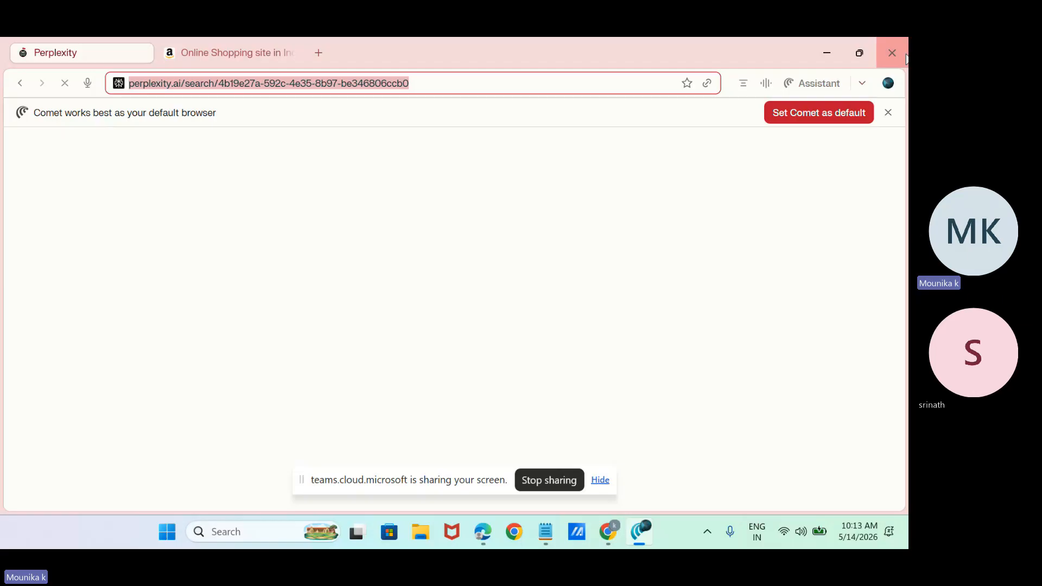
- Close the Comet browser and add a block of blank lines below "durable" in the What is an AI.txt notes
click(892, 52)
click(644, 406)
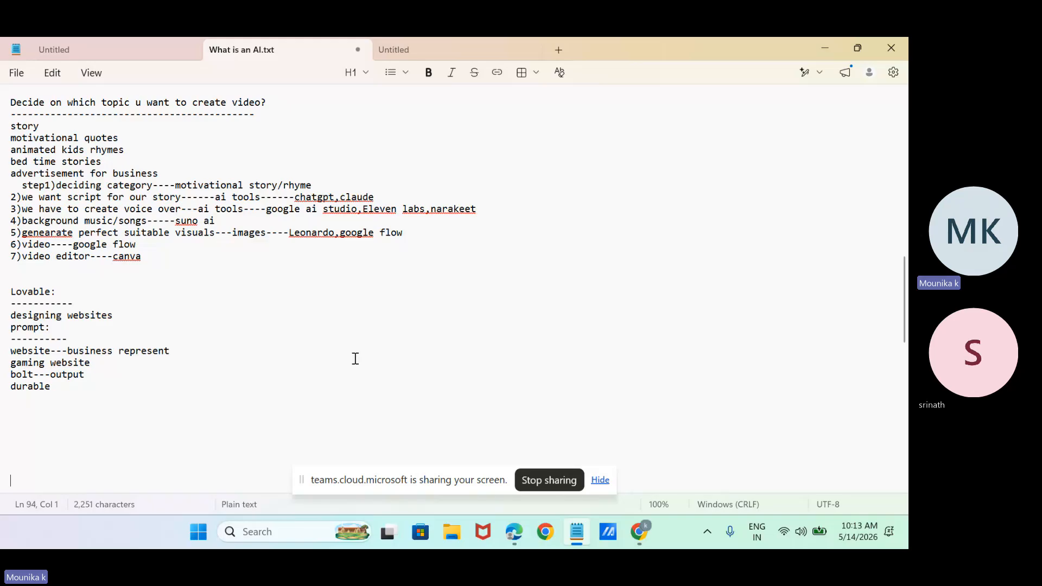
click(118, 396)
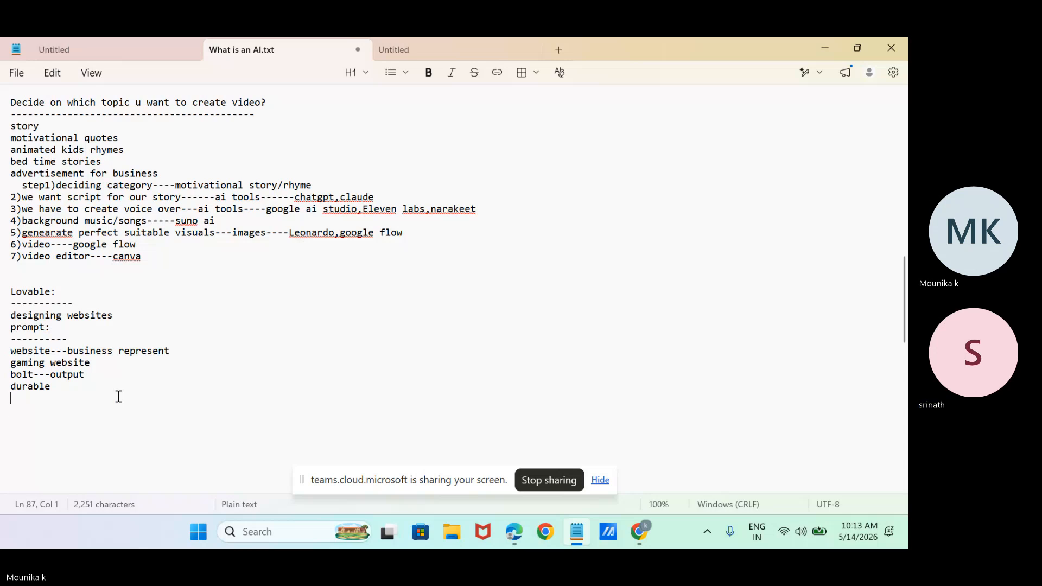
key(Return)
key(Return)
key(Return)
key(Return)
key(Return)
key(Return)
key(Return)
key(Return)
key(Return)
key(Return)
key(Return)
key(Return)
key(Return)
key(Return)
key(Return)
key(Return)
key(Return)
key(Return)
key(Return)
key(Return)
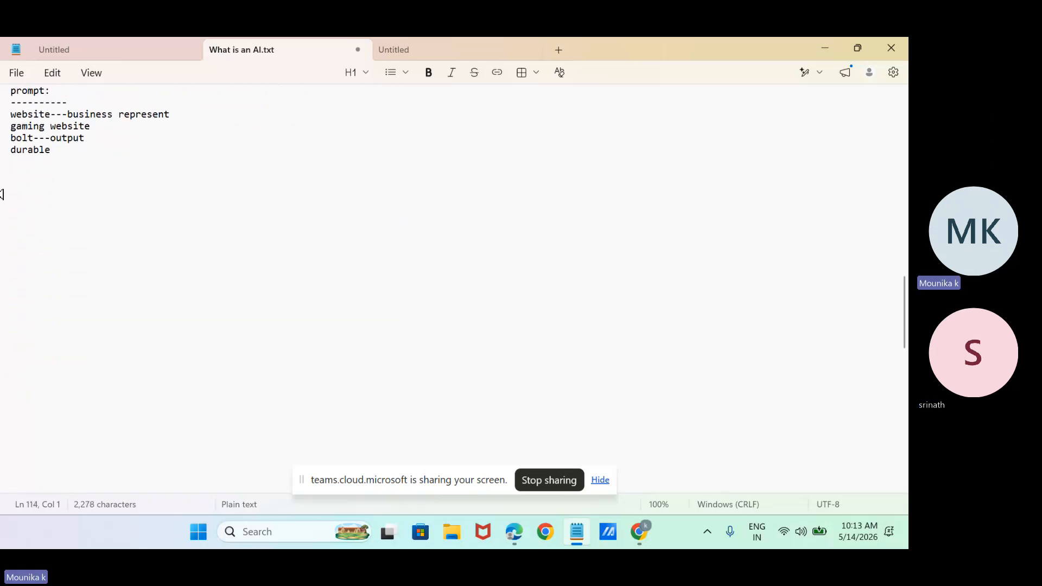
click(26, 174)
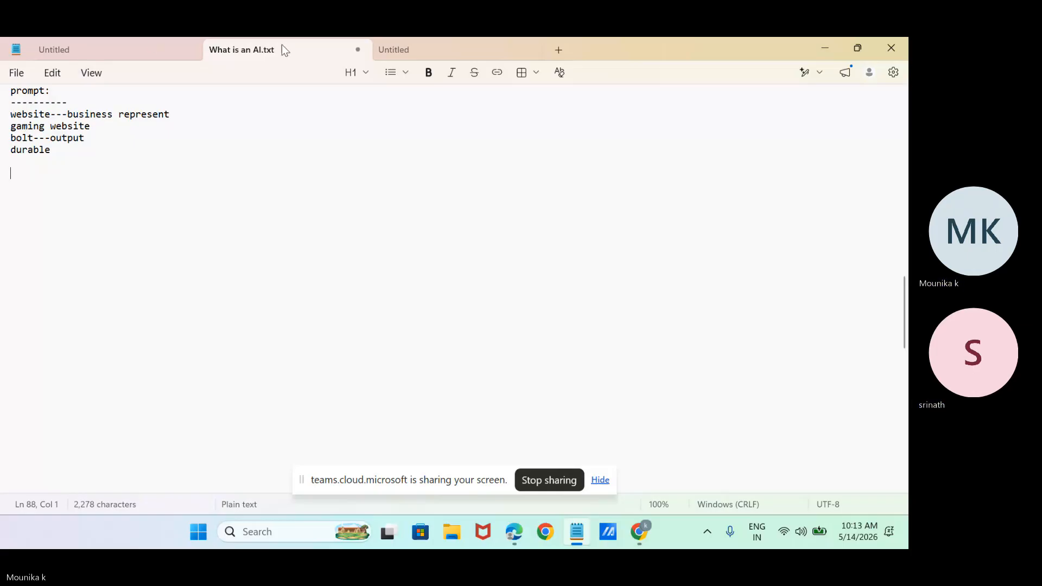
- Switch to Chrome, close the What's New page and open chatgpt.com
click(636, 544)
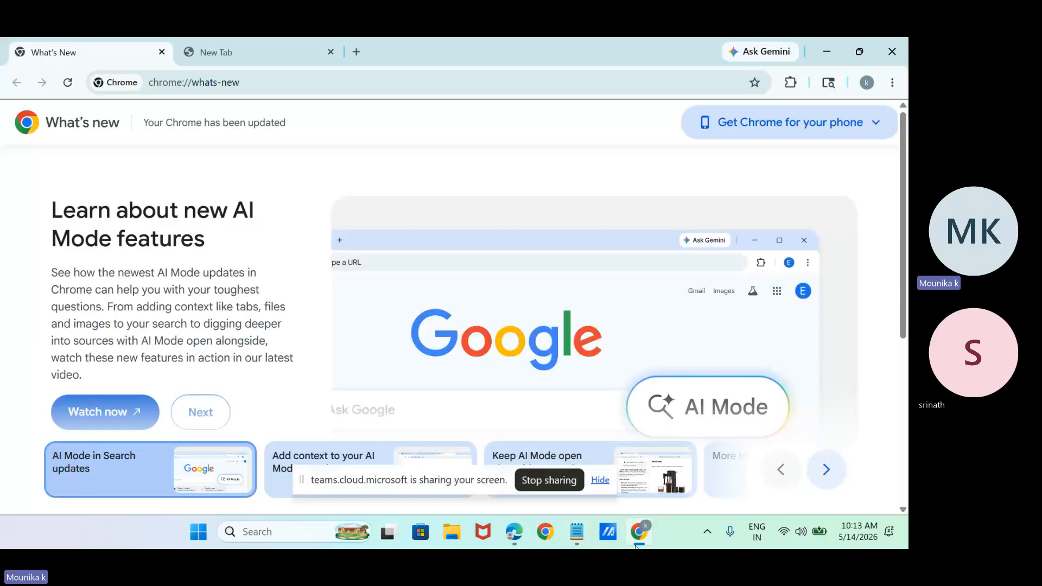
click(202, 51)
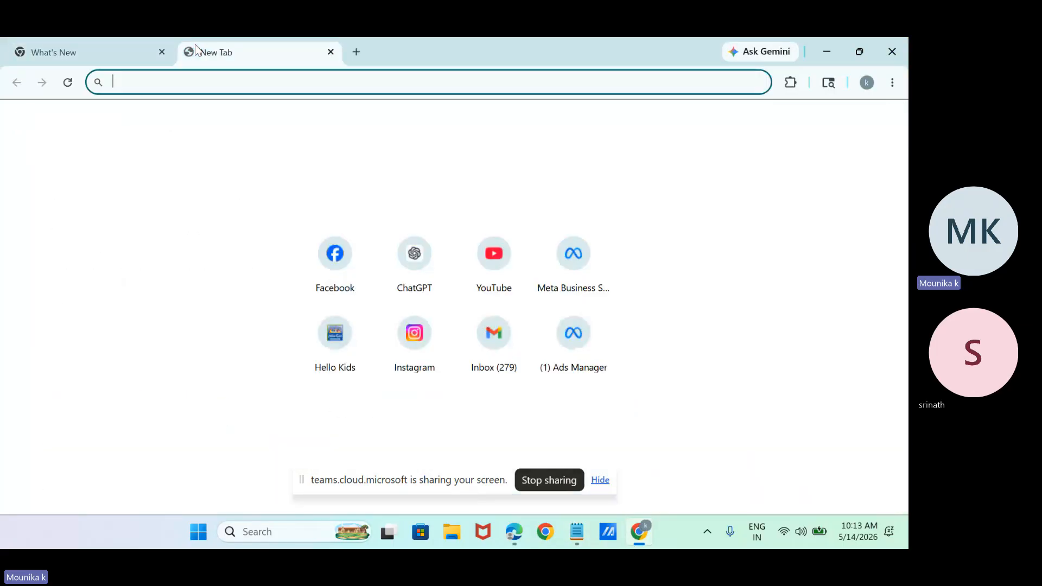
click(162, 52)
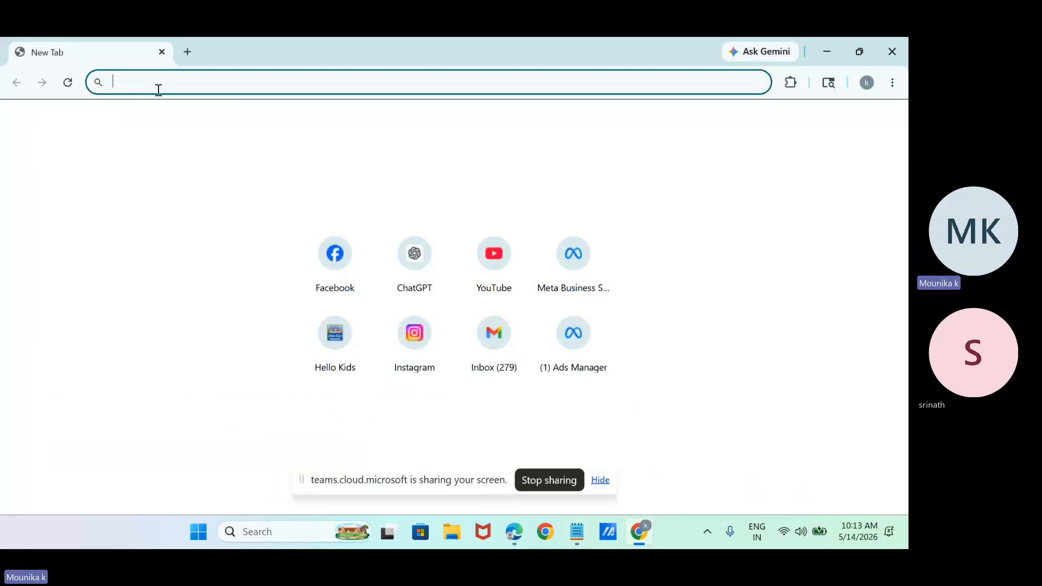
text(hc)
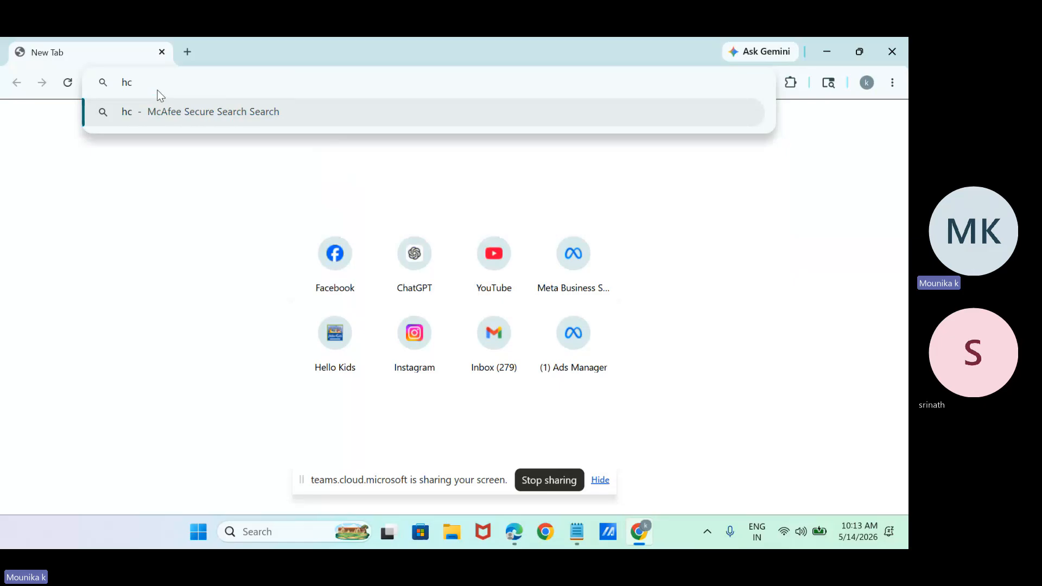
key(BackSpace)
key(BackSpace)
text(chatgpt.com)
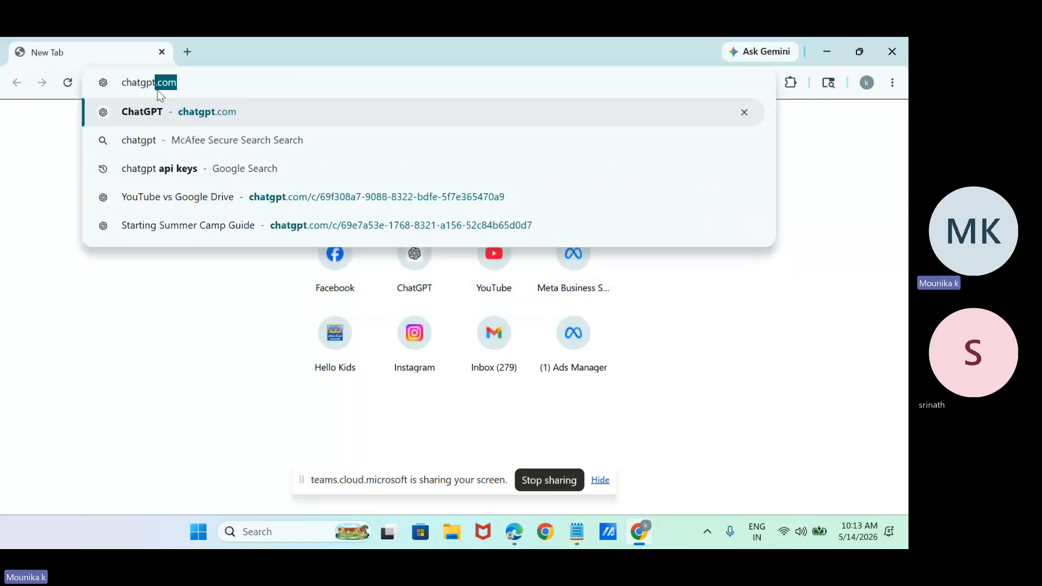
key(Return)
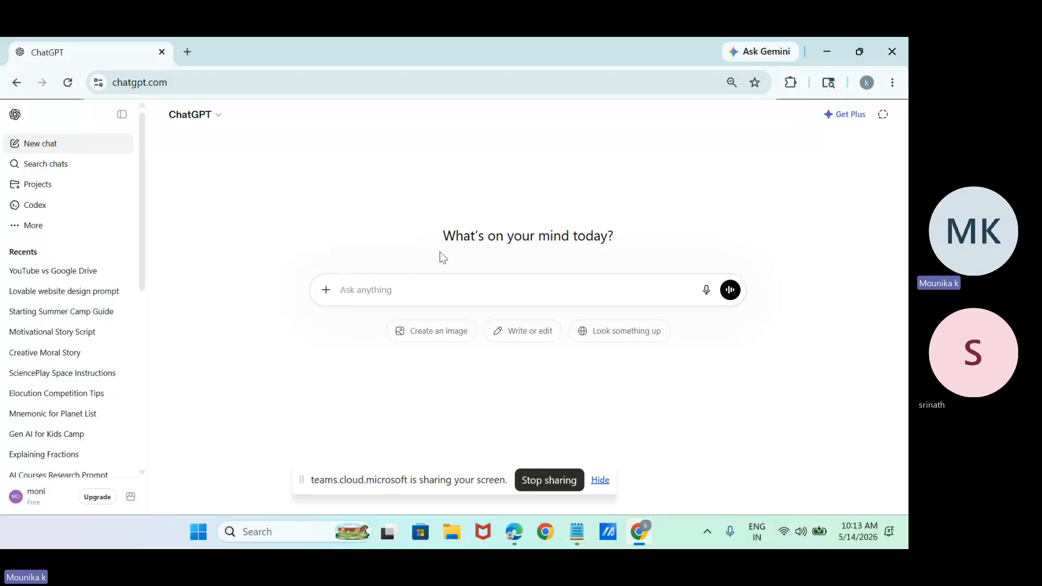
- Open gemini.google.com/app in a new browser tab
click(185, 57)
text(gemini.google.com/app)
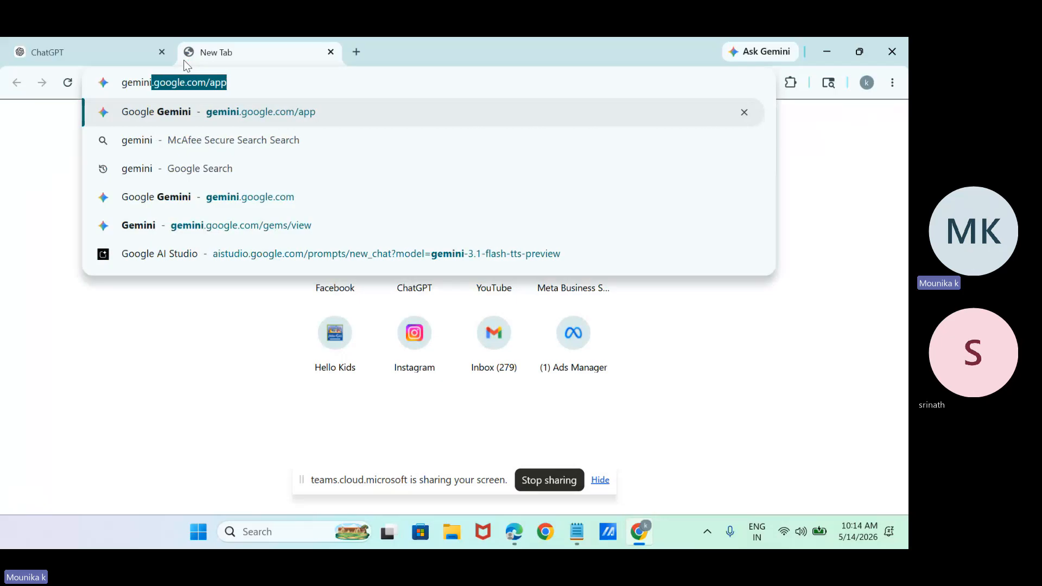
key(Return)
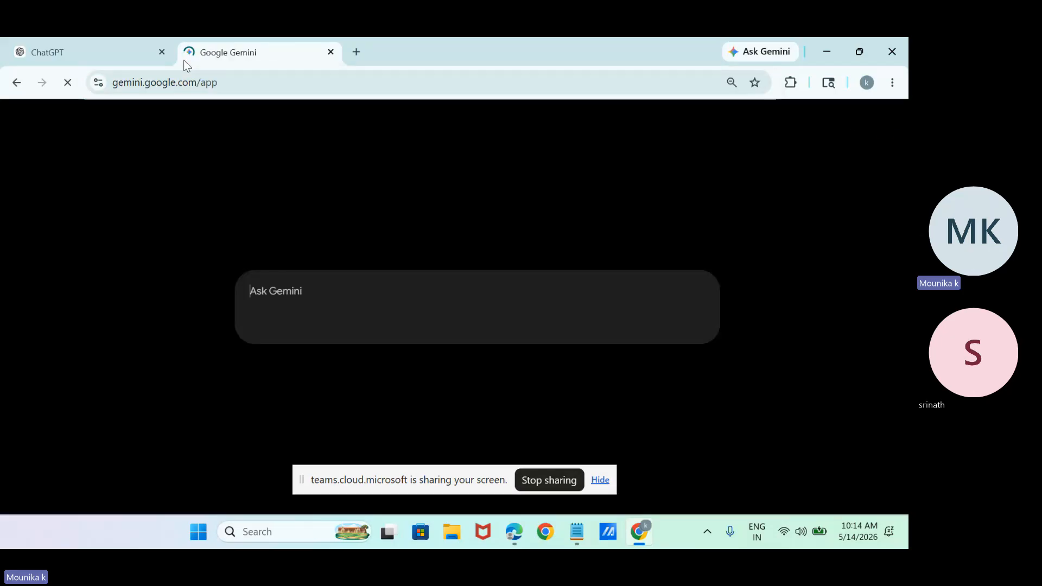
- Search for leonardo in a new tab, open the Leonardo.Ai website and close the search results
click(356, 51)
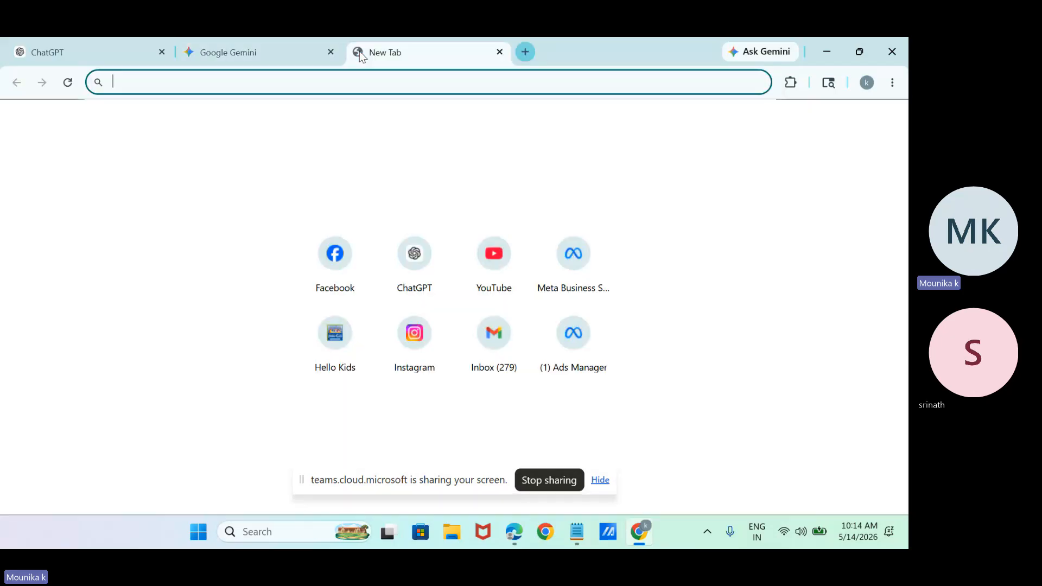
text(leonardo)
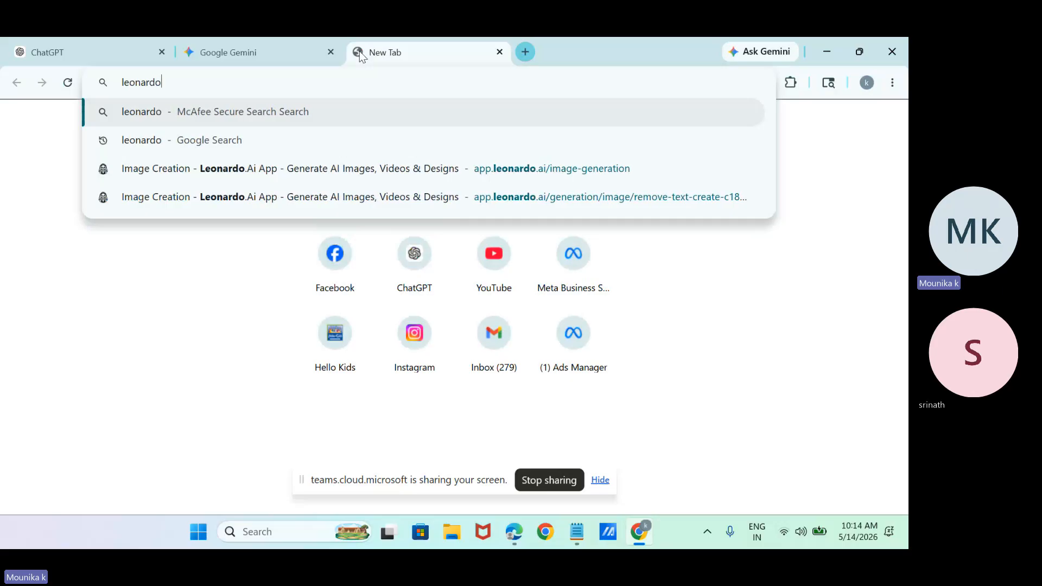
key(Return)
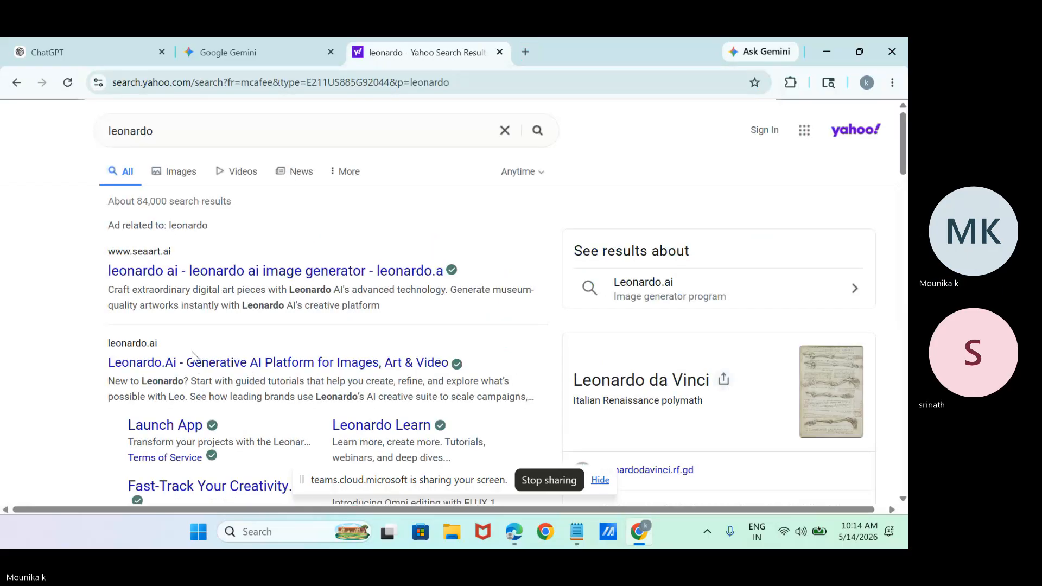
click(187, 359)
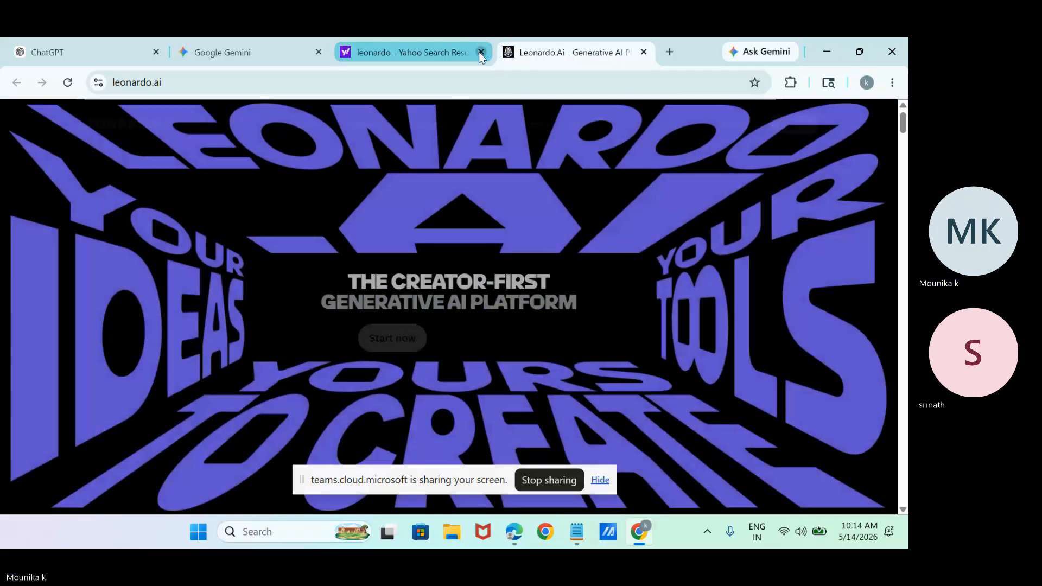
click(480, 52)
- Search for pixverse in a new tab, open the app.pixverse.ai site and close the search results
click(504, 52)
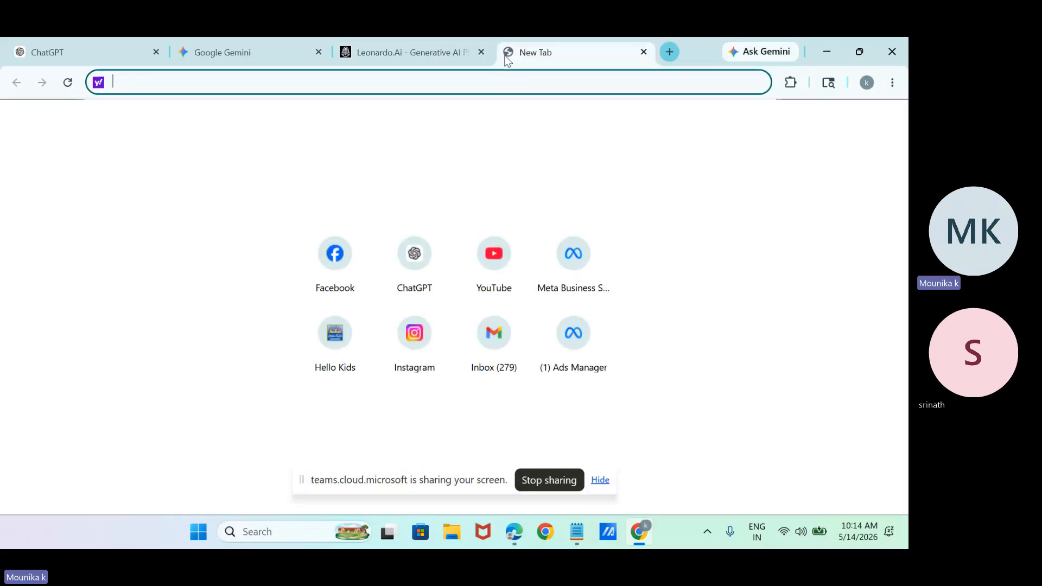
text(pixverse)
key(Return)
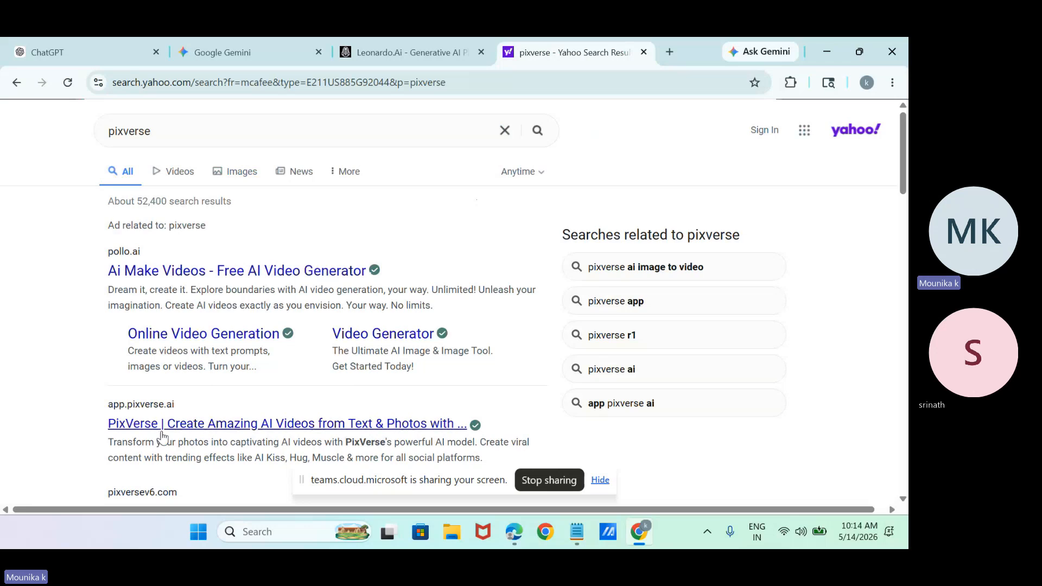
click(271, 424)
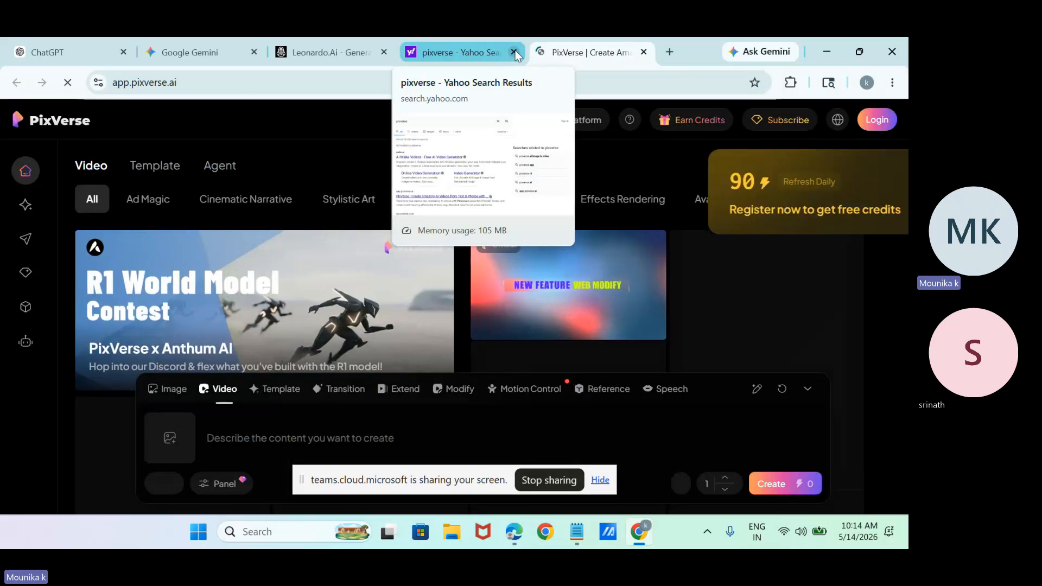
click(514, 52)
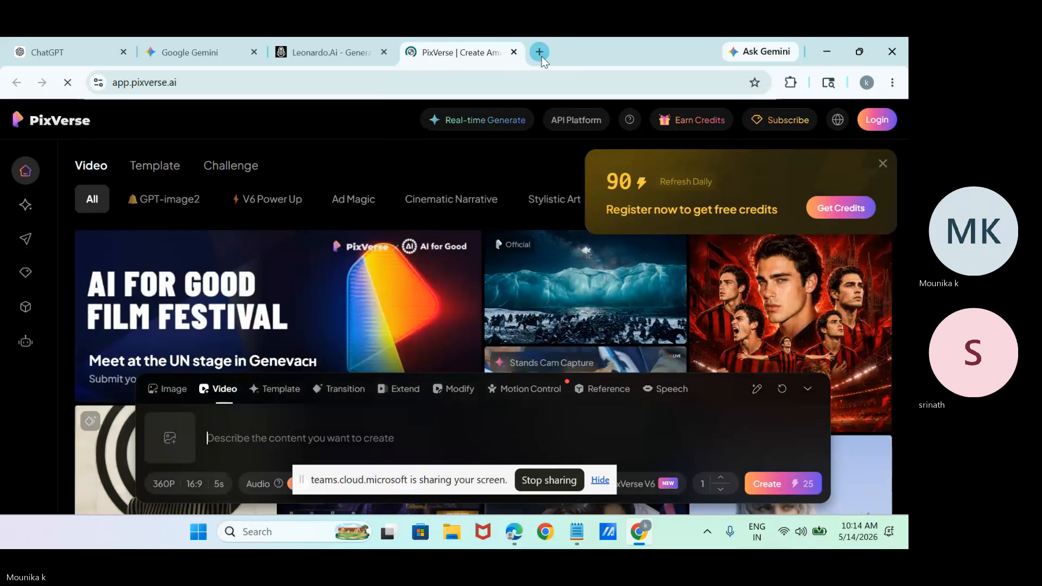
- Search for heygen in a new tab, open heygen.com and close the search results
click(540, 55)
text(heygen)
key(Return)
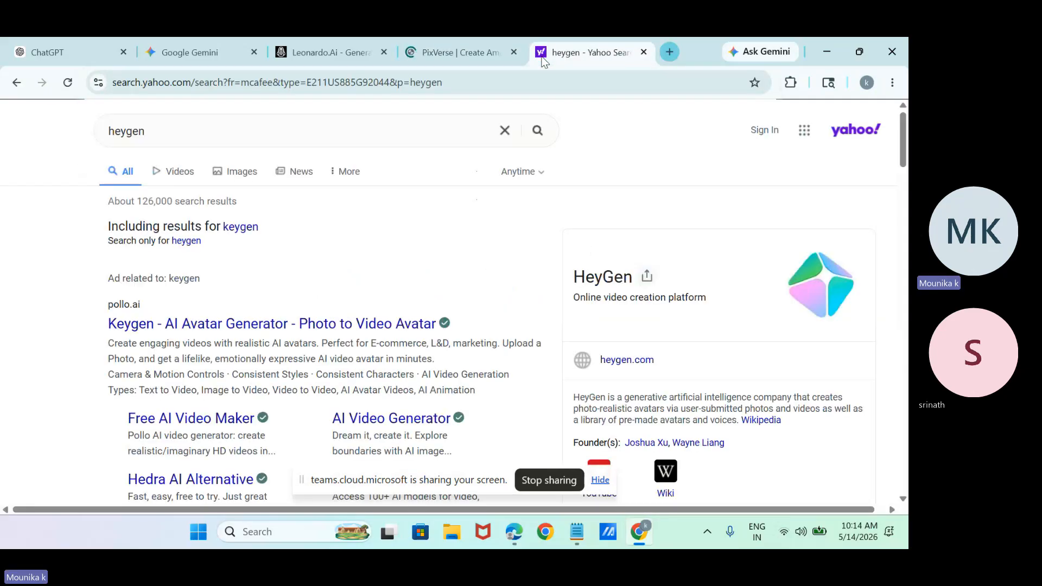
click(641, 361)
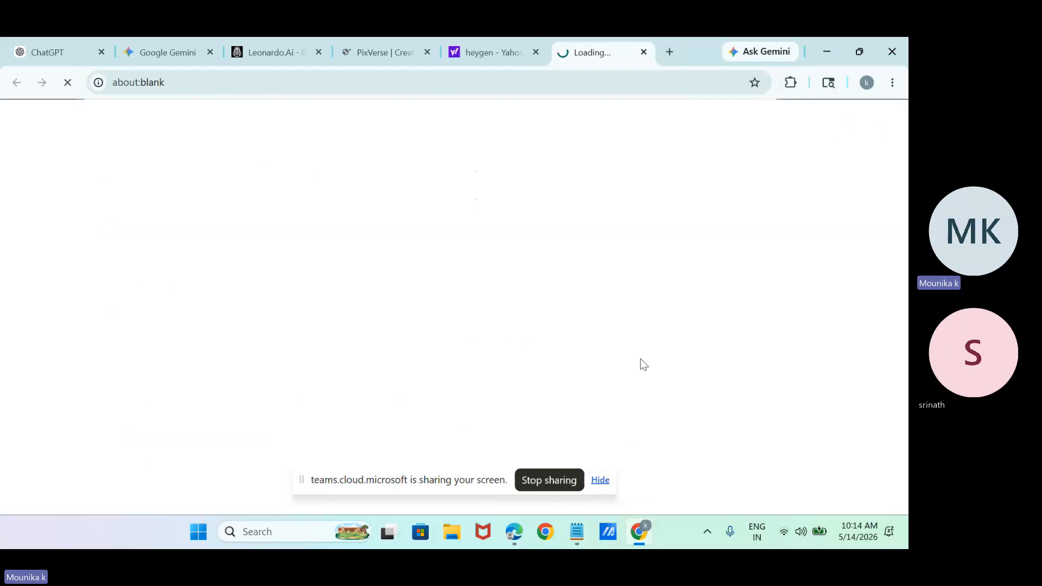
click(535, 52)
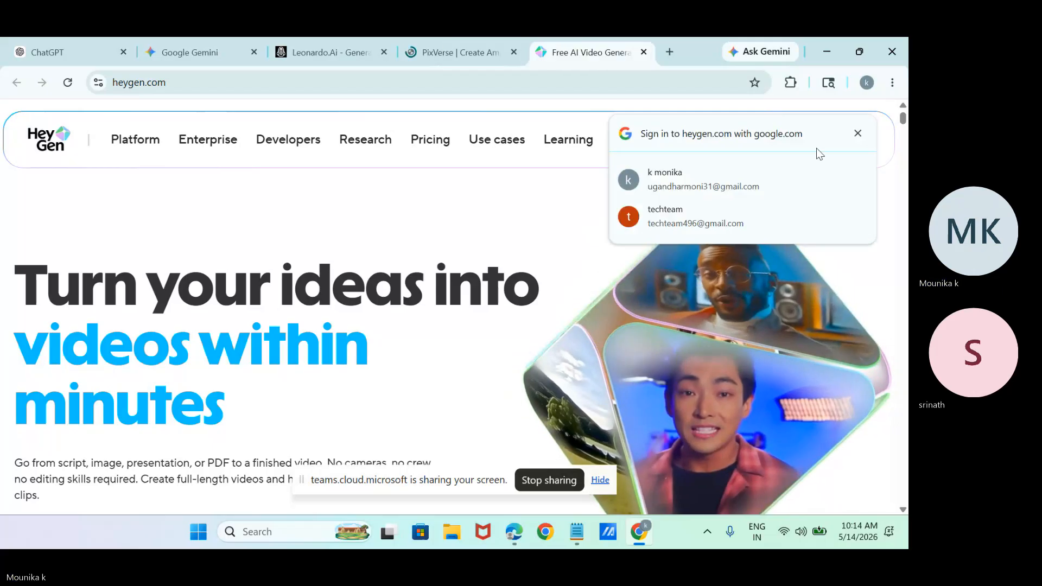
- Sign in to HeyGen with the first suggested Google account, dismiss the notification request and close the duplicate HeyGen tab
click(704, 186)
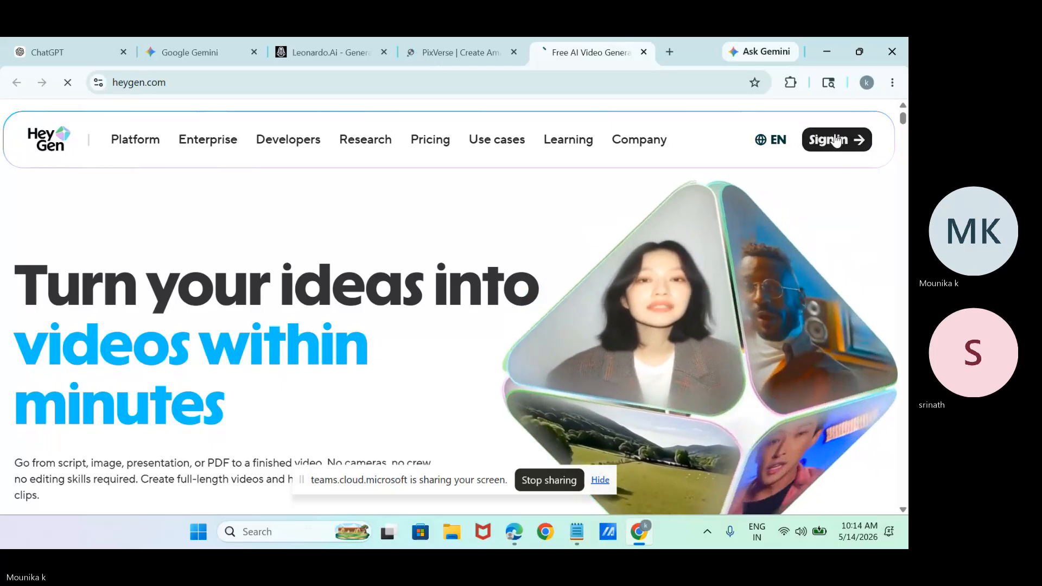
click(835, 137)
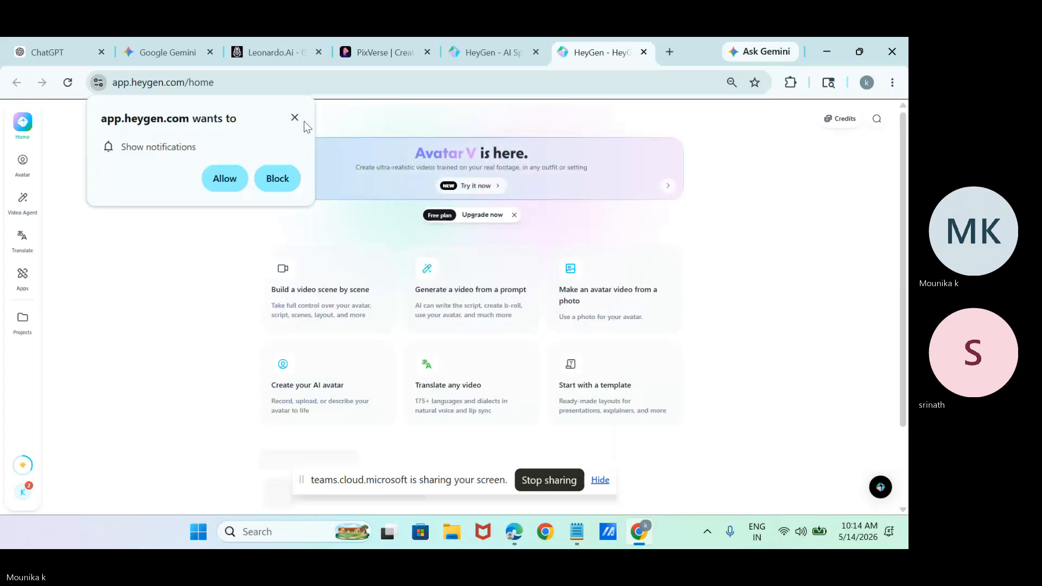
click(296, 117)
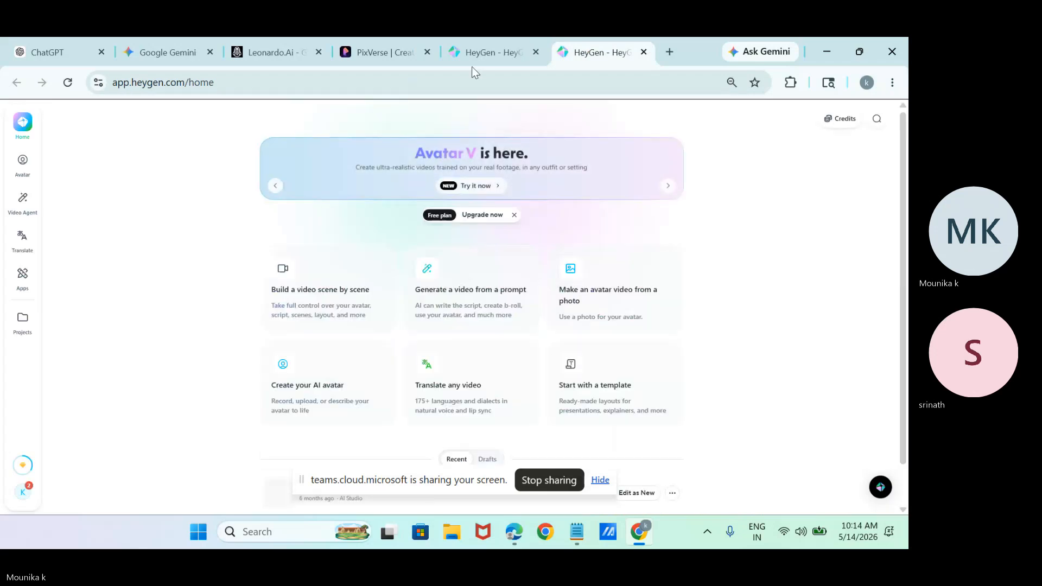
click(536, 52)
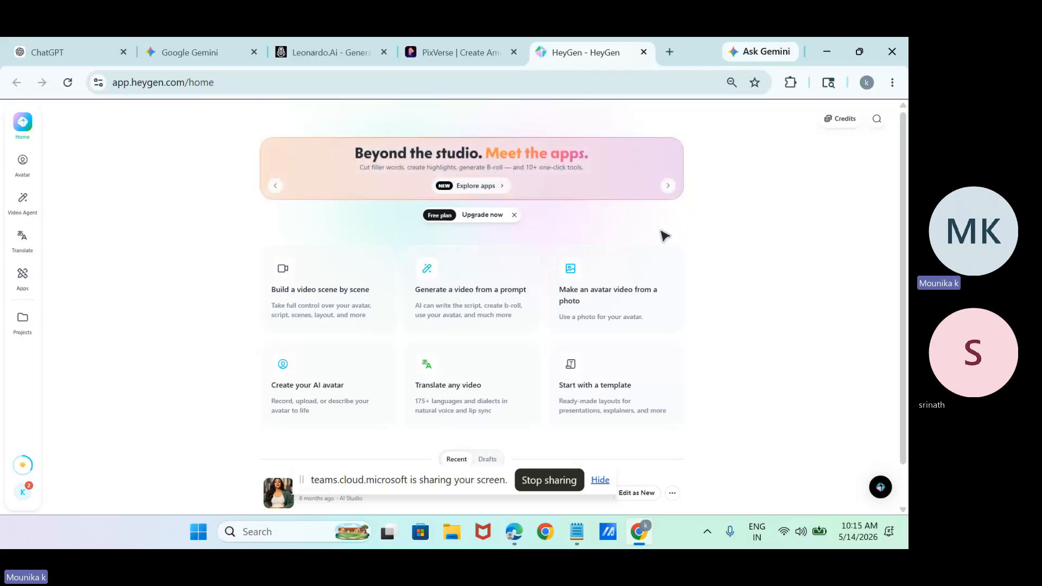
- Switch to the Notepad notes and write "Avatar--video---AI Generated---" and "clone---avatar" on separate lines below "durable"
click(575, 544)
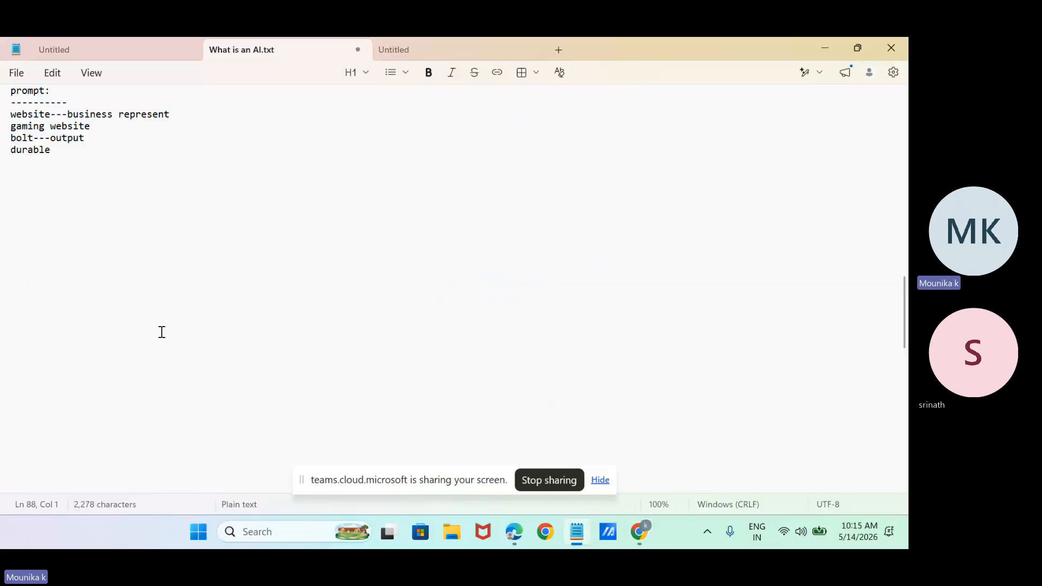
text(Avatar--video---)
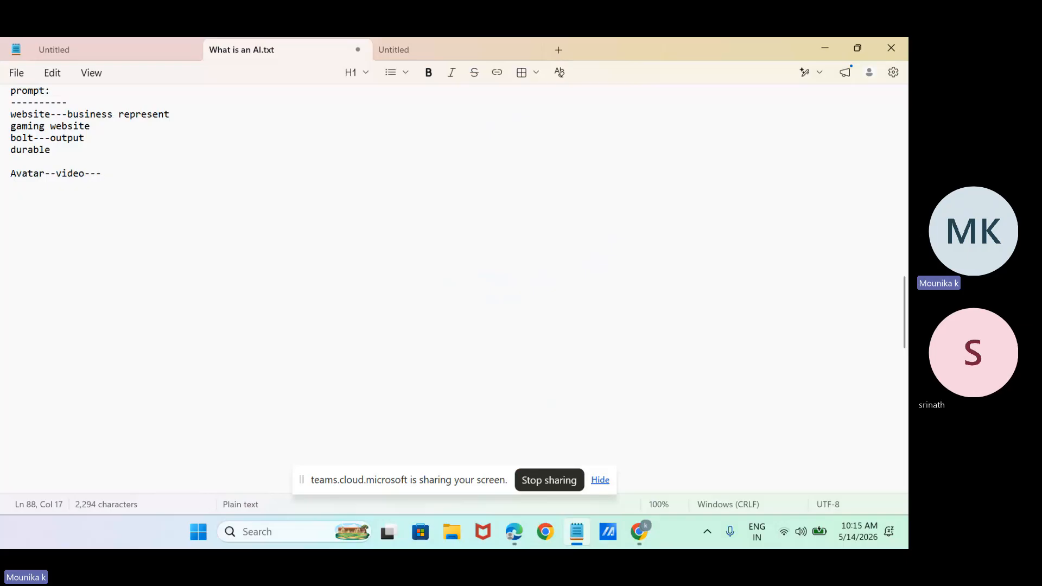
text(AI Generated---)
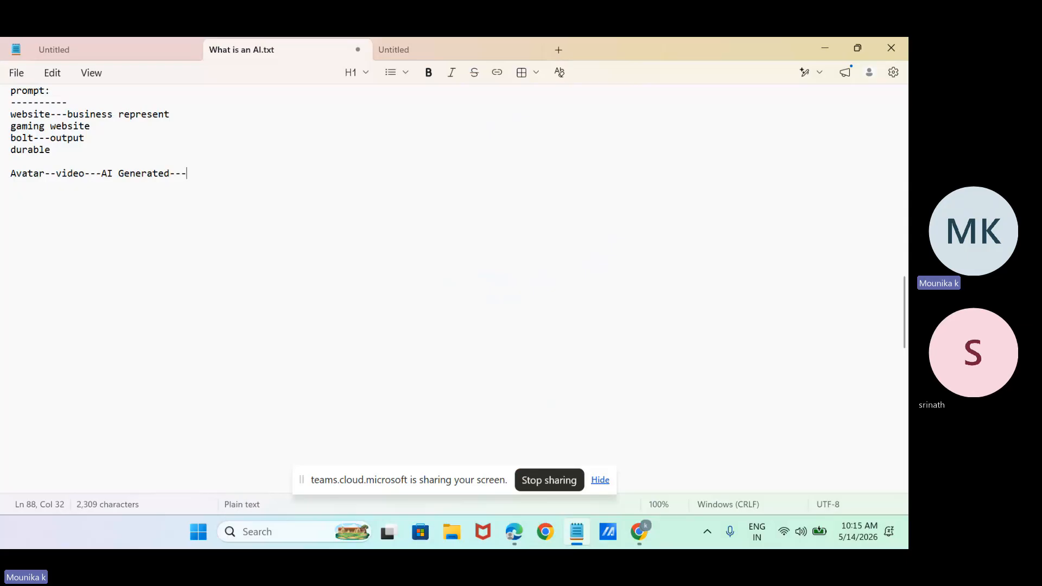
key(Return)
text(clo)
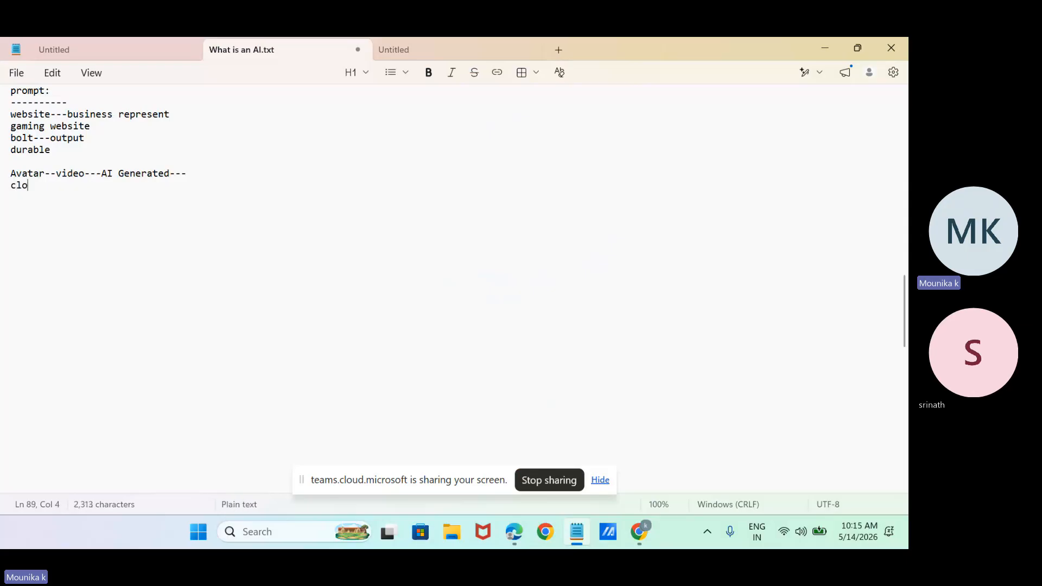
text(ne---)
text(avatar)
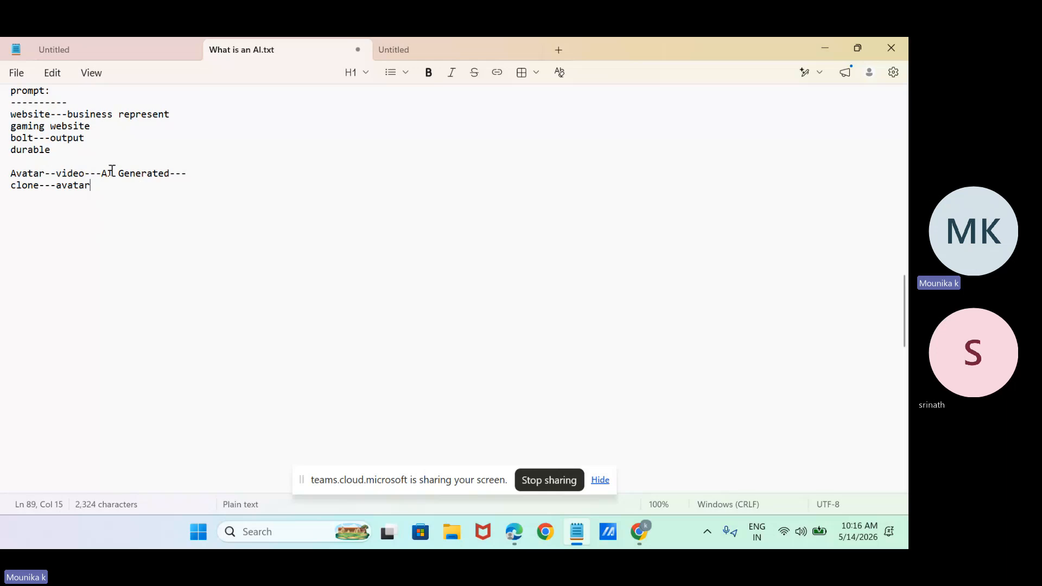
- Add "Heygen--AI Tool" after a blank line in the notes and return to the HeyGen home page in Chrome
key(Return)
key(Return)
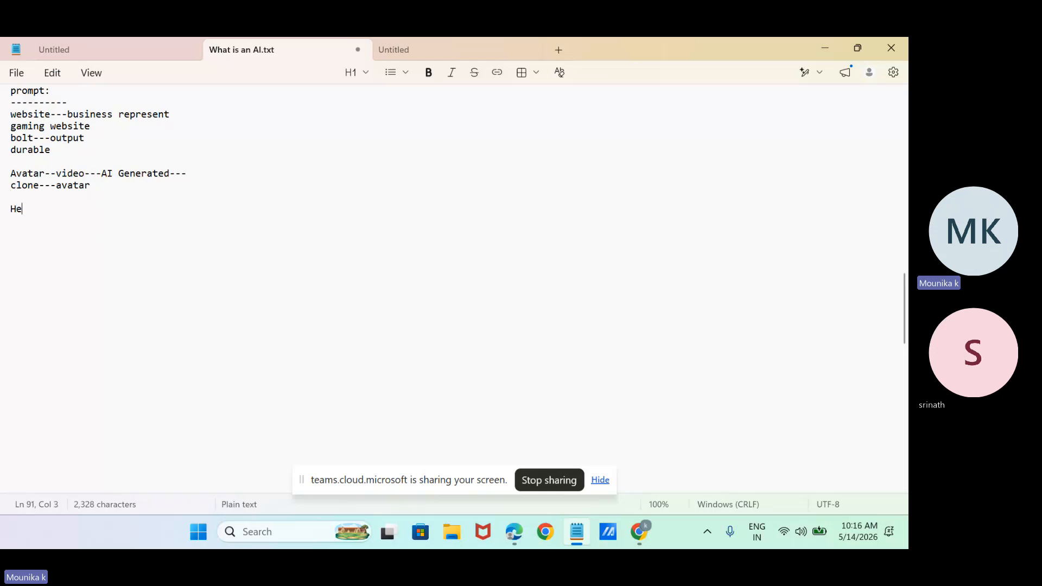
text(en--AI Tools)
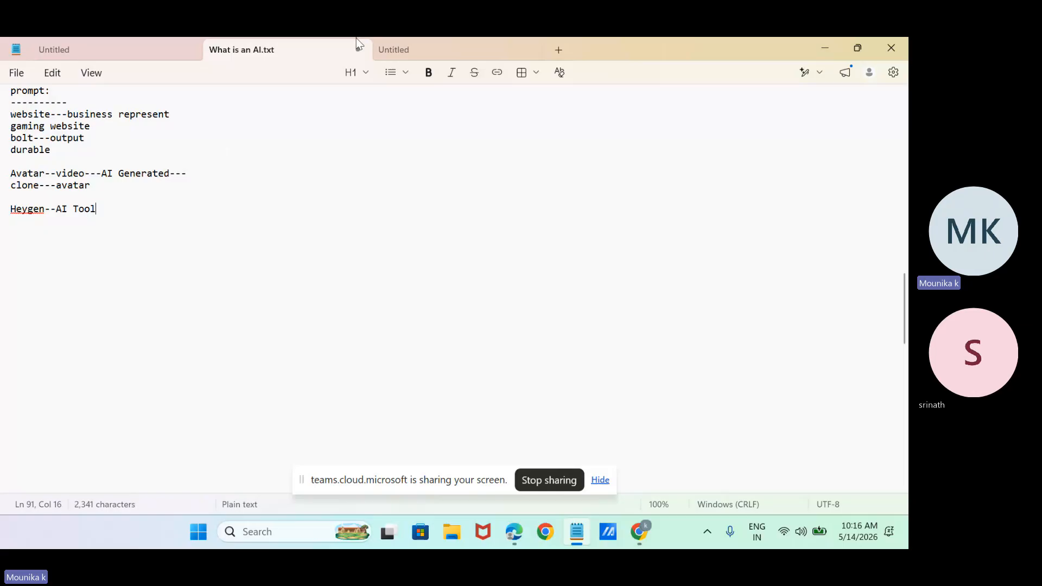
click(639, 533)
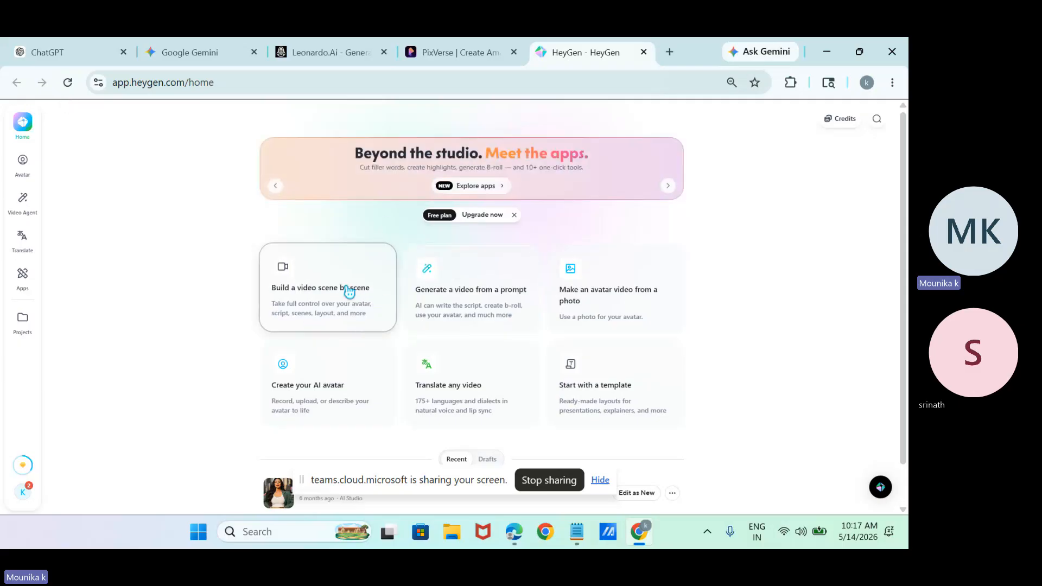
- Open the Avatars section in HeyGen, show the public avatars and browse the gallery to the doctor avatar Sofía
click(24, 169)
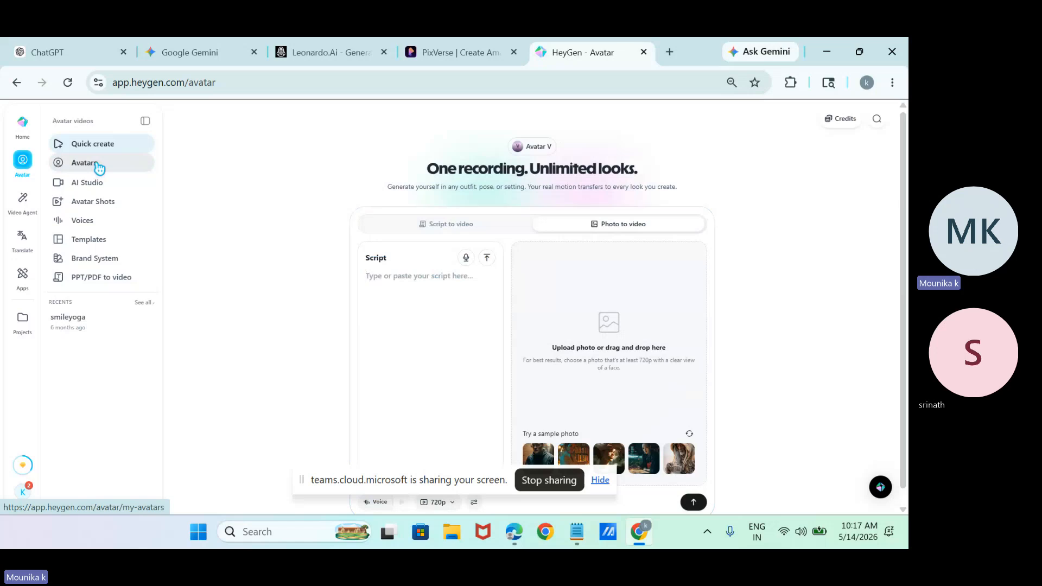
click(84, 163)
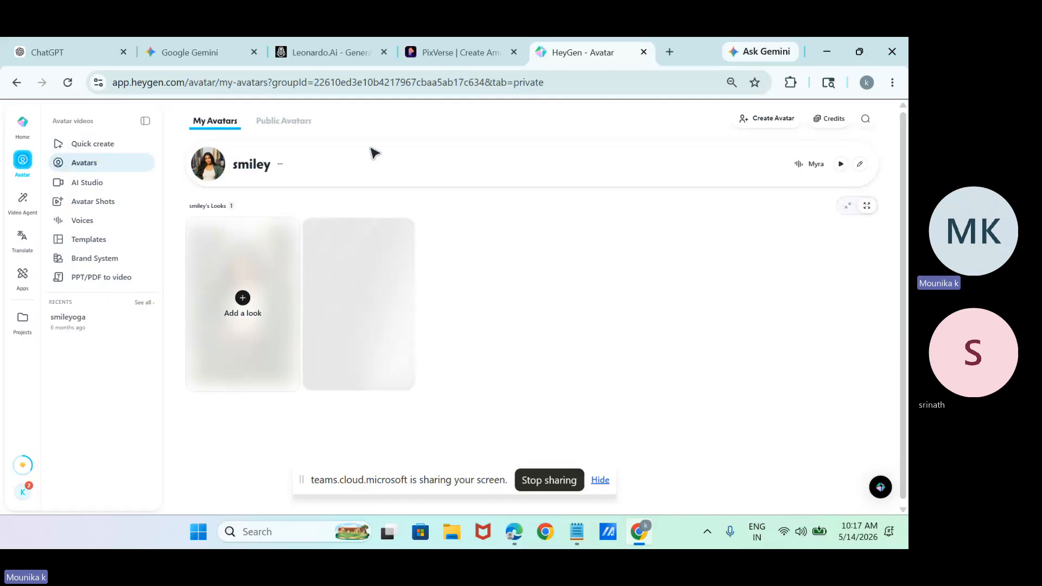
click(302, 127)
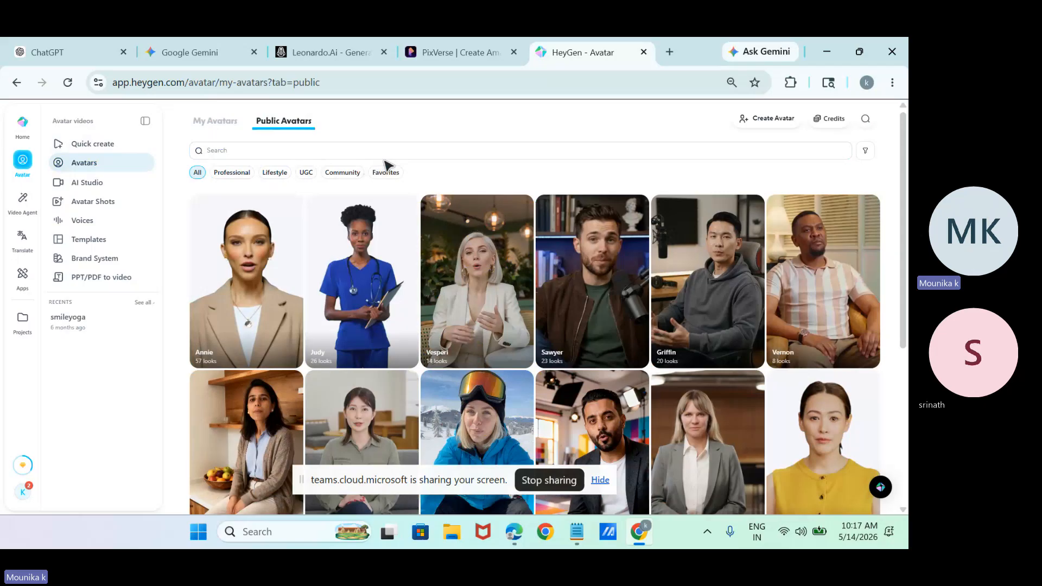
scroll(387, 164, down, 5)
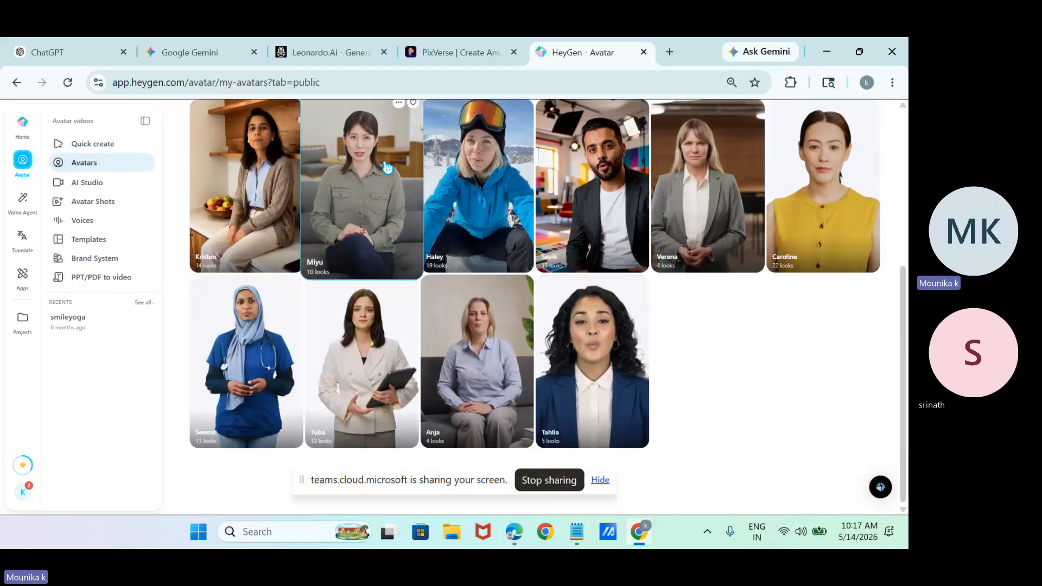
scroll(387, 167, down, 3)
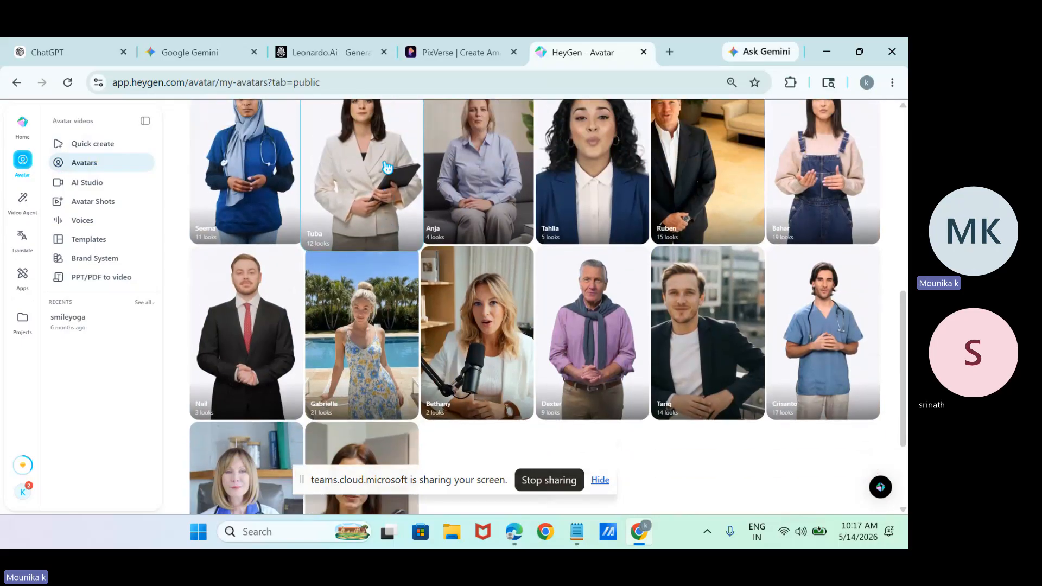
scroll(387, 167, up, 10)
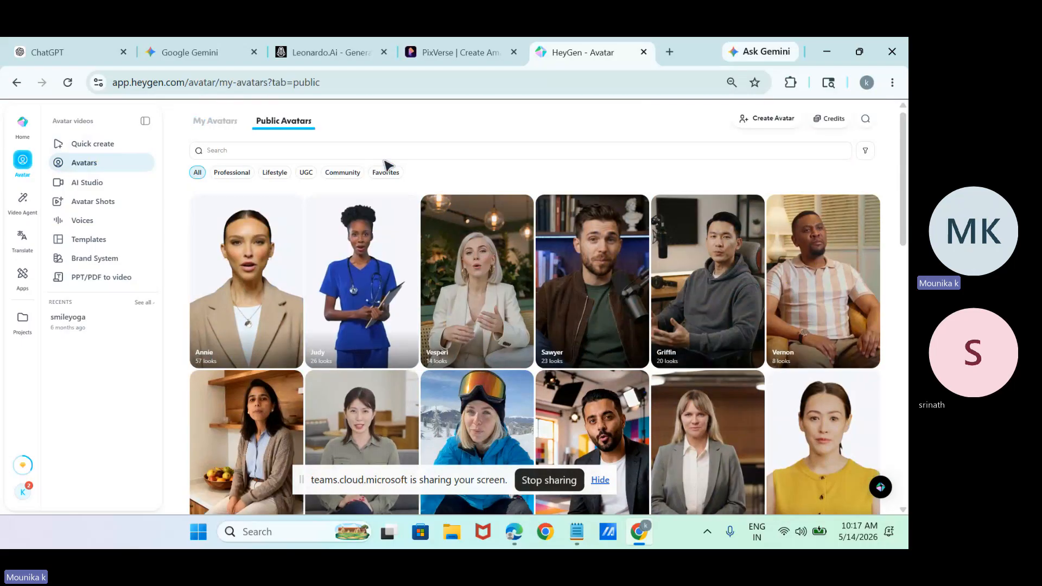
scroll(387, 165, down, 15)
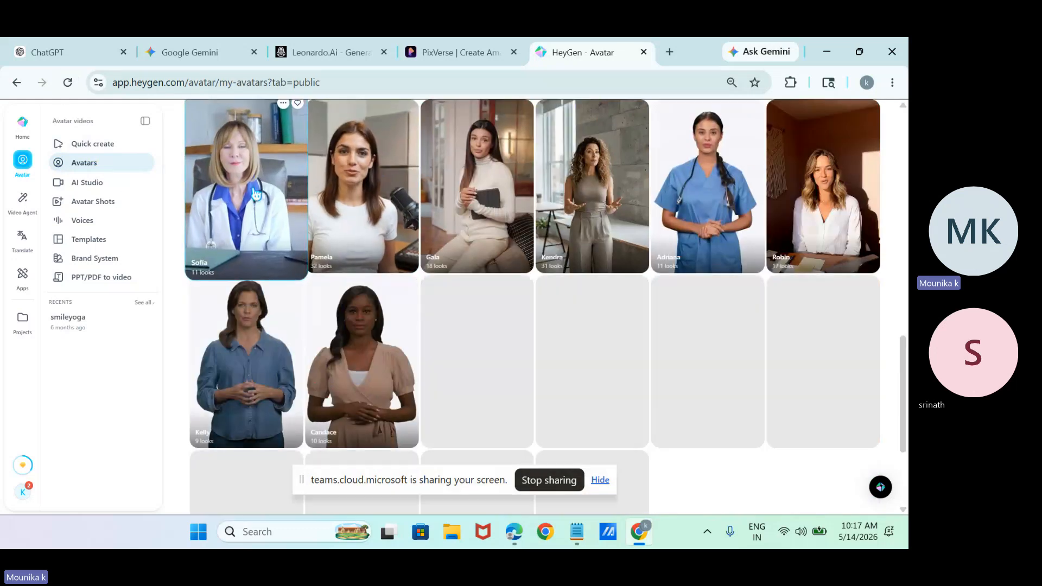
- Open Sofía's looks, use the Ann Doctor Standing look in a video with an added script, and enter "Hi everty" as script text
click(255, 192)
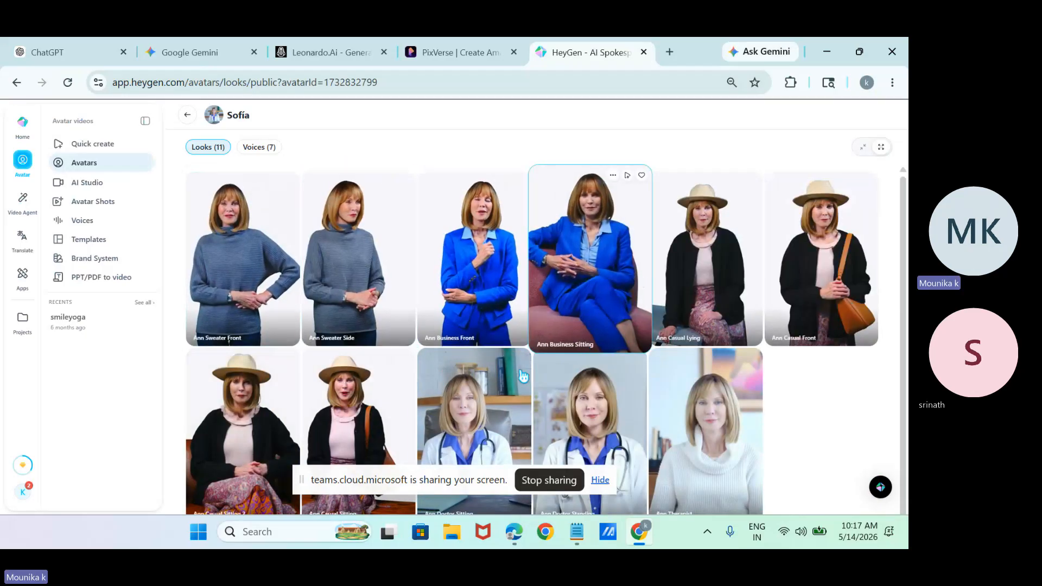
click(601, 417)
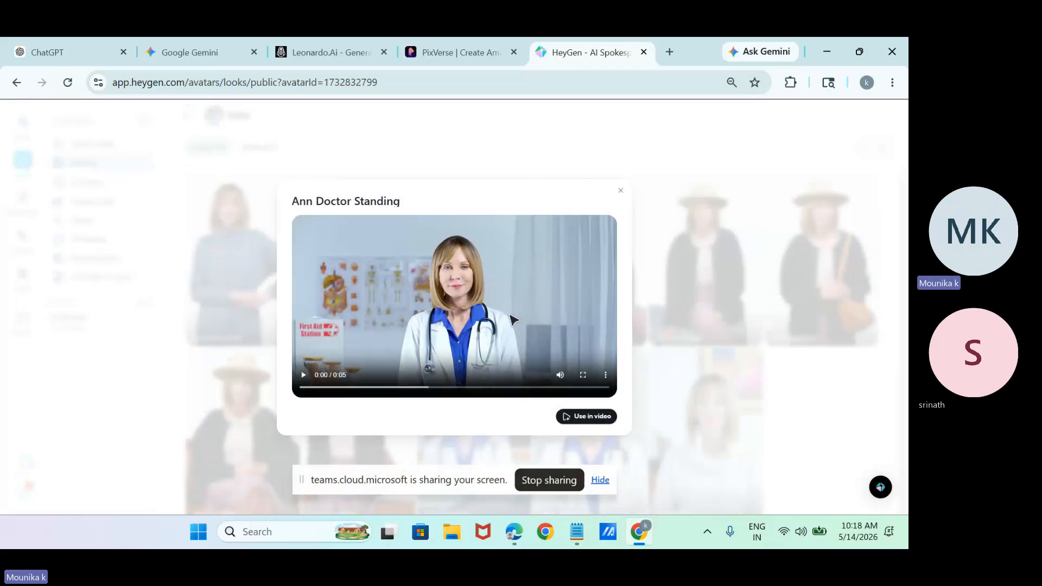
mouse_move(592, 426)
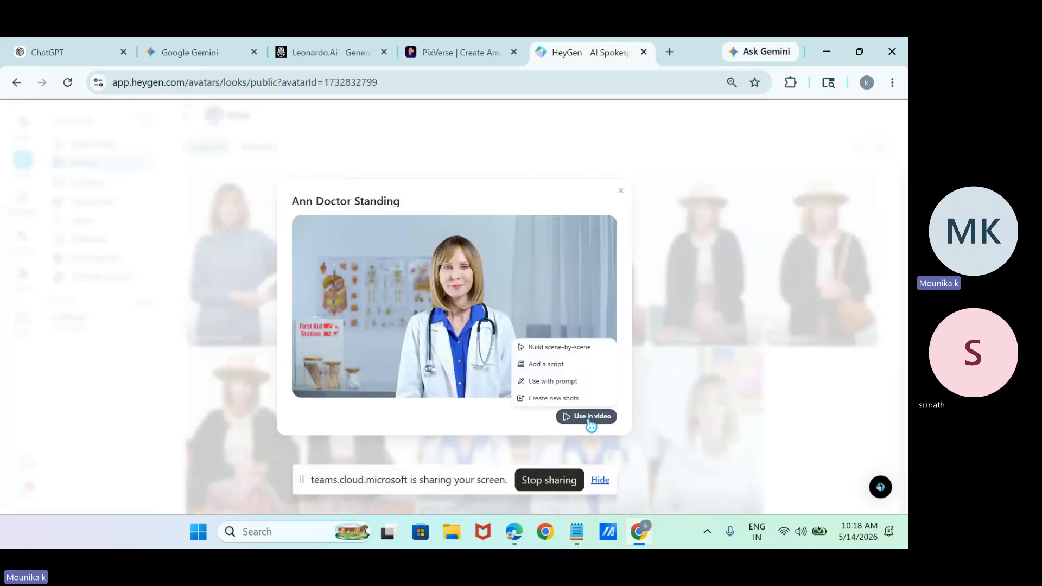
click(585, 418)
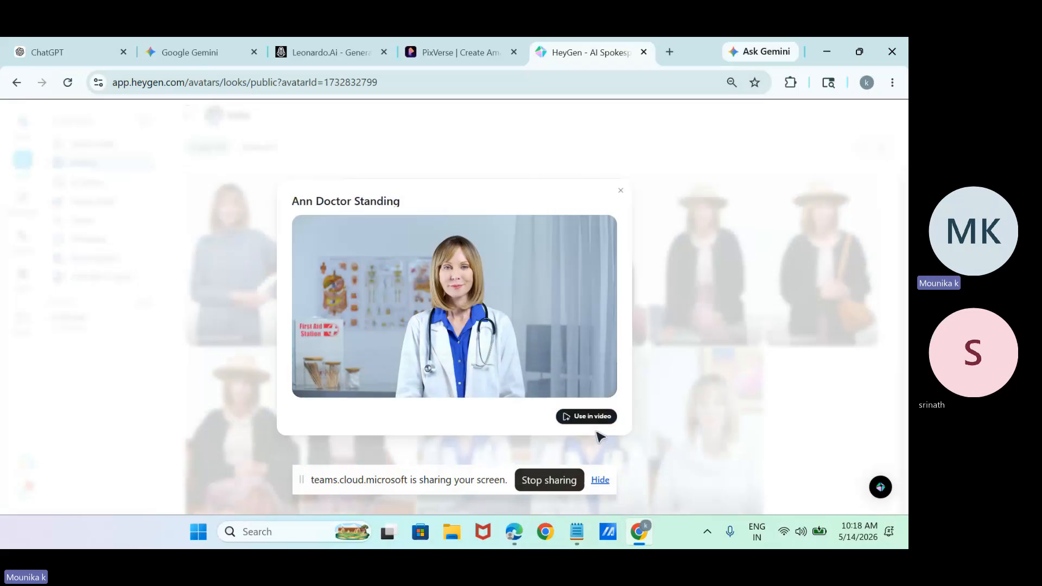
click(595, 429)
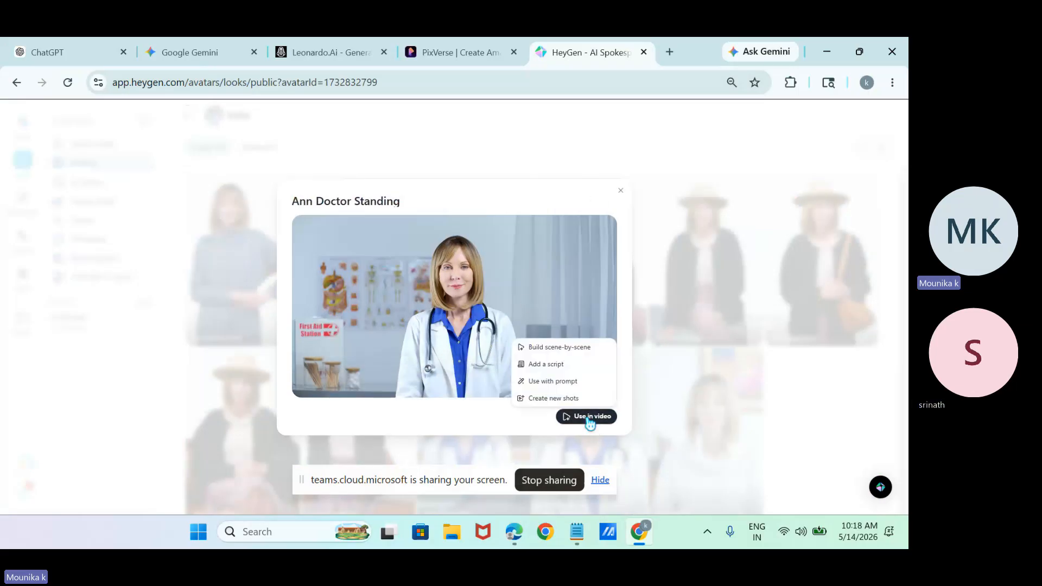
click(590, 423)
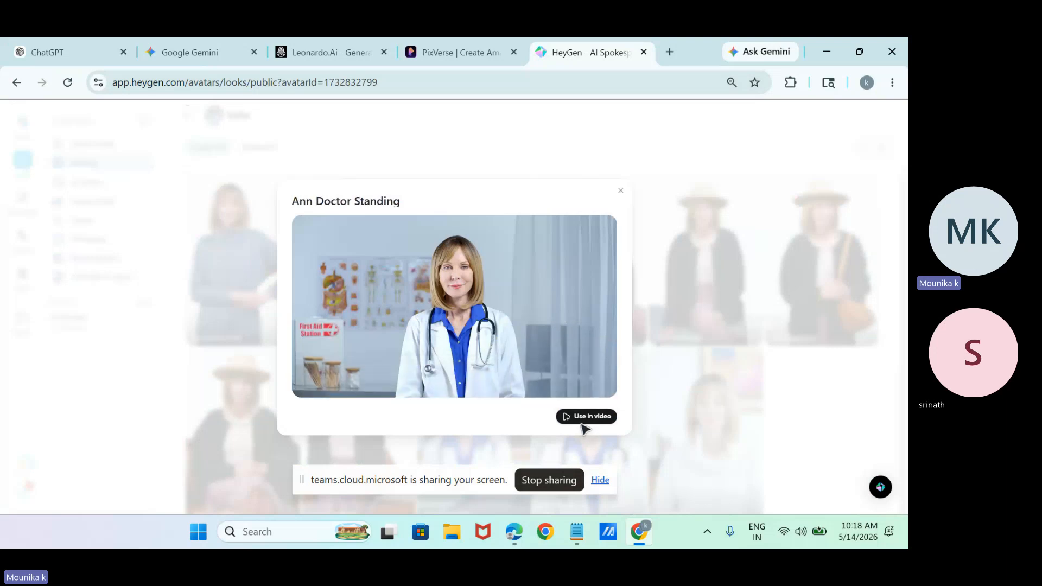
mouse_move(583, 425)
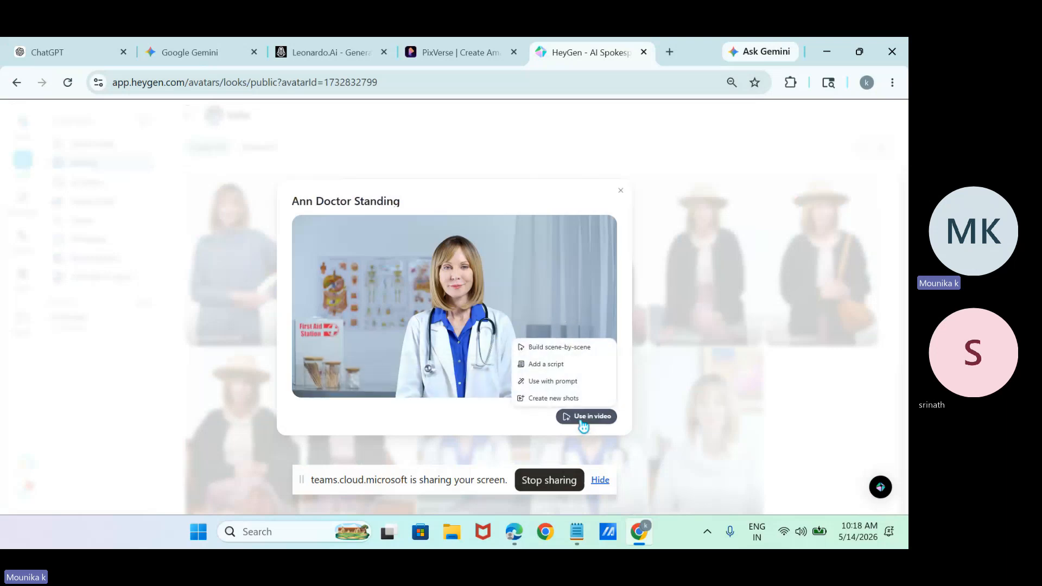
click(552, 364)
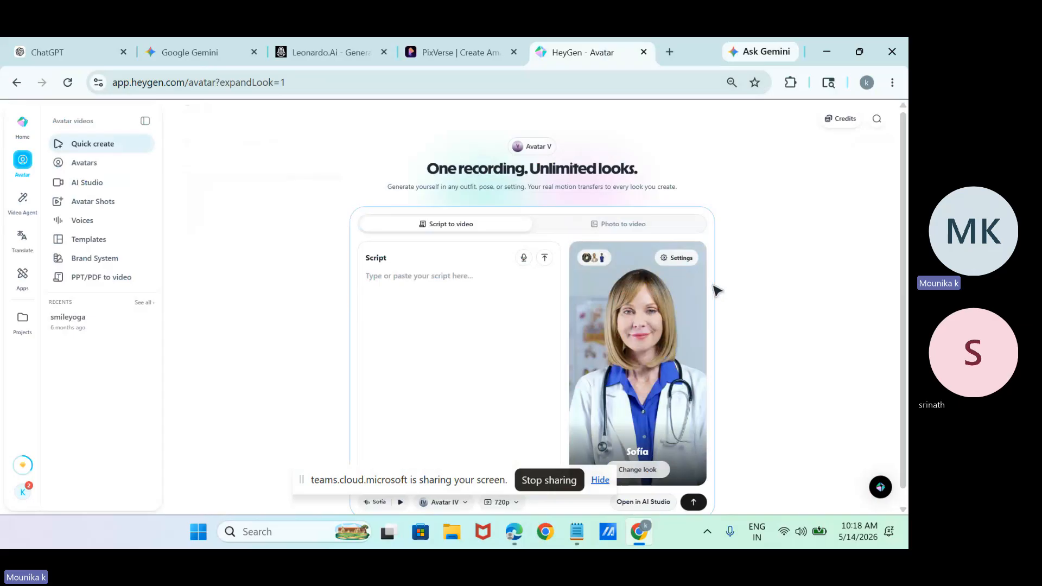
text(Hi everty)
- Switch to ChatGPT, dictate a request for an exact avatar video script for a dental clinic ad, and send it
click(41, 44)
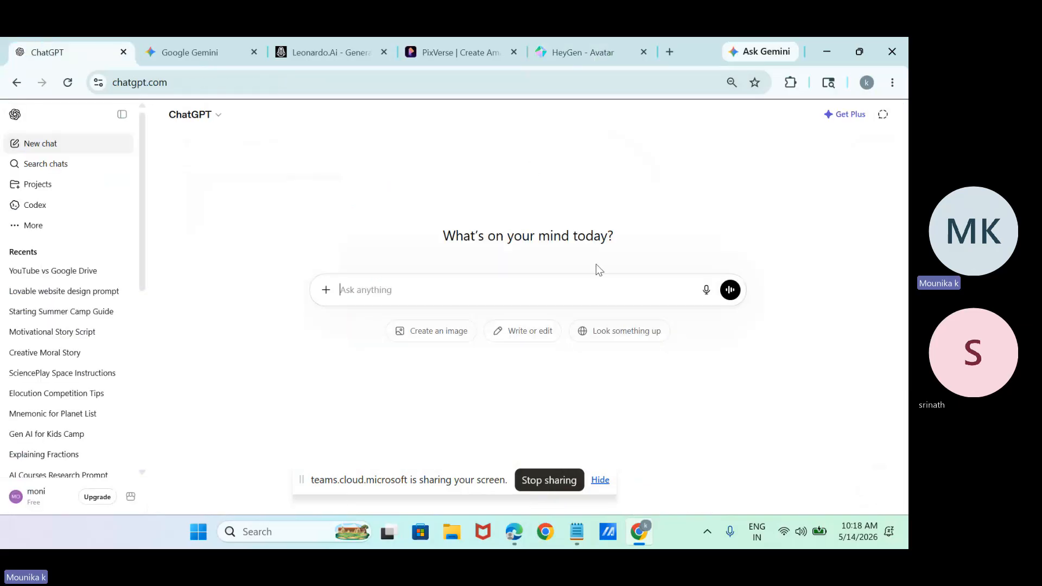
click(706, 290)
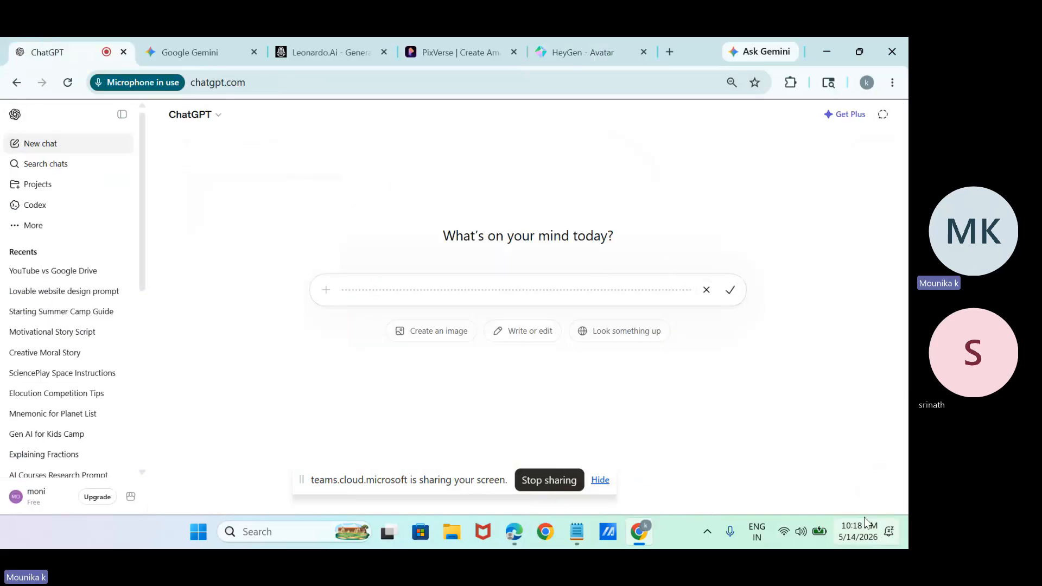
mouse_move(865, 522)
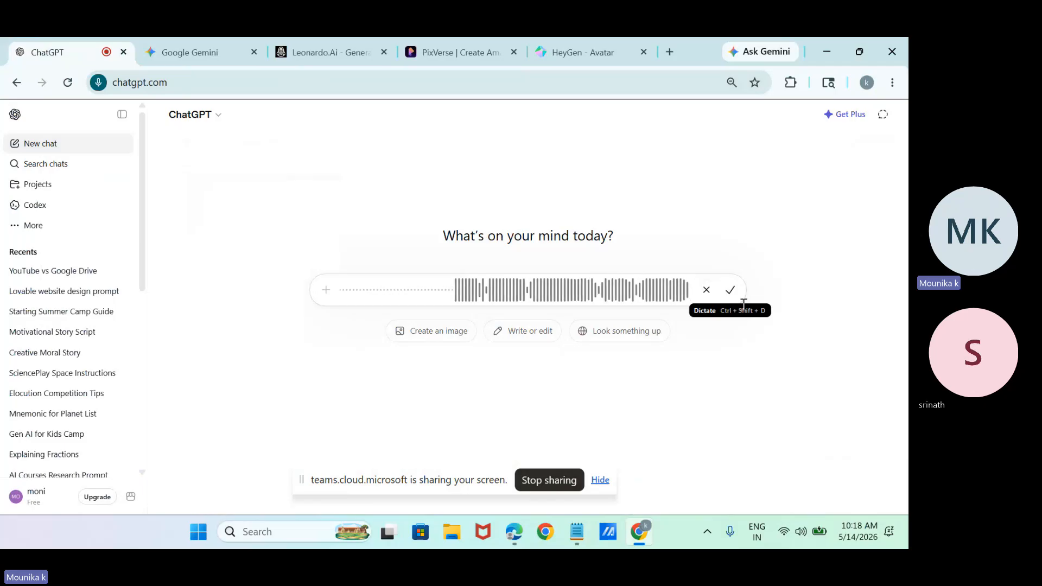
click(730, 290)
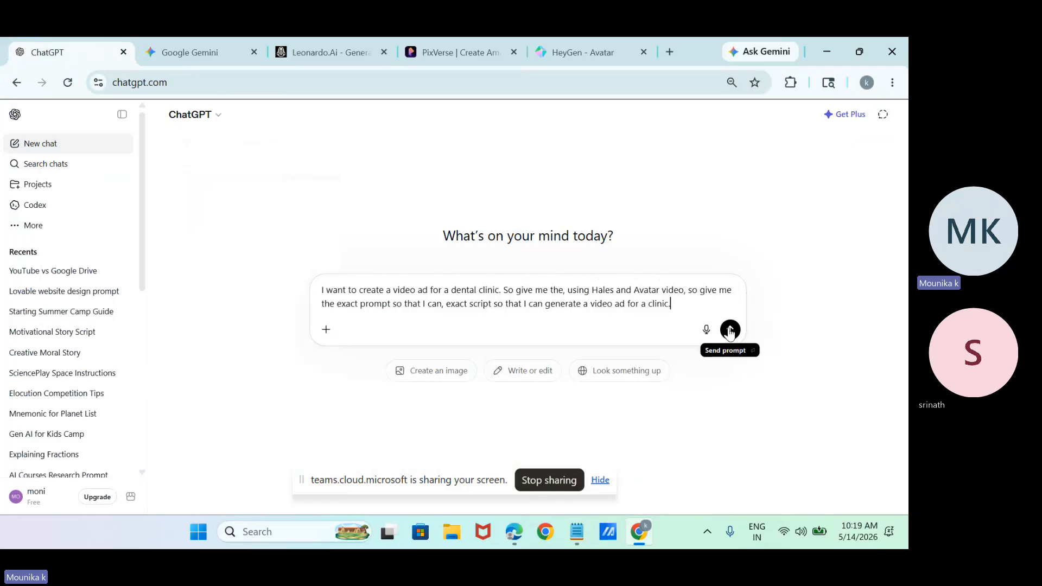
click(729, 330)
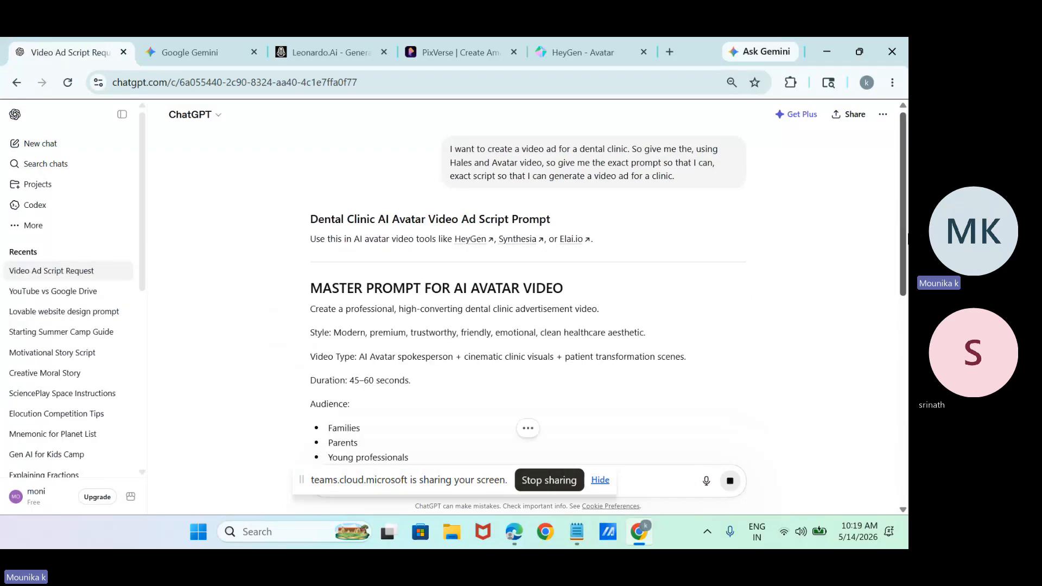
- Copy the Scene 1 avatar line about tooth pain and yellow teeth from the ChatGPT script into the Notepad notes below "Heygen--AI Tool"
scroll(903, 198, down, 10)
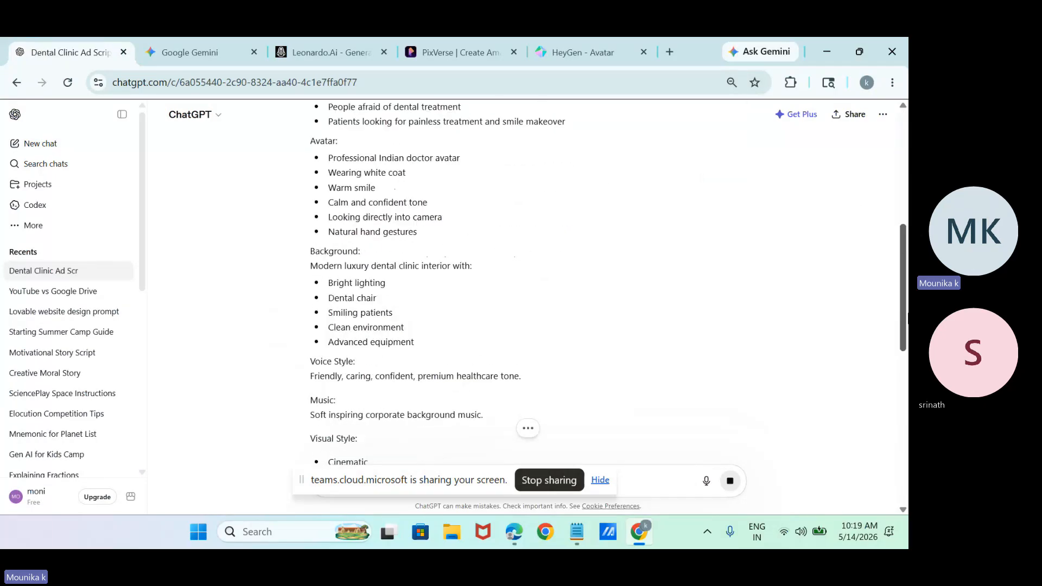
scroll(907, 434, down, 3)
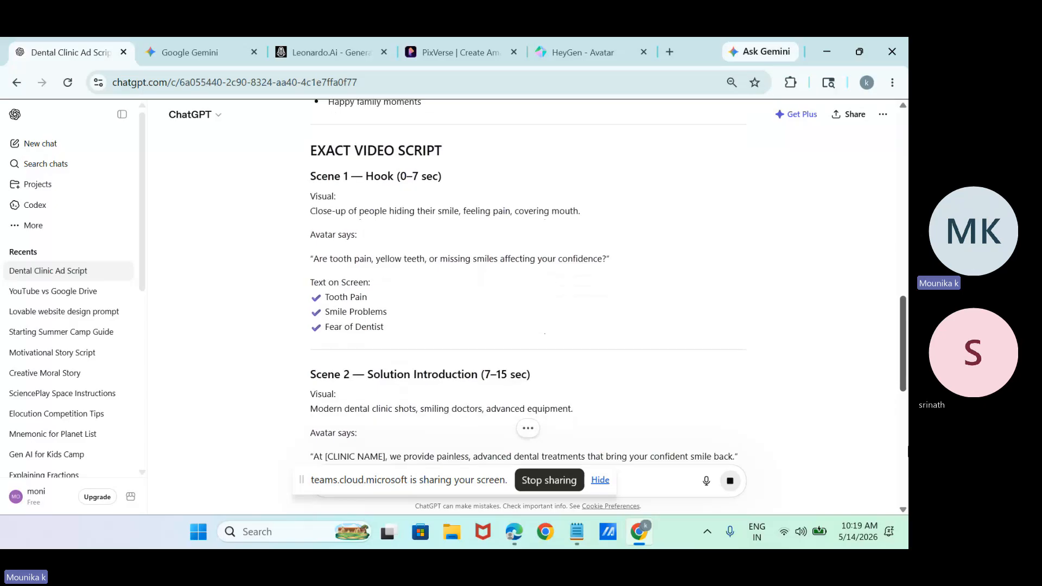
scroll(907, 451, down, 1)
scroll(907, 460, down, 1)
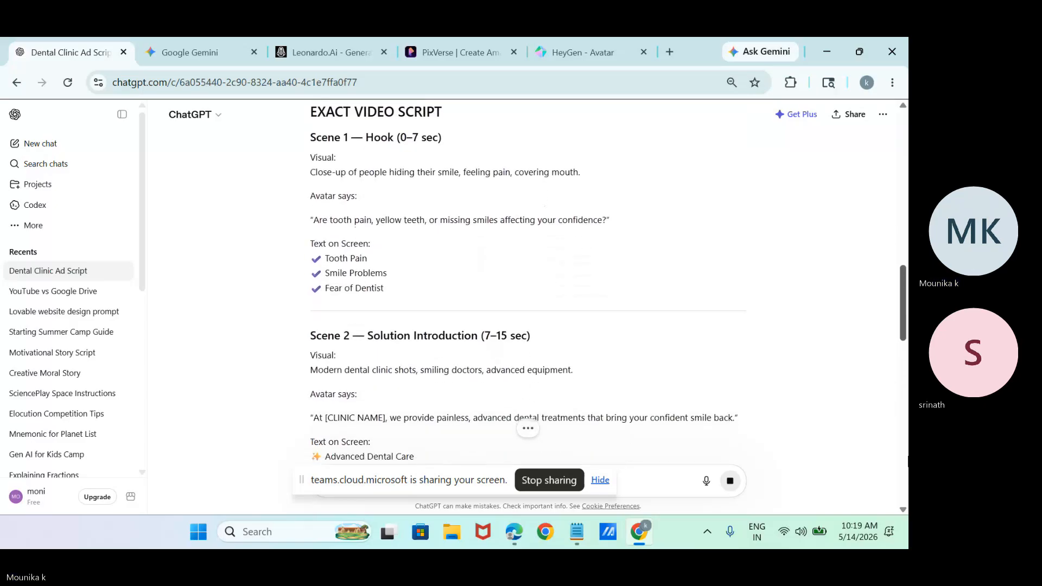
scroll(907, 460, down, 1)
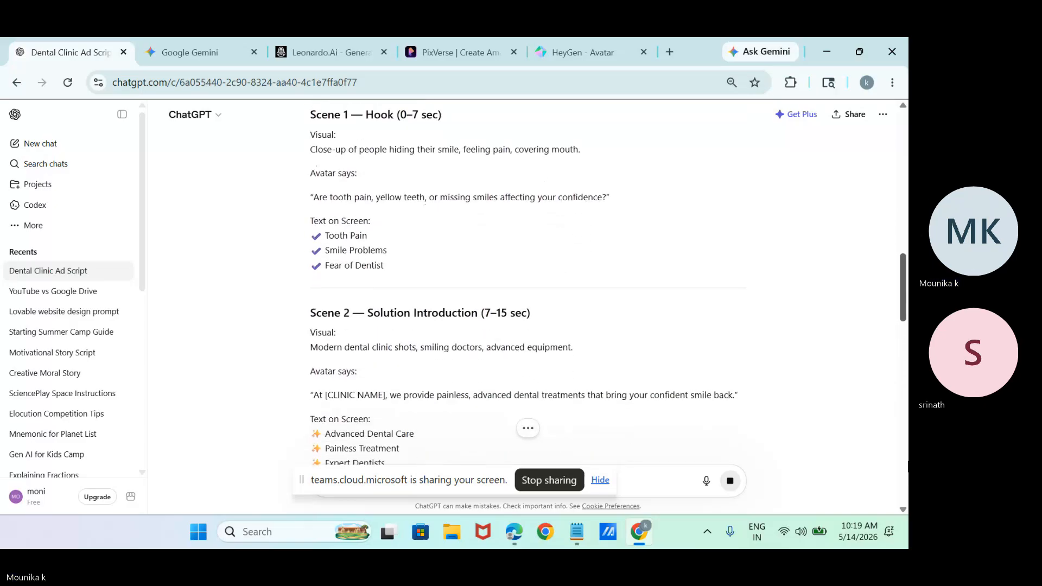
drag(310, 195, 625, 205)
key(ctrl+c)
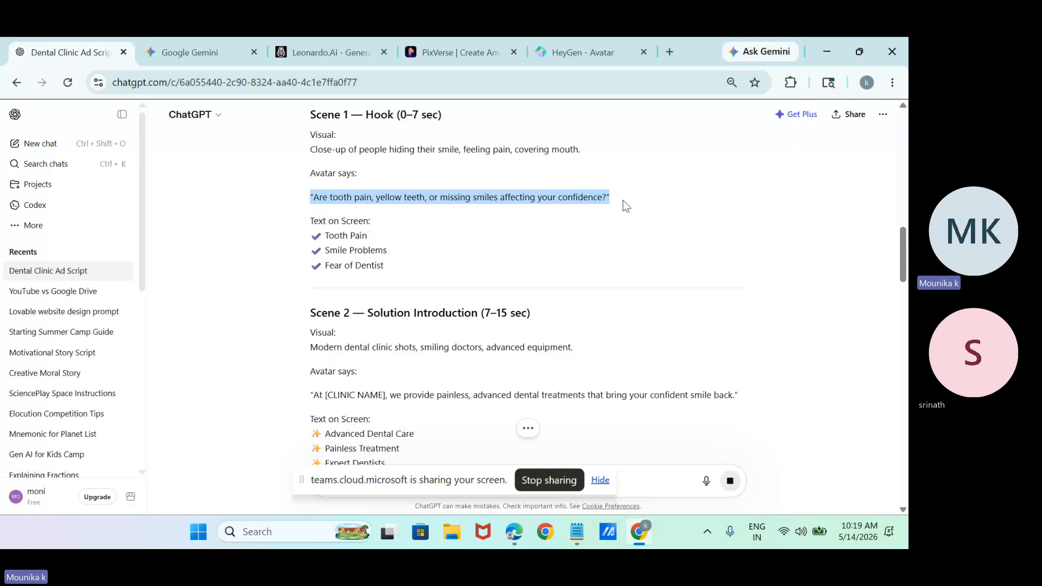
click(578, 533)
key(ctrl+v)
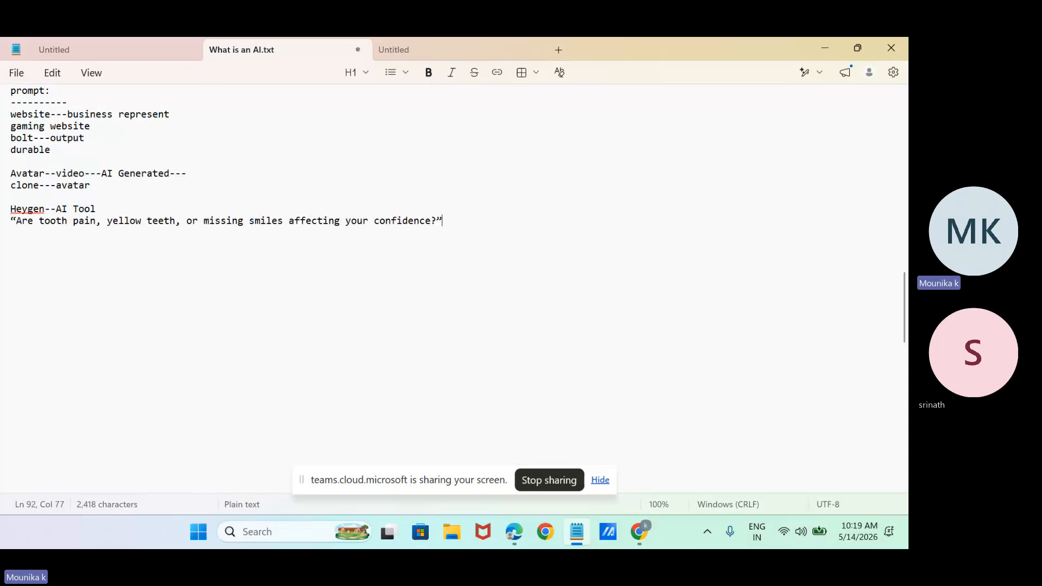
- Copy the Scene 2 avatar line starting "At [CLINIC NAME]" from ChatGPT onto a new line in the Notepad notes
click(640, 532)
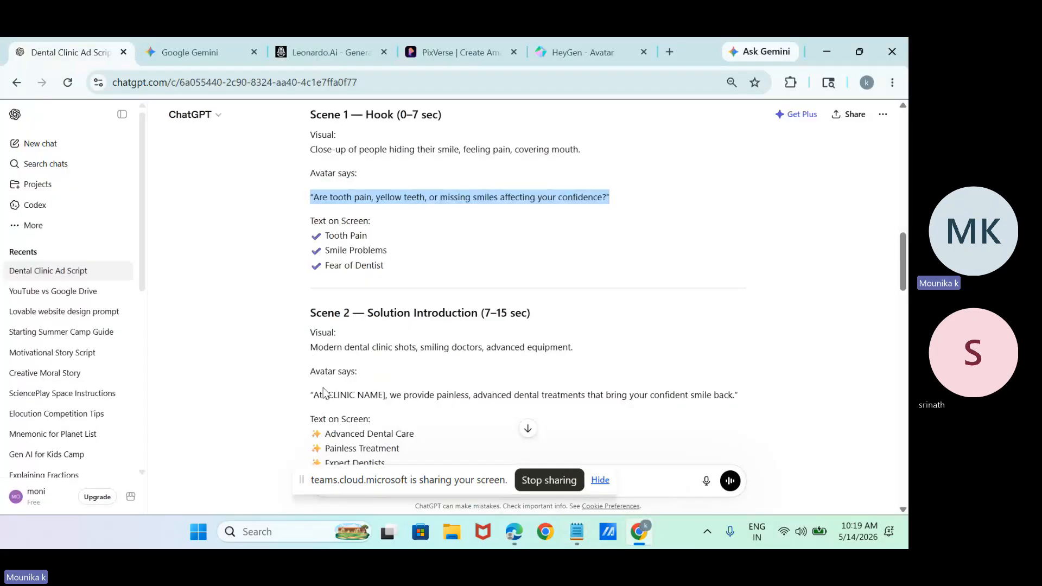
drag(309, 400, 775, 398)
key(ctrl+c)
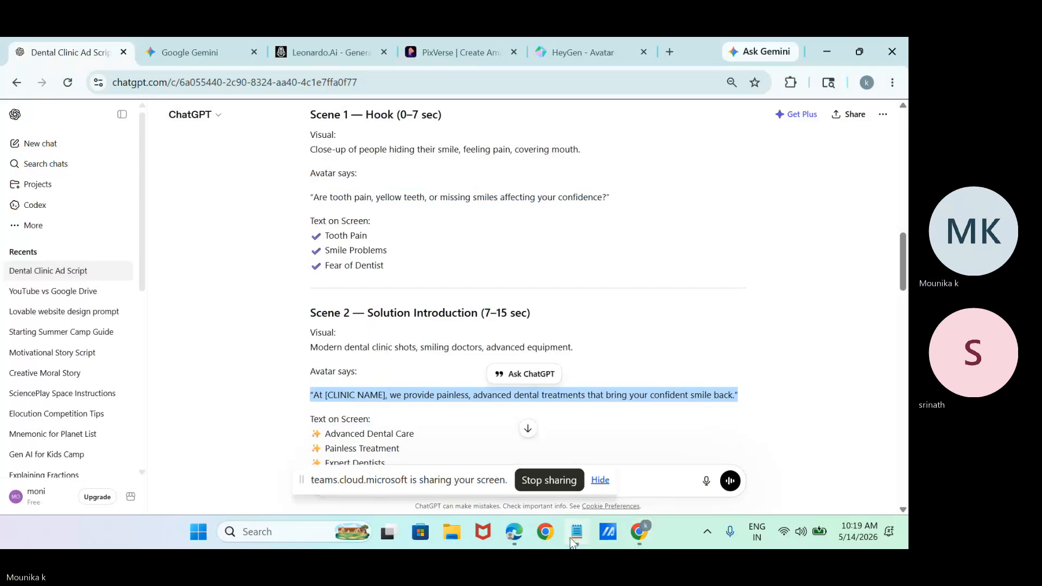
click(573, 539)
key(Return)
key(ctrl+v)
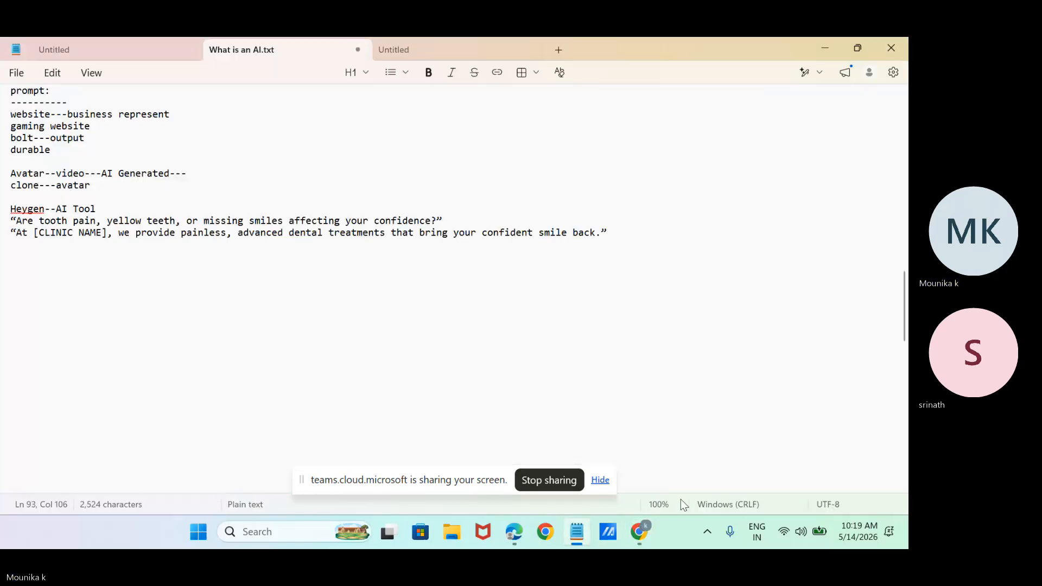
- Copy the Scene 3 avatar line starting "From teeth cleaning and whitening" from ChatGPT onto a new line in the Notepad notes
click(639, 531)
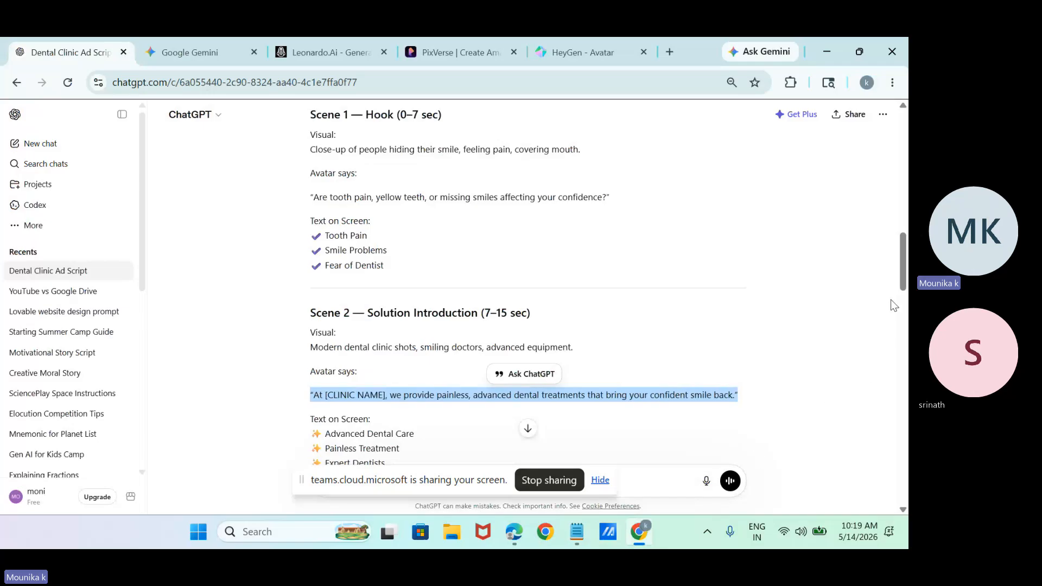
scroll(903, 305, down, 3)
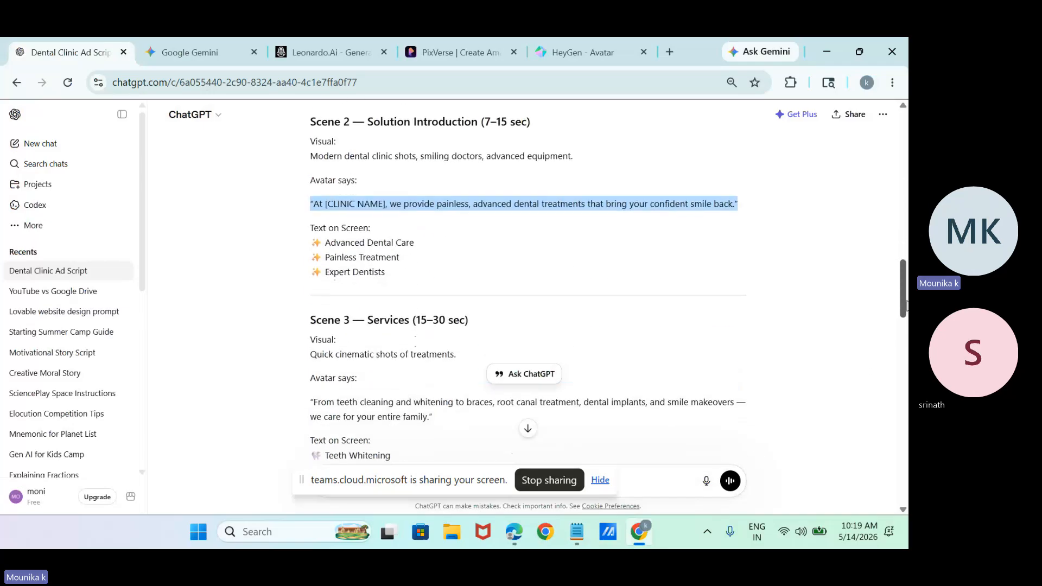
drag(905, 306, 906, 325)
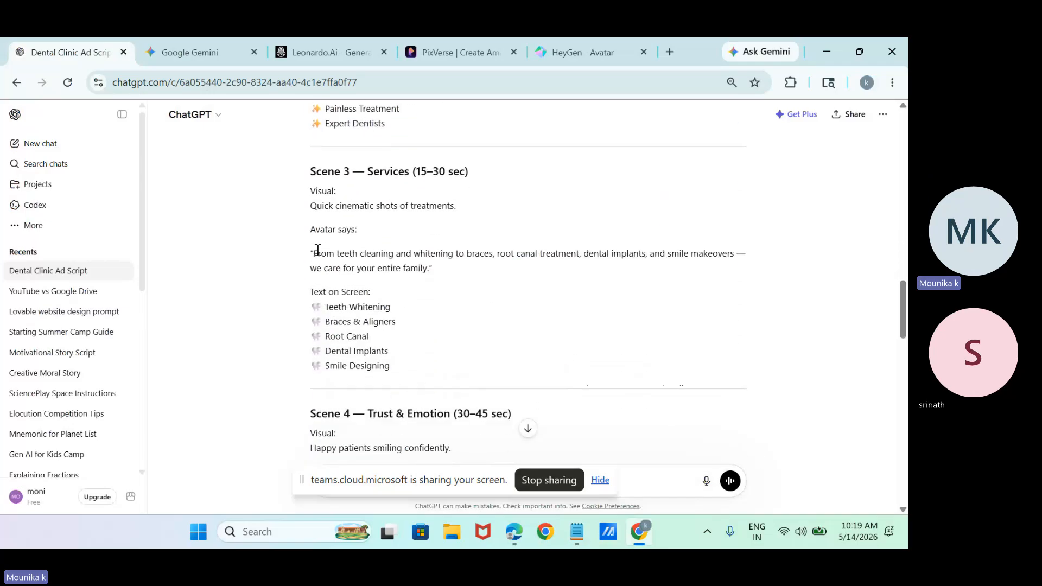
drag(310, 252, 443, 271)
key(ctrl+c)
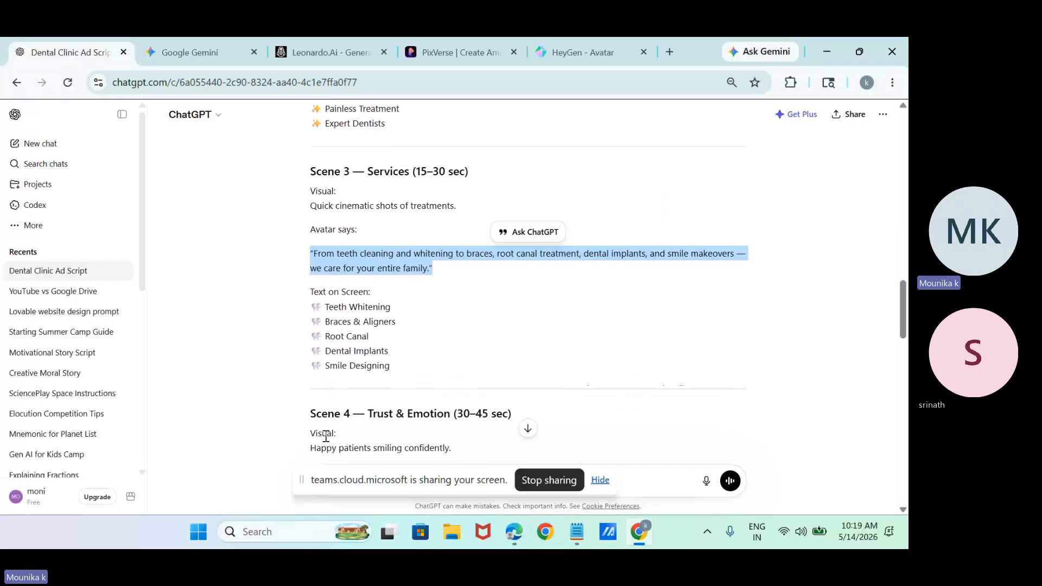
click(580, 531)
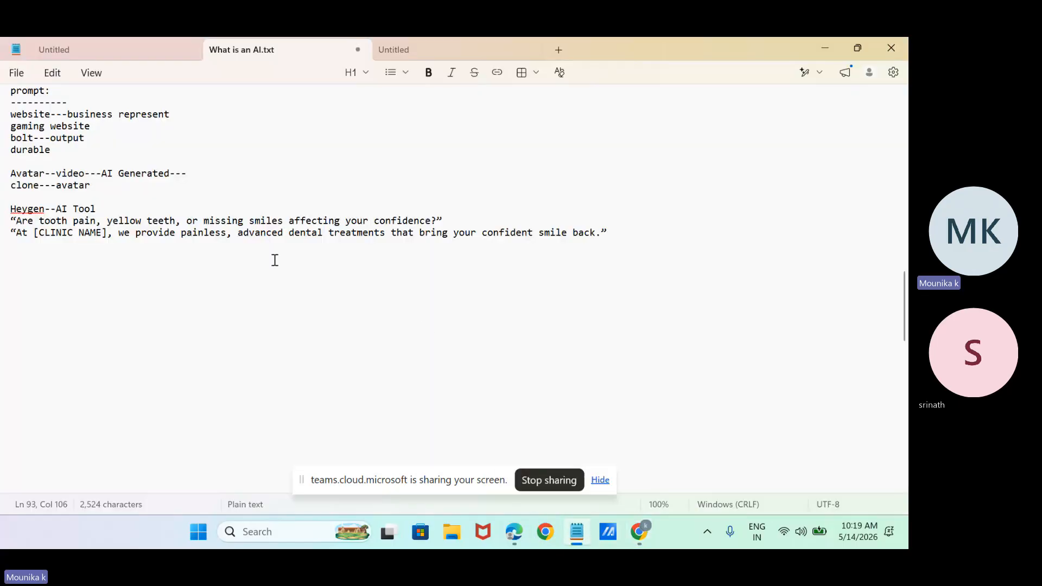
key(Return)
key(ctrl+v)
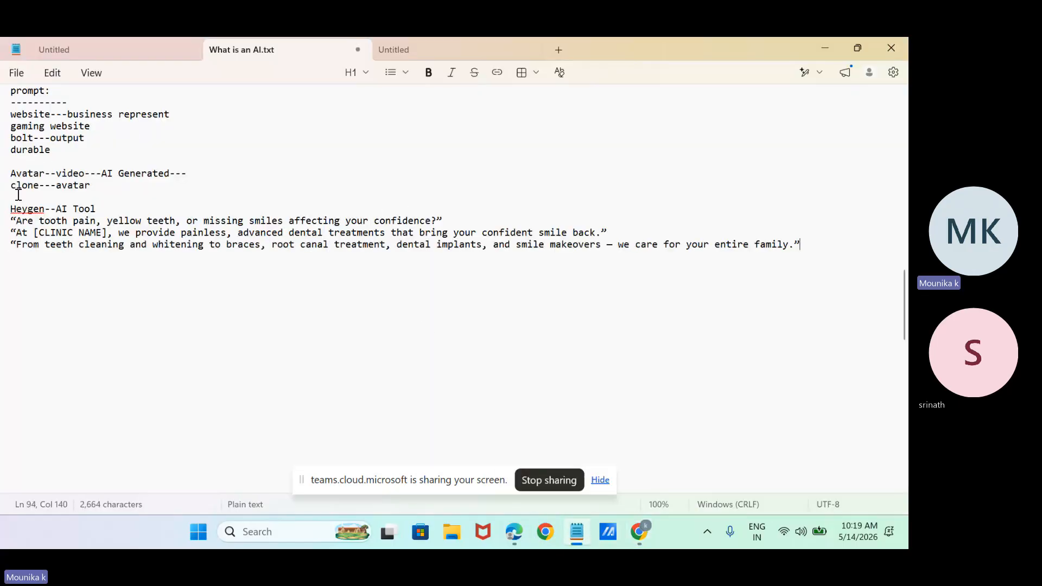
- Copy the three avatar lines from the Notepad notes into the HeyGen script-to-video script
drag(9, 221, 835, 254)
key(ctrl+c)
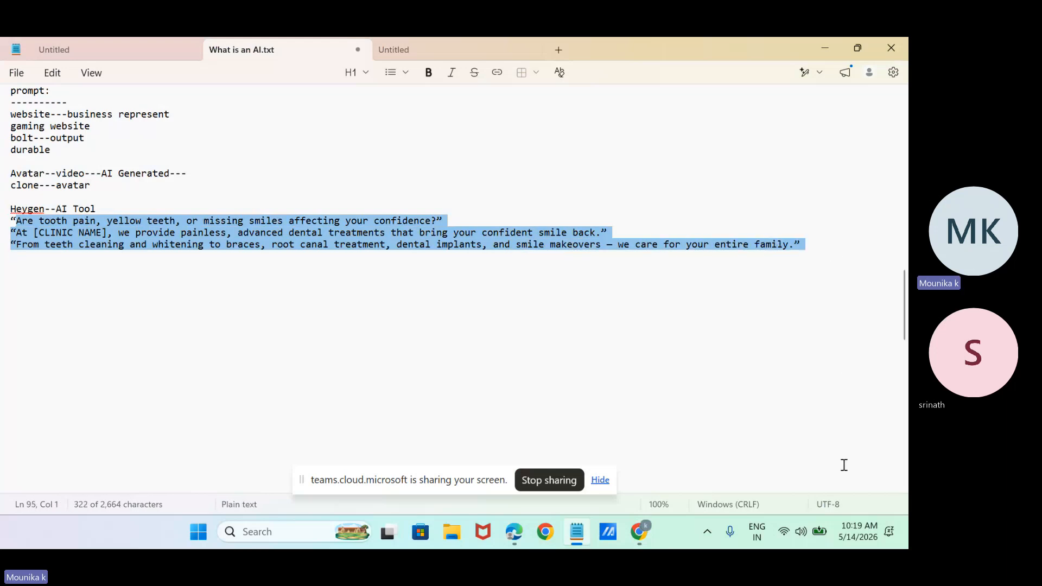
click(639, 533)
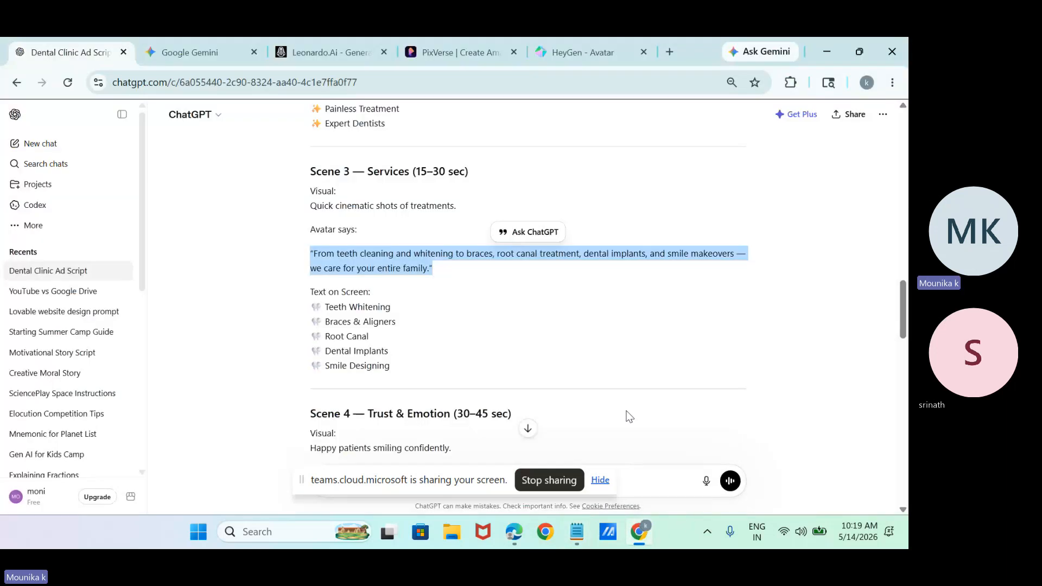
click(571, 38)
click(421, 319)
key(ctrl+v)
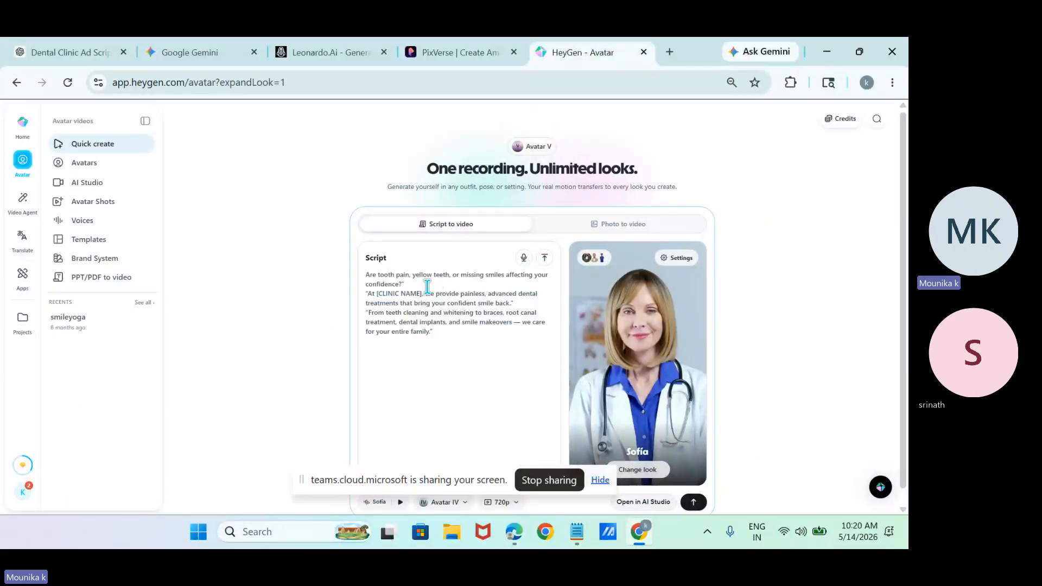
- Replace the [CLINIC NAME] placeholder in the script's second line with "Little star clinic"
click(422, 293)
key(BackSpace)
key(BackSpace)
key(BackSpace)
key(BackSpace)
key(BackSpace)
key(BackSpace)
key(BackSpace)
key(BackSpace)
key(BackSpace)
key(BackSpace)
key(BackSpace)
key(BackSpace)
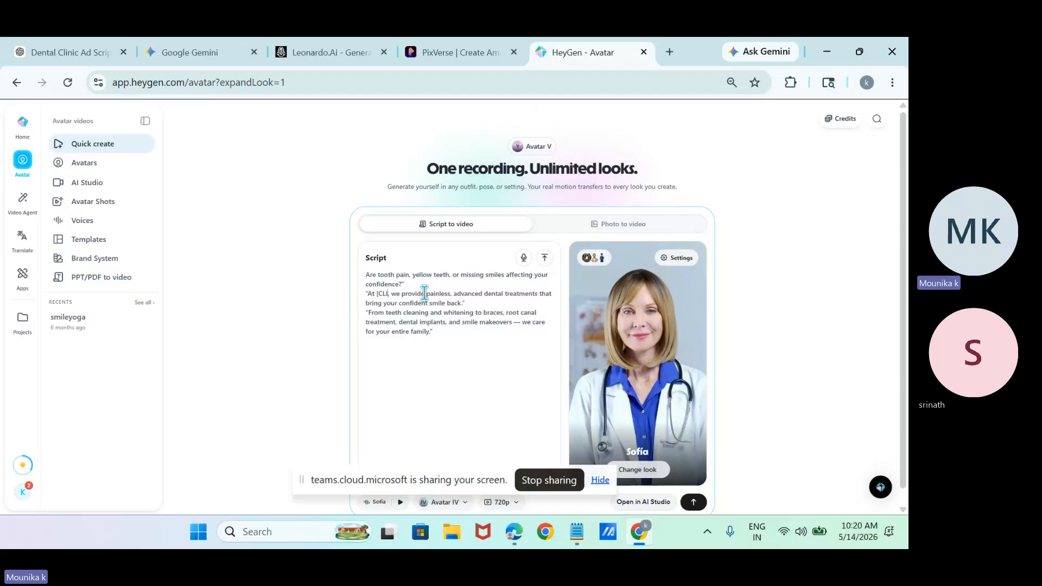
key(BackSpace)
text(Little star)
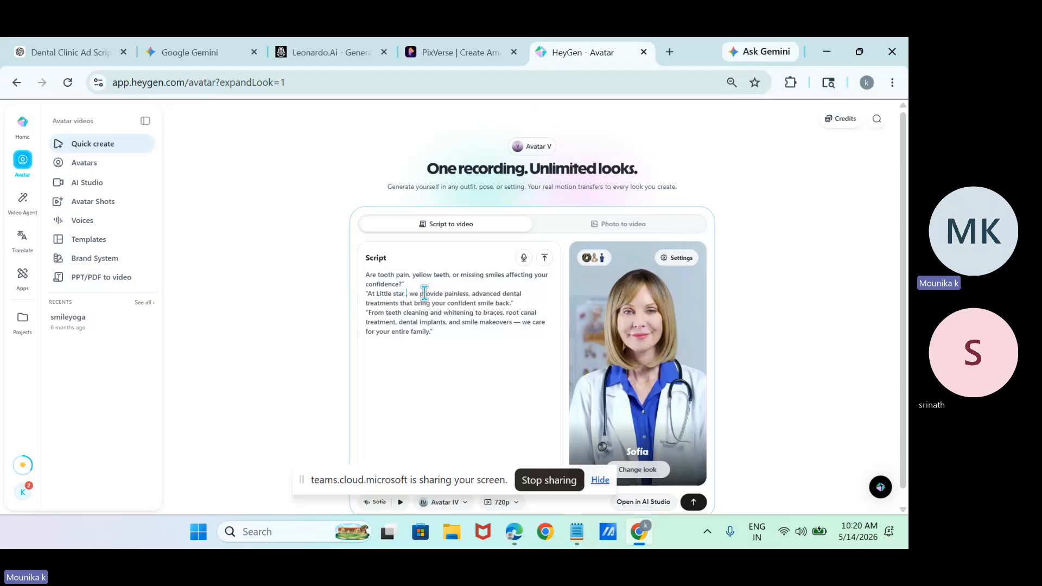
text( clinic)
- Preview the Sofia voice and change the Sofia avatar to the white-coat doctor look seated in an office
scroll(900, 217, down, 1)
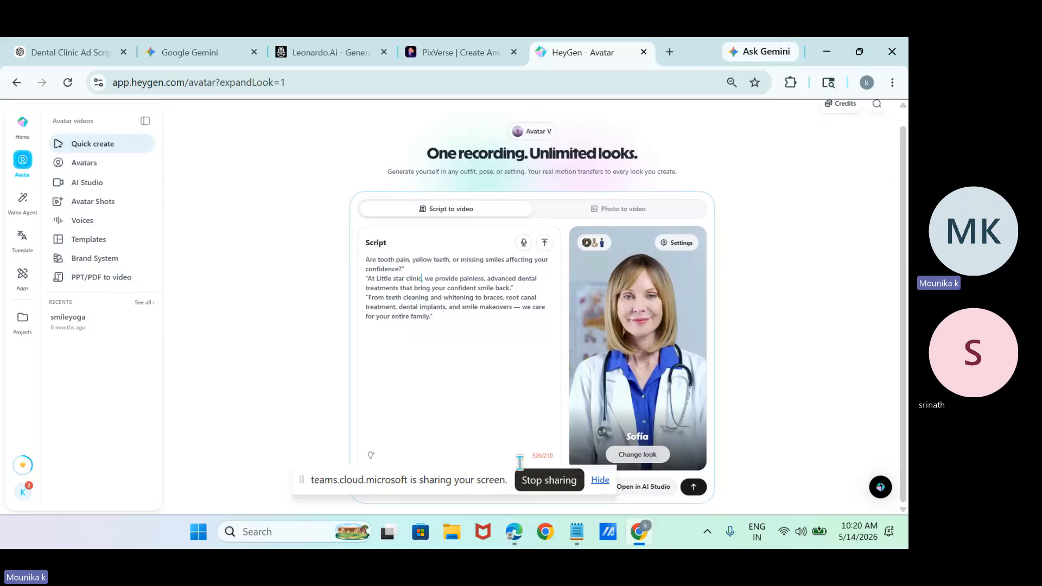
click(600, 480)
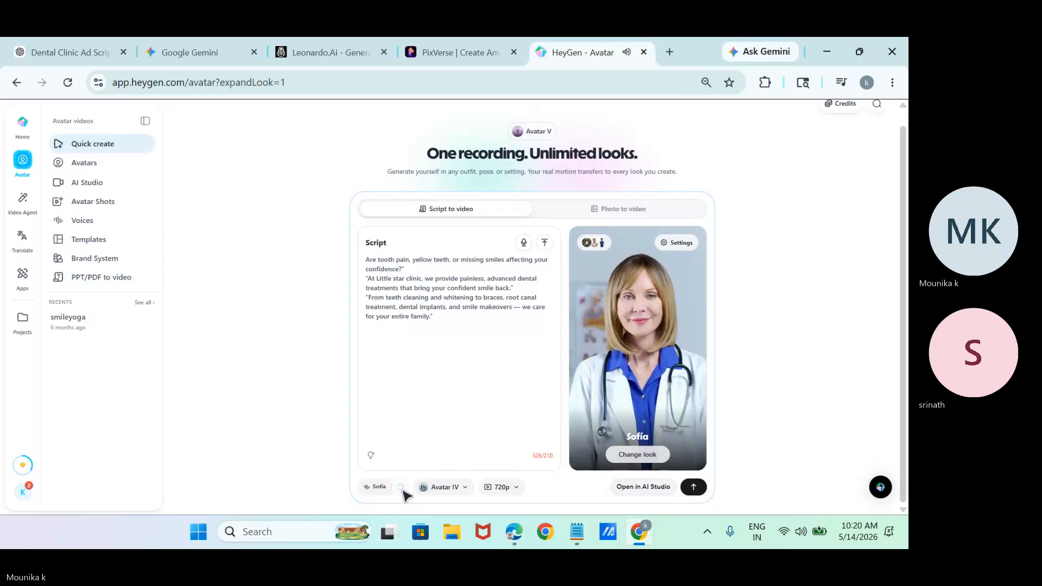
click(401, 488)
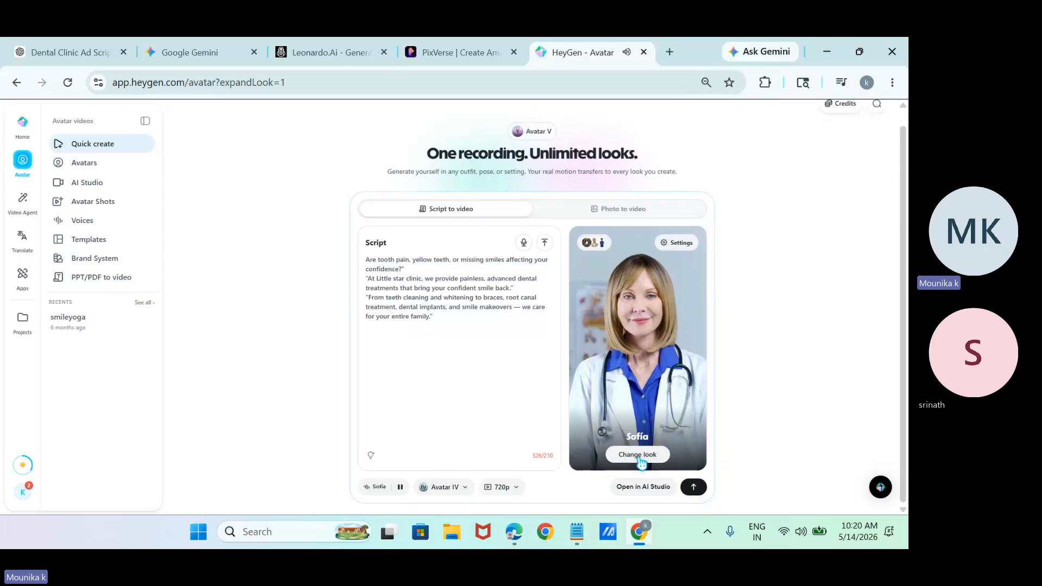
click(649, 459)
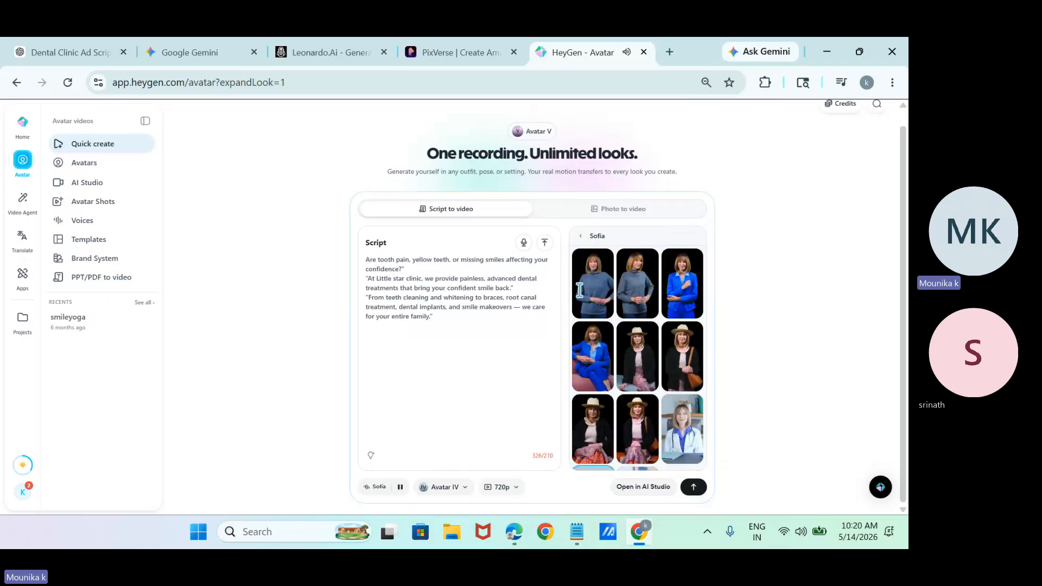
click(683, 435)
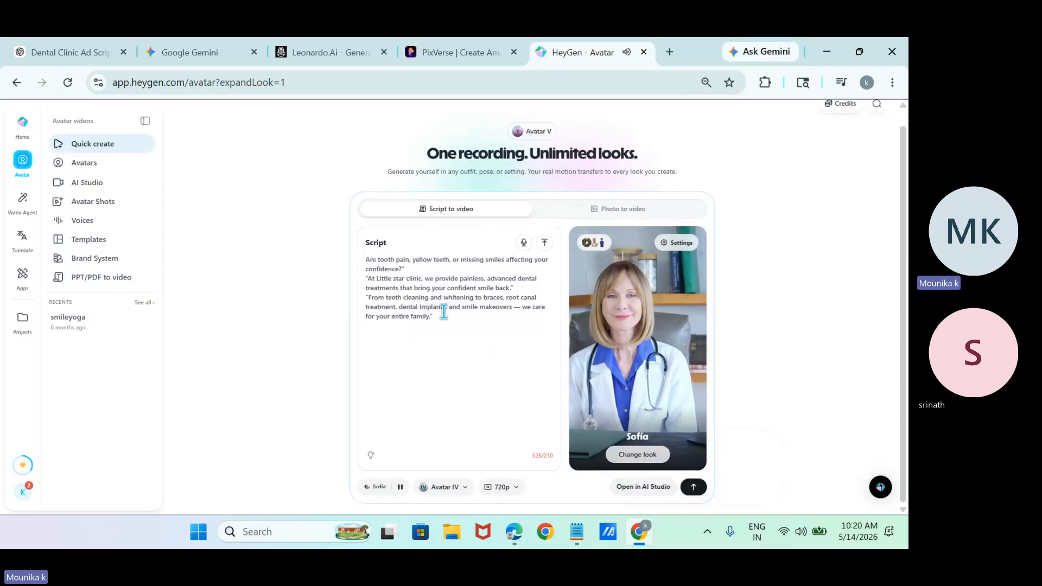
- Delete the script line starting "From teeth cleaning and whitening" and generate the avatar video
drag(444, 321, 363, 299)
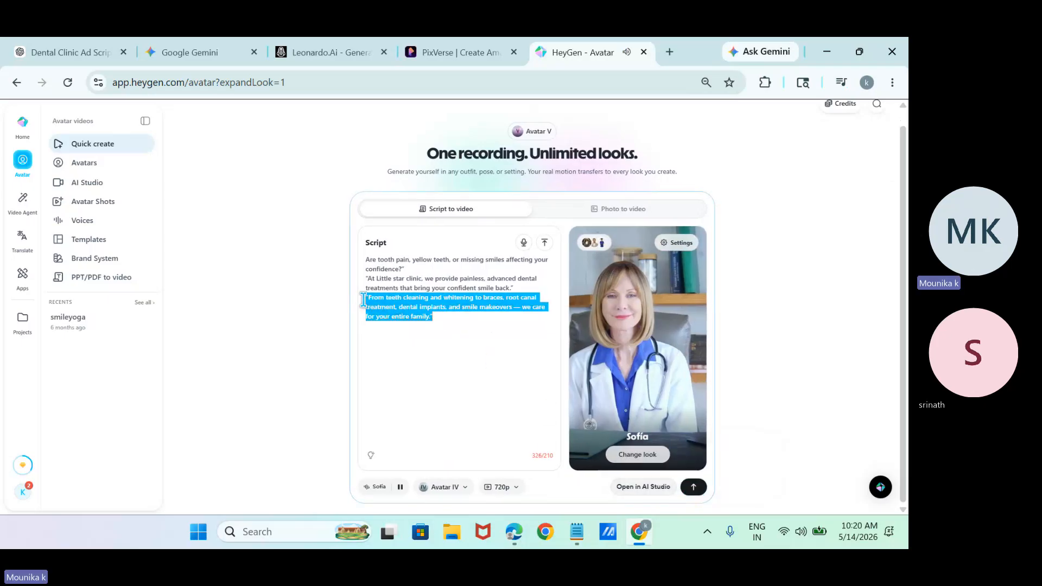
key(BackSpace)
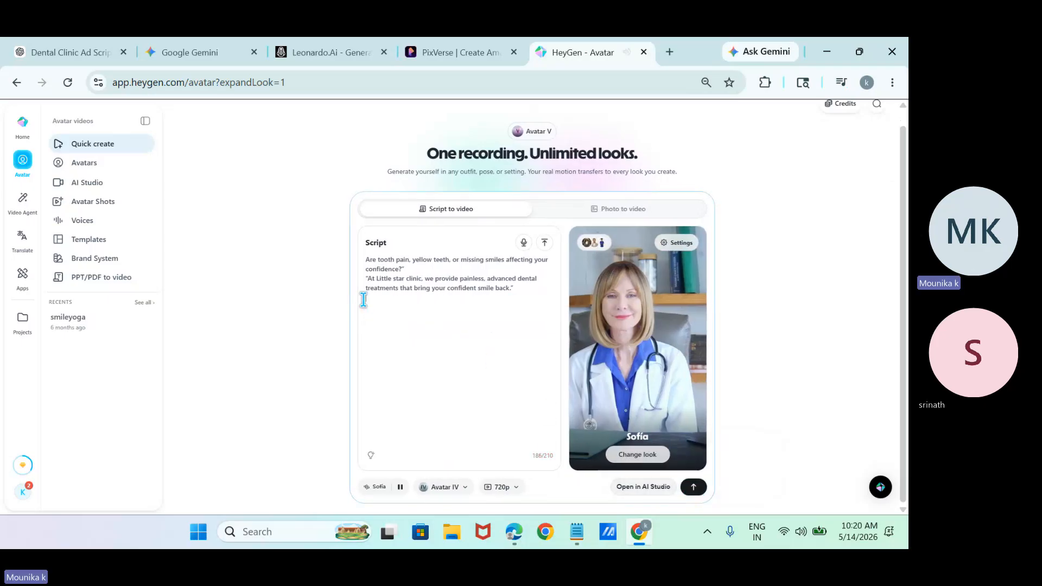
click(695, 488)
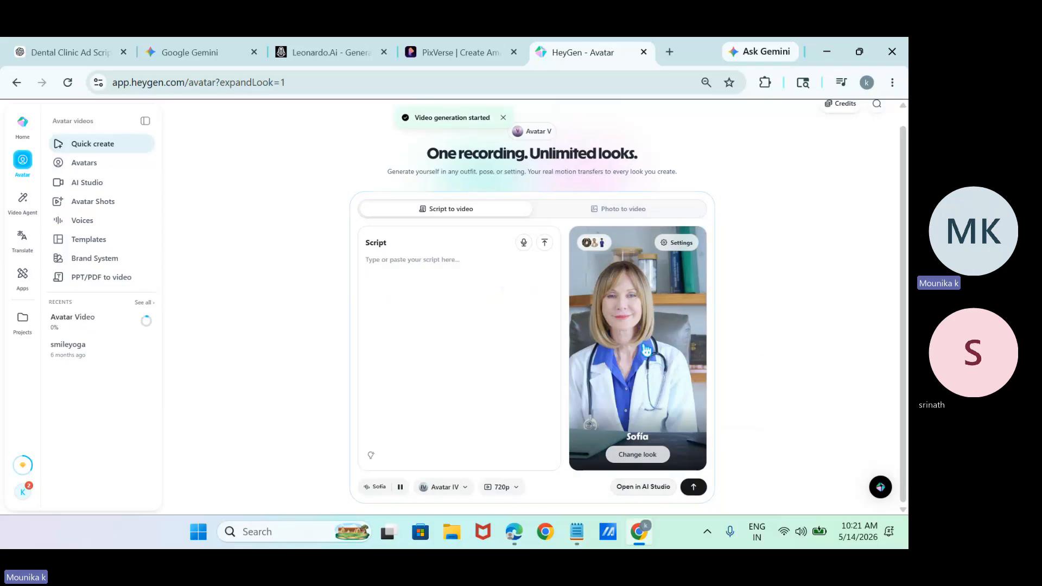
mouse_move(85, 323)
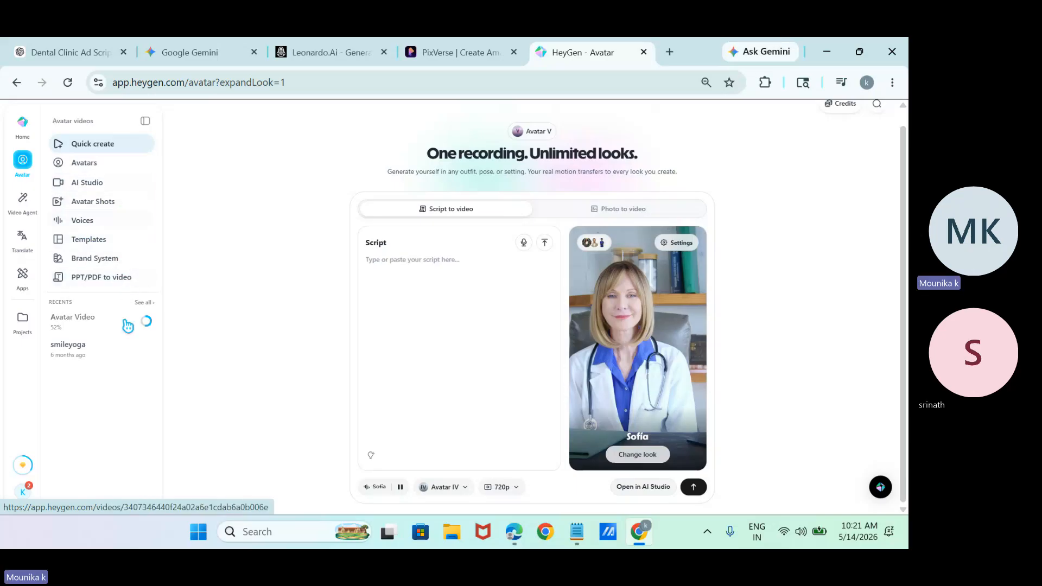
mouse_move(150, 324)
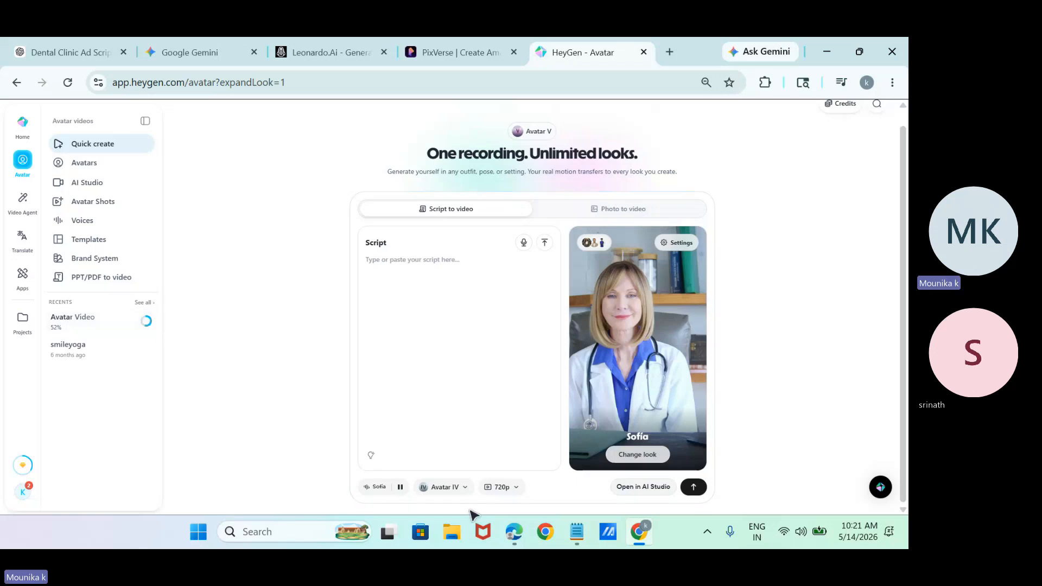
- Switch to the Teams meeting, admit the participant waiting in the lobby, and return to HeyGen
mouse_move(518, 538)
click(461, 477)
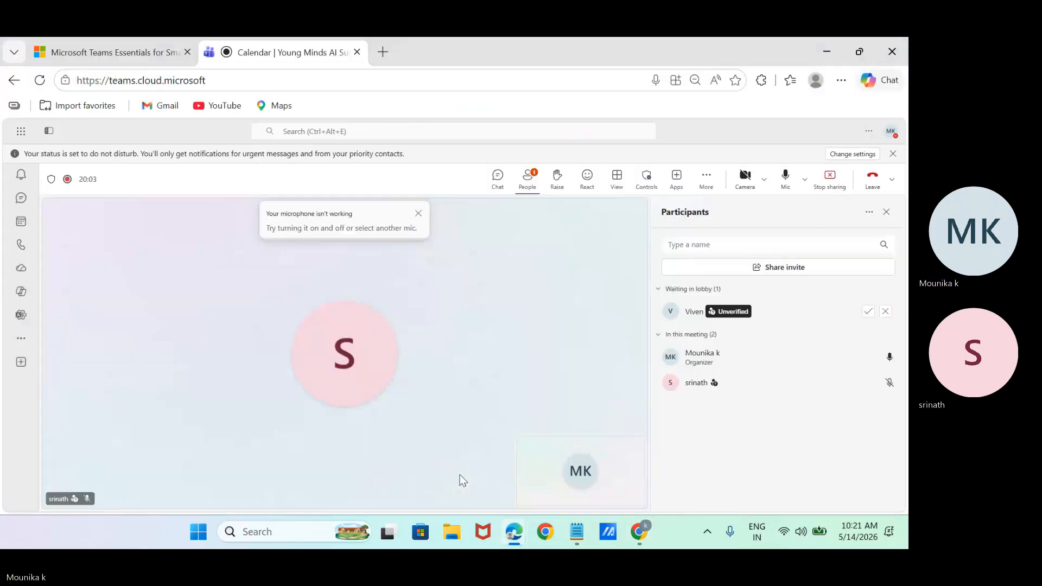
click(868, 311)
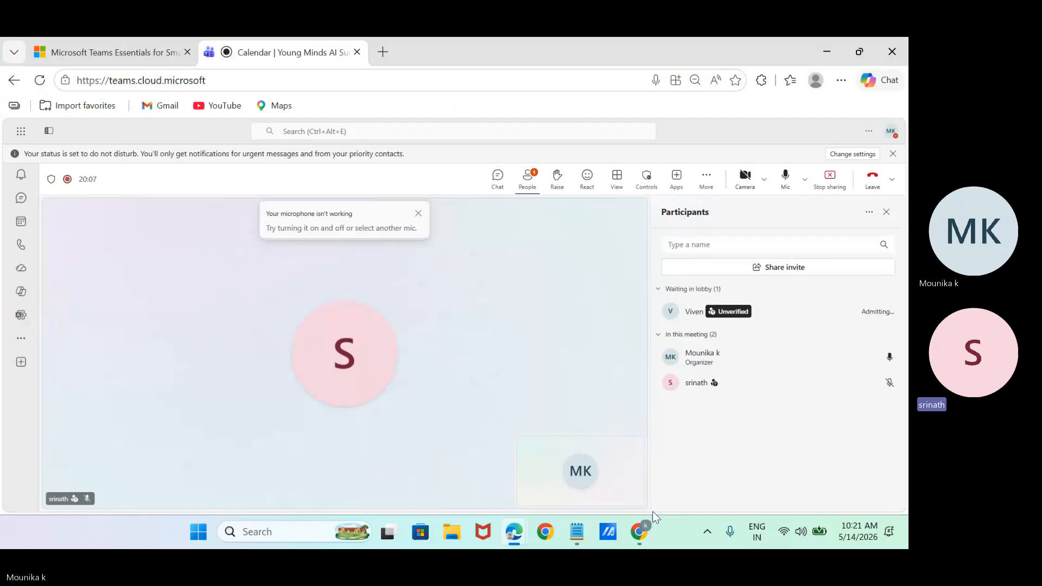
mouse_move(629, 542)
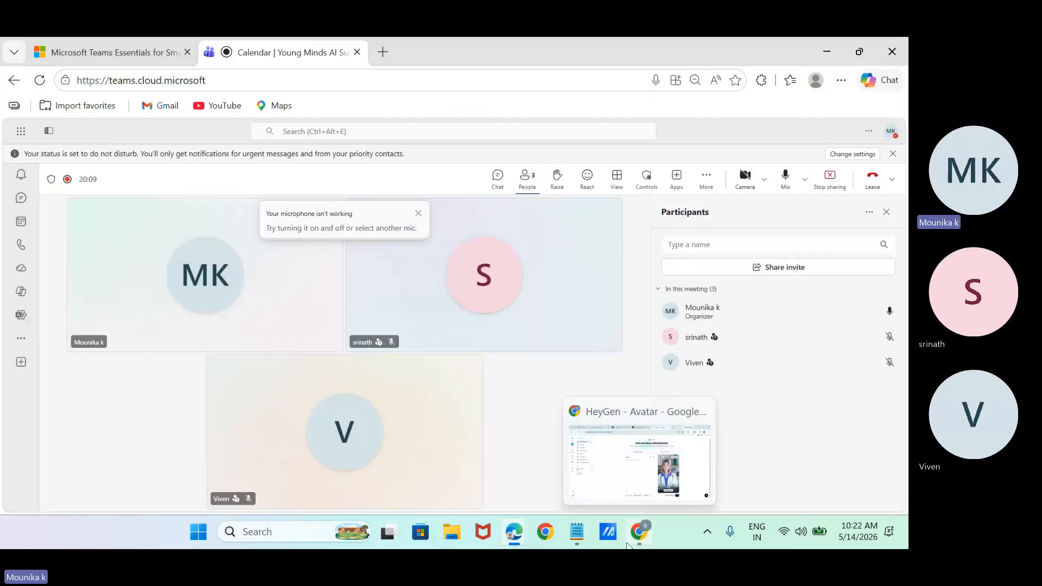
click(638, 537)
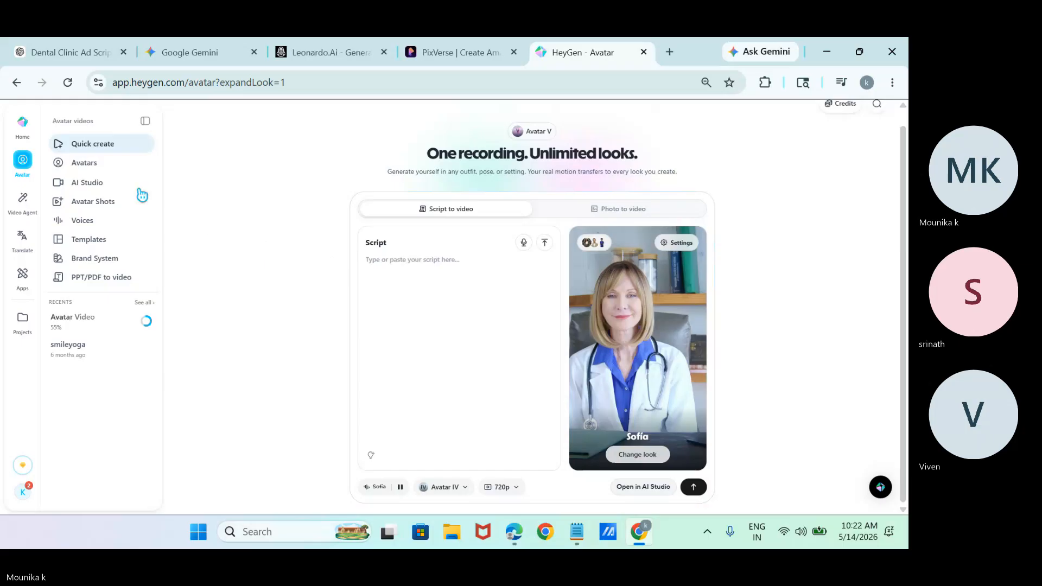
- Look at the smiley avatar's look among the account's own avatars and close its preview
click(95, 164)
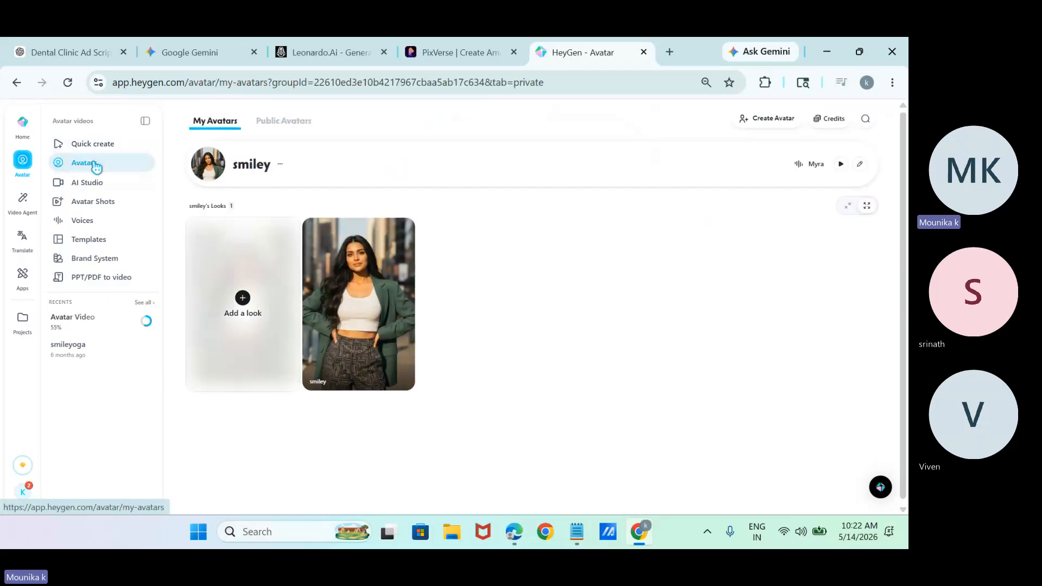
click(372, 302)
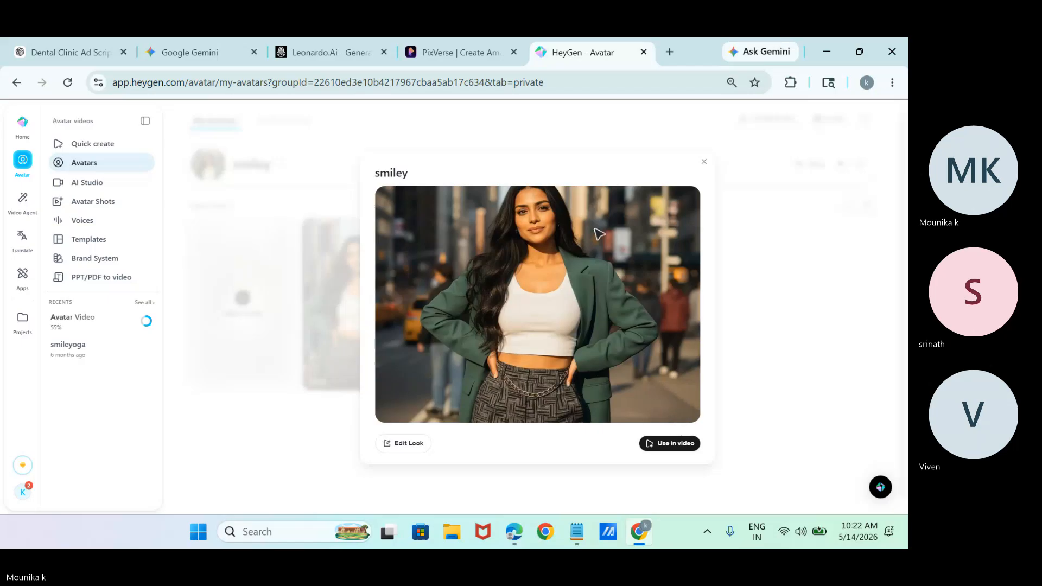
click(704, 161)
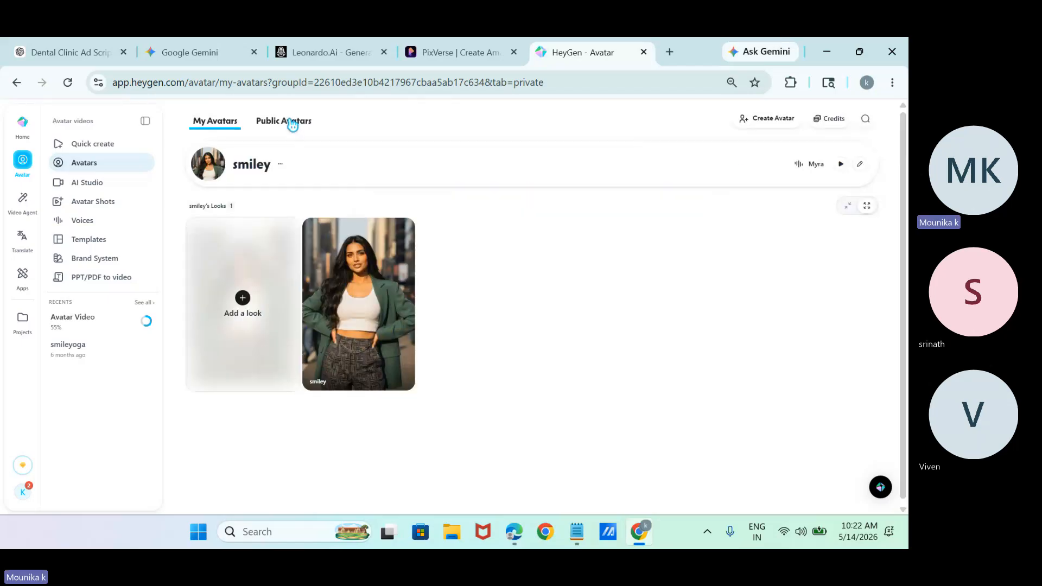
- Open AI Studio for a new video and go through the welcome tour to its end
click(79, 184)
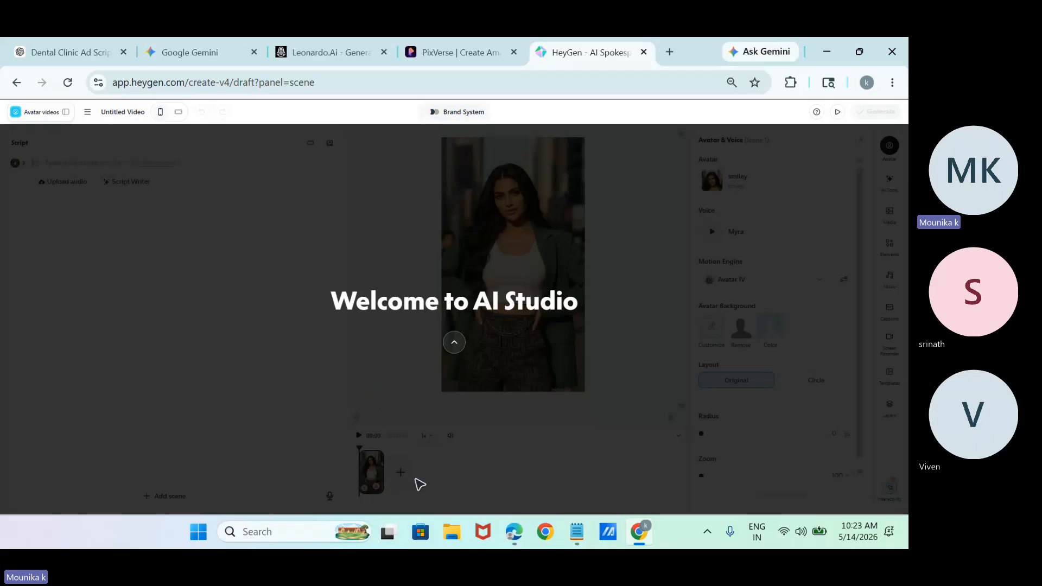
click(454, 342)
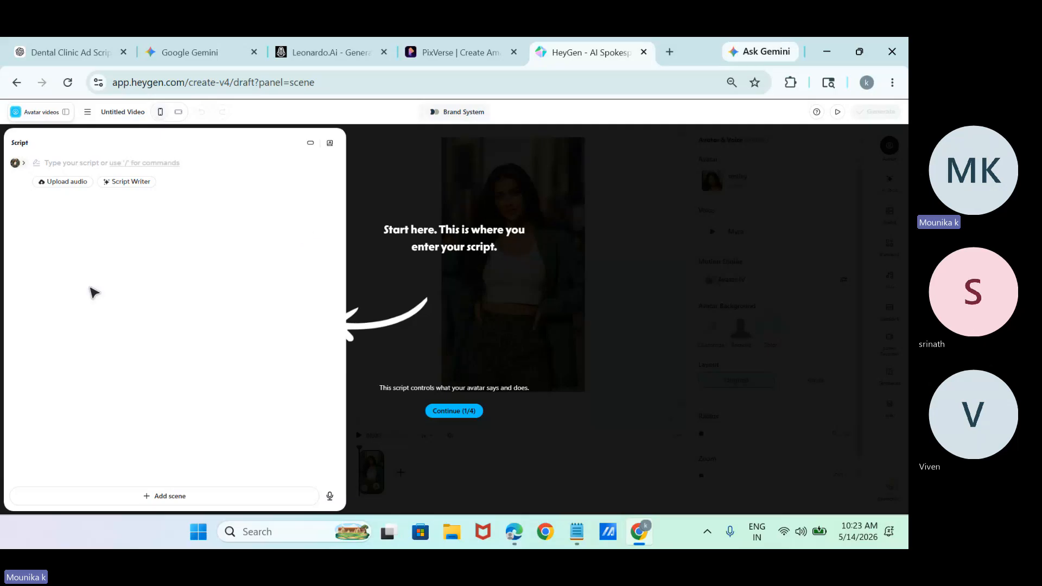
click(171, 499)
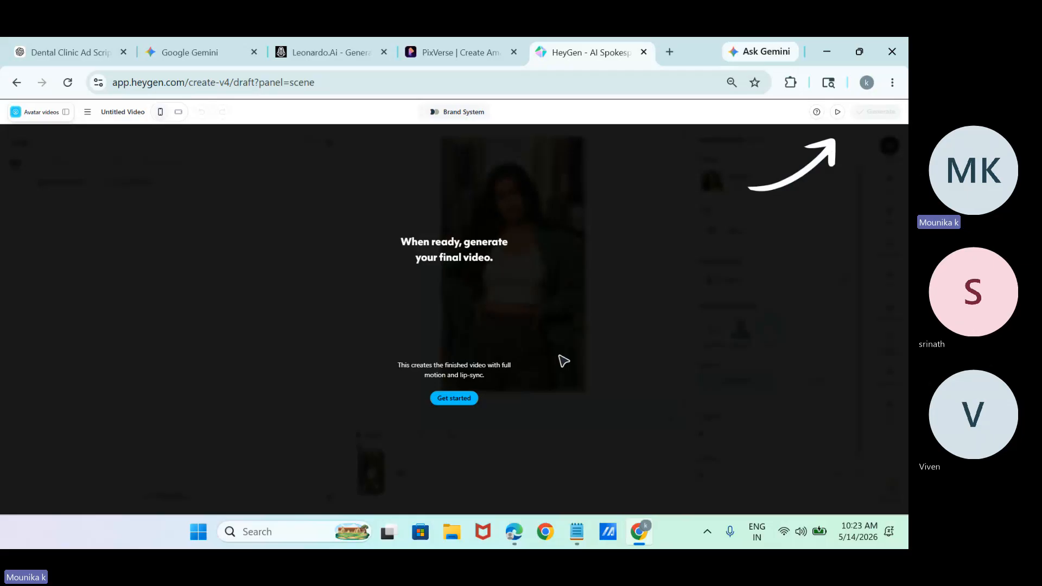
click(563, 361)
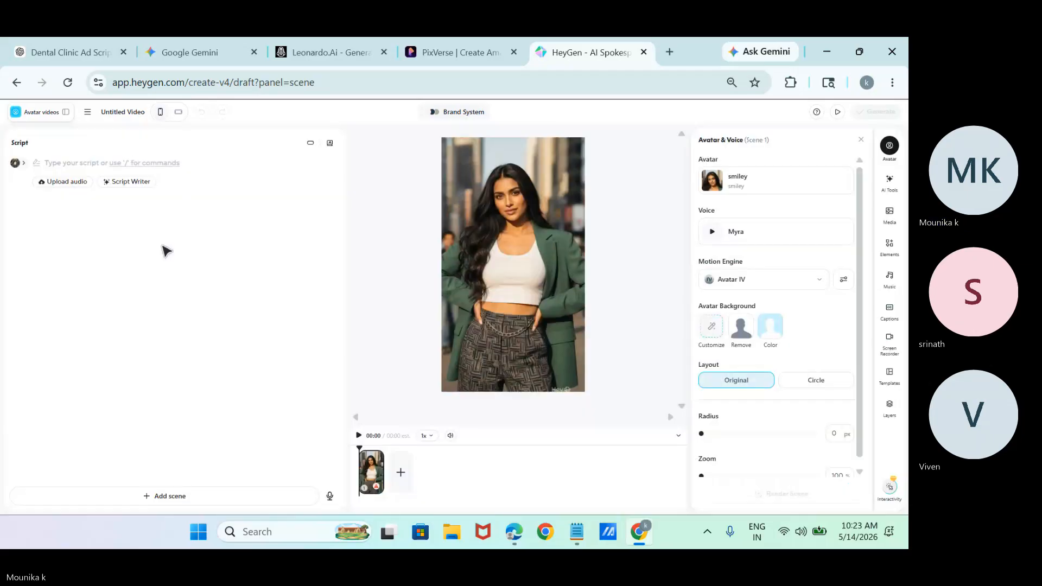
- Add a second scene and submit the three copied dental clinic lines to Script Writer for that scene
click(397, 470)
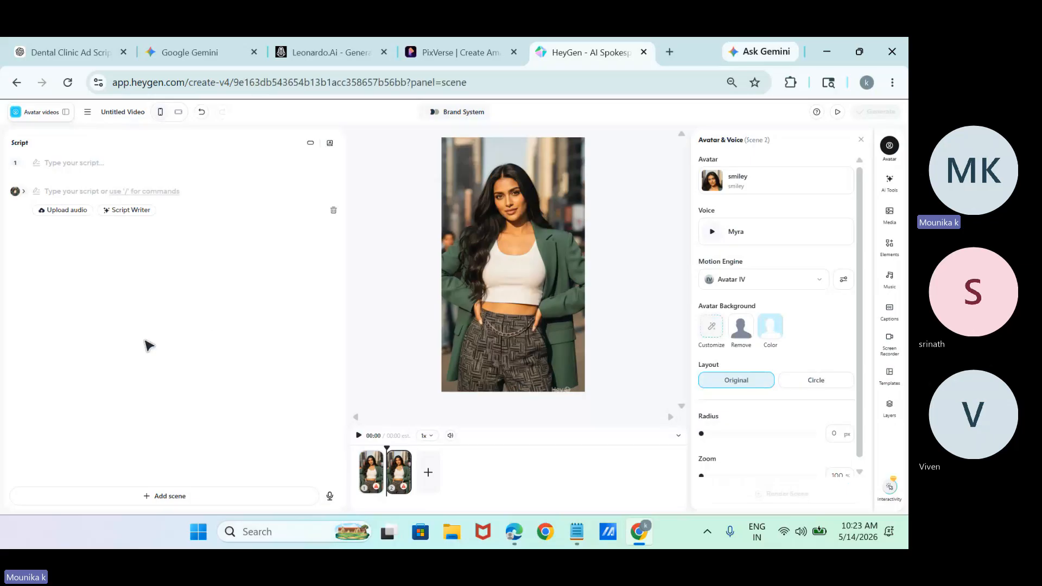
click(118, 216)
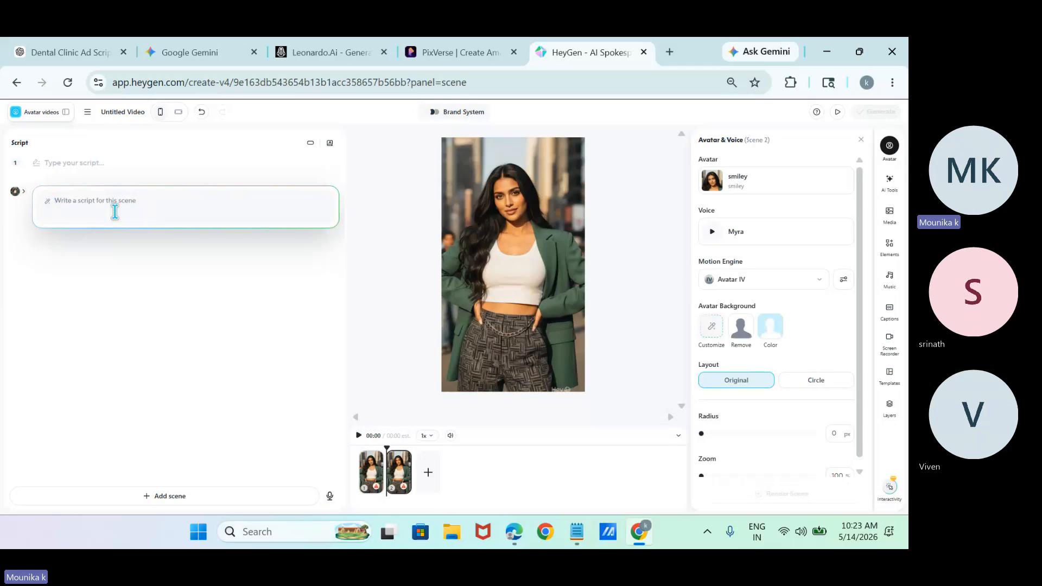
text(Are tooth pain, yellow teeth, or missing smiles affecting your confidence?" "At [CLINIC NAME], we provide painless, advanced dental treatments that bring your confident smile back." "From teeth cleaning and whitening to braces, root canal treatment, dental implants, and smile makeovers — we care for your entire family.")
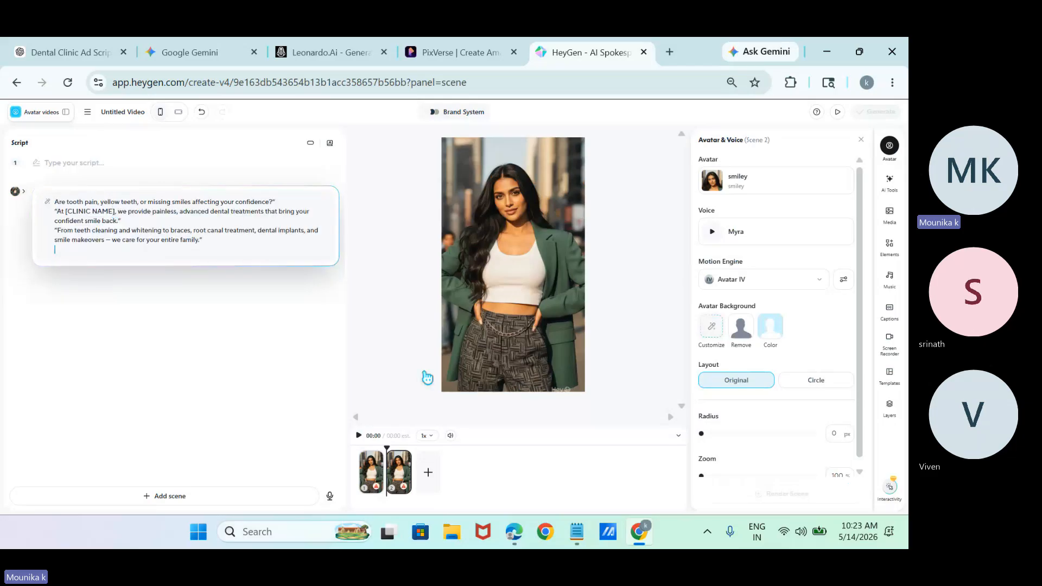
key(Return)
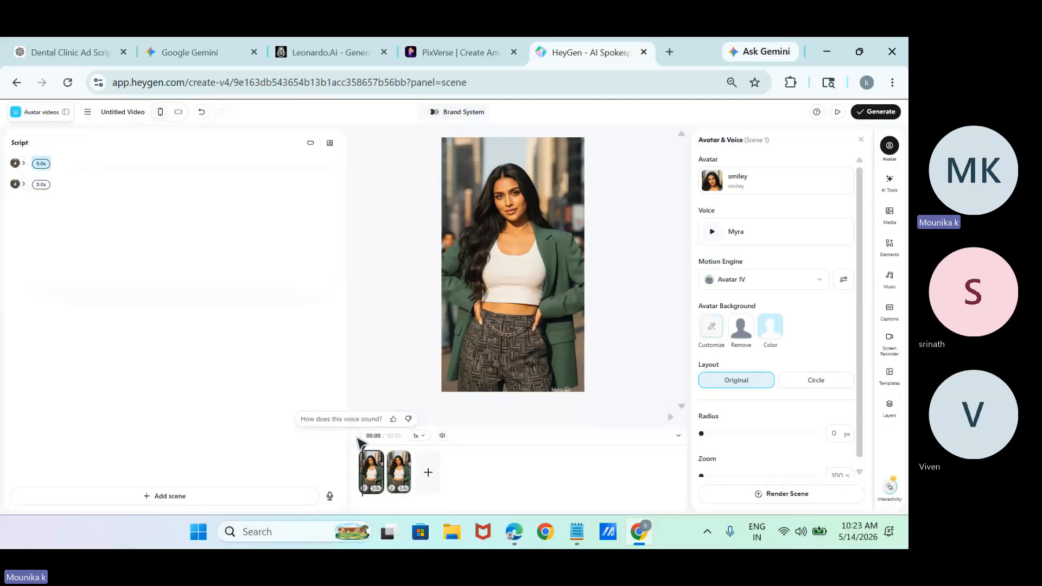
- Apply a transition between scenes 1 and 2 and preview the video's playback
click(358, 436)
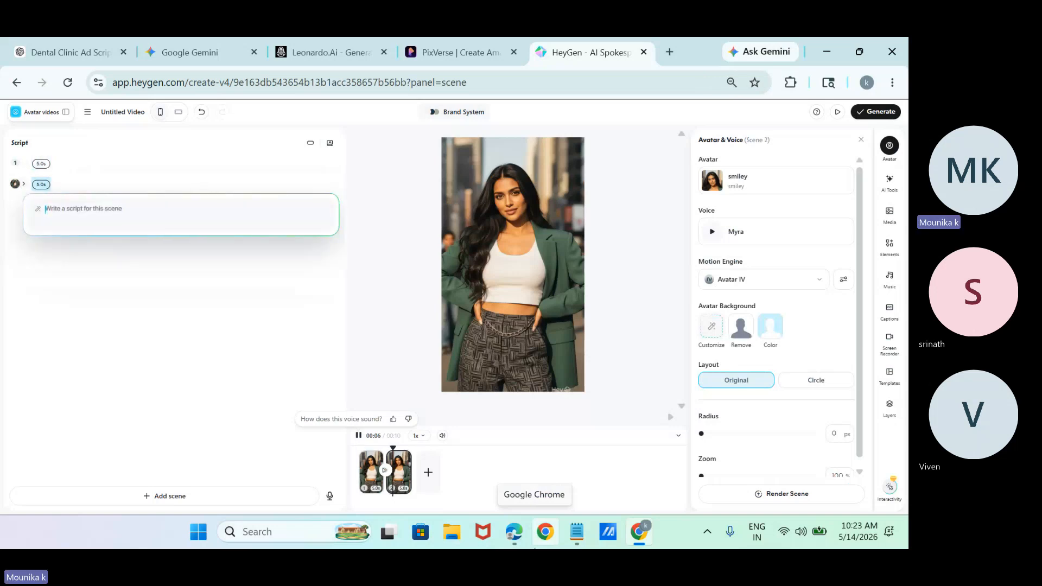
click(385, 470)
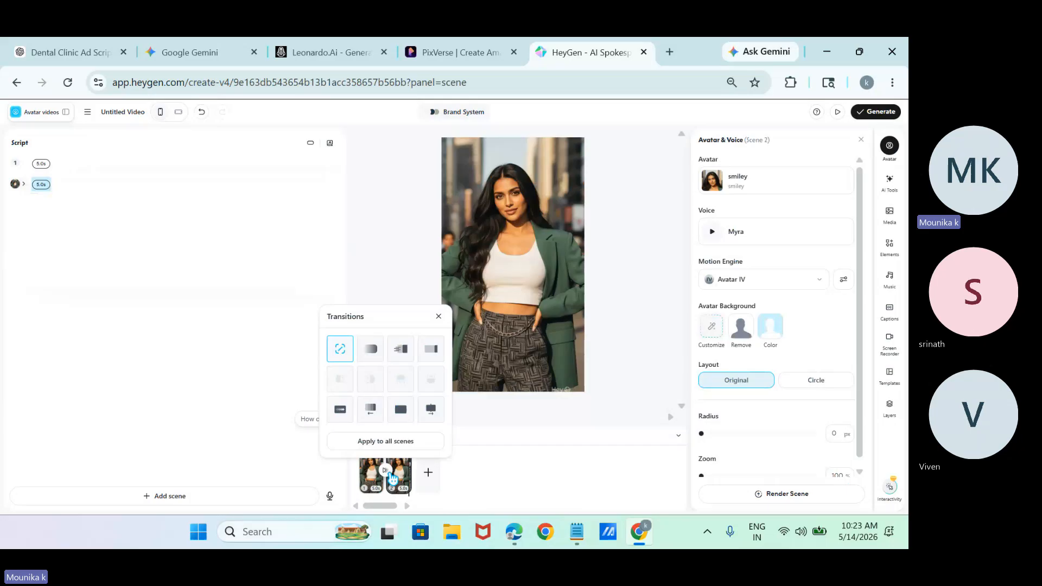
click(371, 410)
click(275, 367)
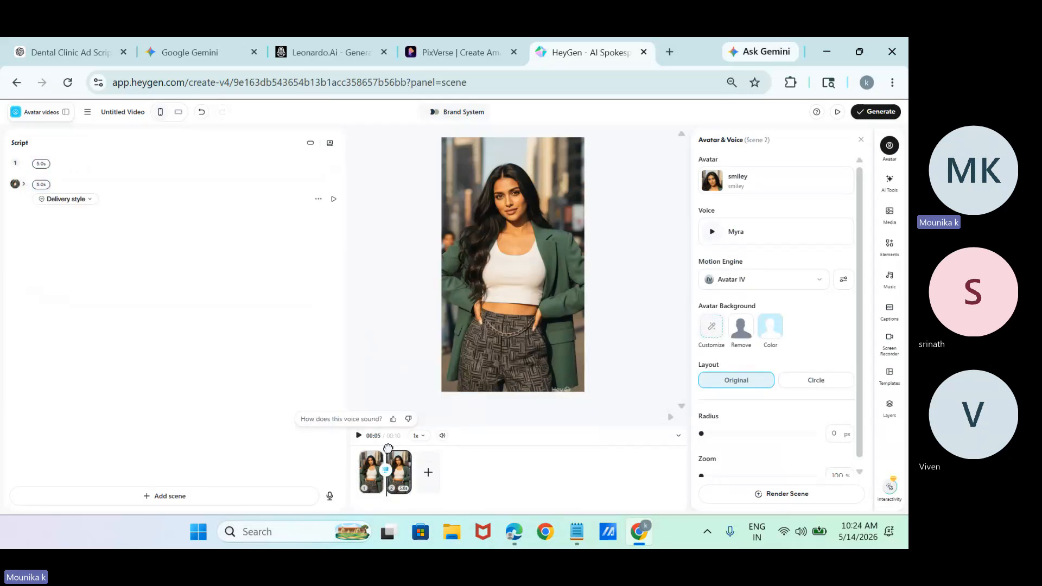
click(377, 458)
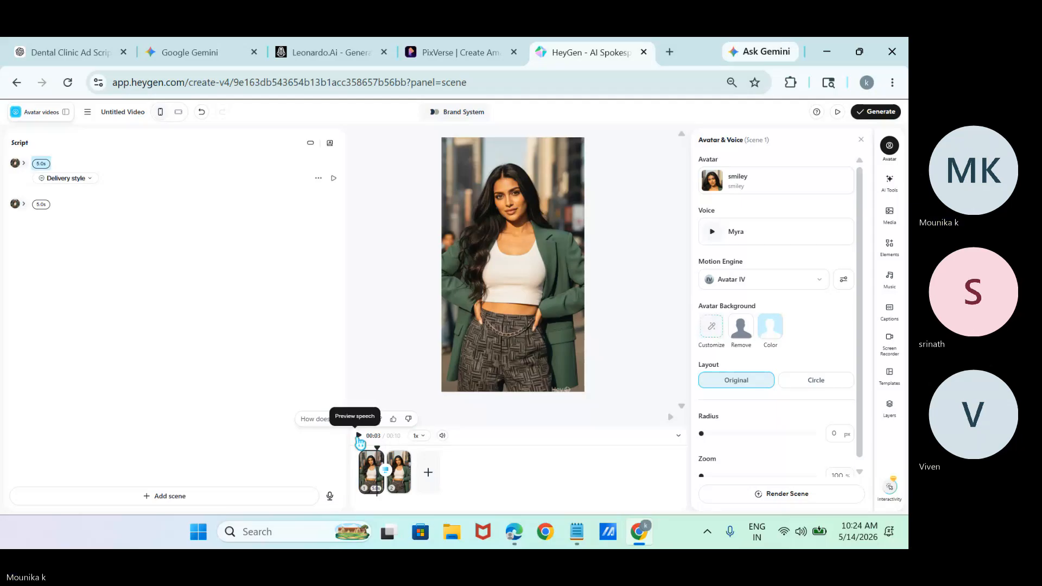
click(359, 436)
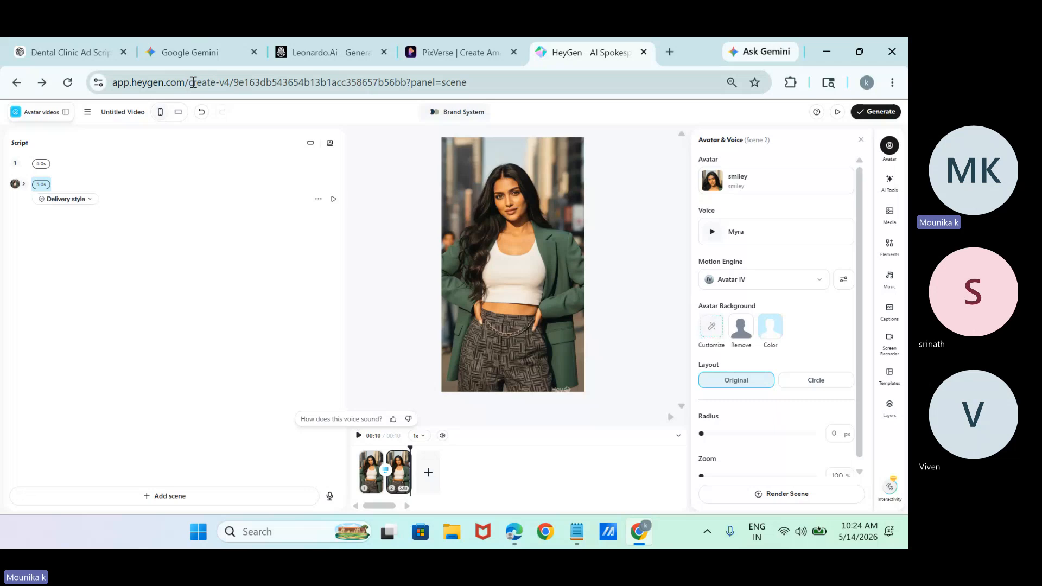
- Leave the AI Studio draft for the HeyGen home page, open the finished Avatar Video from the projects and play it
drag(192, 82, 501, 78)
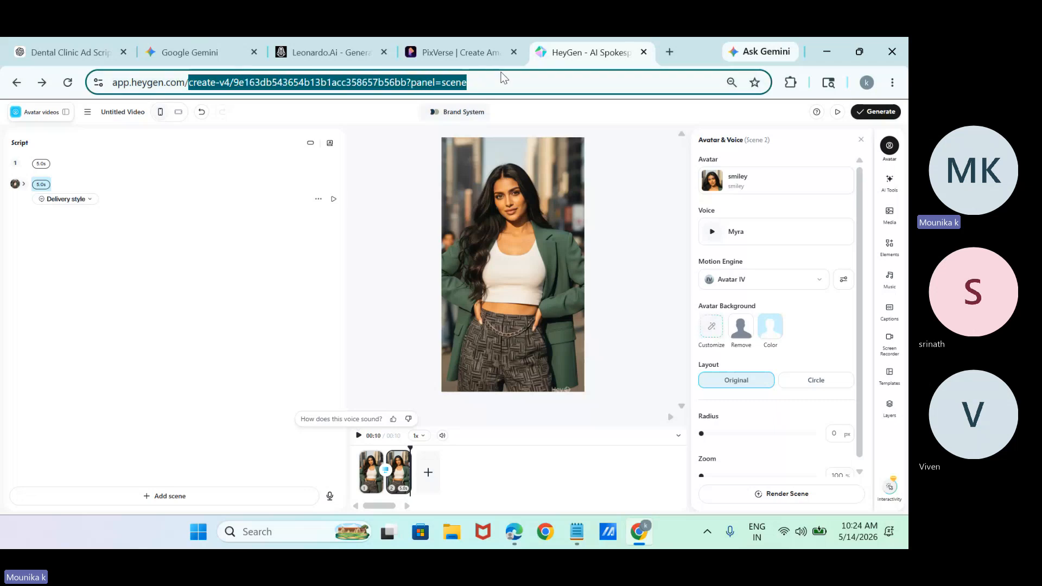
key(BackSpace)
key(Return)
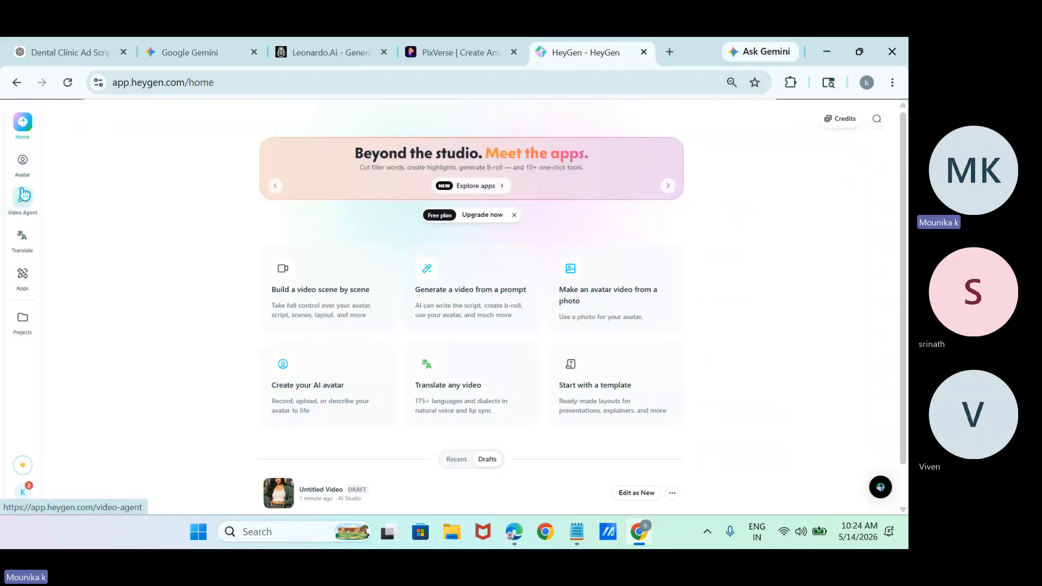
click(34, 320)
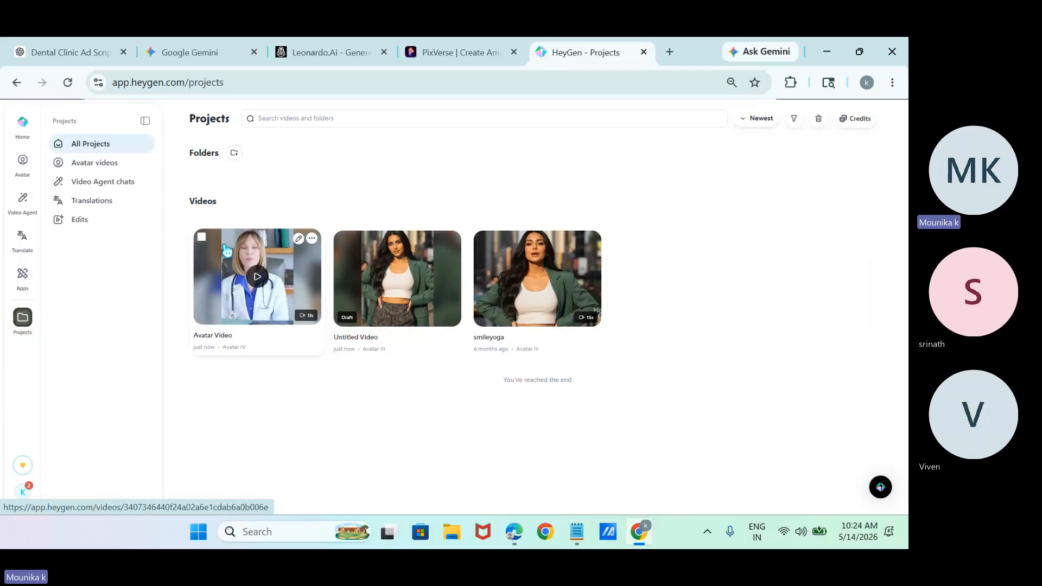
click(262, 283)
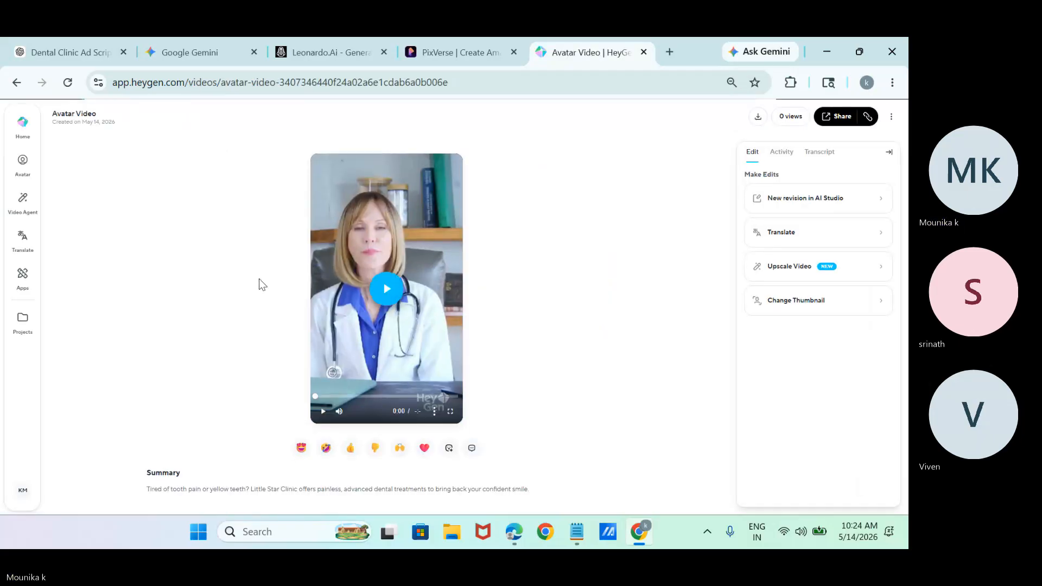
click(396, 296)
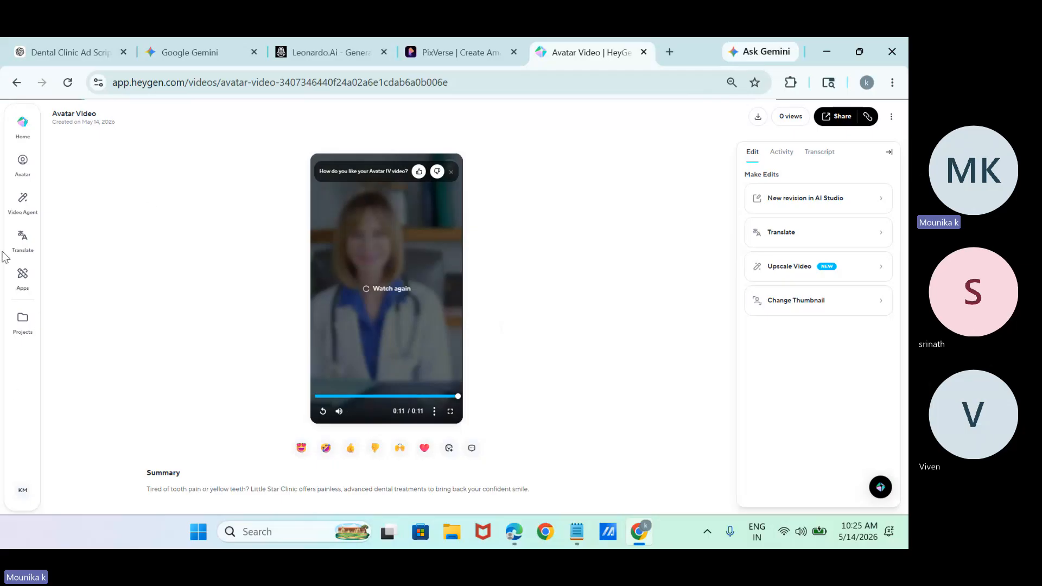
- Start a prompt-based video in Video Agent and remove the smiley avatar so that avatar and voice are on Auto
click(30, 174)
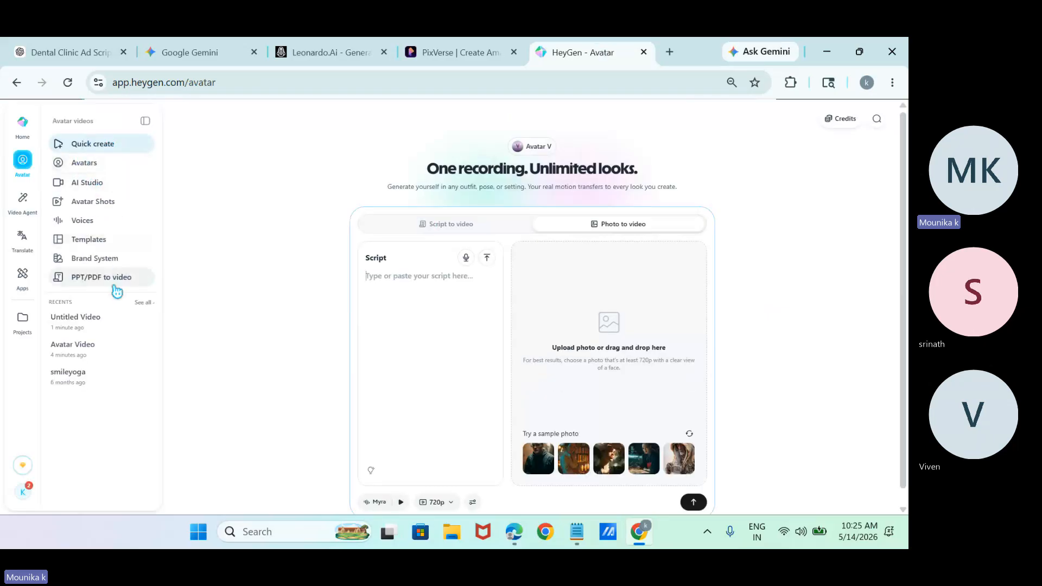
click(17, 128)
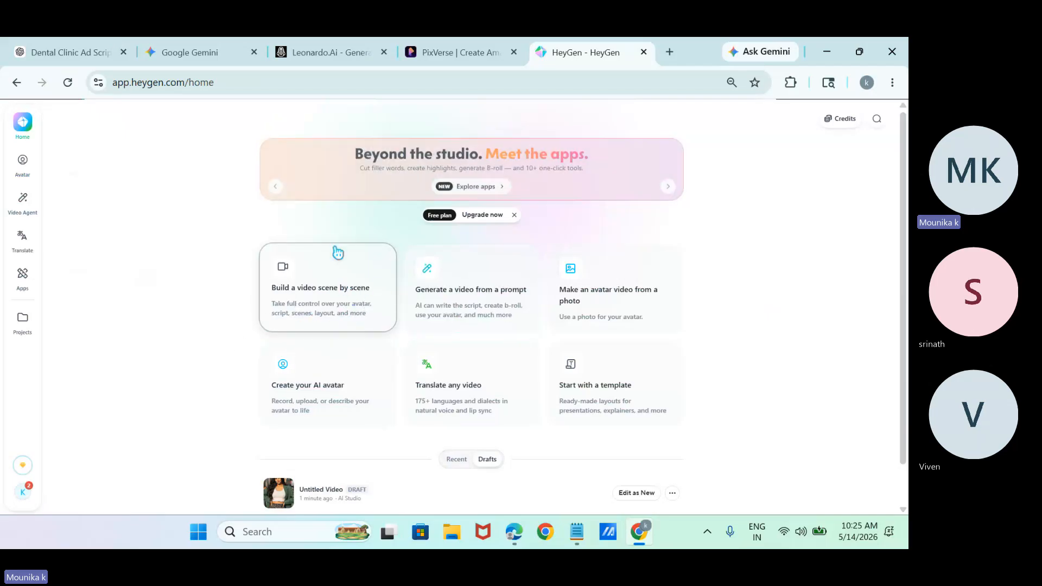
click(448, 293)
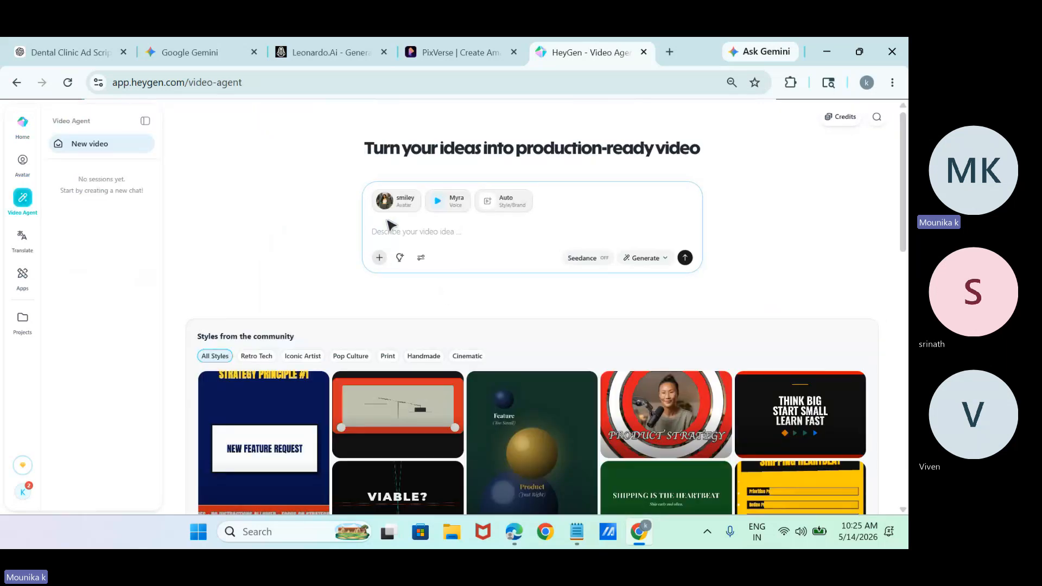
click(419, 192)
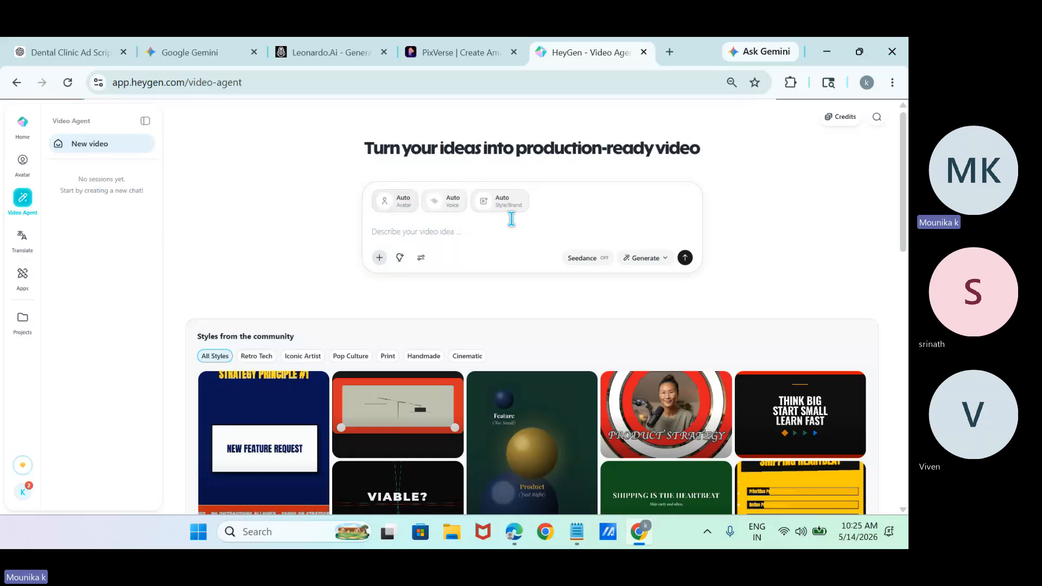
click(428, 237)
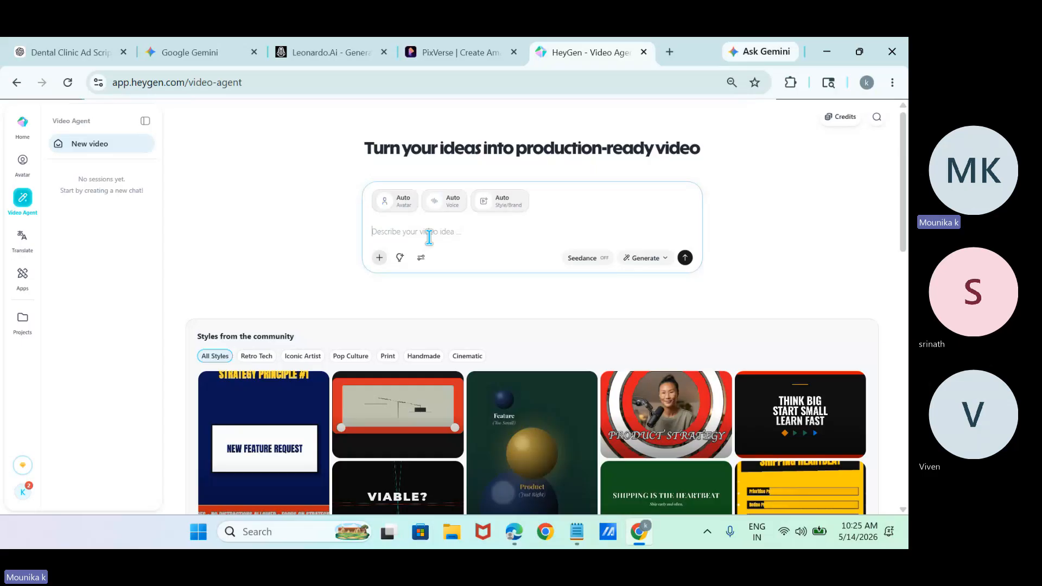
- In the ChatGPT dental ad conversation, dictate and send a request for a scene-wise script for motivational bedtime story videos on YouTube
click(67, 45)
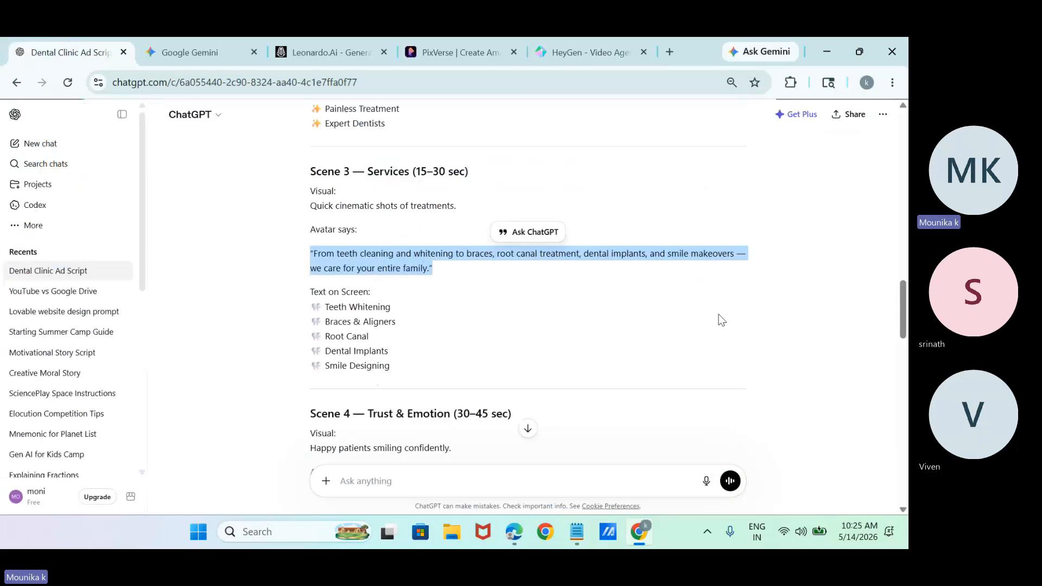
scroll(721, 320, down, 15)
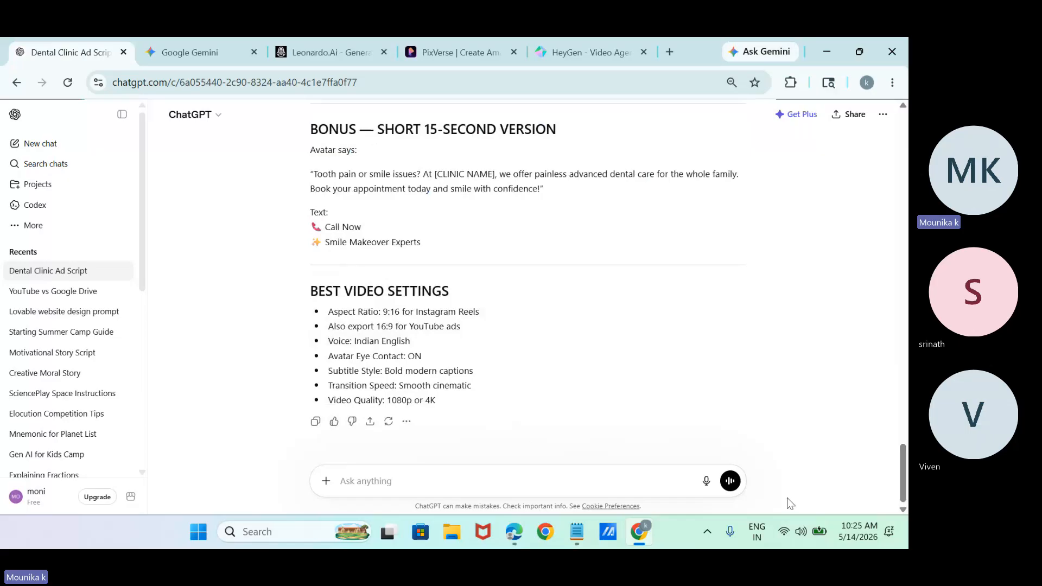
click(706, 481)
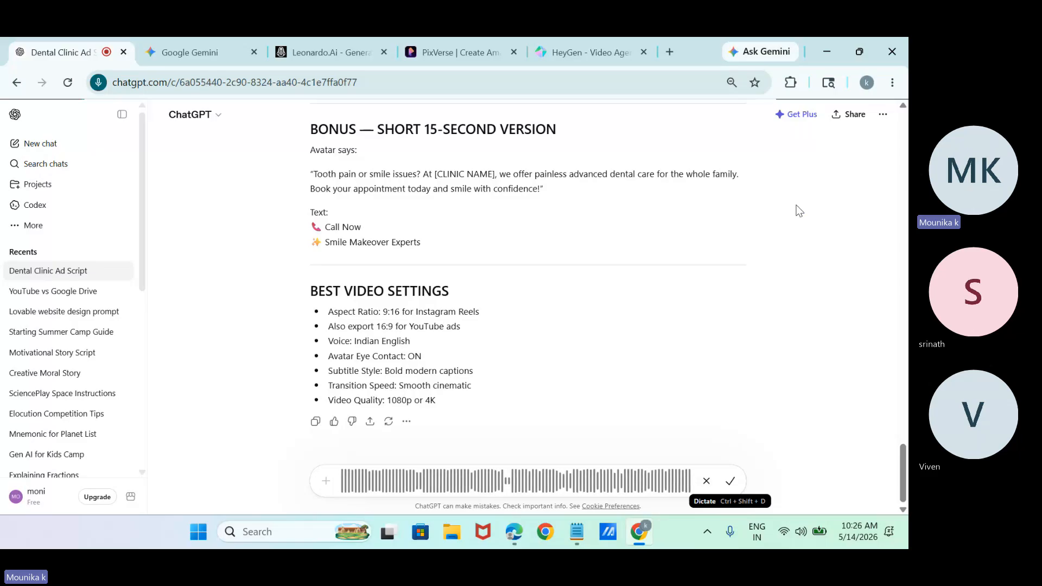
click(729, 482)
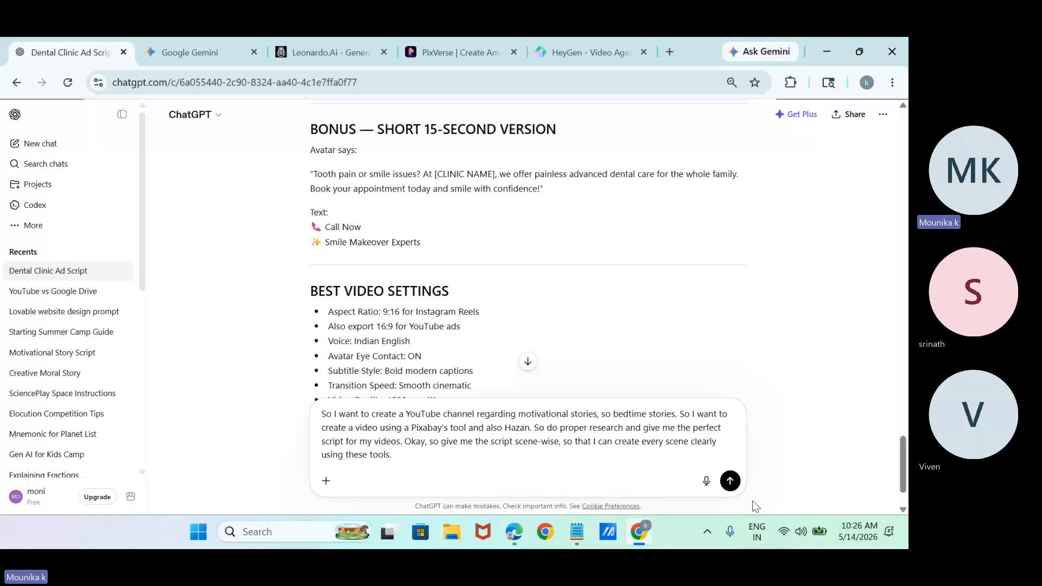
click(729, 480)
- Check the Teams meeting window, return to ChatGPT and reload the conversation
click(513, 539)
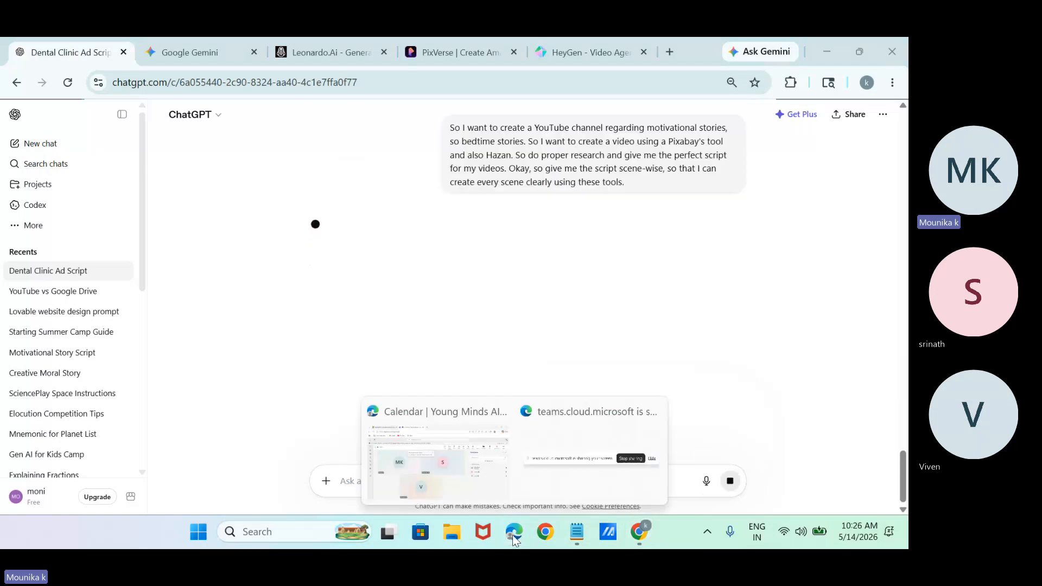
click(432, 464)
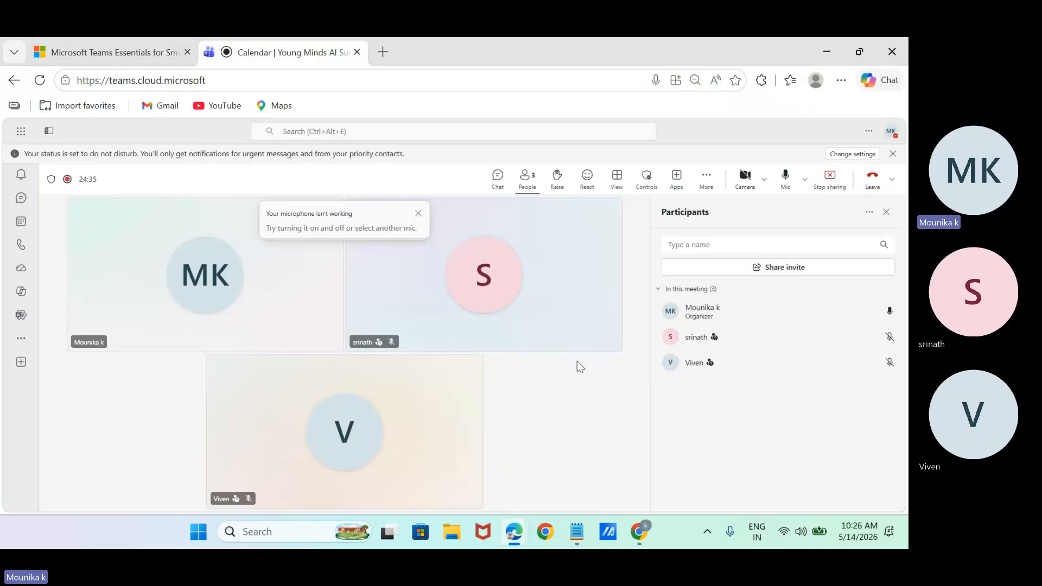
click(638, 531)
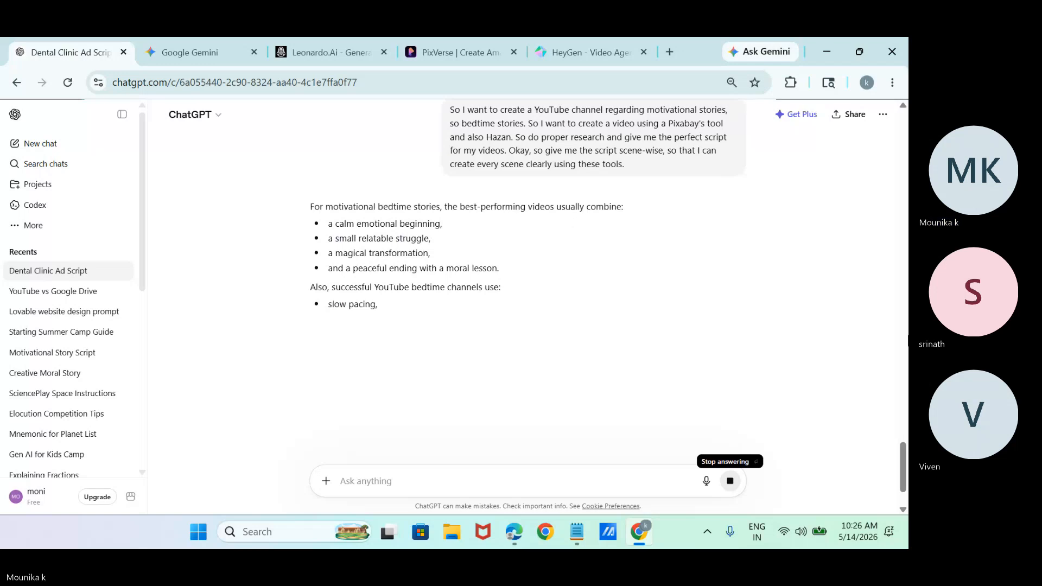
drag(900, 470, 898, 503)
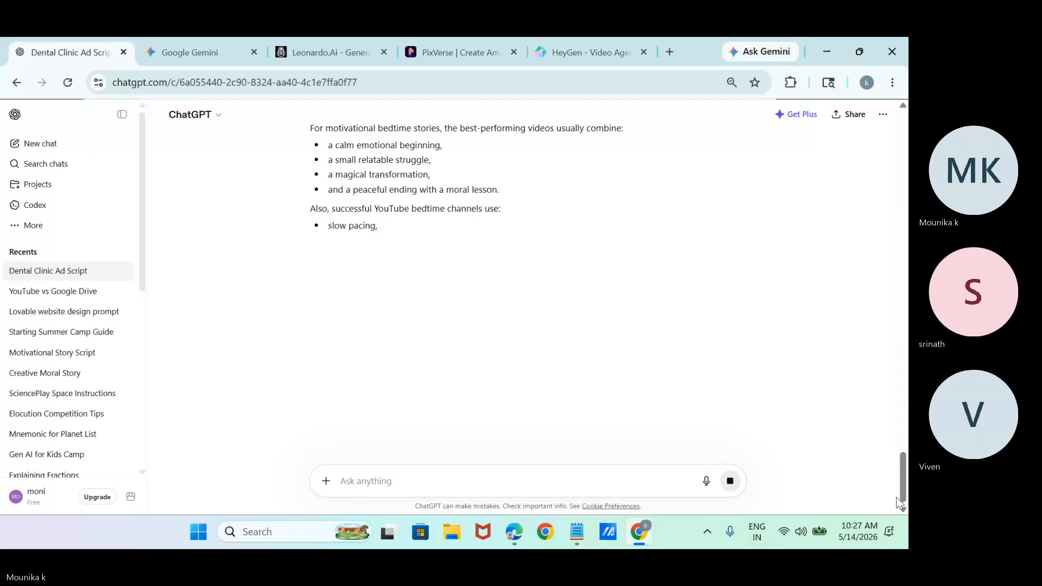
click(68, 84)
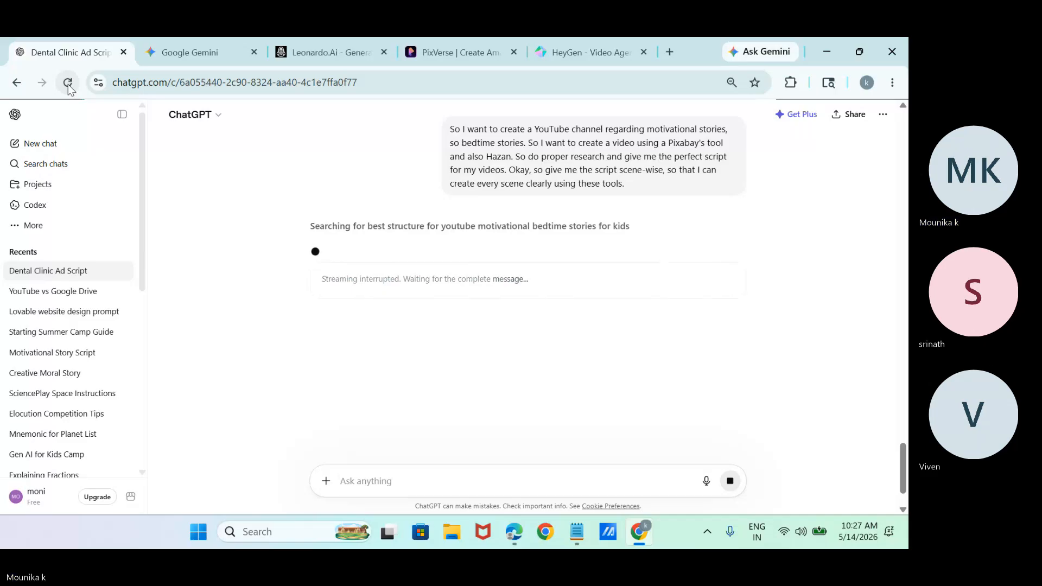
- Switch to Gemini, then dictate and send a request for a creative script for a kids' motivational bedtime story video for YouTube
click(195, 48)
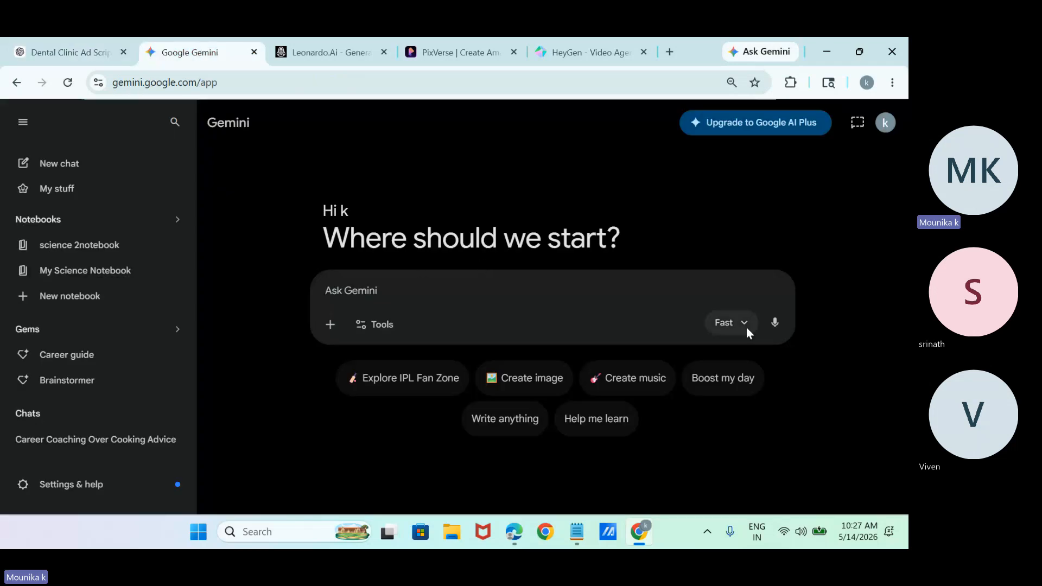
click(775, 324)
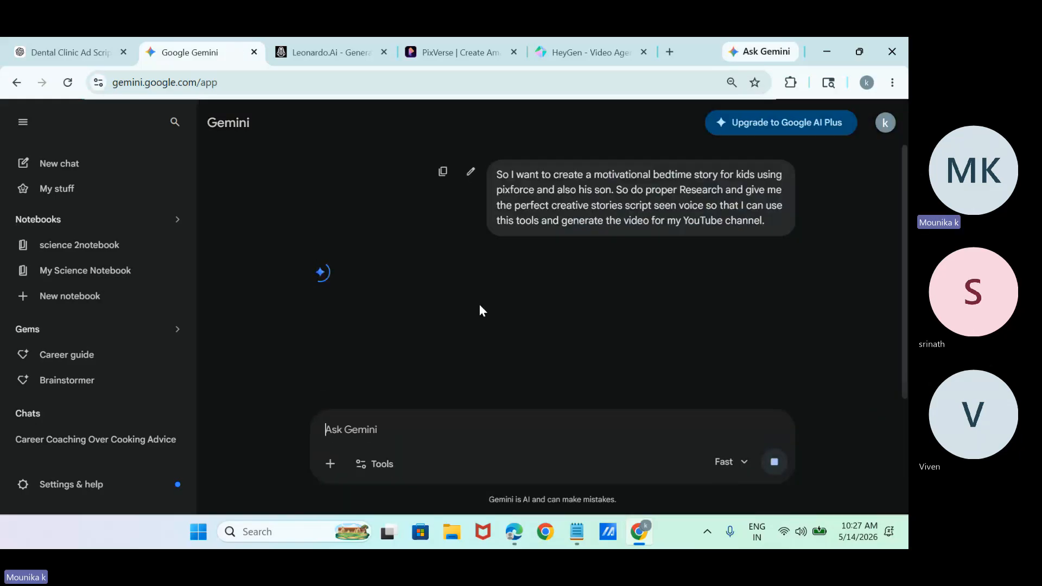
- Return to ChatGPT, reload it, start a new chat and dictate a request there
click(71, 55)
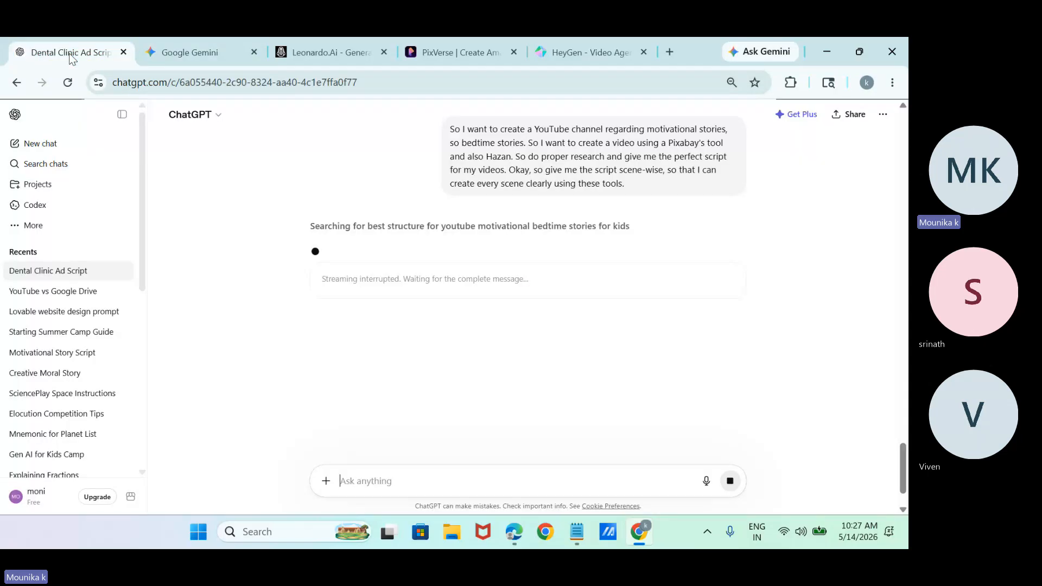
click(66, 85)
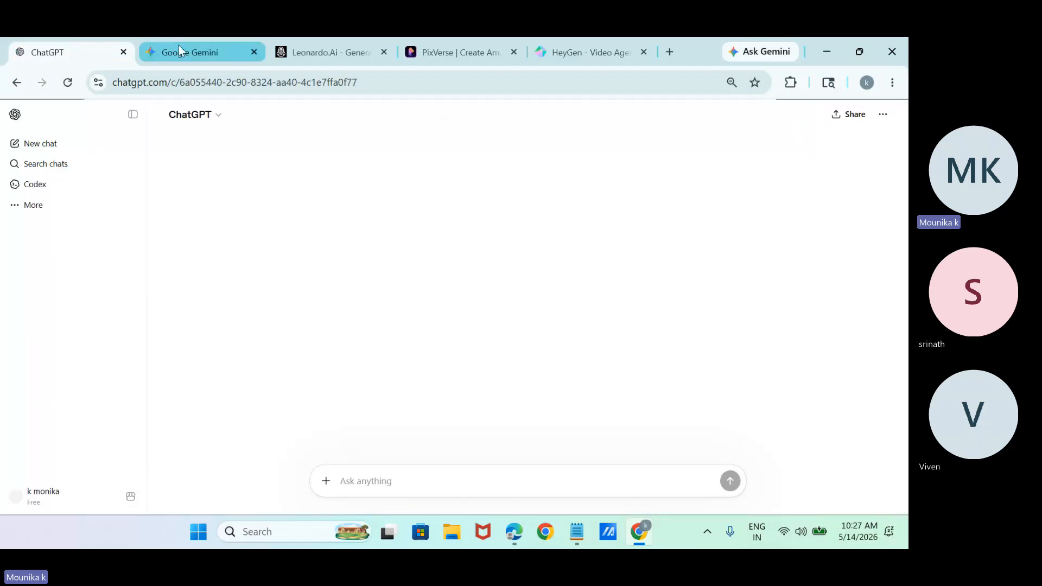
click(59, 145)
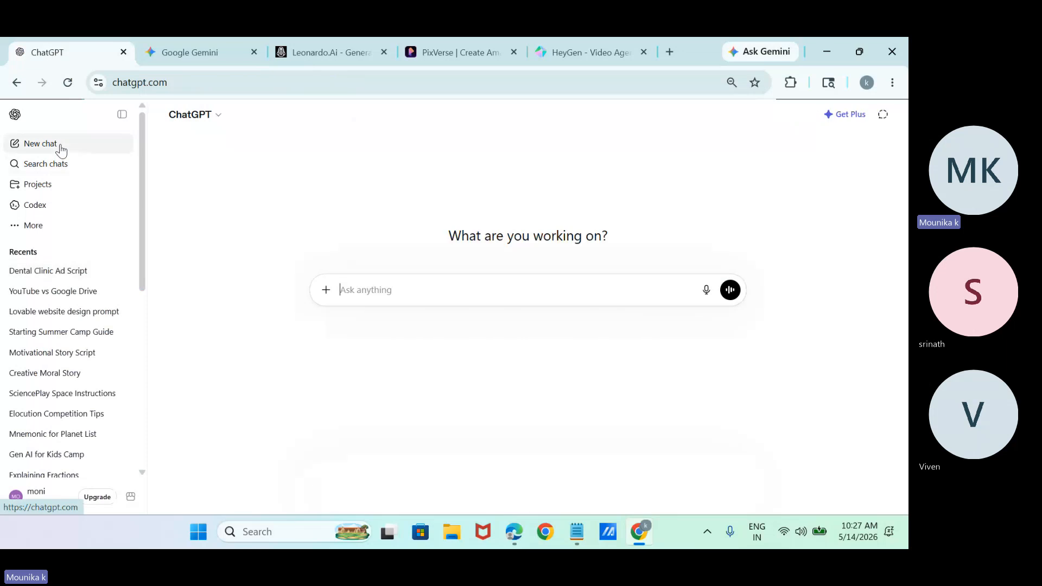
click(705, 294)
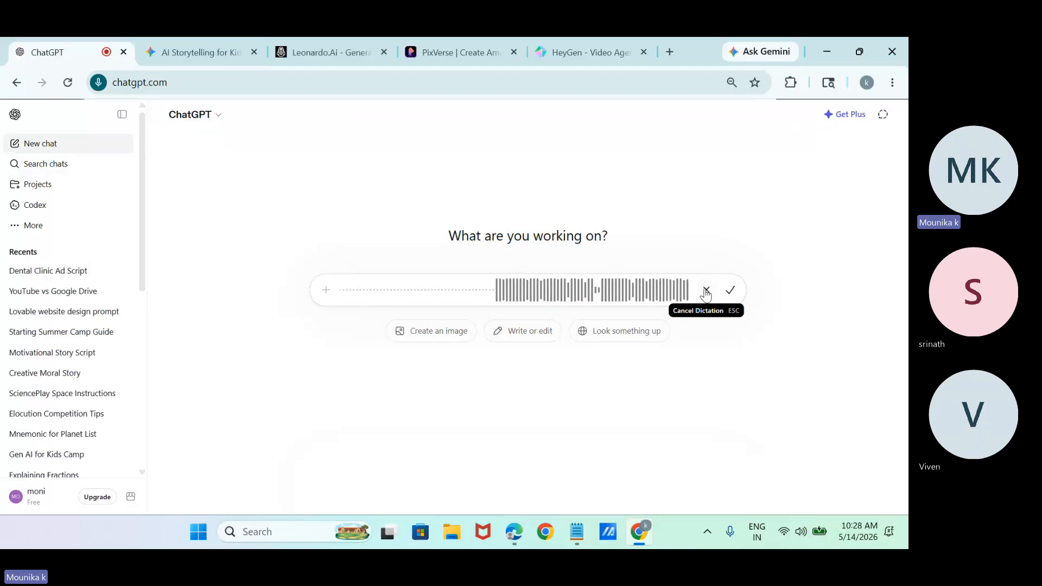
click(732, 291)
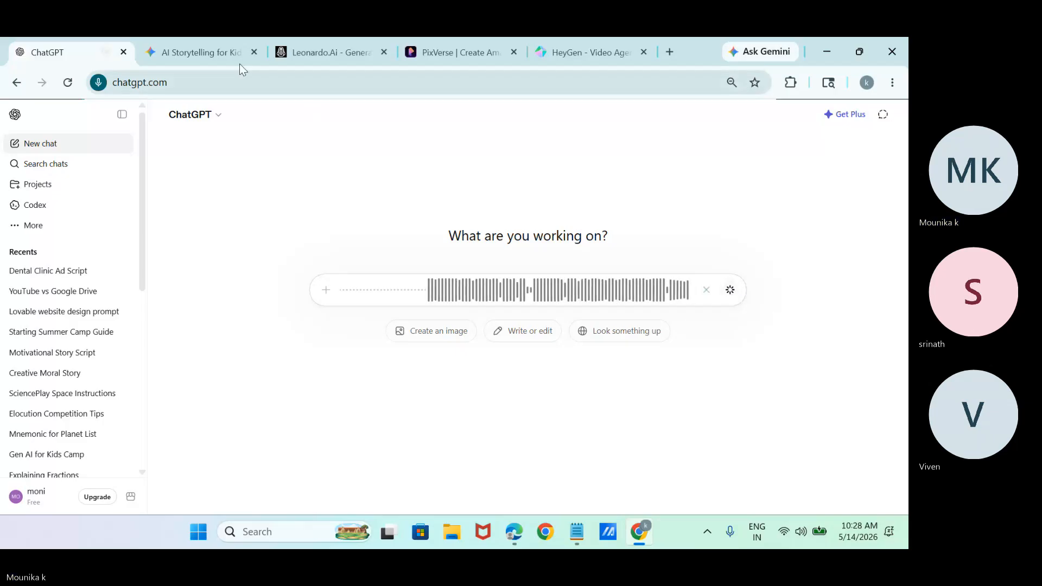
- Read through Gemini's bedtime story blueprint, including the workflow, story script, PixVerse prompts and YouTube channel tips
click(214, 57)
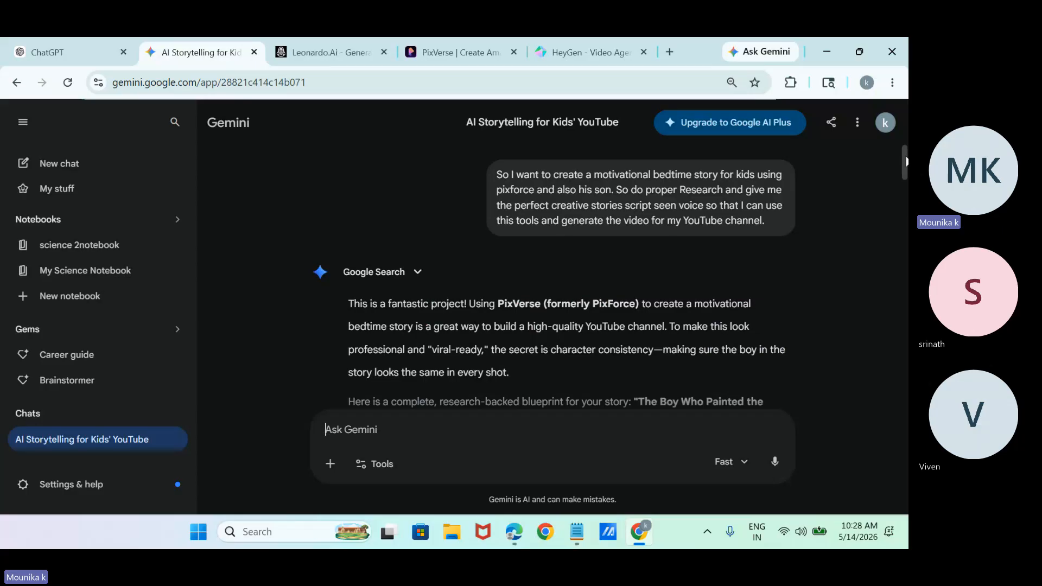
scroll(552, 277, down, 8)
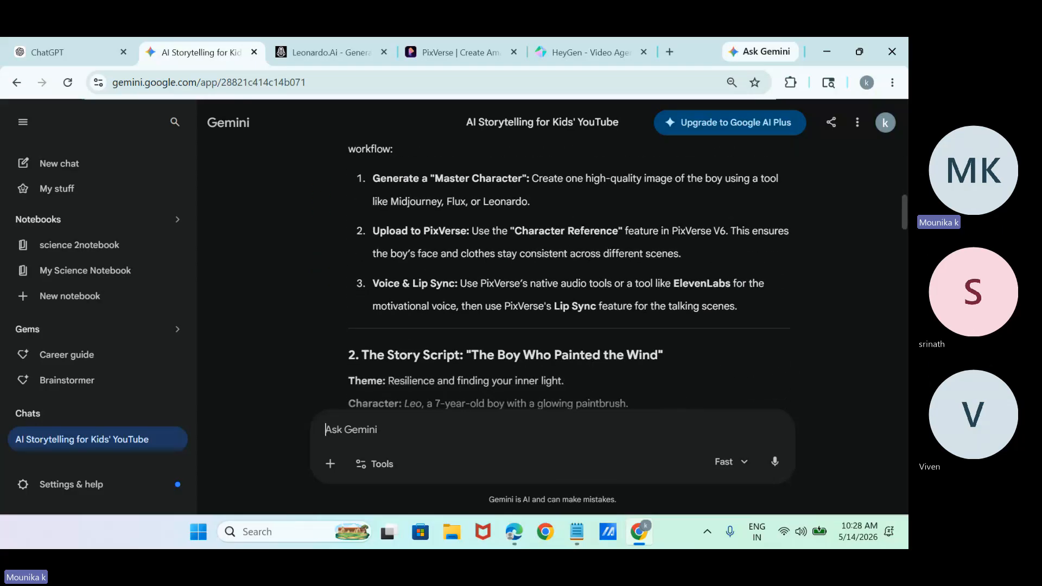
scroll(552, 277, up, 1)
scroll(552, 277, down, 10)
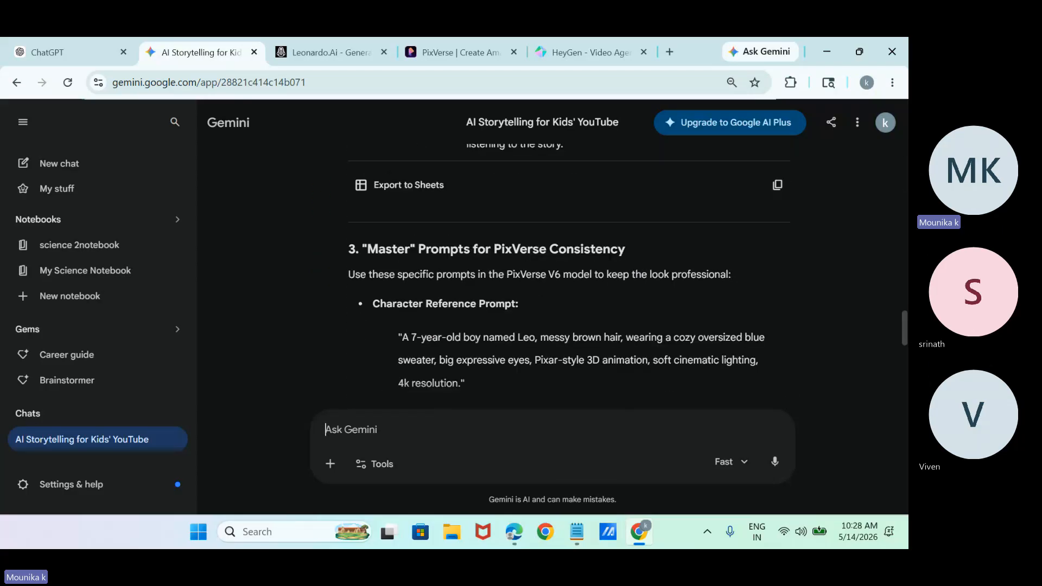
scroll(552, 277, down, 2)
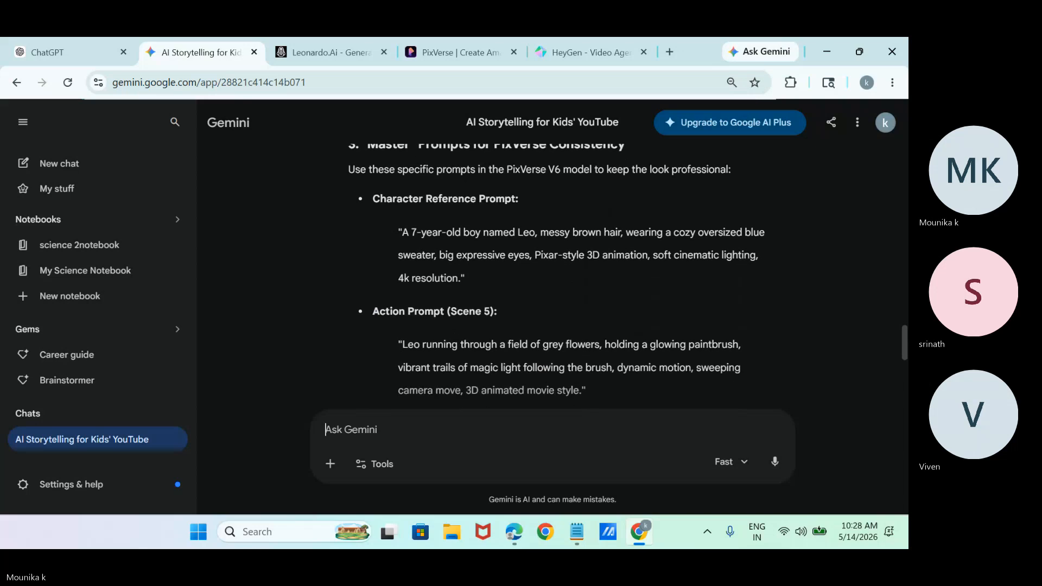
scroll(552, 277, down, 3)
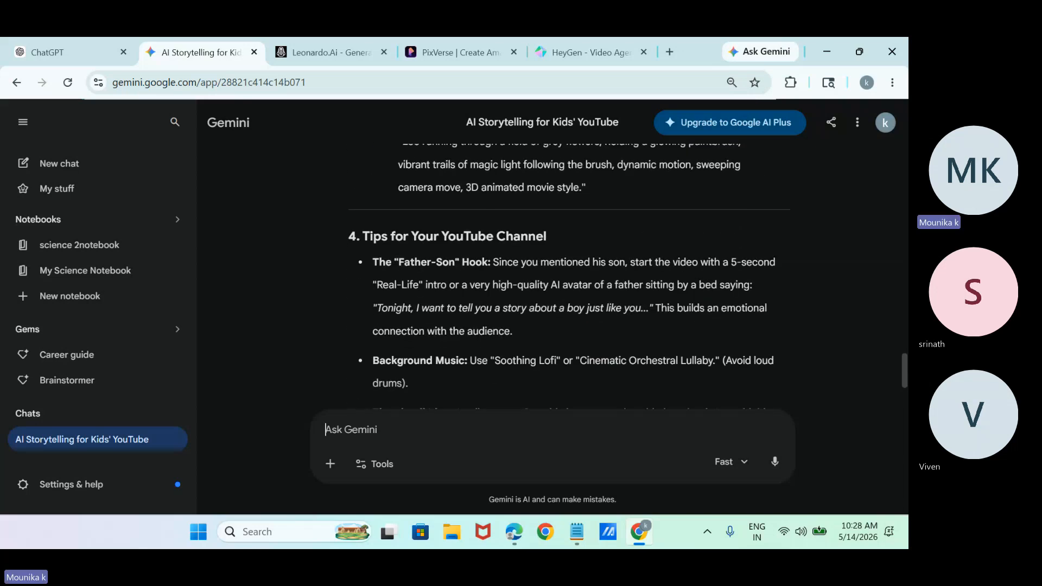
scroll(553, 277, down, 3)
scroll(893, 359, up, 7)
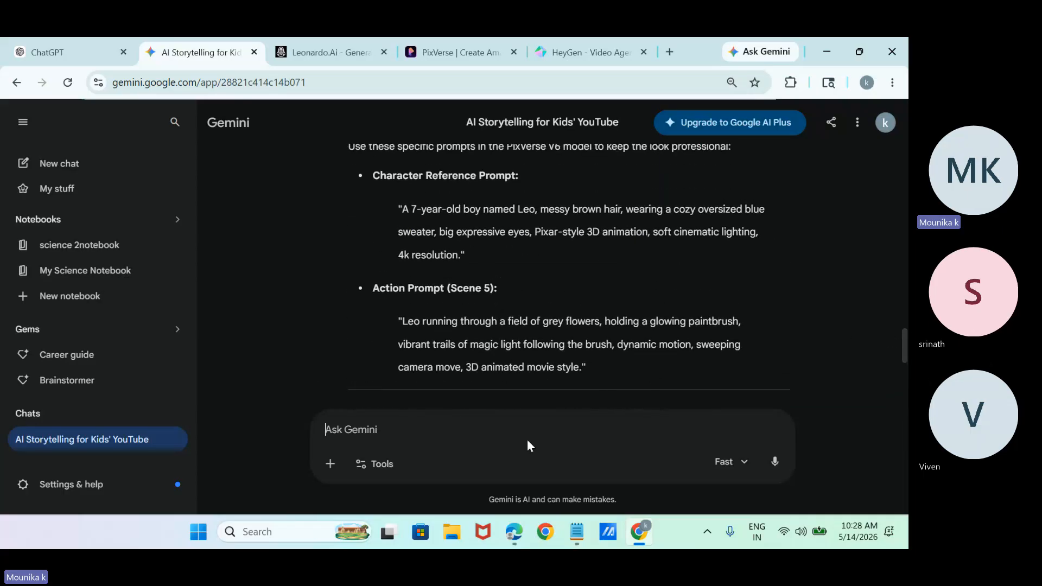
- Ask Gemini for scene-wise detailed prompts for generating visuals, and send the drafted motivational bedtime story script request in ChatGPT
text(give me sc)
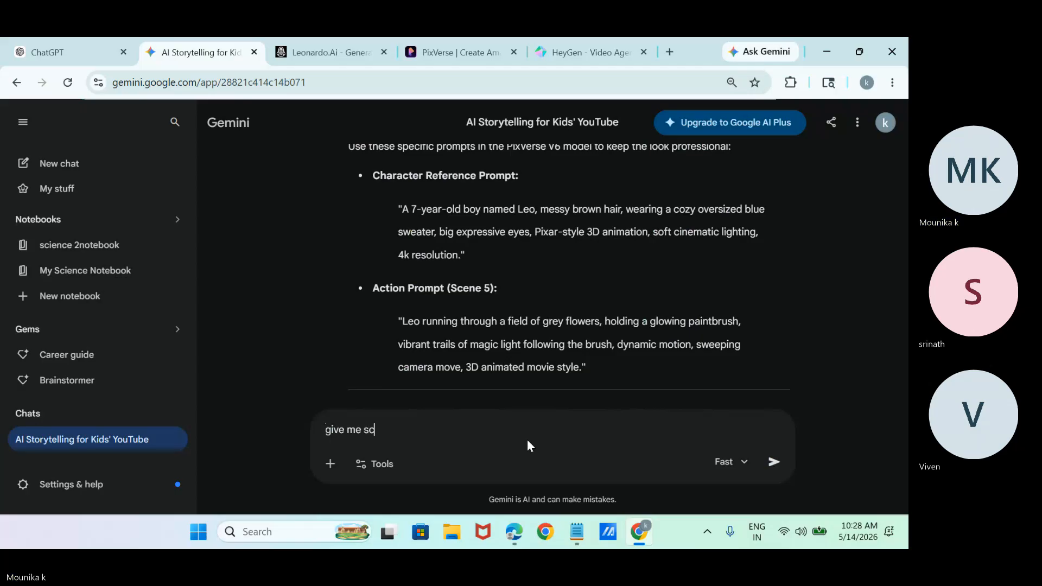
text(ene wise dey)
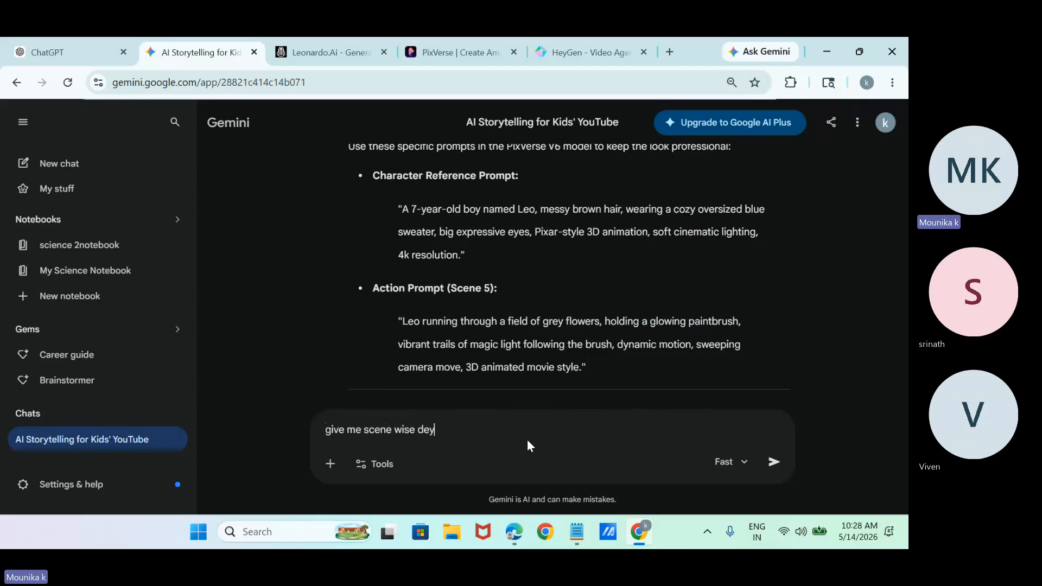
key(BackSpace)
text(tailed )
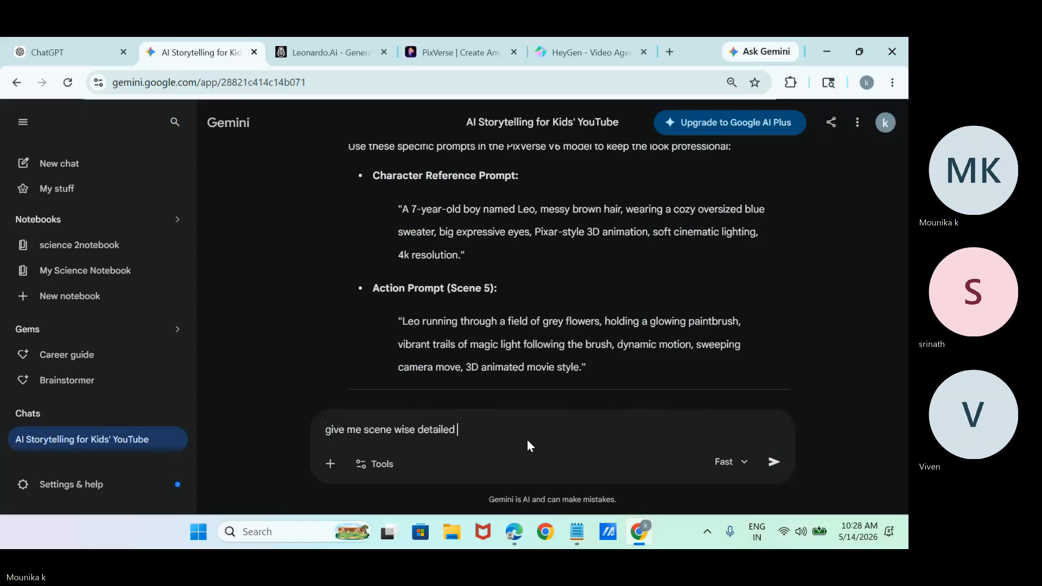
text(propmt for)
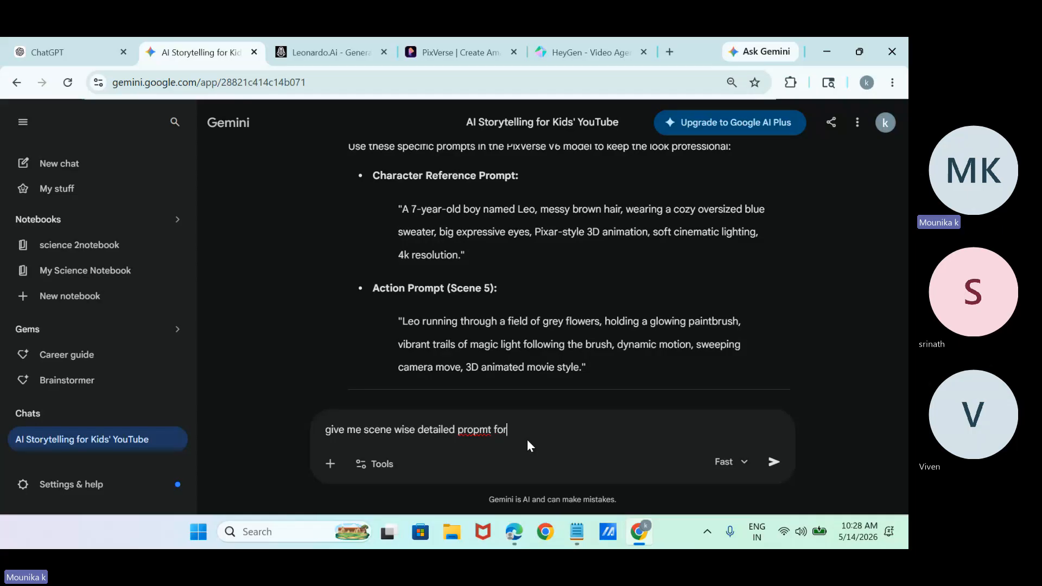
text( geerating visuals)
key(Return)
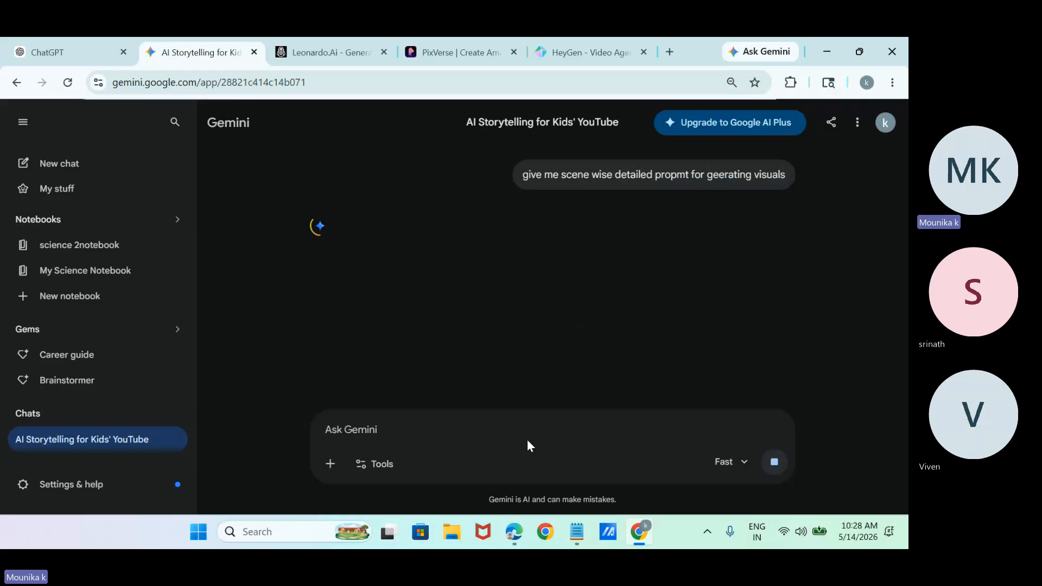
click(66, 52)
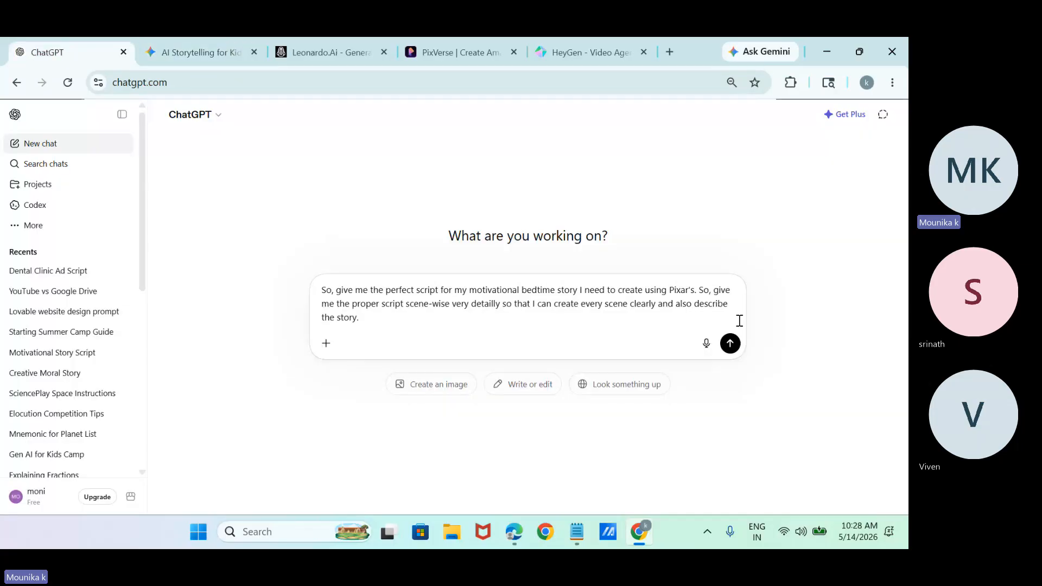
click(729, 342)
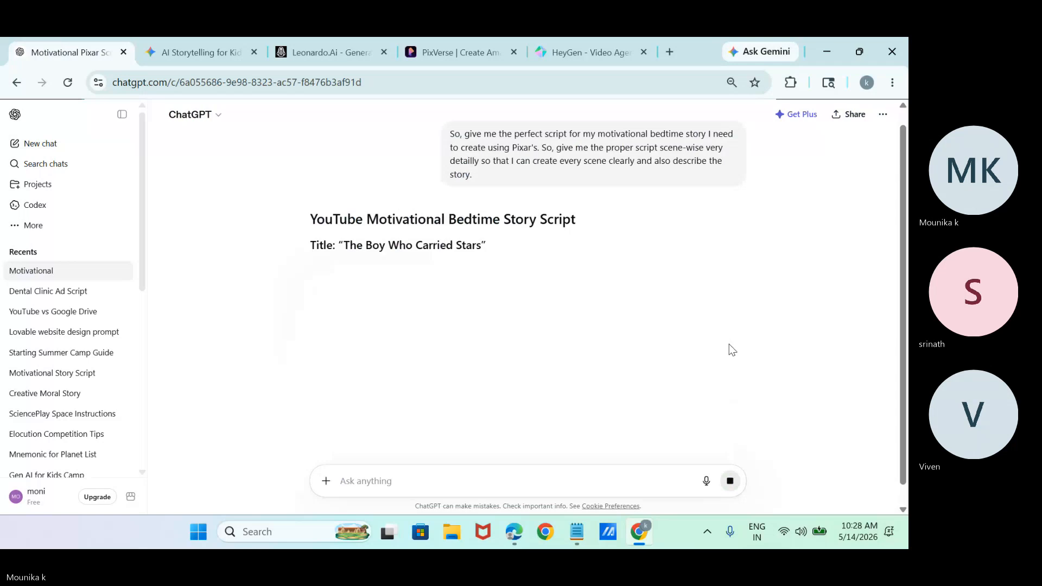
- Search the web for "google vids", sign in to Google Vids with the first listed account, and dismiss the new video's start dialog
click(669, 52)
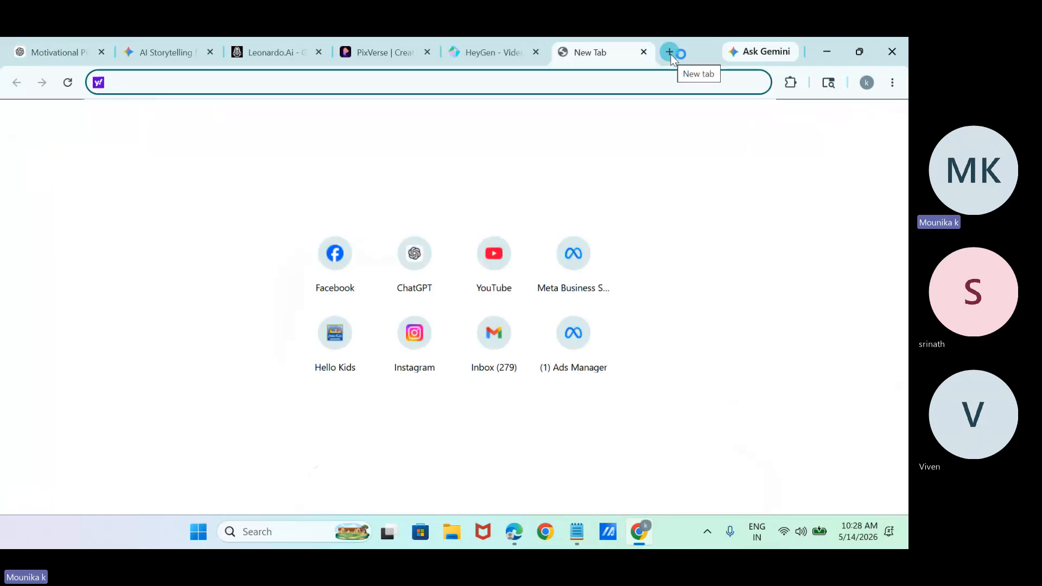
text(google vids)
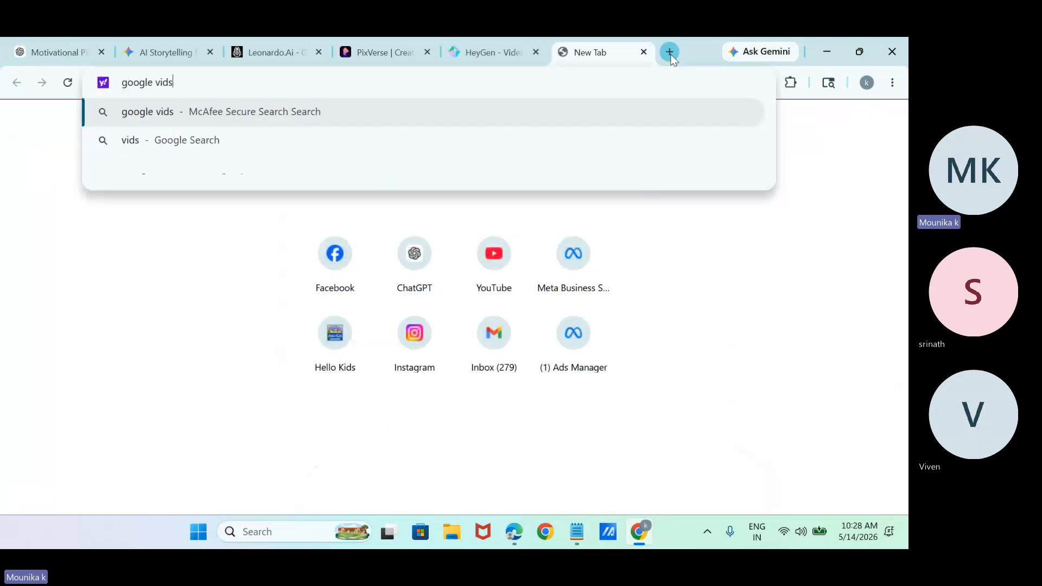
key(Return)
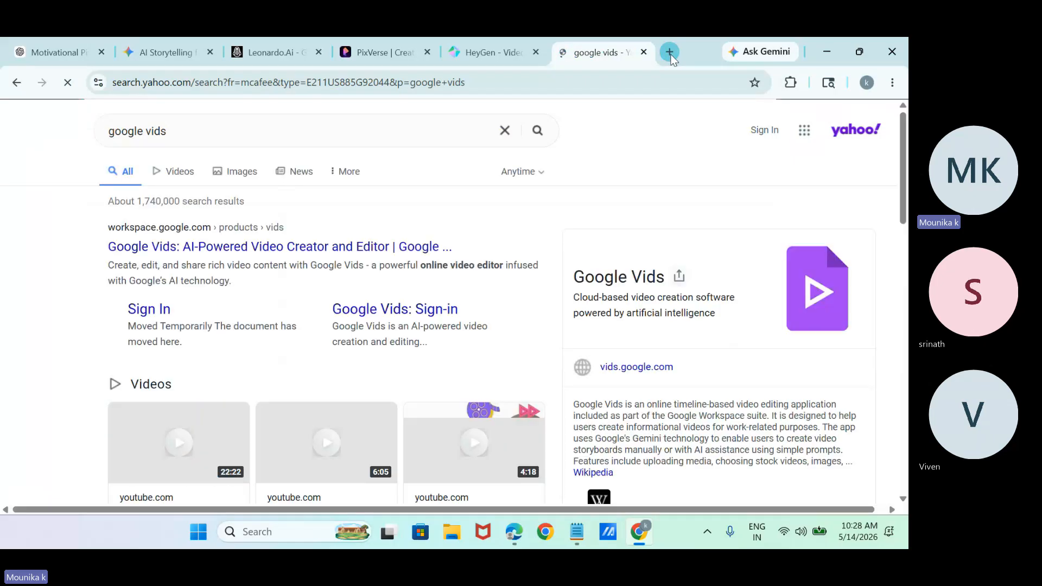
click(200, 247)
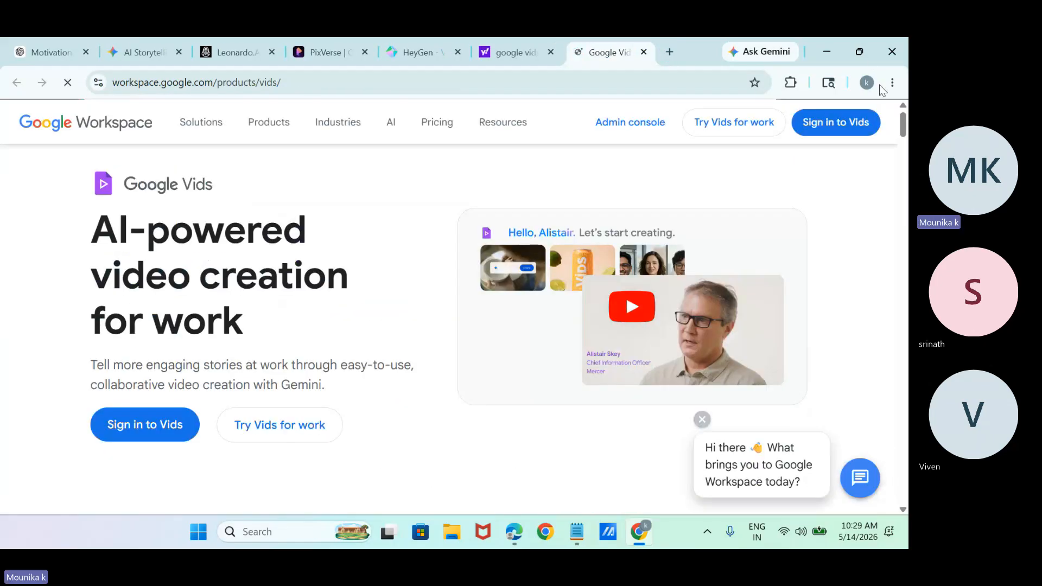
click(841, 132)
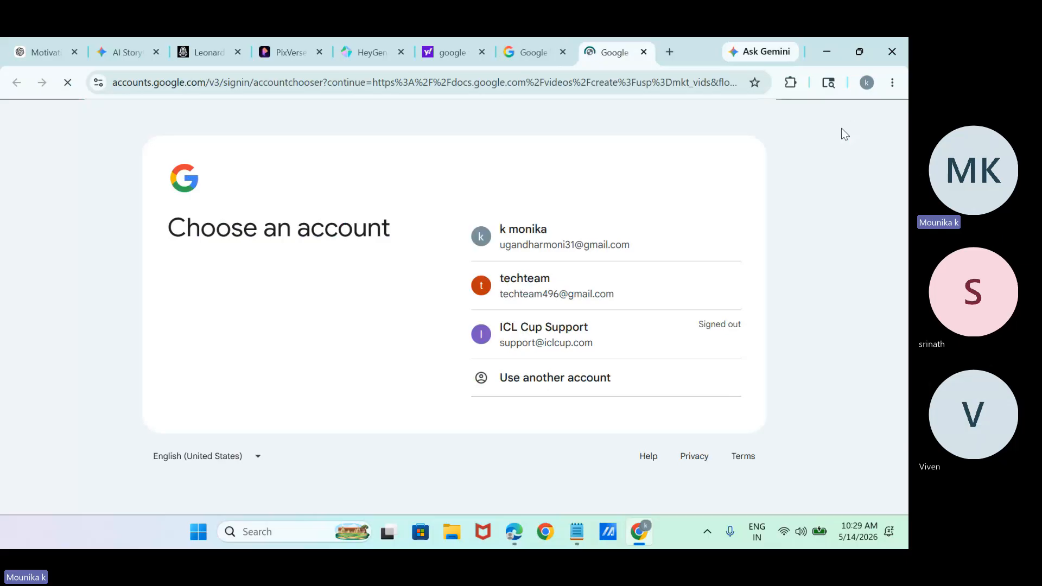
click(565, 255)
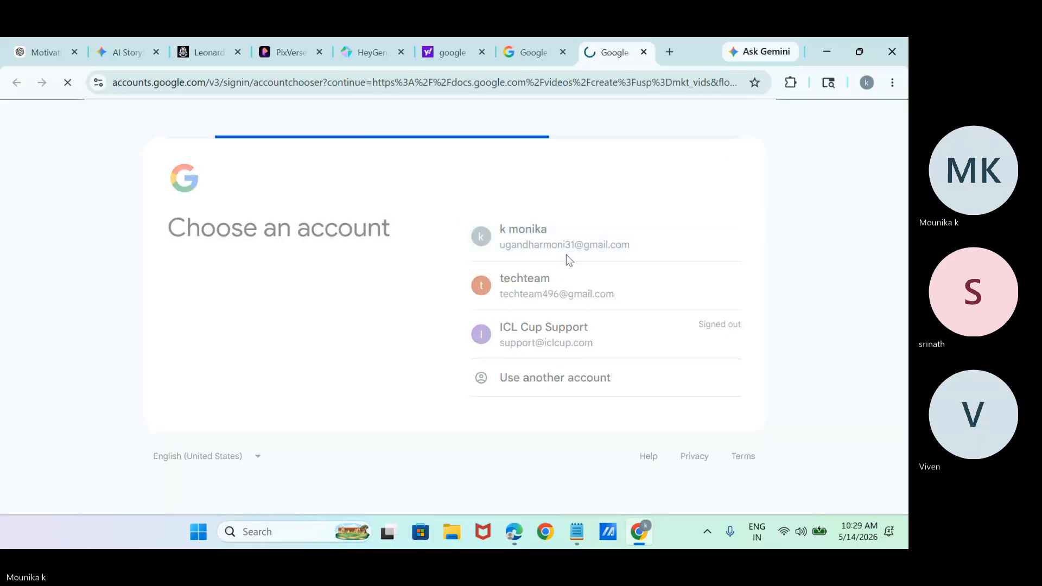
click(563, 52)
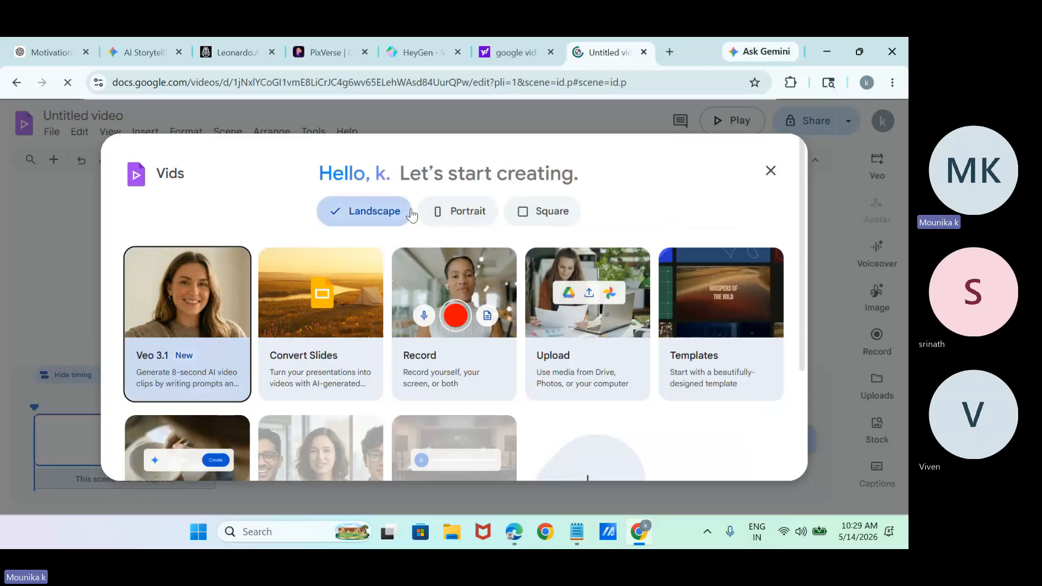
click(771, 170)
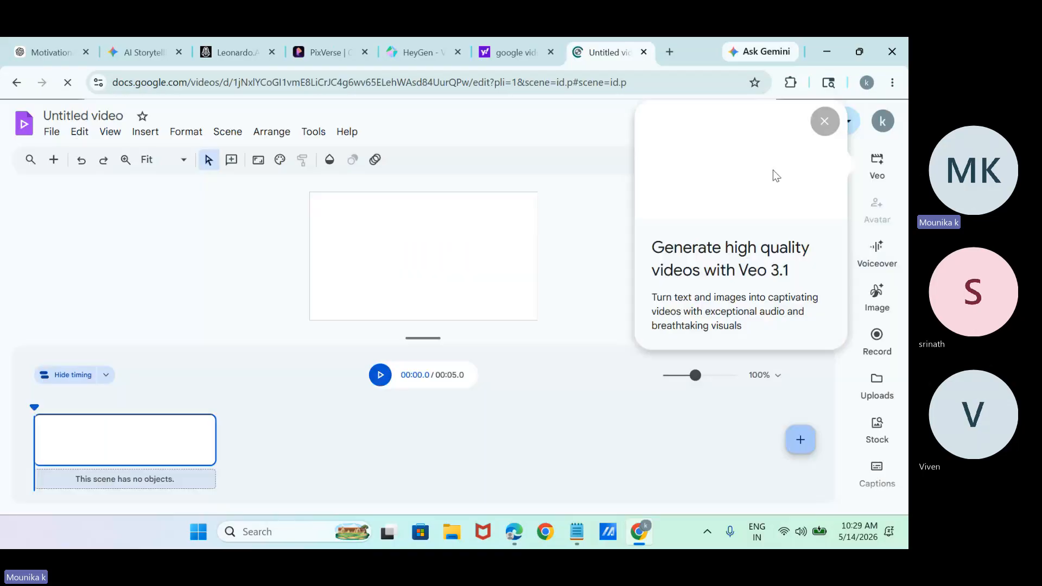
- Rename the untitled video as "motivational story video"
click(90, 115)
key(BackSpace)
key(BackSpace)
key(BackSpace)
key(BackSpace)
key(BackSpace)
key(BackSpace)
key(BackSpace)
key(BackSpace)
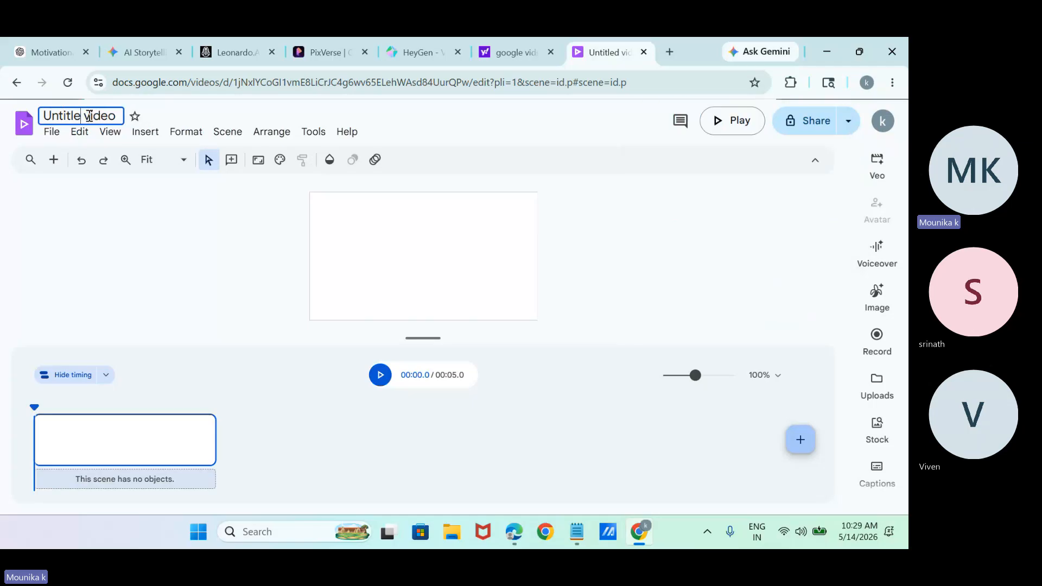
text(motivational)
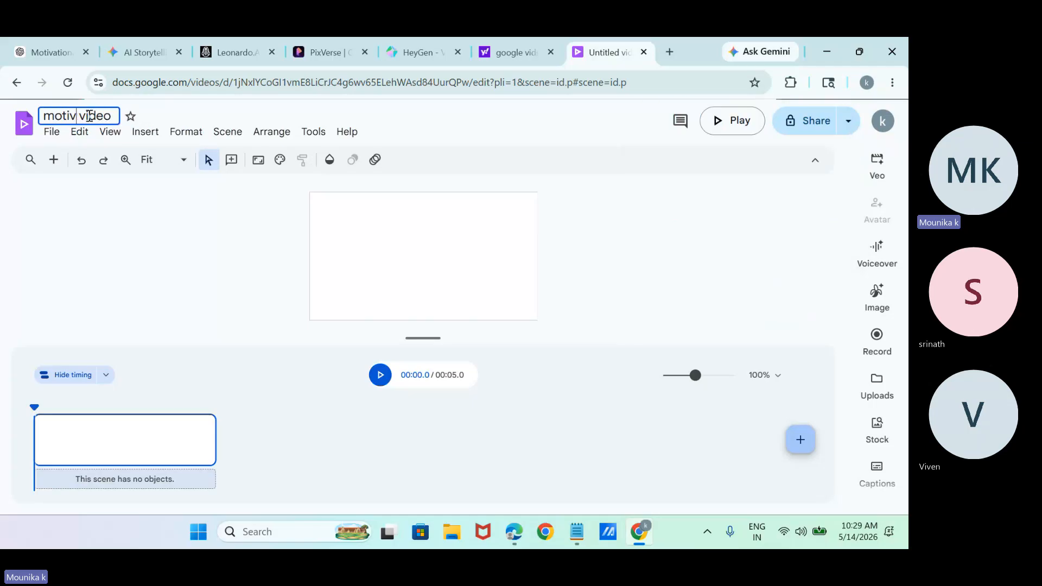
text( story)
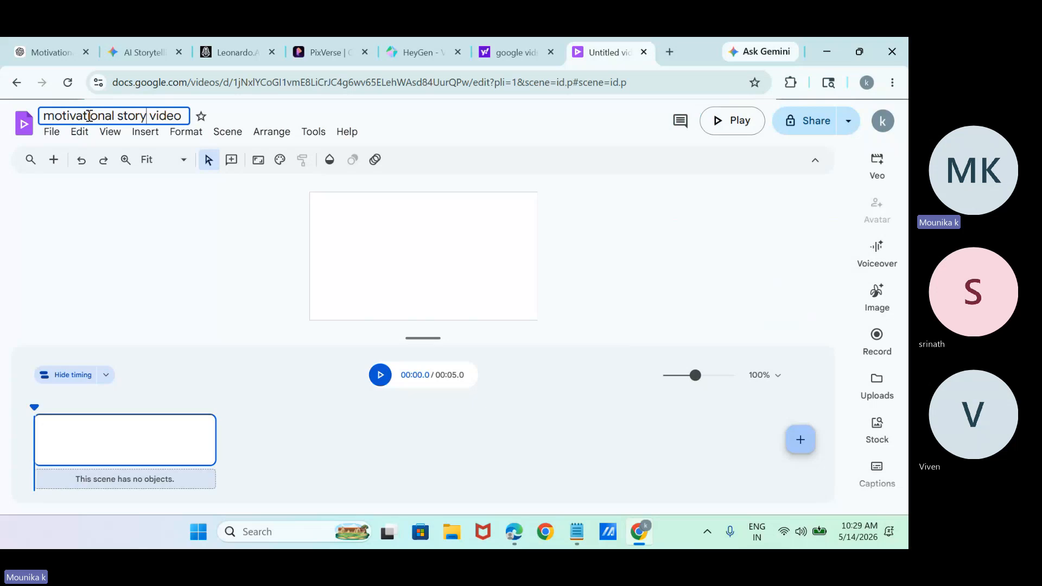
click(190, 258)
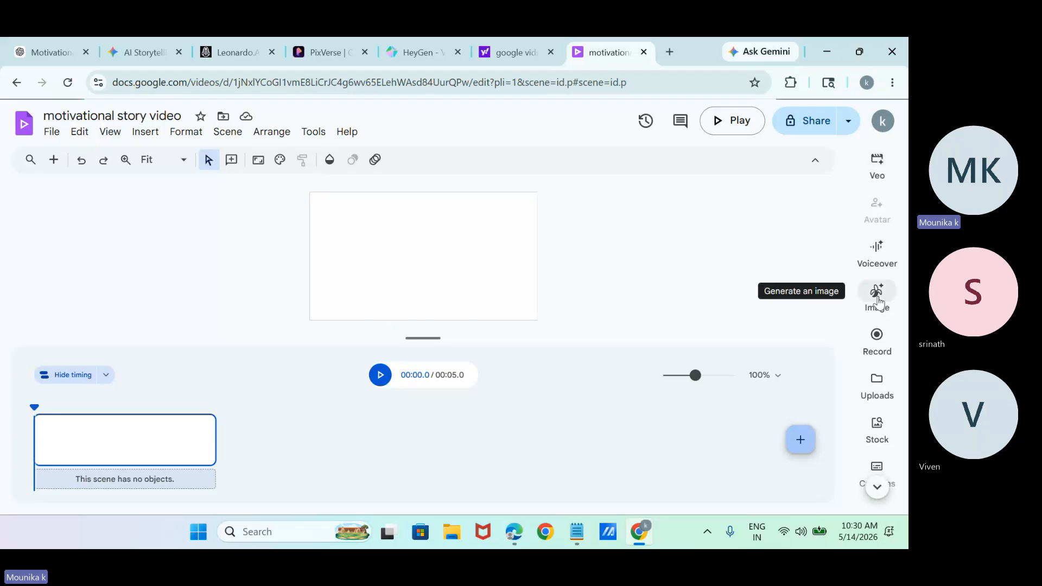
- Open Google Vids' image generator and fill its prompt with the Scene 1 visual prompt copied from the ChatGPT script
click(878, 298)
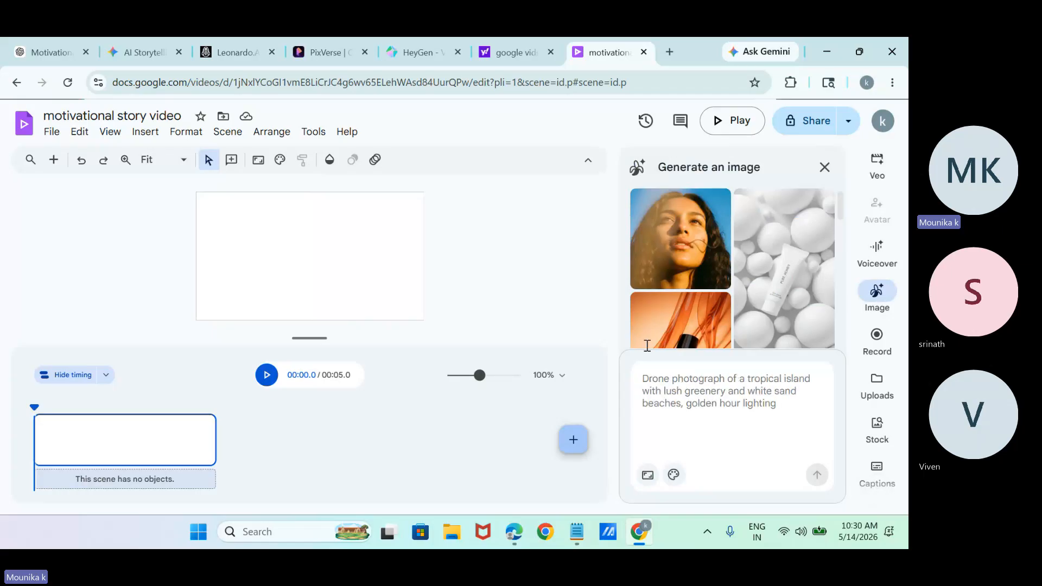
click(46, 41)
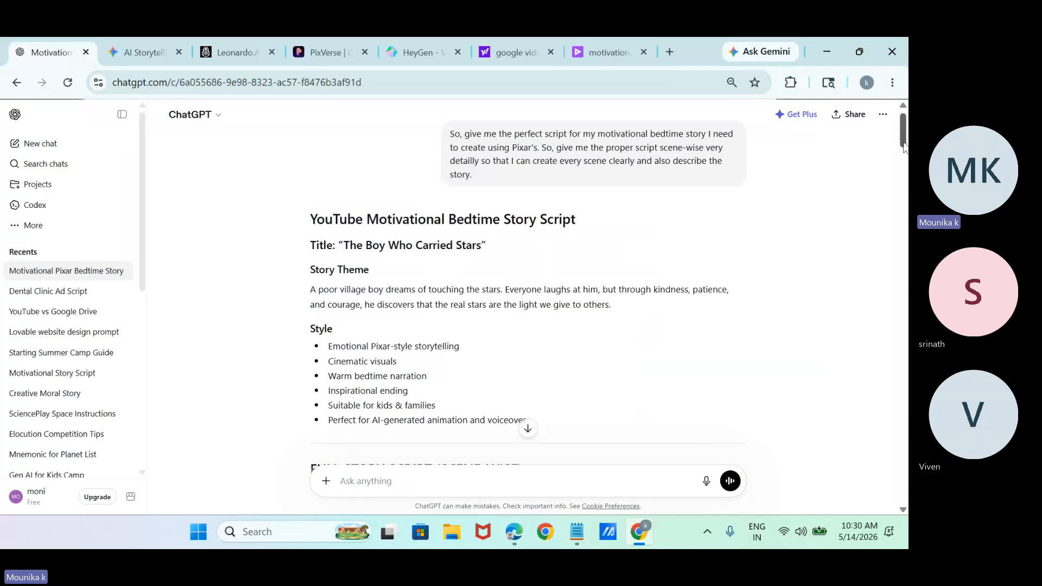
drag(905, 147, 770, 167)
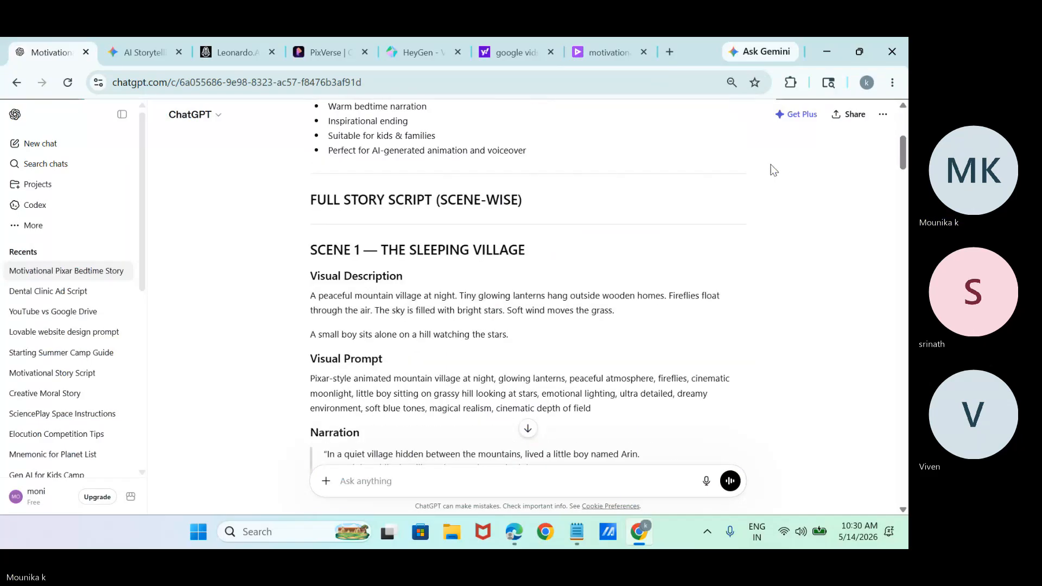
drag(311, 378, 604, 409)
key(ctrl+c)
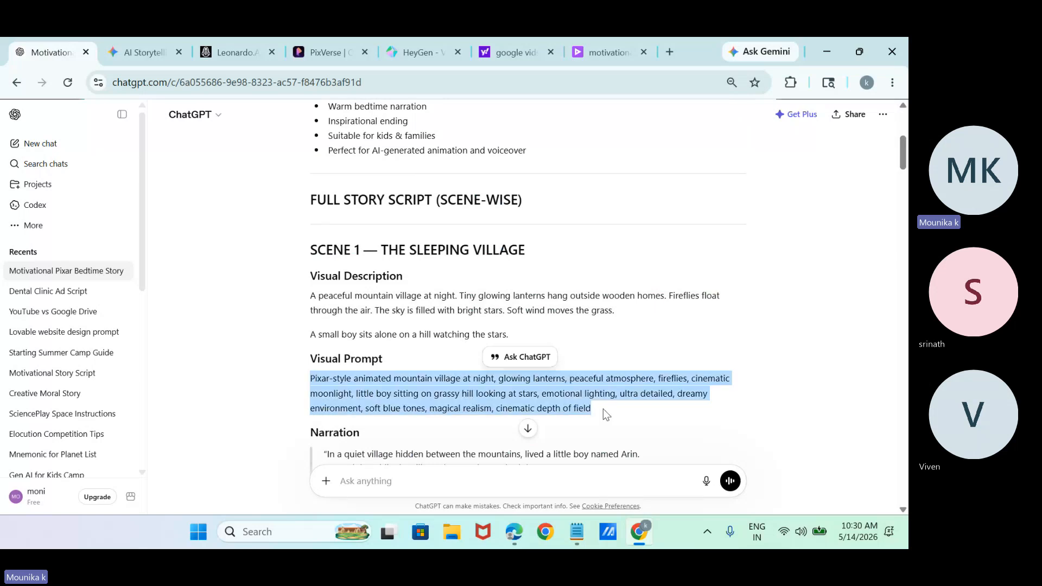
click(601, 54)
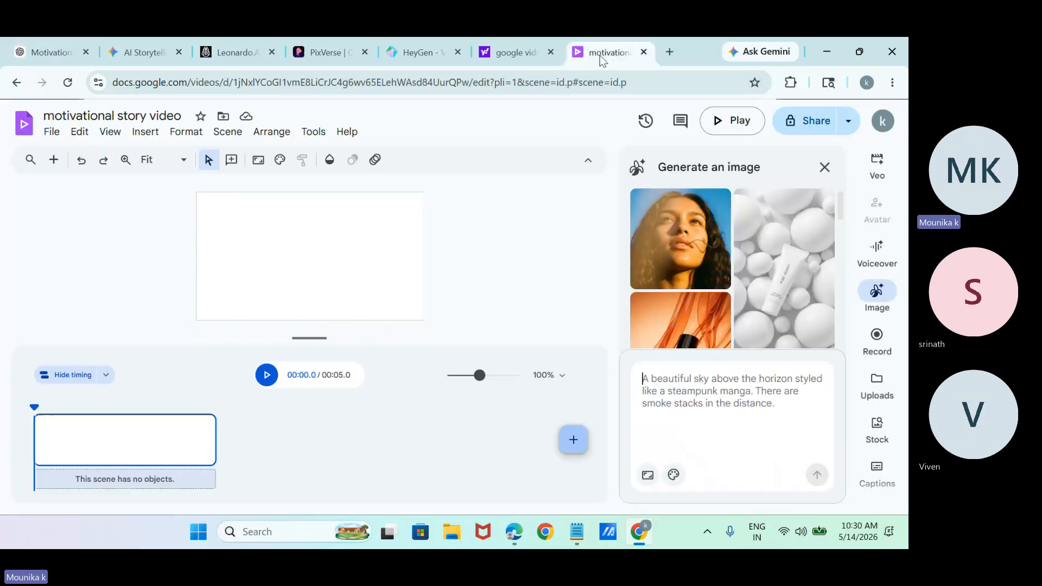
key(ctrl+v)
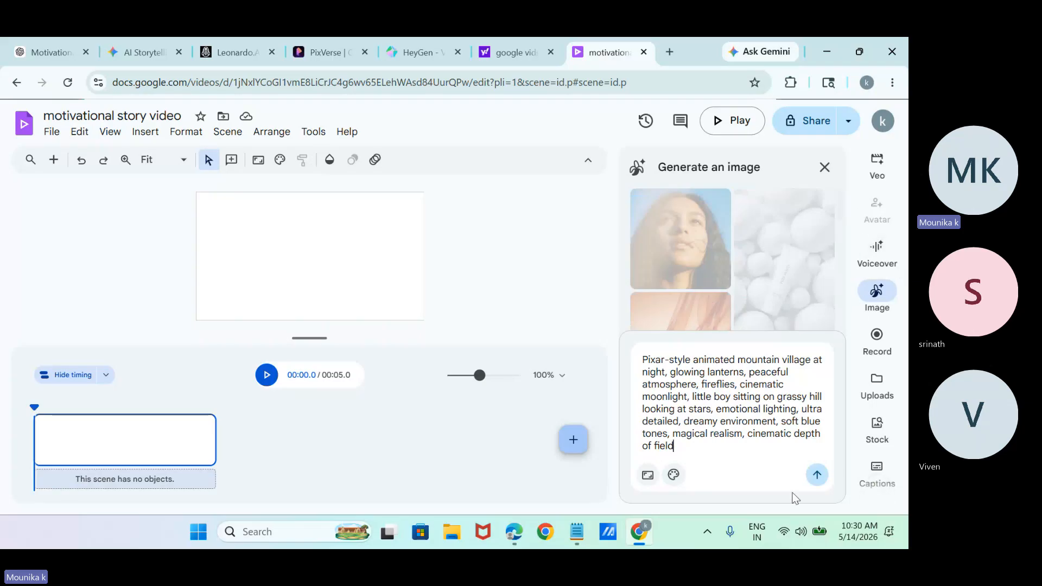
- Set the image's aspect ratio to Landscape 16:9, look over the available styles without choosing one, and generate the image
click(647, 475)
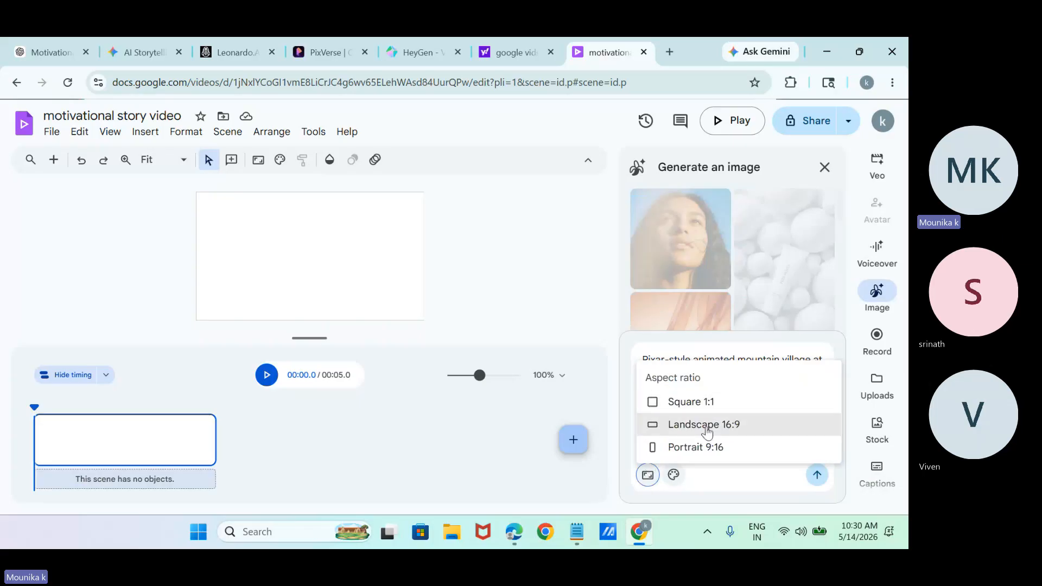
click(678, 427)
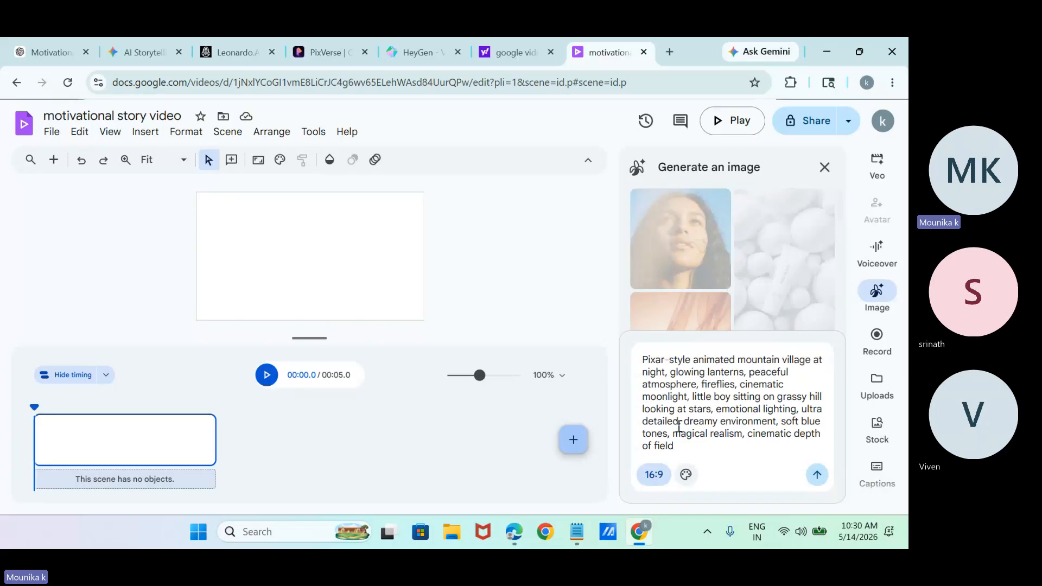
click(686, 475)
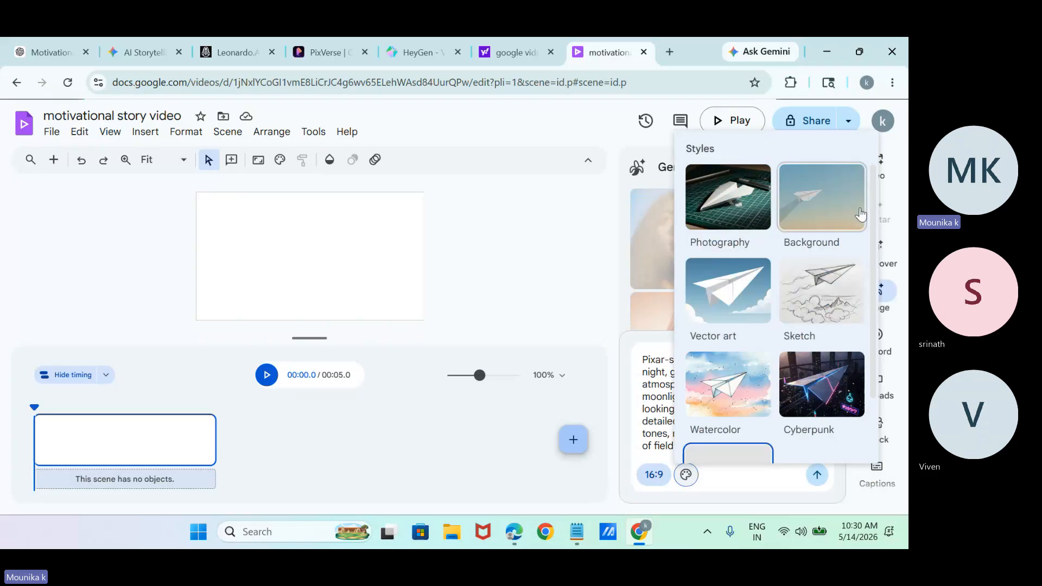
drag(877, 247, 552, 246)
click(552, 246)
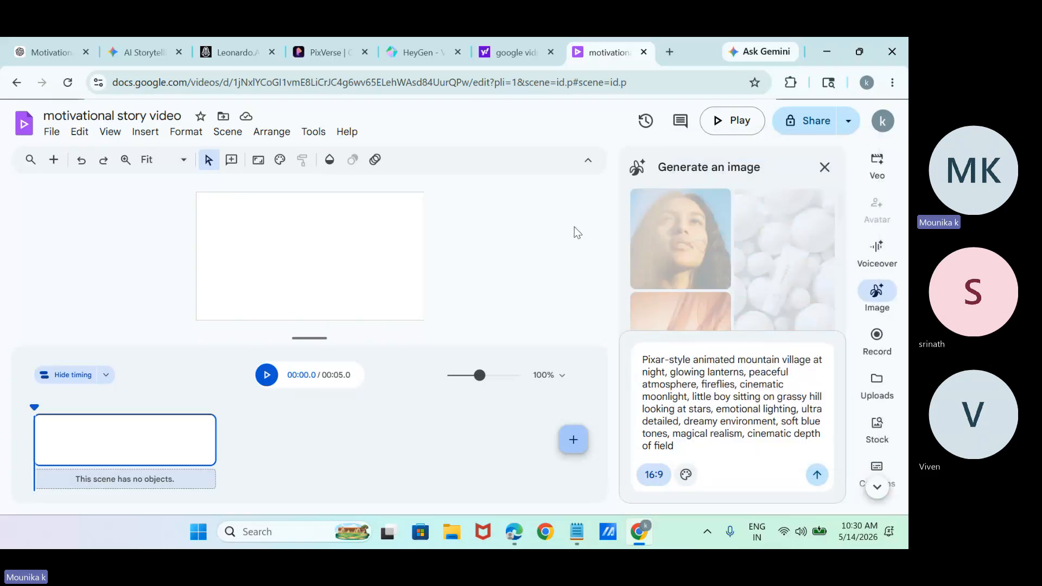
click(817, 476)
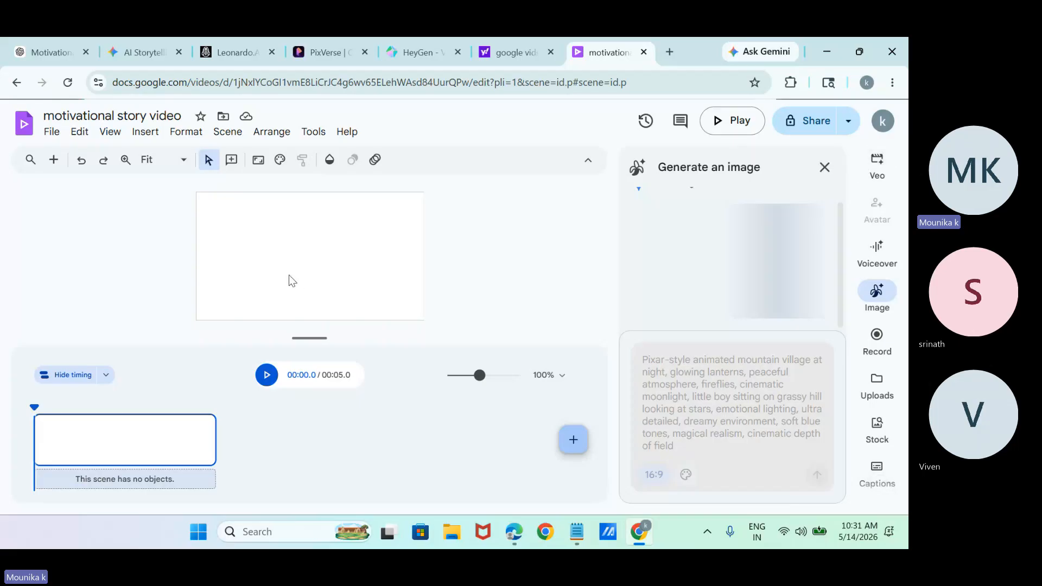
- Open the Leonardo.Ai web app from its home page's log-in link and close the Google Vids search results
click(212, 51)
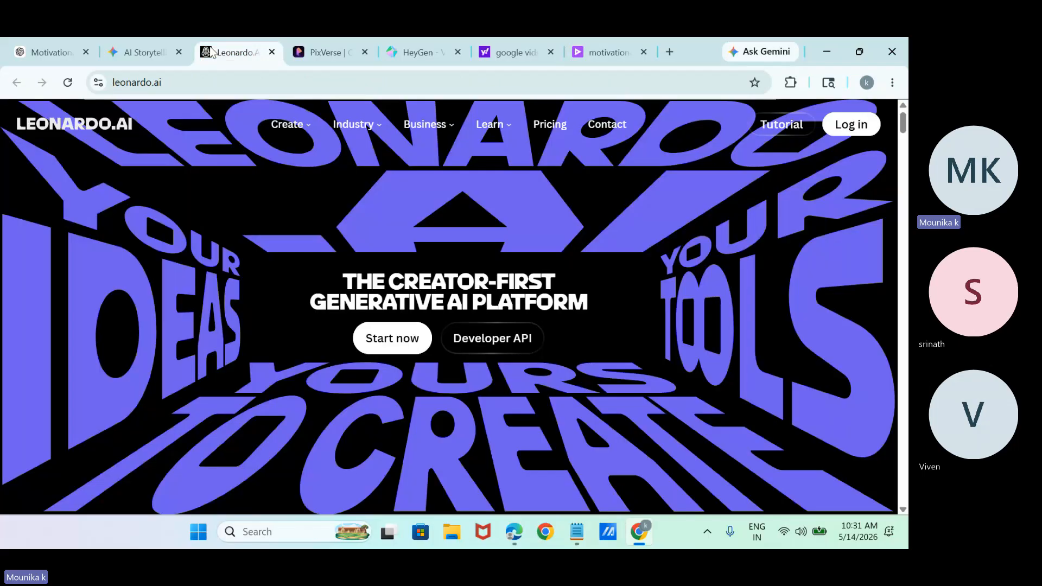
click(859, 124)
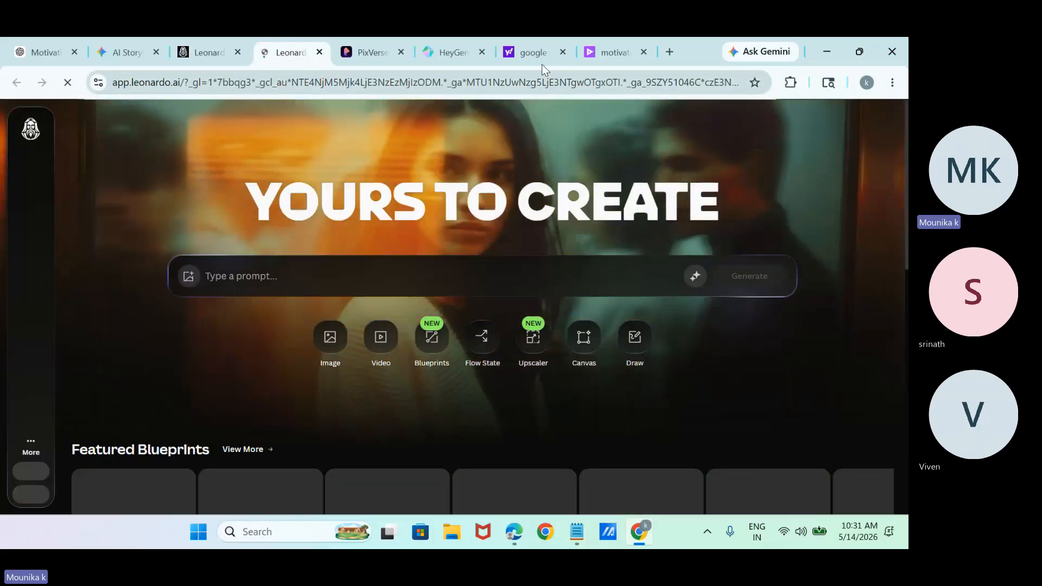
click(564, 48)
click(565, 47)
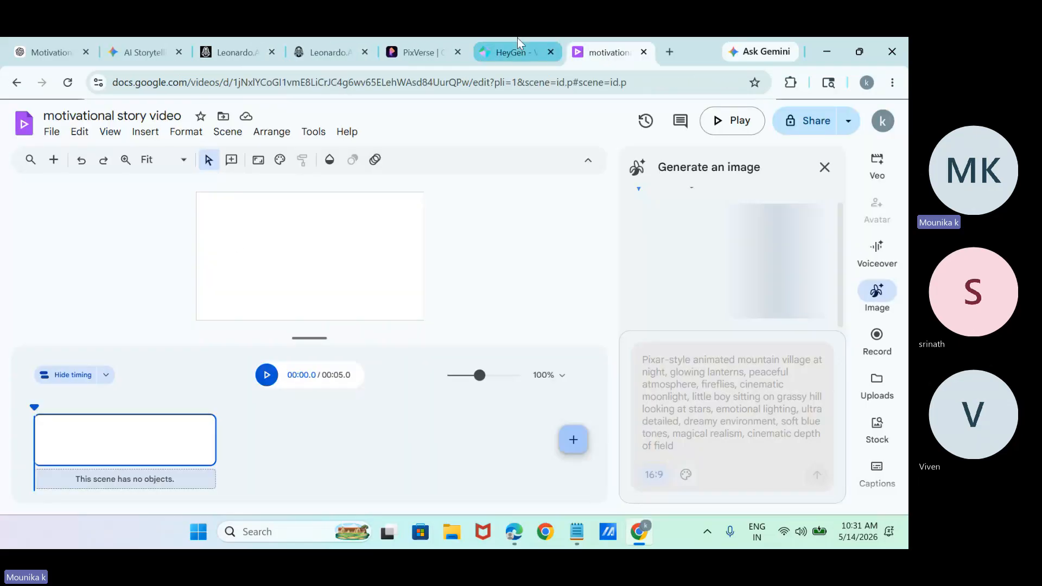
- Switch to HeyGen's Video Agent, paste the copied Scene 1 visual prompt, keep the Generate mode and submit it to create the video
click(499, 53)
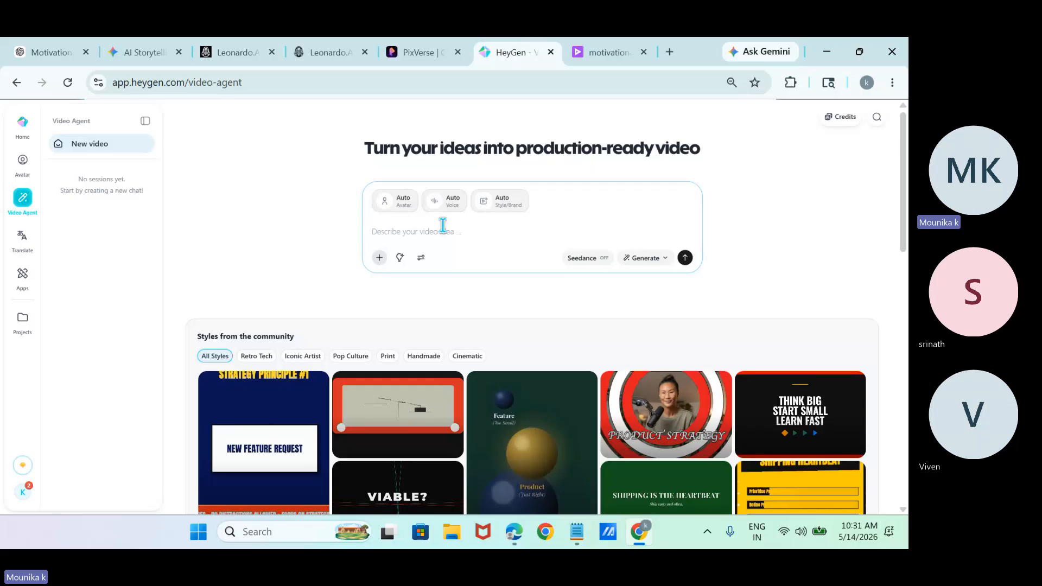
key(ctrl+v)
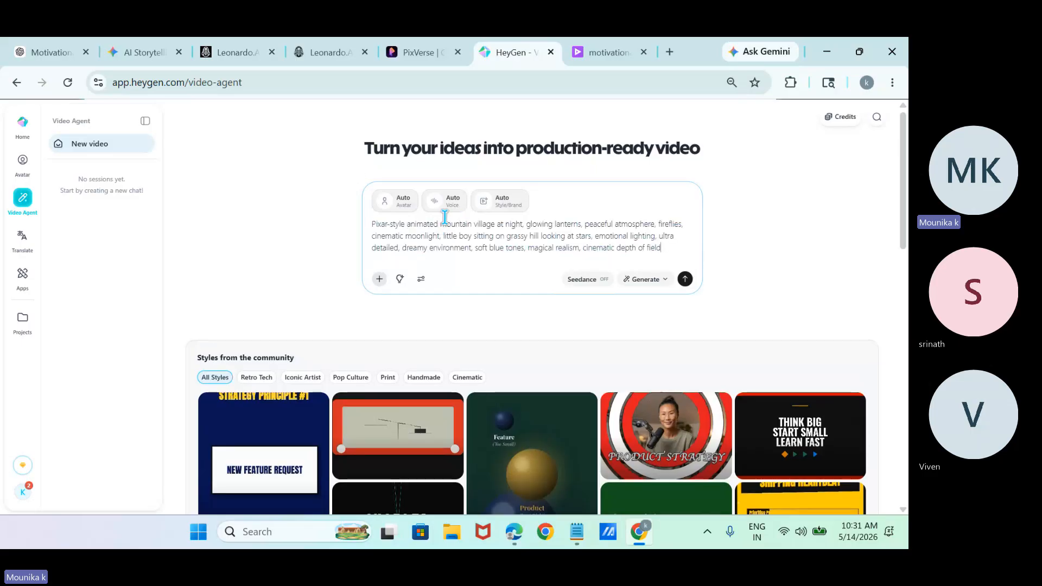
click(642, 280)
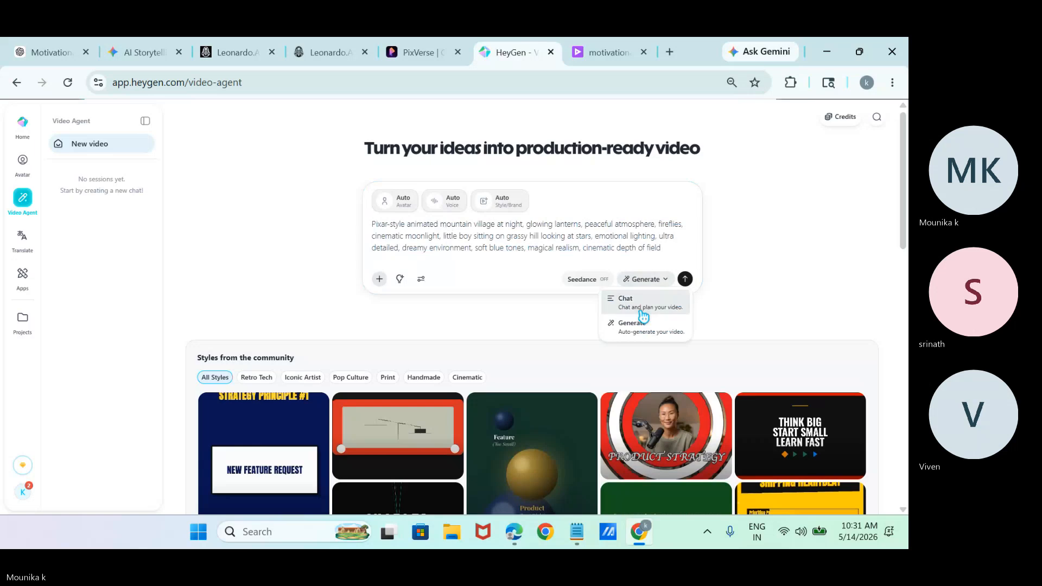
click(645, 328)
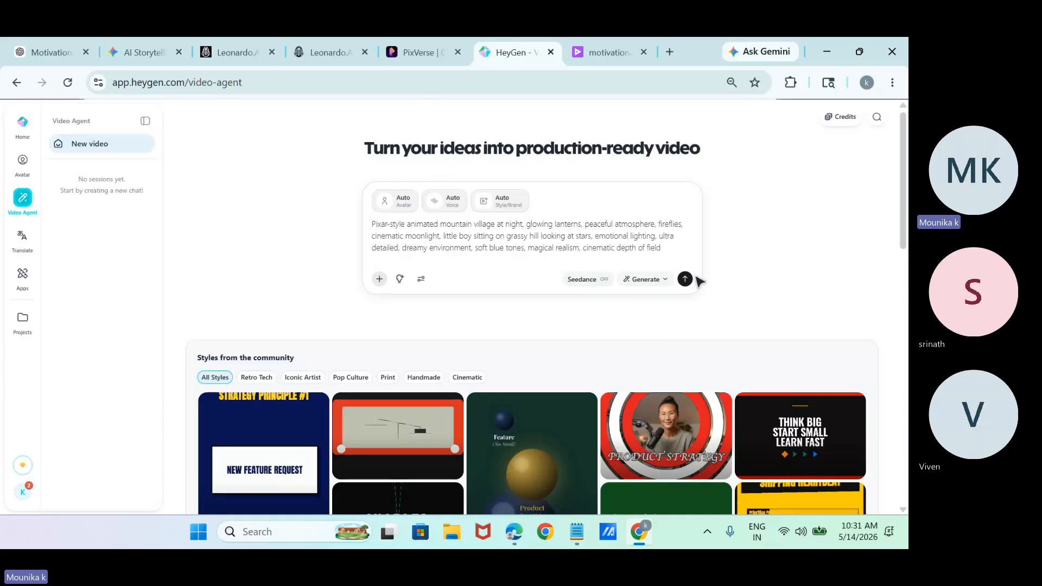
click(656, 283)
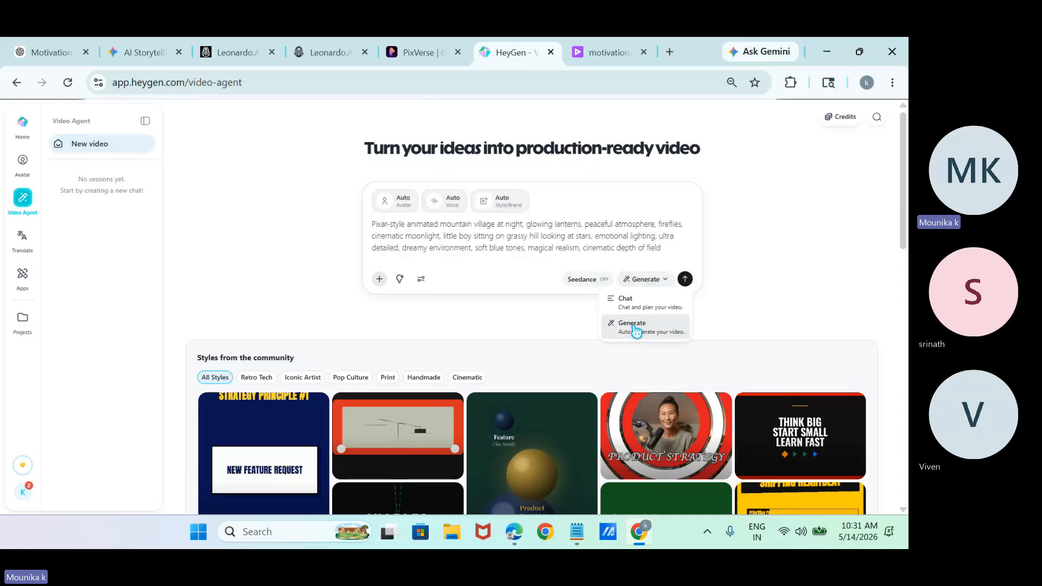
click(636, 329)
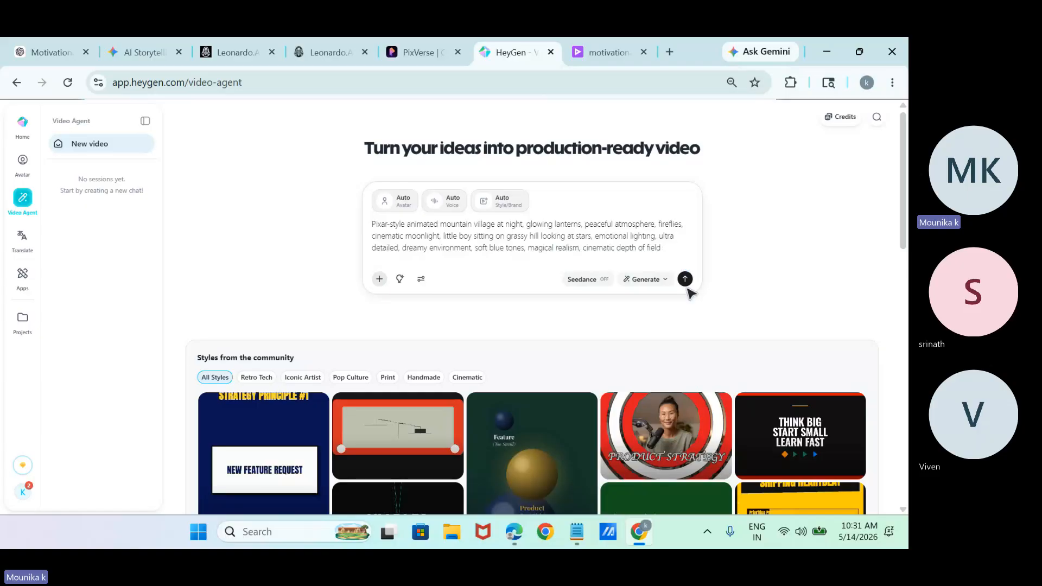
click(685, 279)
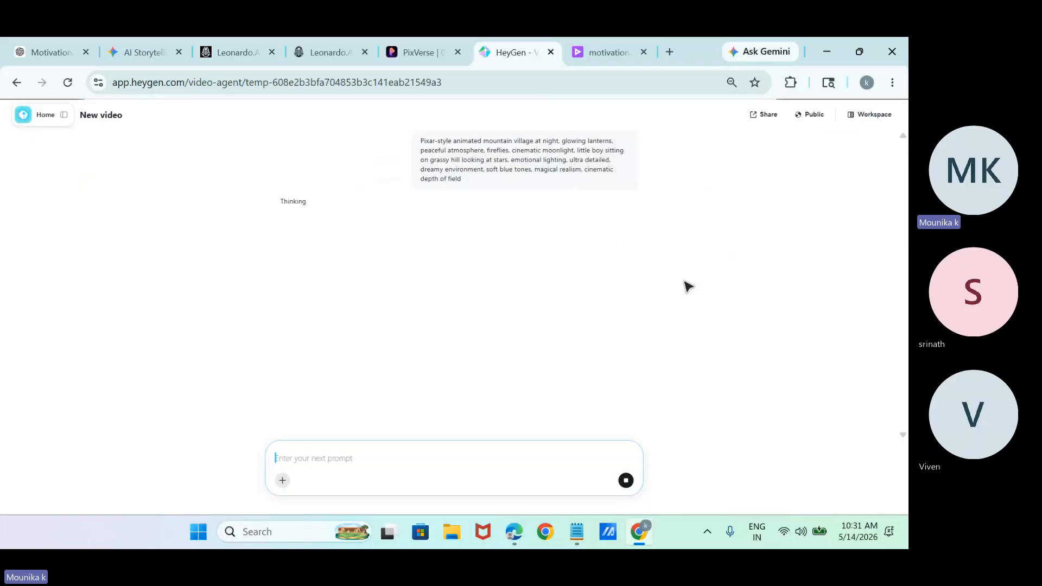
- Return to the Google Vids project, preview and insert the generated mountain village image, and enlarge it to cover the whole scene
click(589, 50)
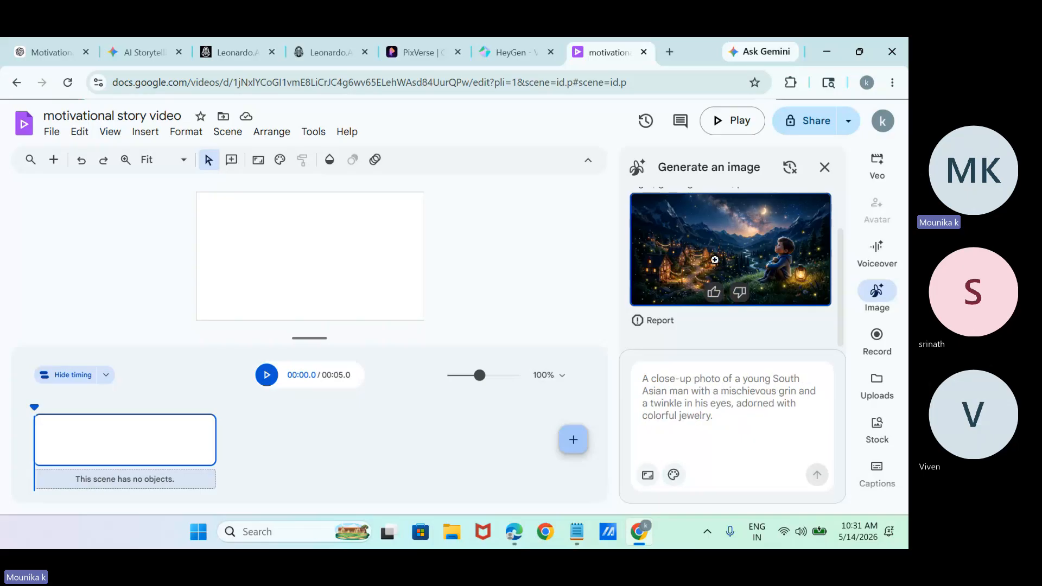
click(714, 260)
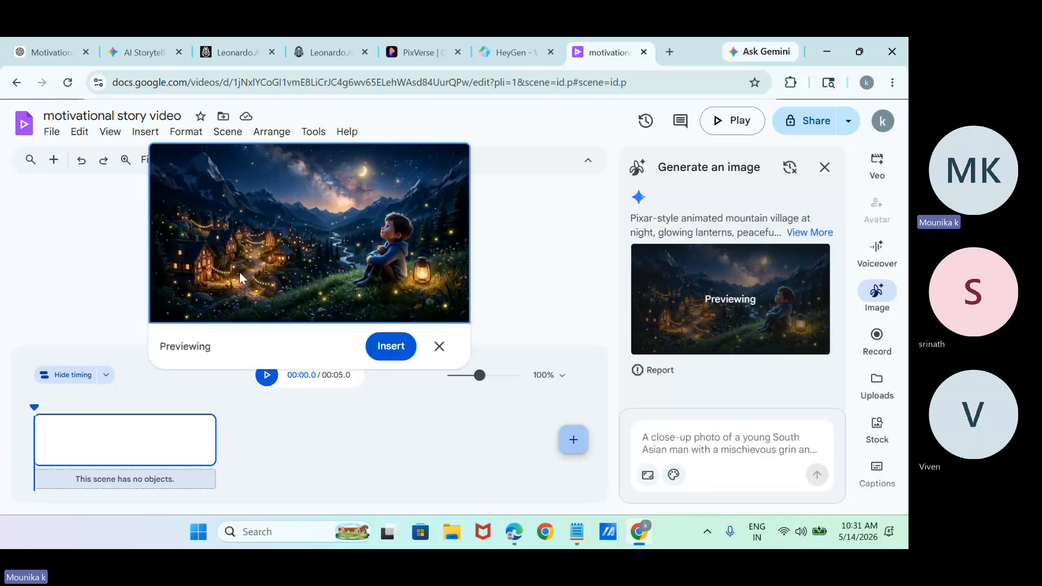
click(438, 348)
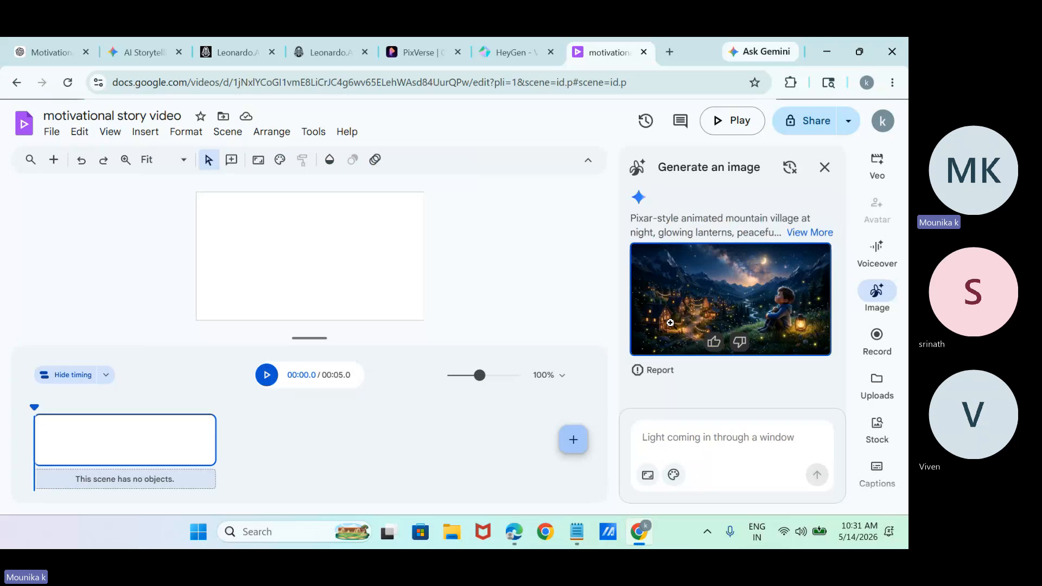
click(710, 306)
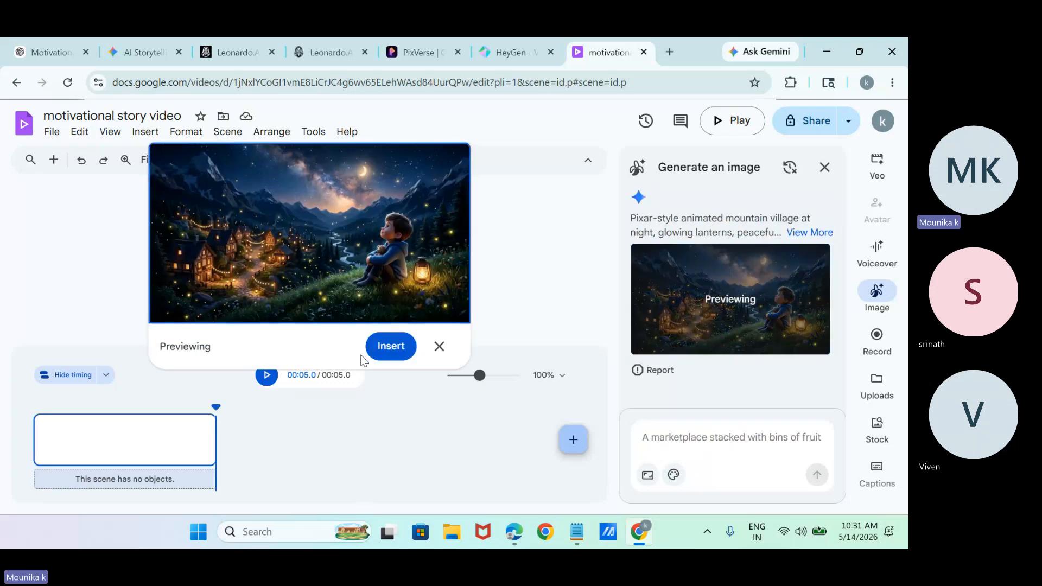
click(387, 346)
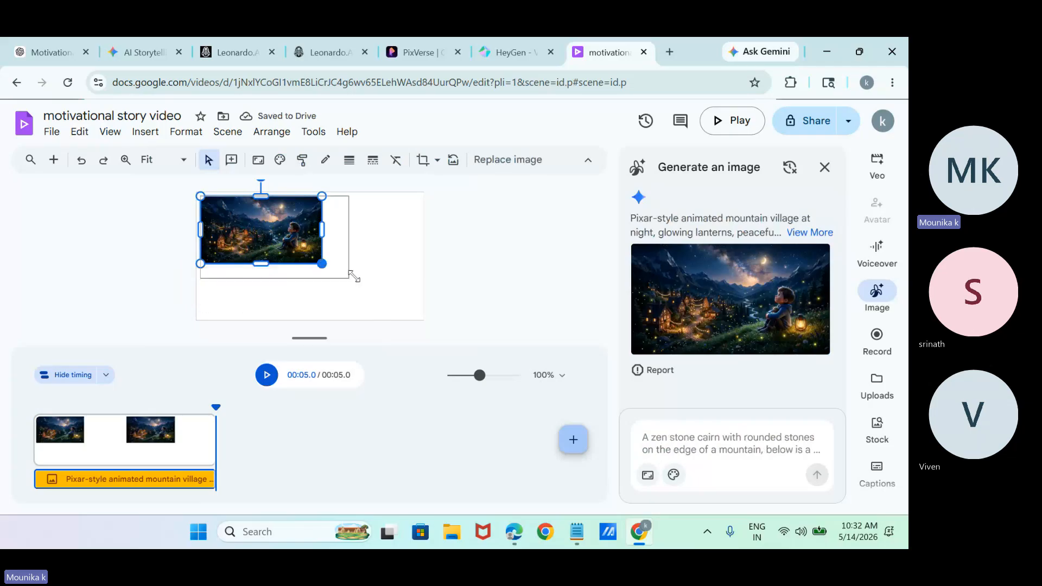
drag(425, 318, 428, 322)
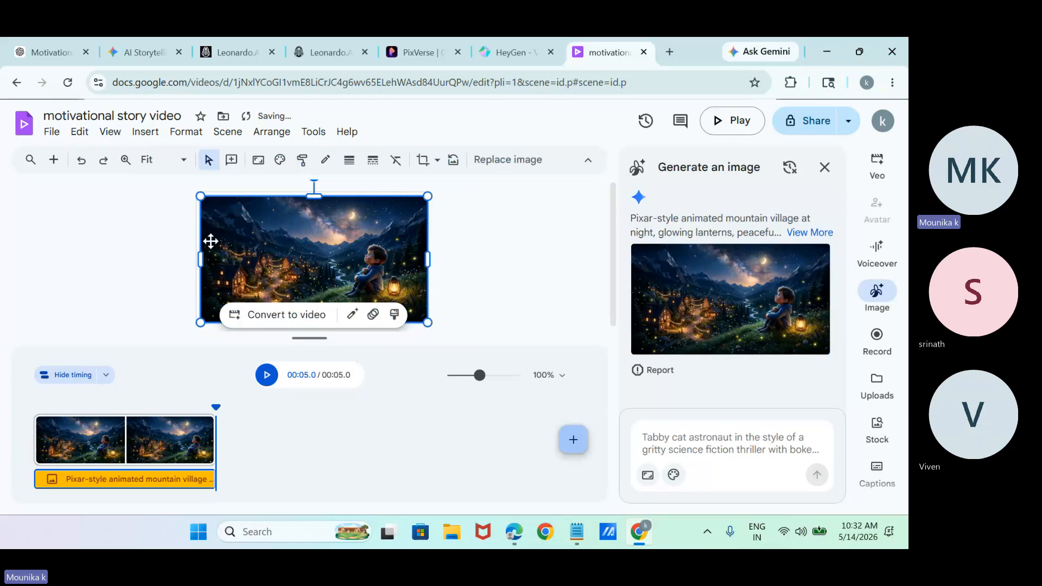
drag(199, 197, 183, 187)
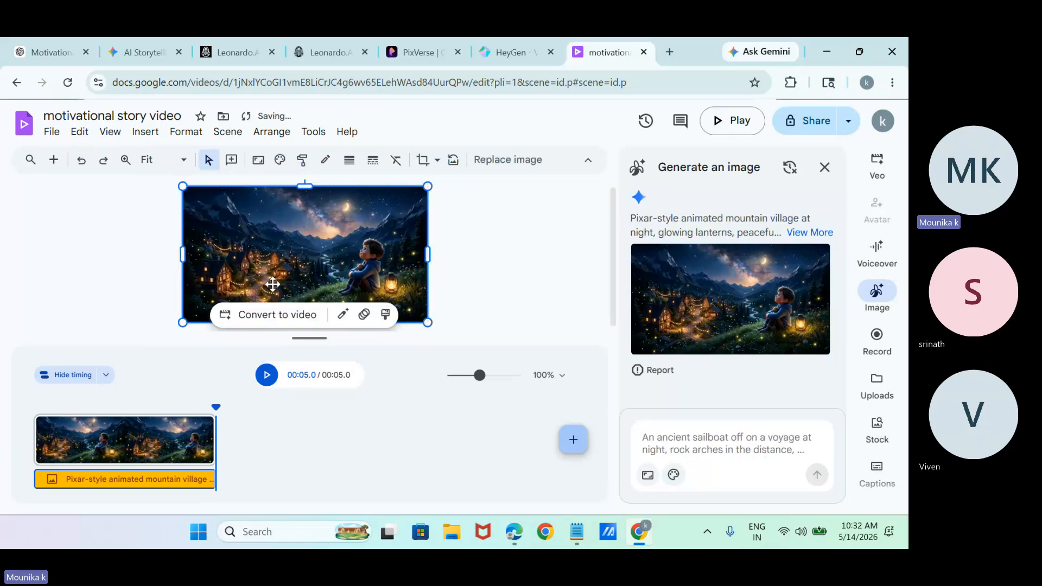
- Convert the inserted image to a video clip with the prompt "camera zoom in to the boy in slow motion" and generate it
click(275, 320)
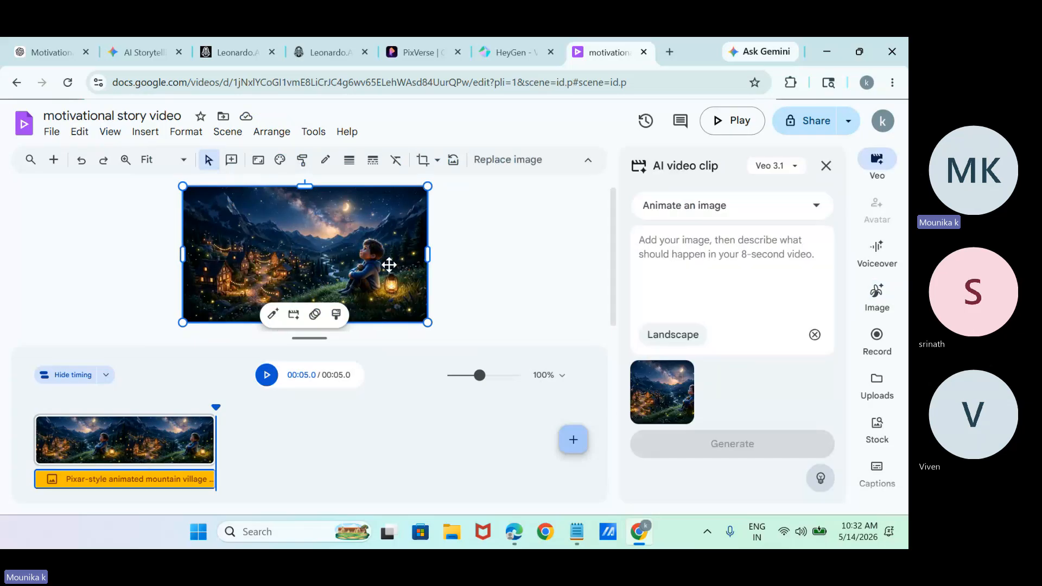
click(706, 281)
text(zoom)
key(BackSpace)
key(BackSpace)
key(BackSpace)
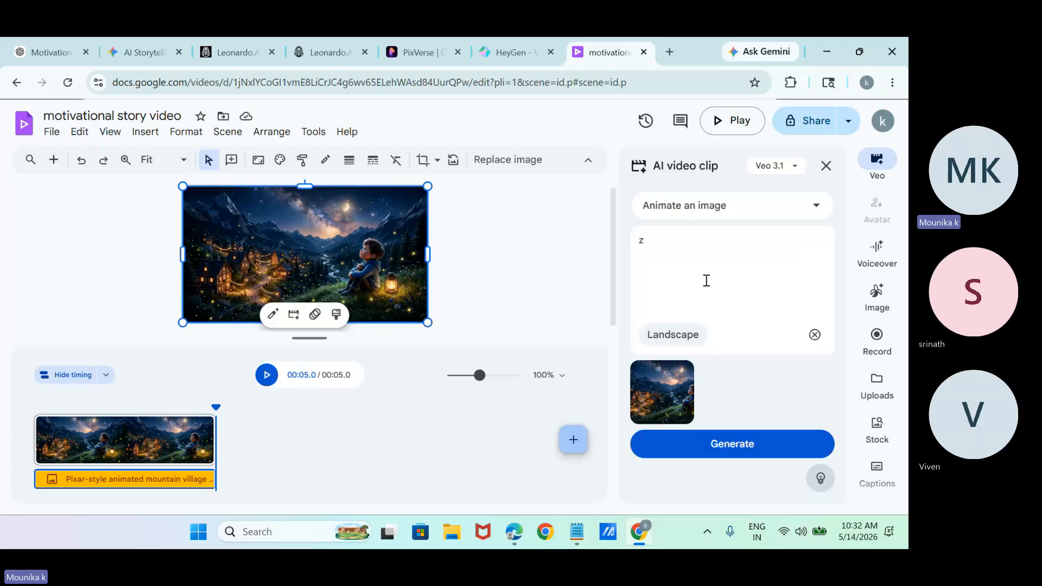
key(BackSpace)
text(cam)
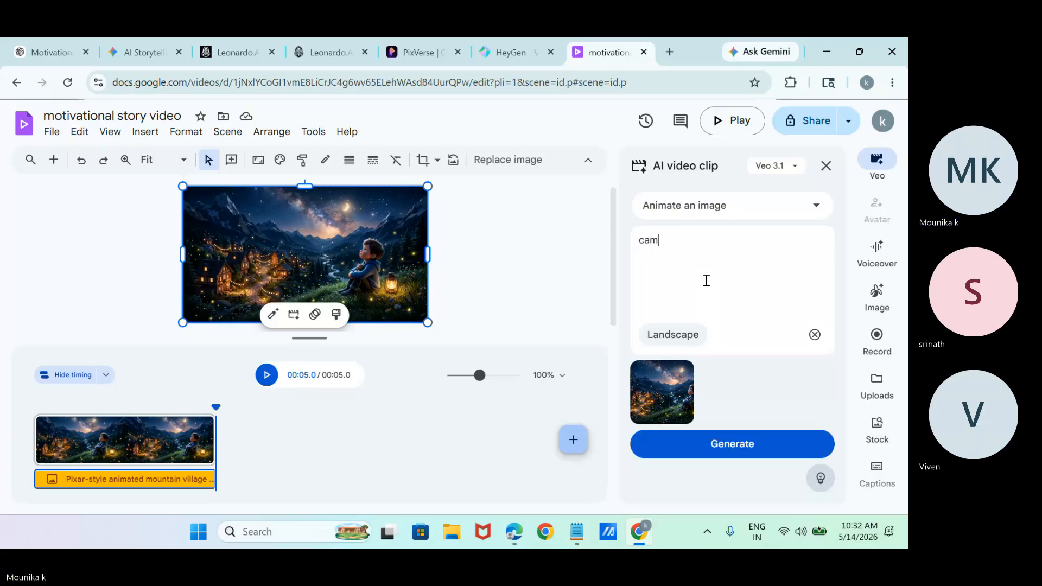
text(era zoom in t)
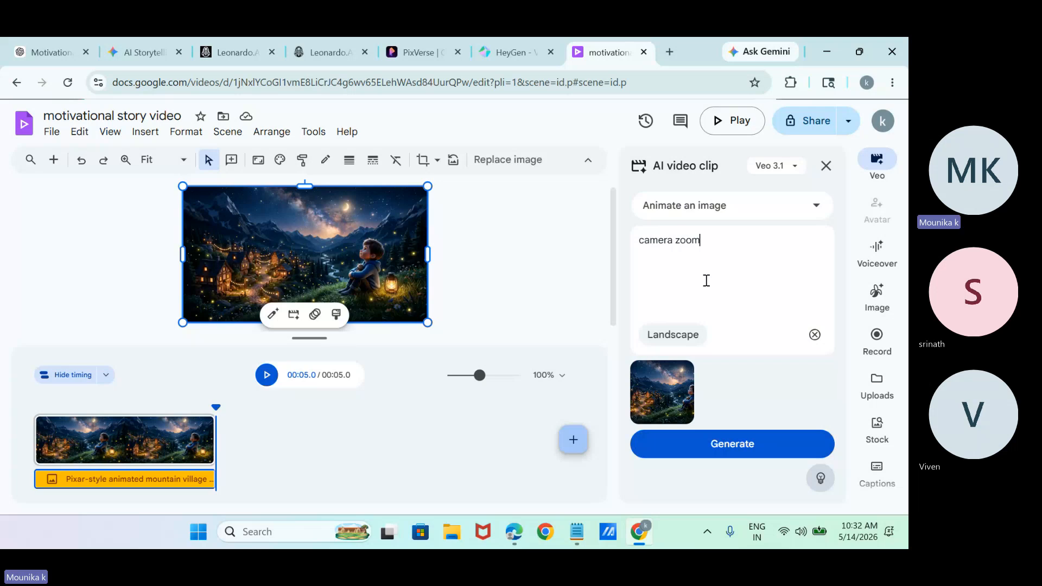
text(o the boy)
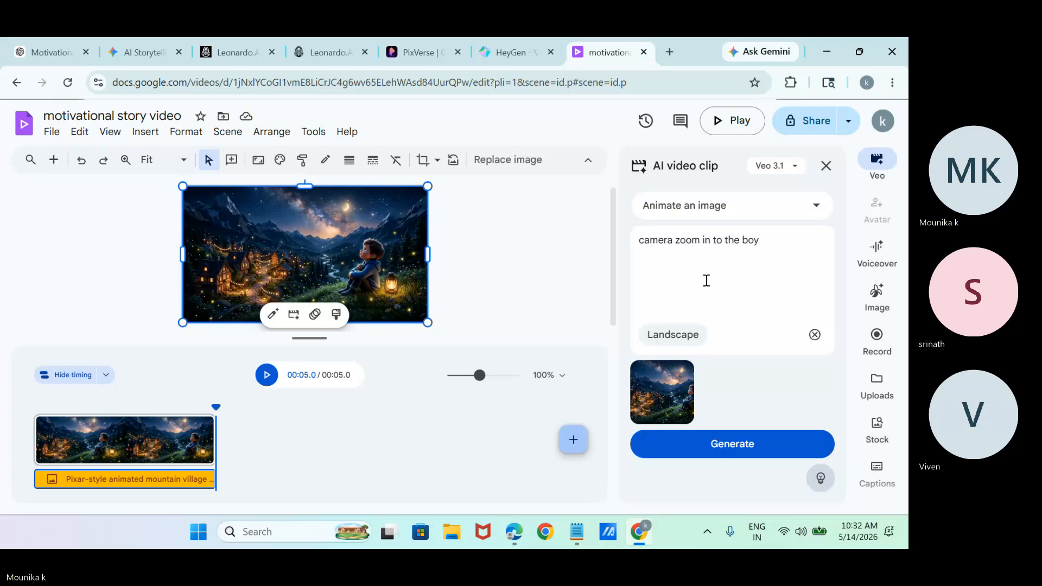
text( i)
text(n slow )
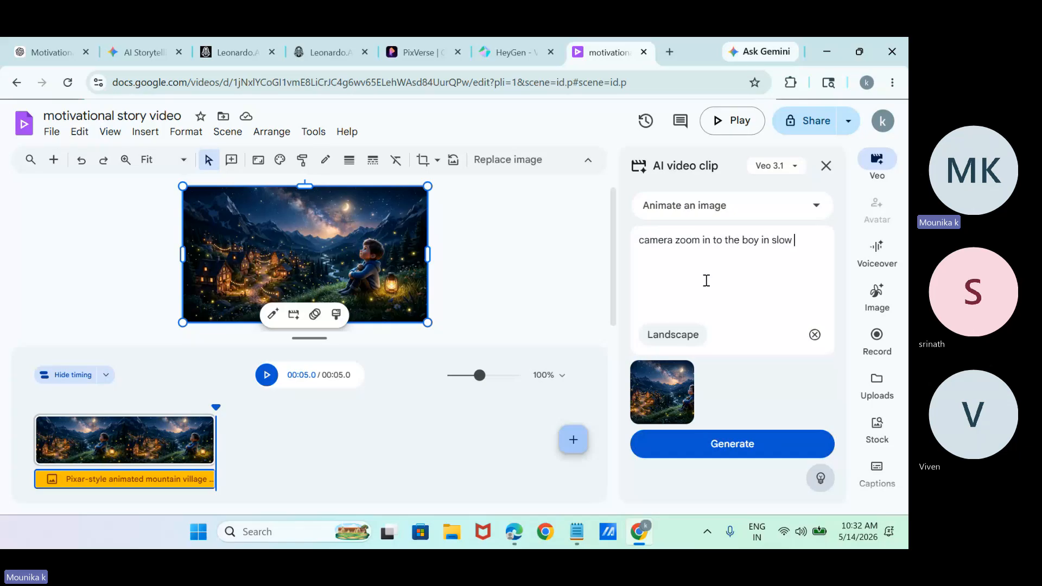
text(motion)
click(755, 450)
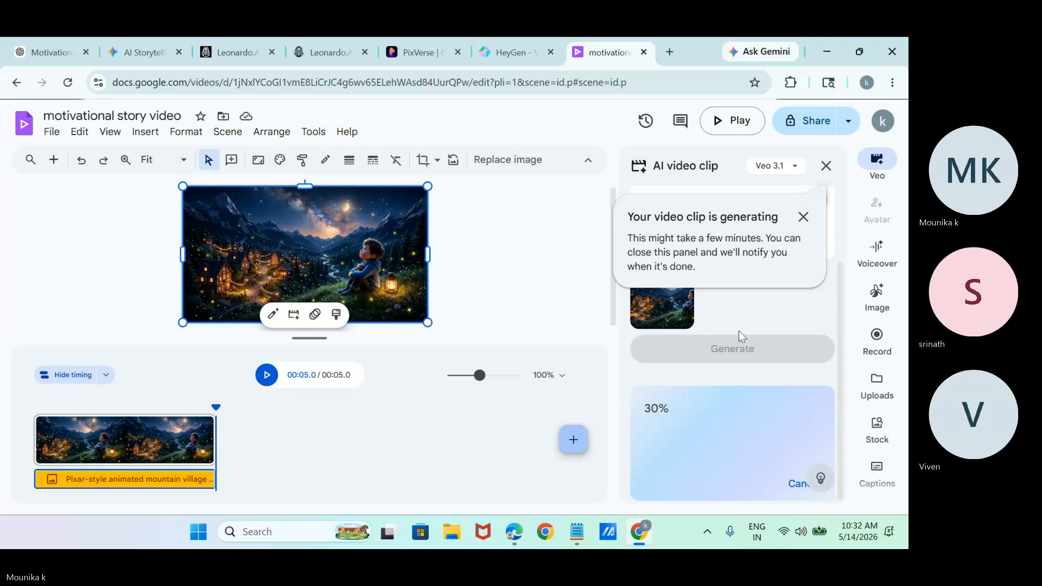
click(802, 217)
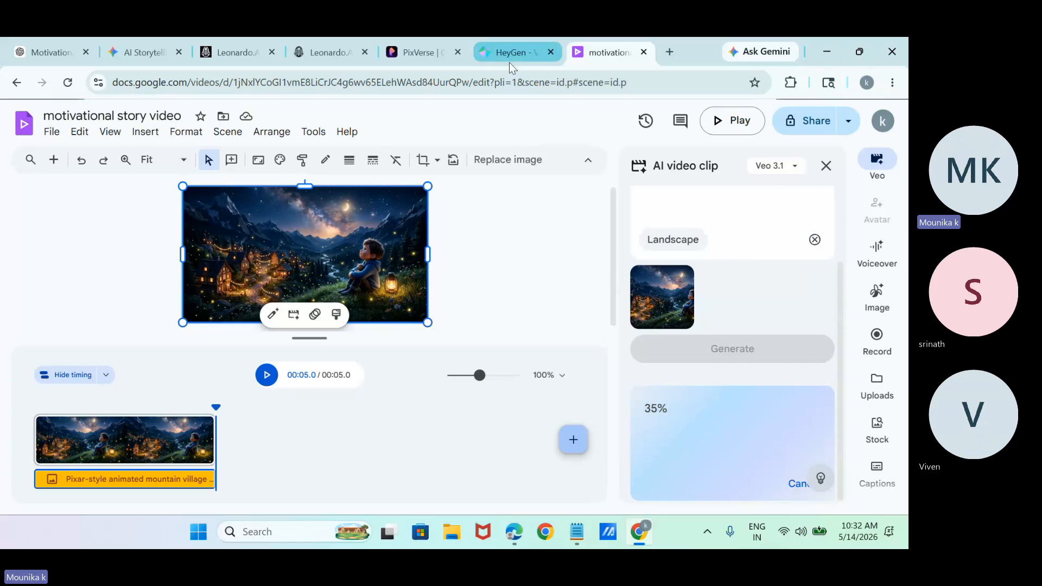
- Preview the generated Veo clip and replace the still image in the scene with it
mouse_move(542, 55)
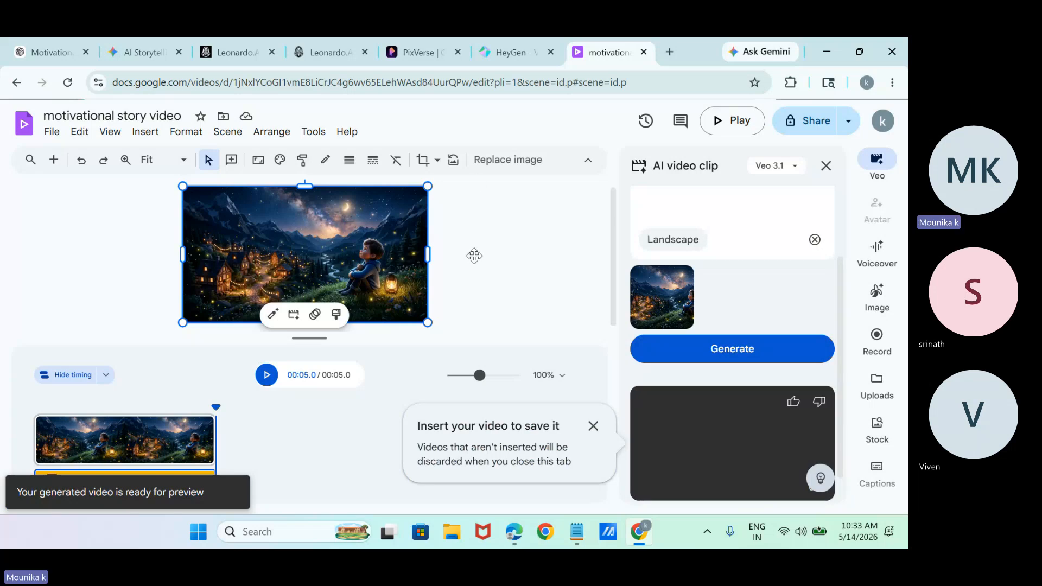
mouse_move(722, 423)
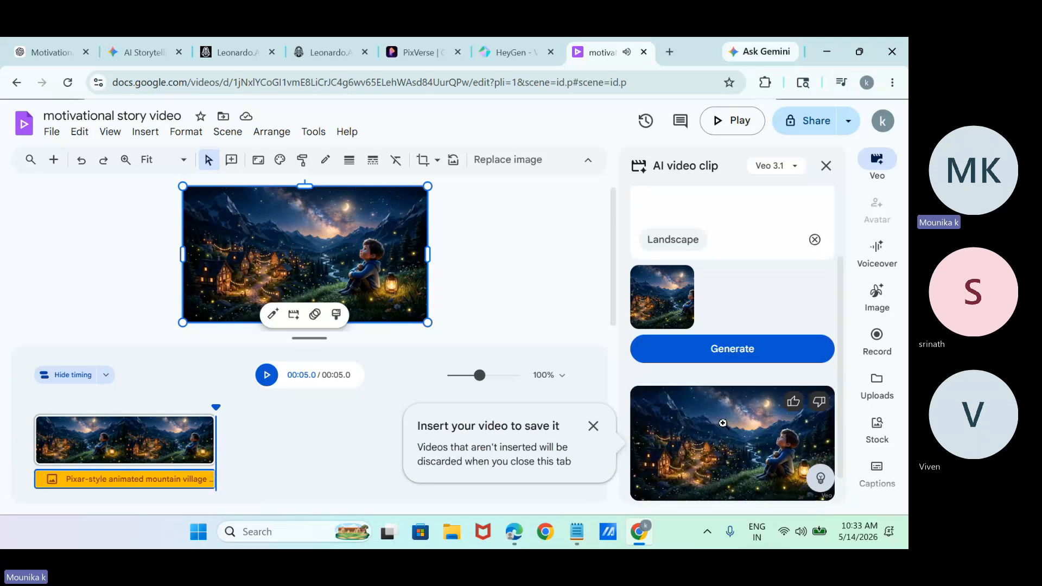
click(764, 457)
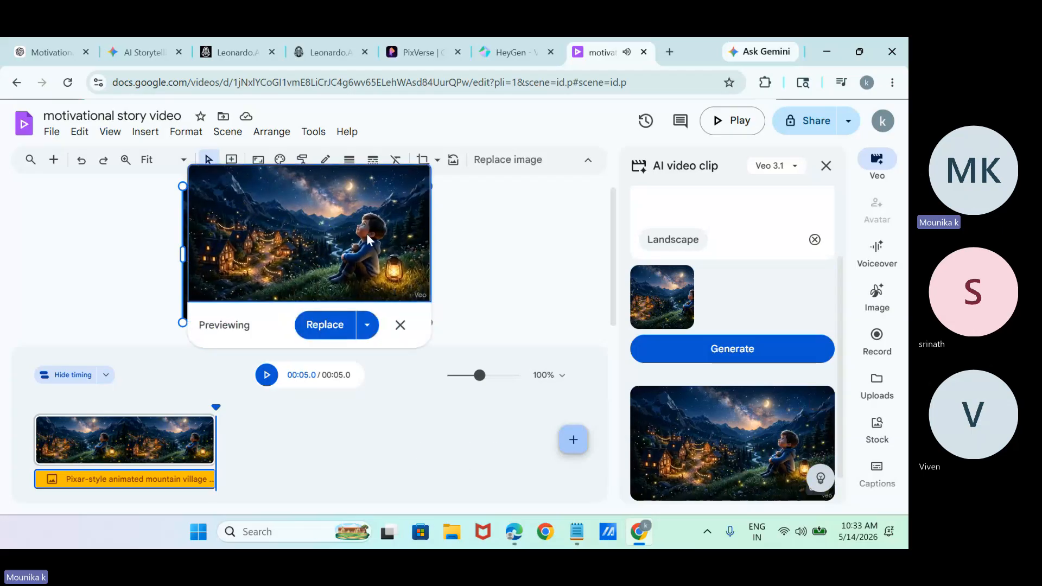
click(332, 325)
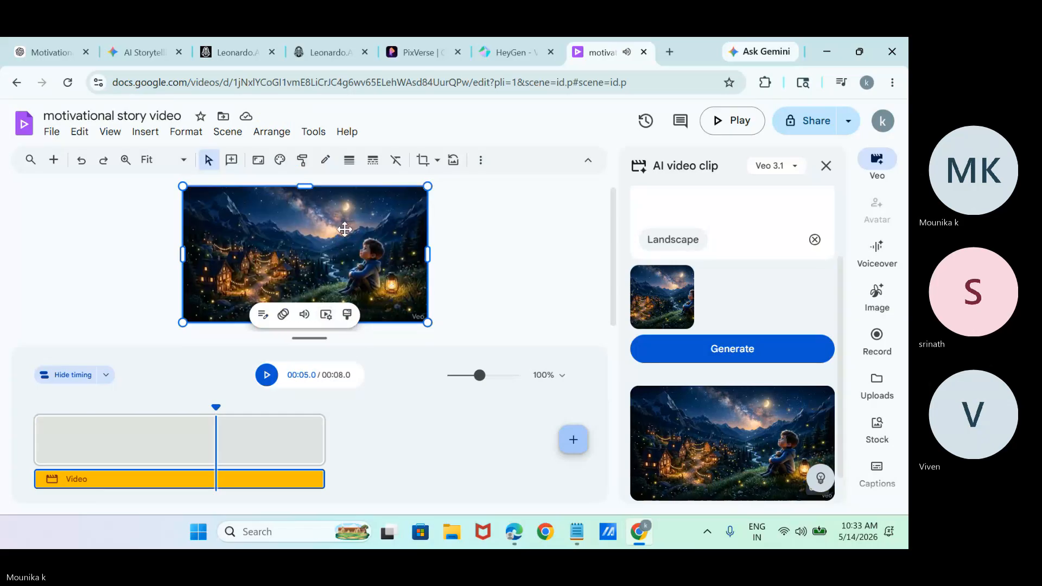
- Insert the generated Veo clip into the scene as an additional video and open its playback options
click(745, 437)
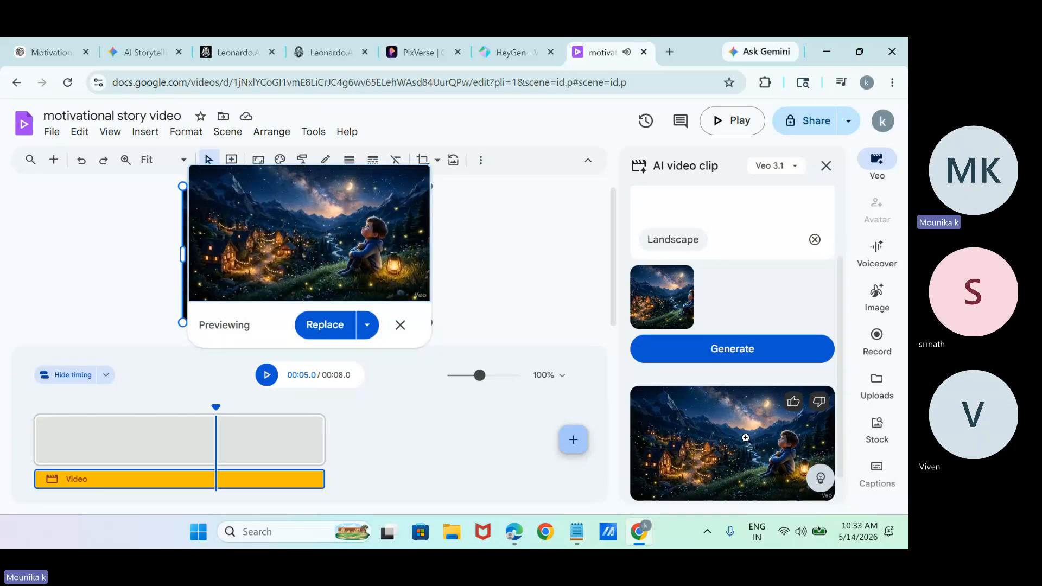
click(366, 325)
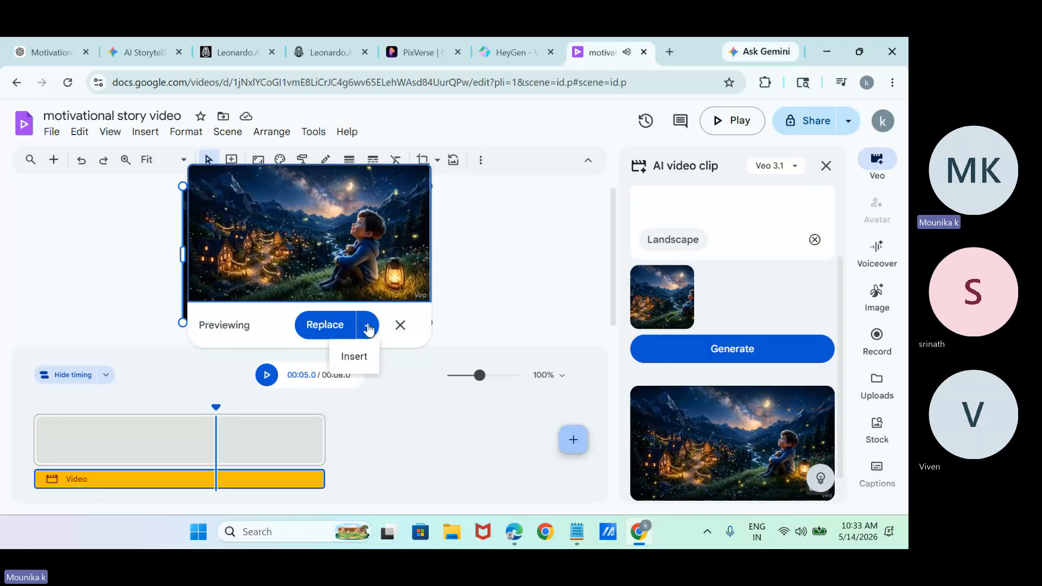
click(362, 355)
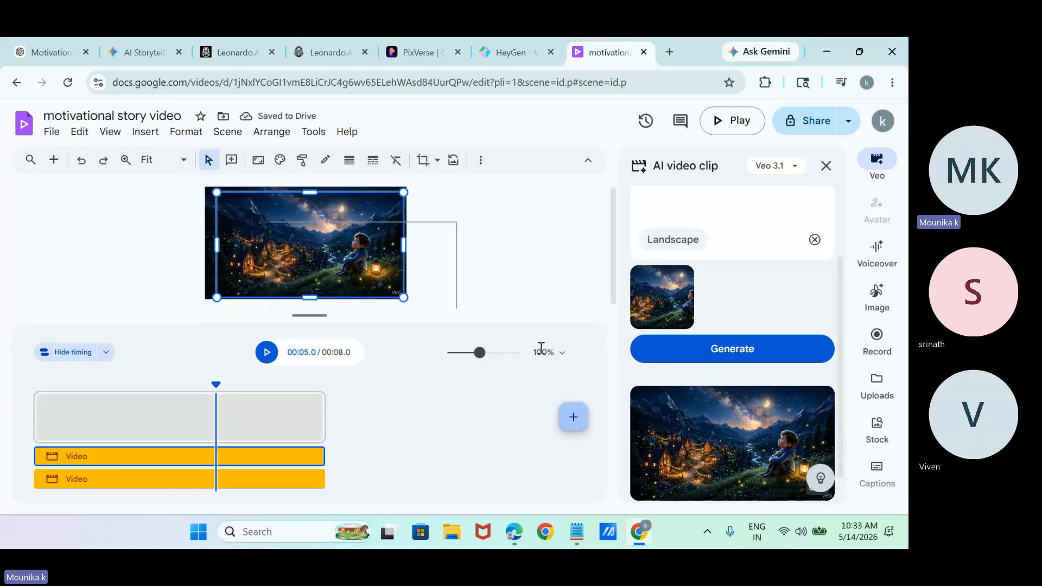
click(331, 290)
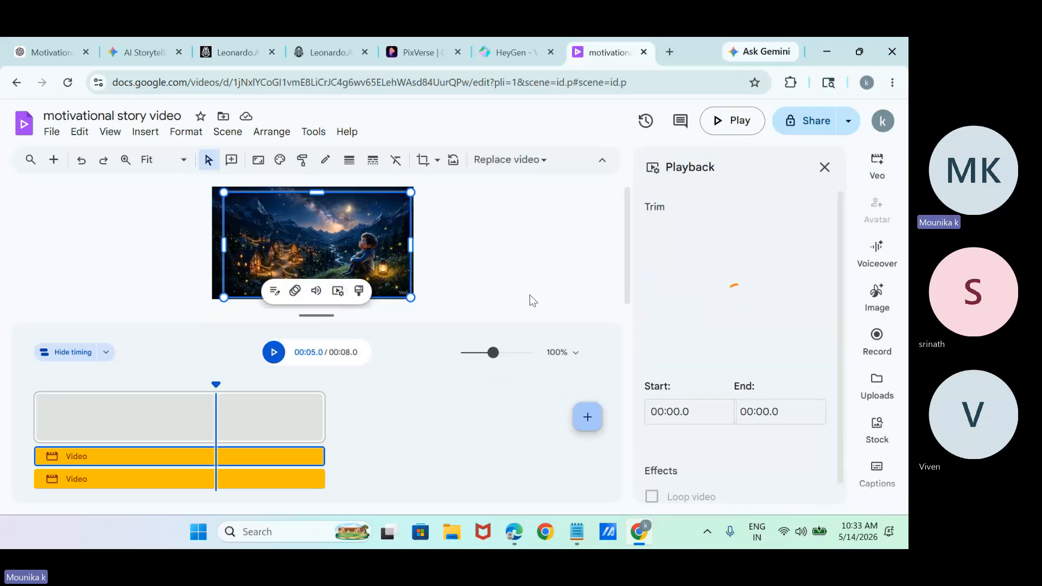
key(Escape)
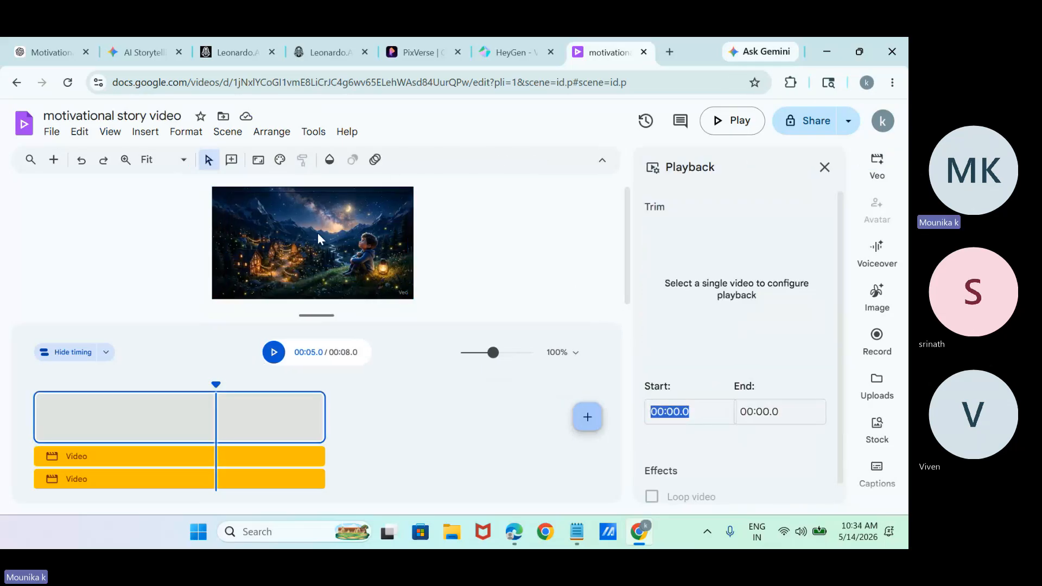
- Delete the first video clip beneath the newly inserted copy and move the remaining copy back over the scene
click(318, 236)
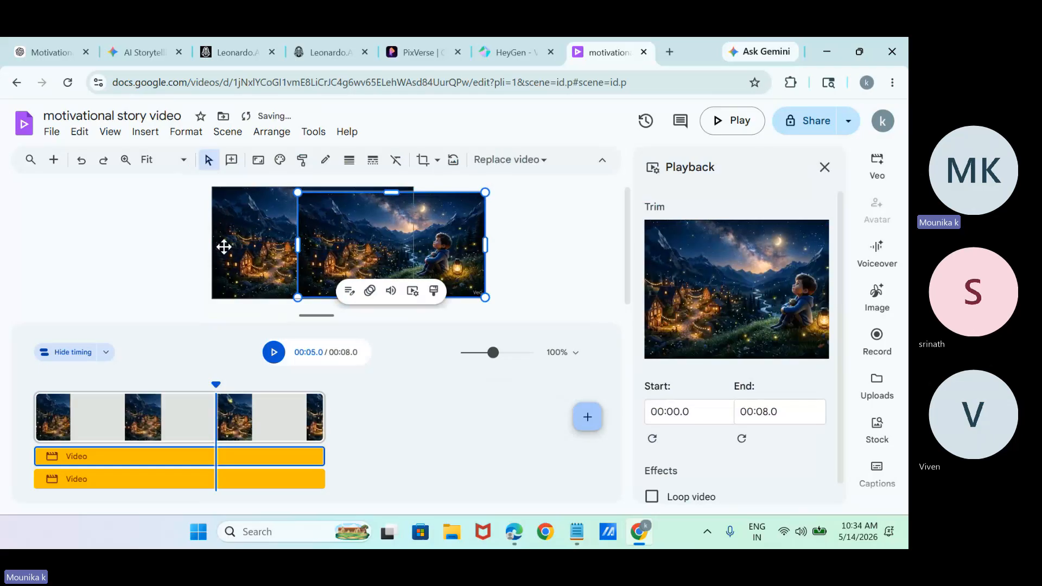
click(223, 247)
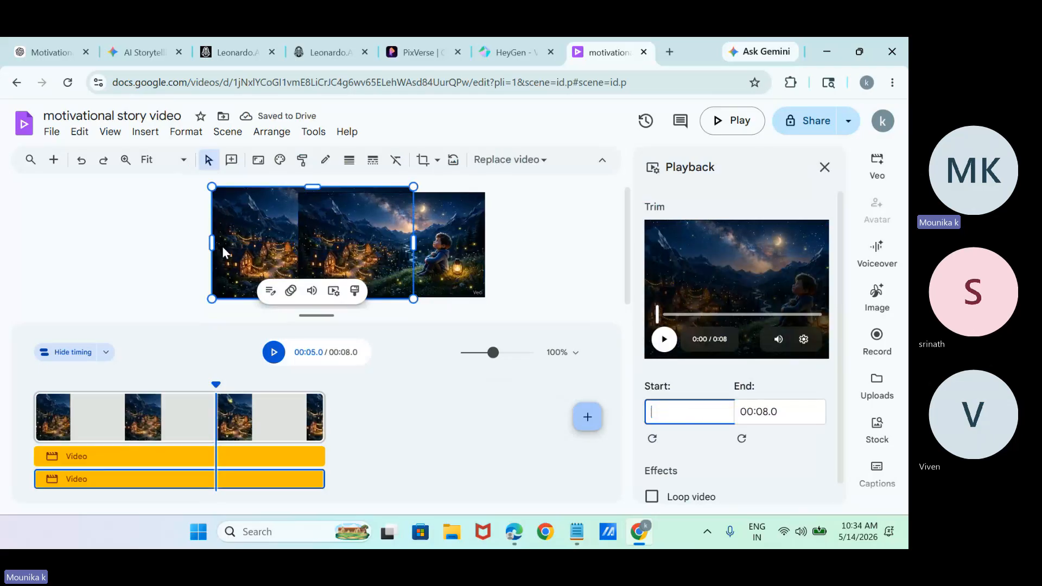
right_click(223, 249)
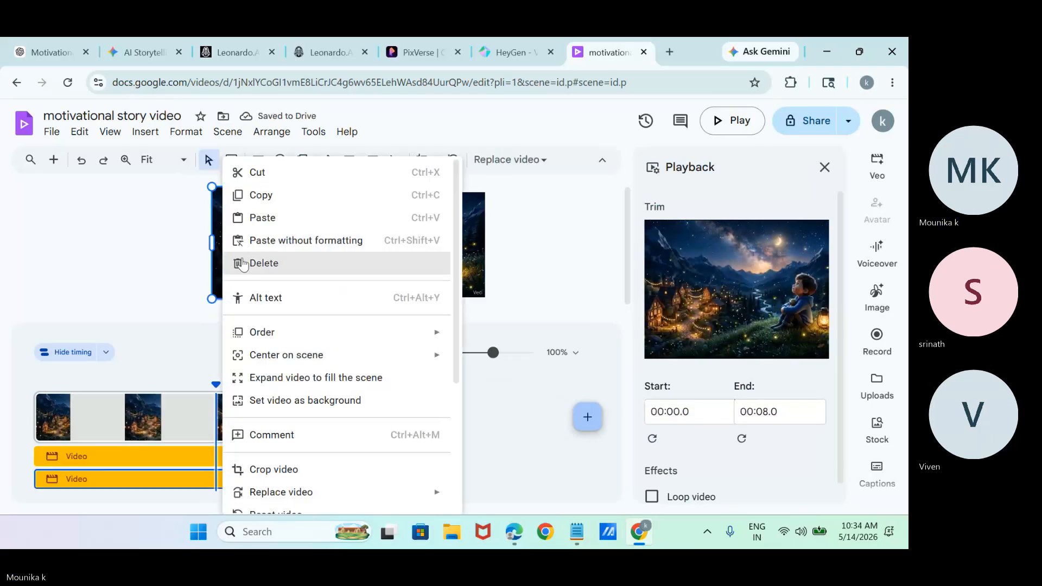
click(243, 264)
click(379, 249)
drag(379, 249, 294, 249)
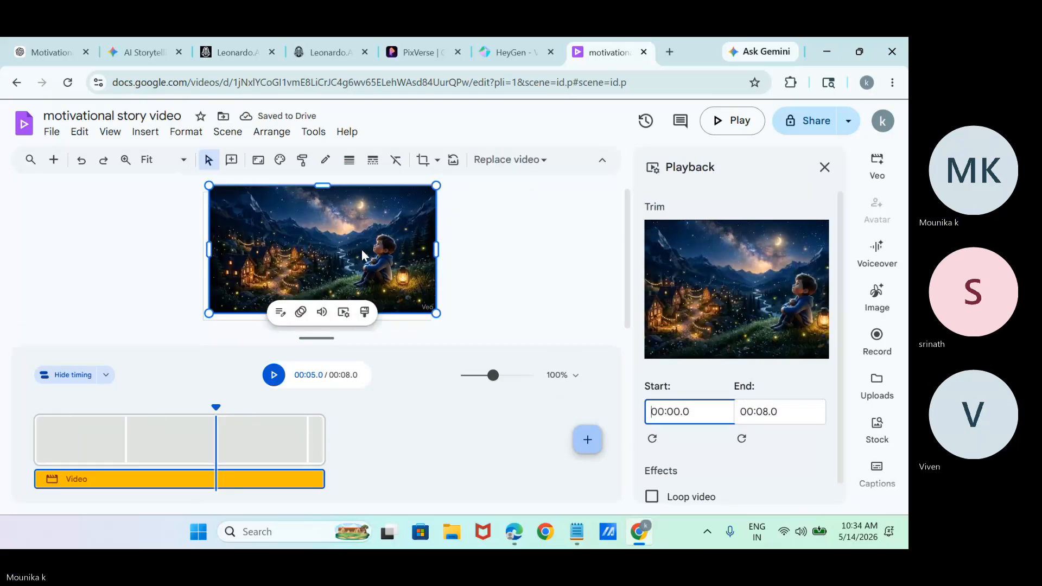
- Enlarge the video clip to cover the whole scene frame and play the scene from its beginning
click(663, 340)
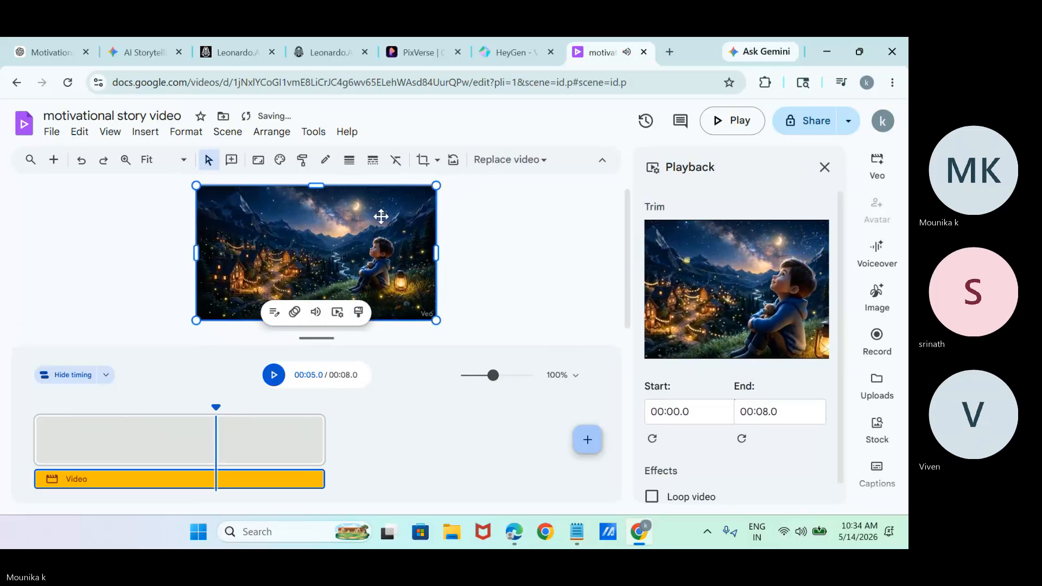
click(566, 308)
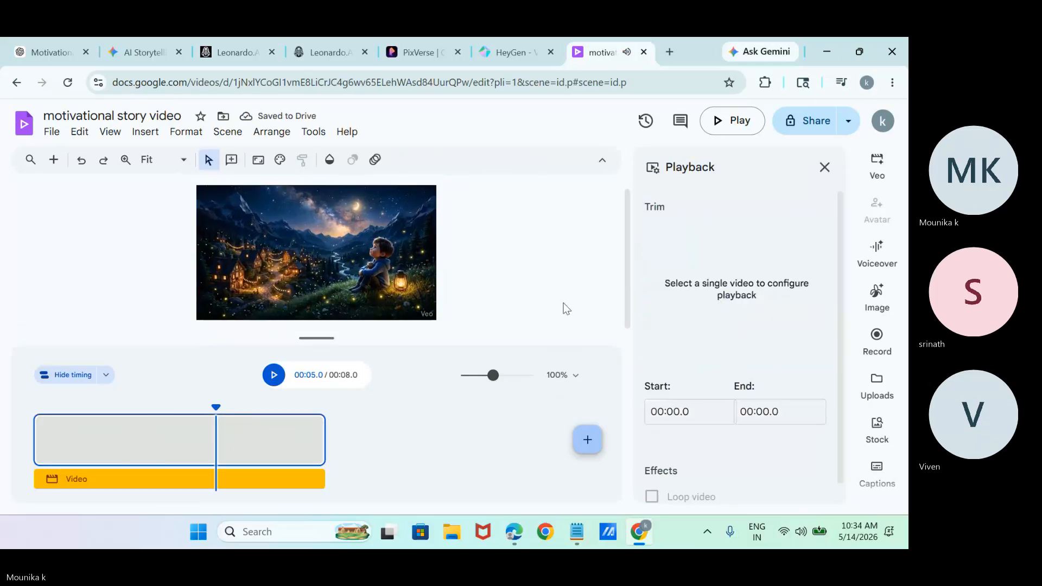
click(133, 457)
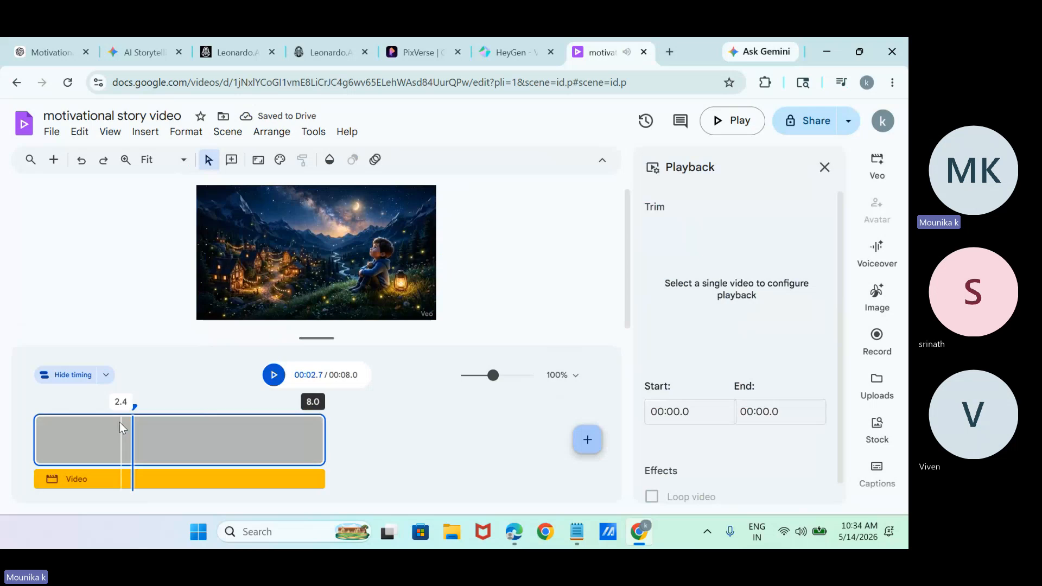
drag(137, 419, 41, 402)
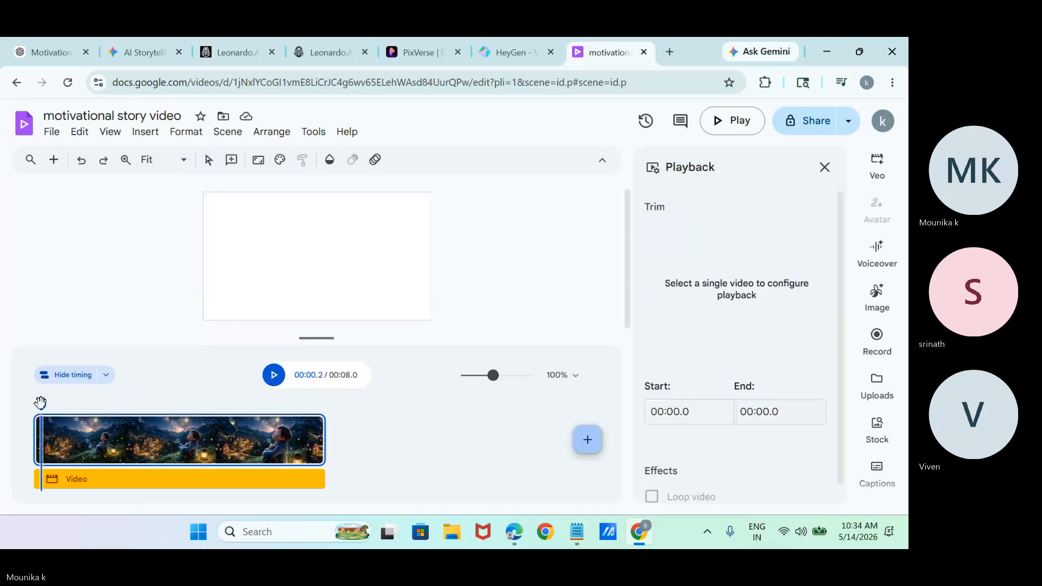
click(280, 382)
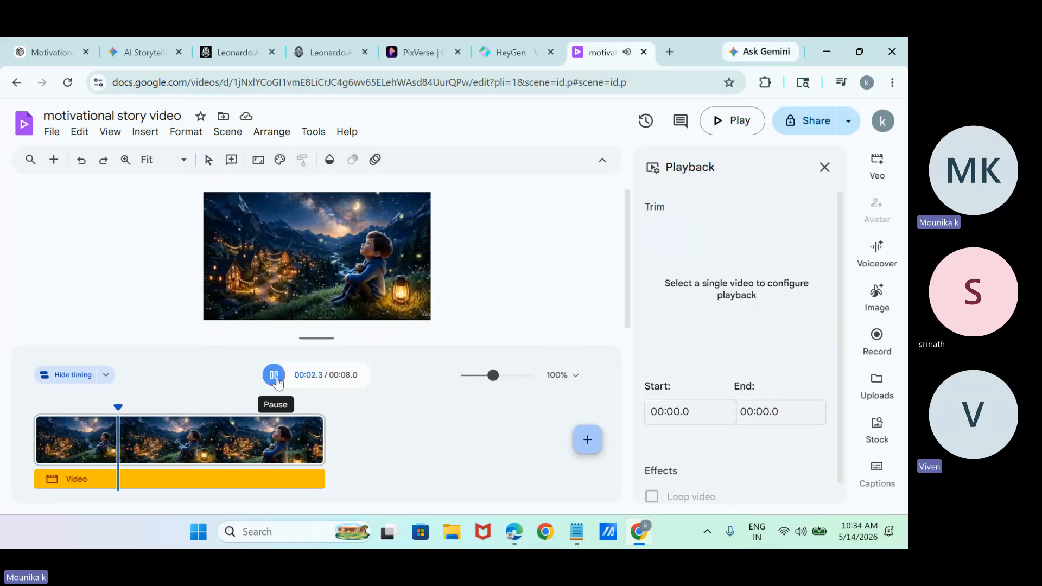
- Shorten the first scene to 3.8 seconds and add a blank scene after it
mouse_move(324, 441)
drag(325, 443, 172, 448)
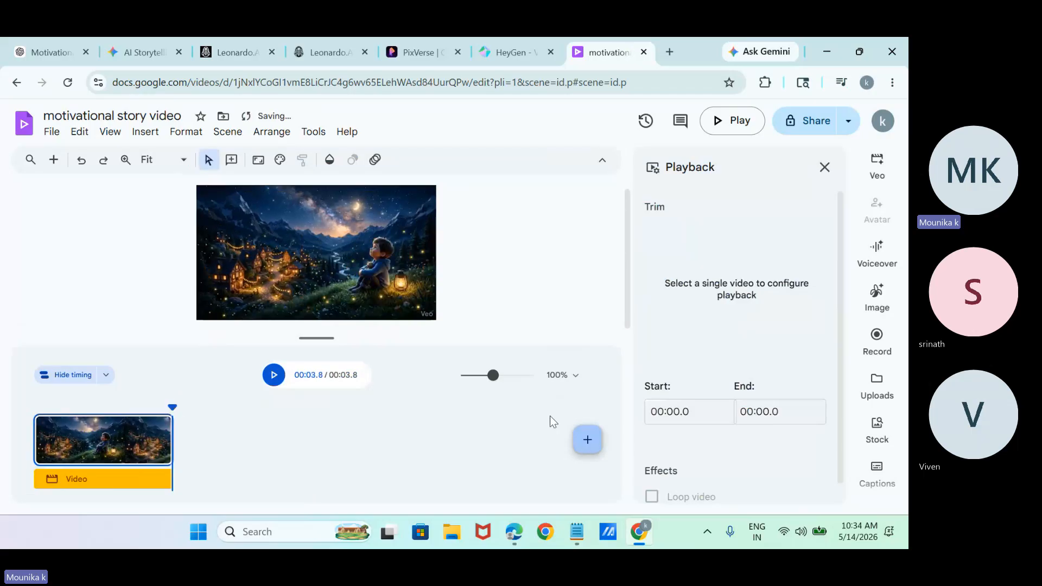
click(587, 441)
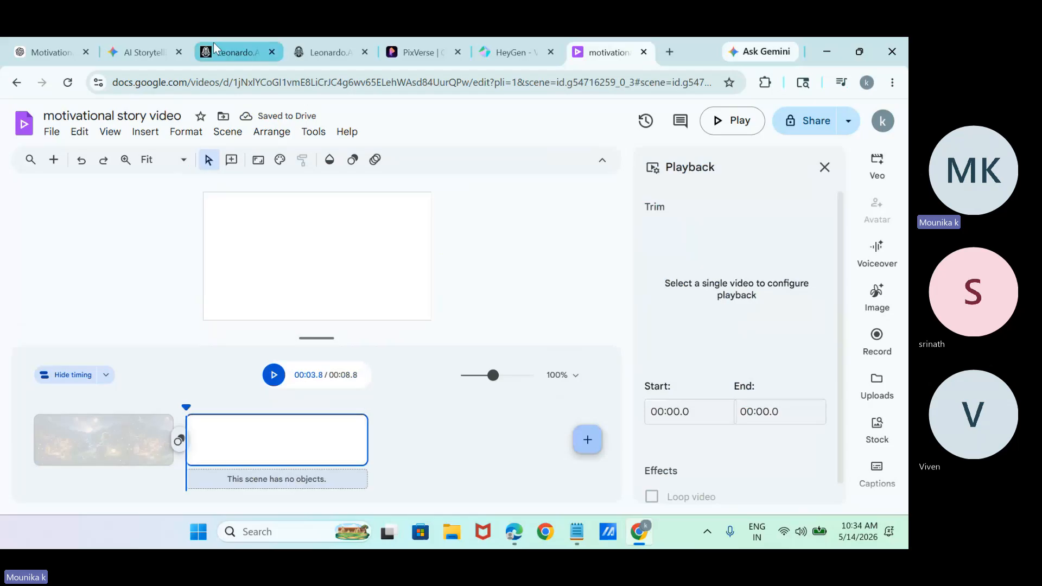
- Switch to the ChatGPT story script and select Scene 2's text from the visual description through the end of the visual prompt
click(58, 54)
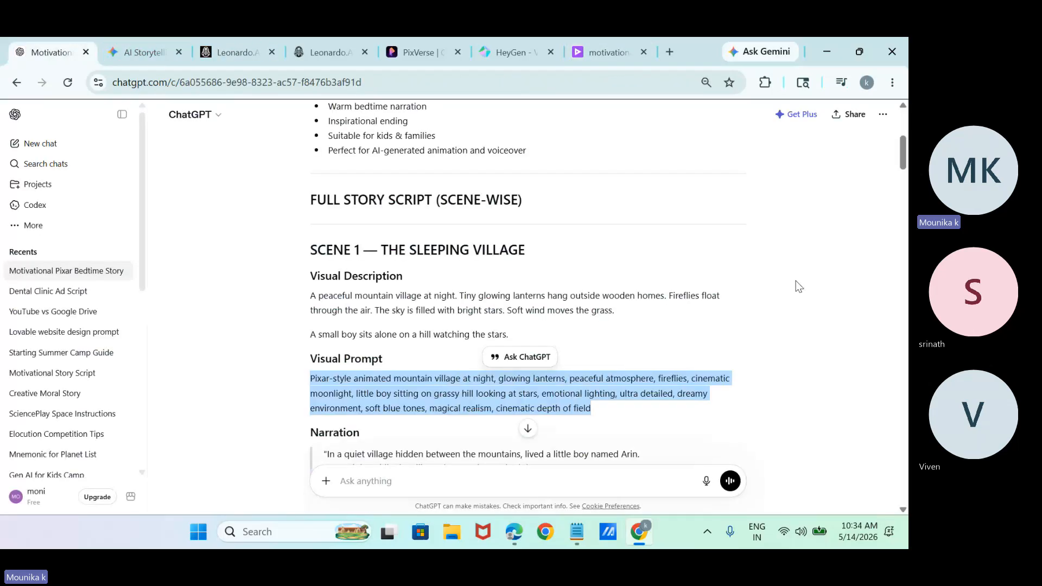
scroll(904, 172, down, 4)
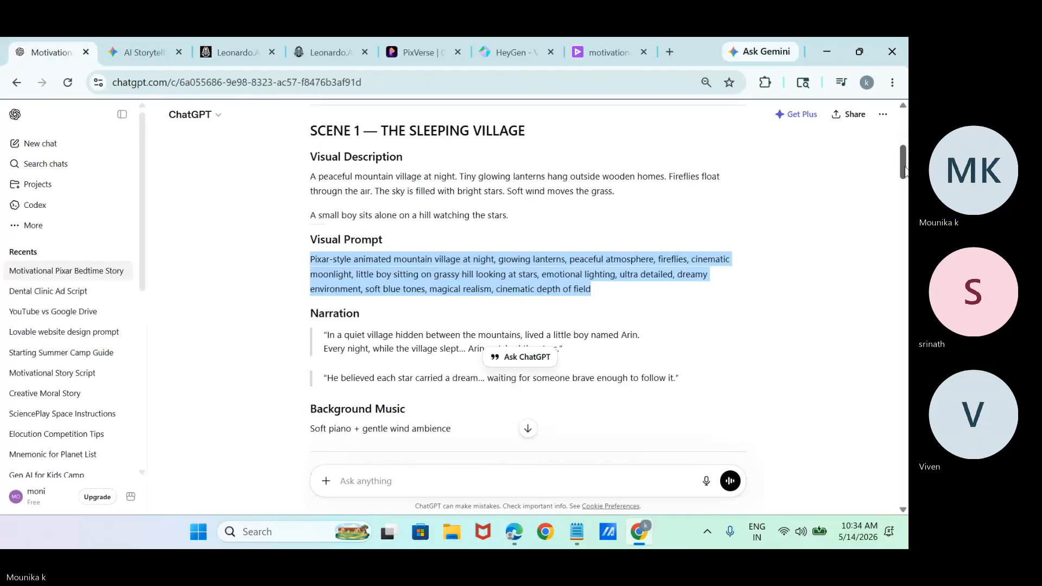
drag(904, 171, 904, 180)
scroll(904, 179, down, 3)
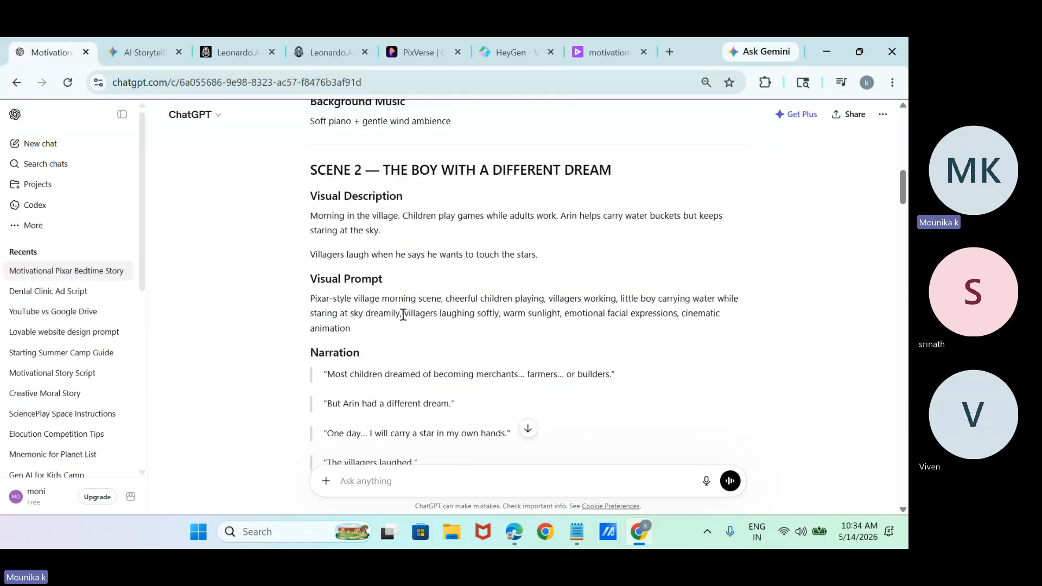
click(311, 216)
shift+click(455, 313)
shift+click(479, 331)
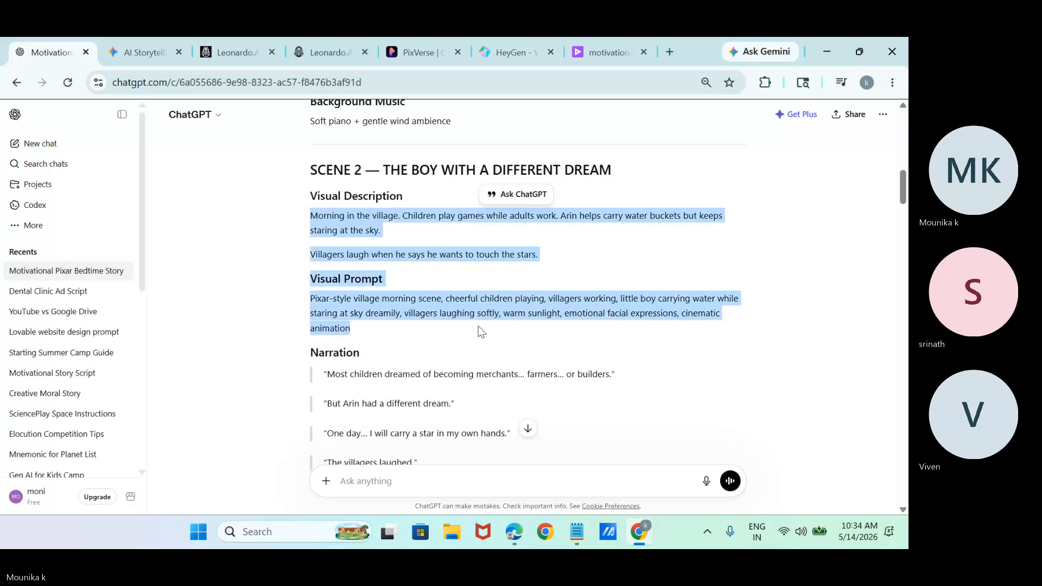
- Return to Google Vids and open the Veo AI video clip generator for the new blank scene
click(601, 48)
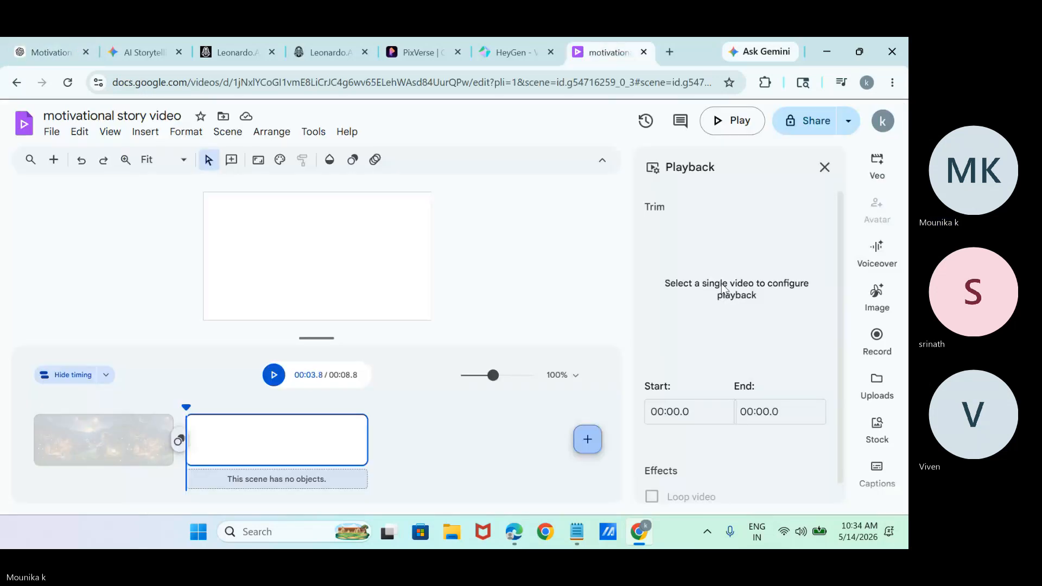
click(889, 164)
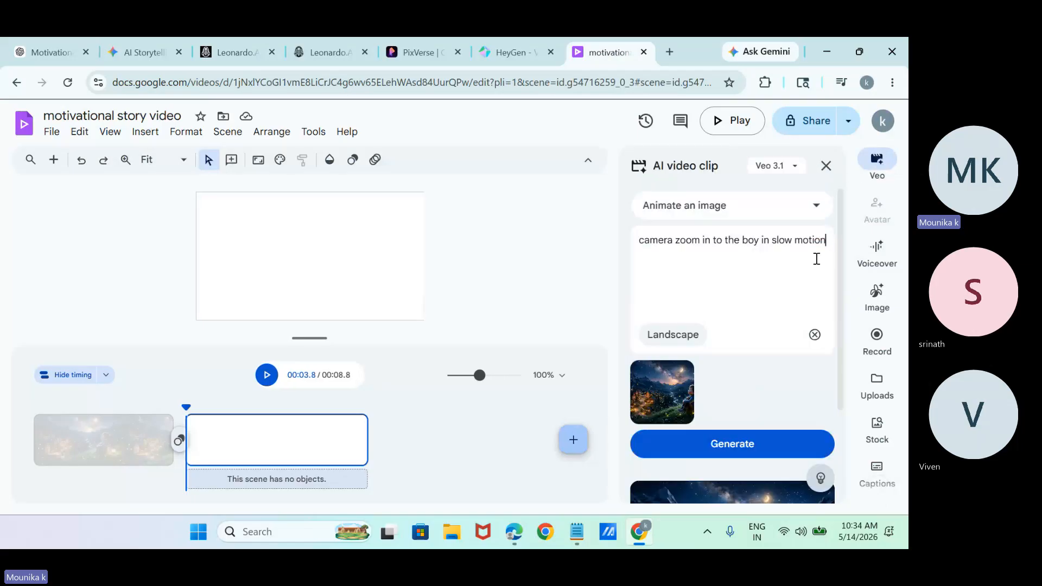
- Switch the AI video clip mode to Create from scratch and accept removing the attached image
click(784, 204)
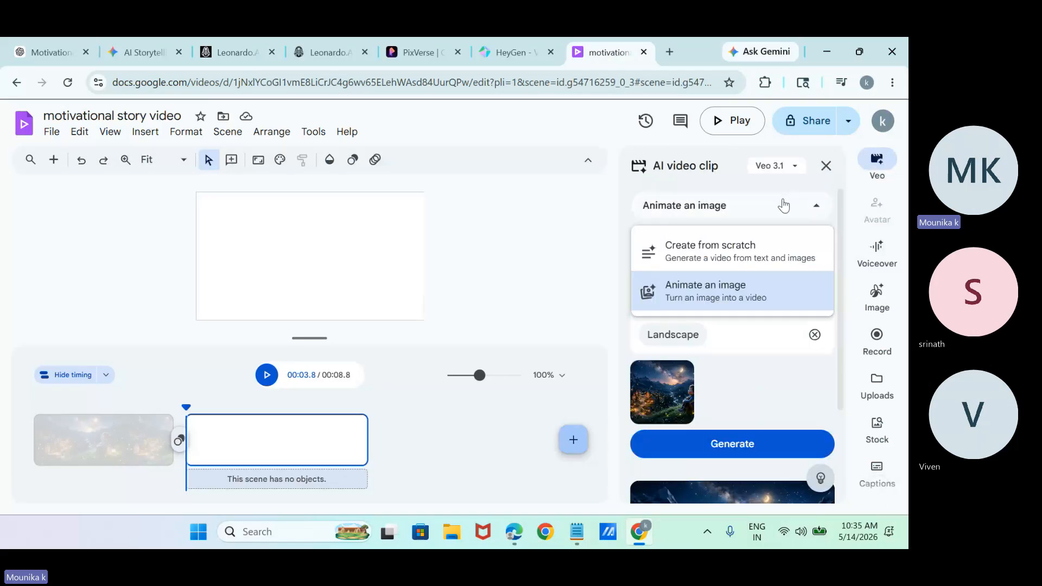
click(744, 248)
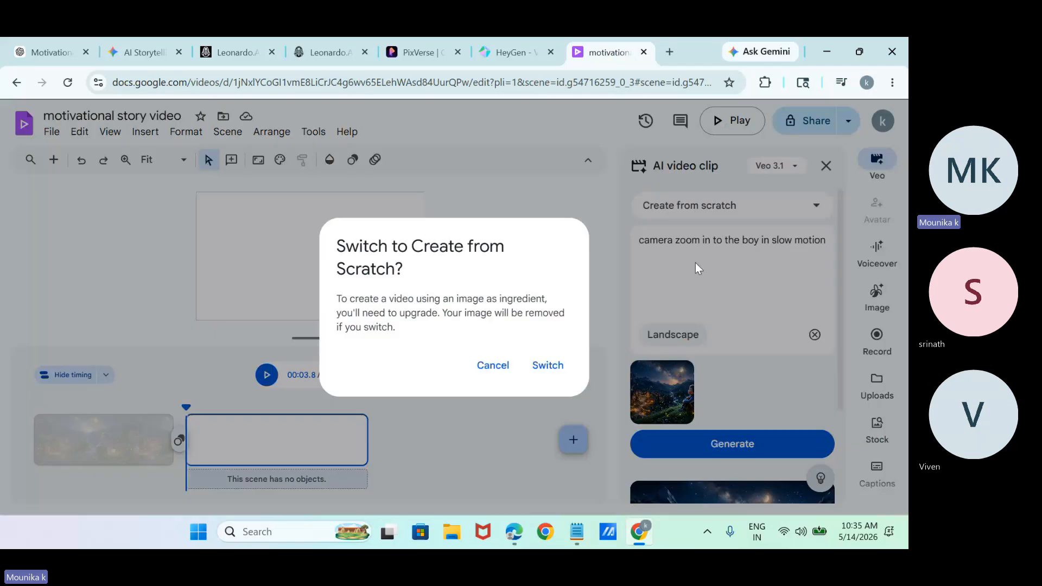
click(546, 365)
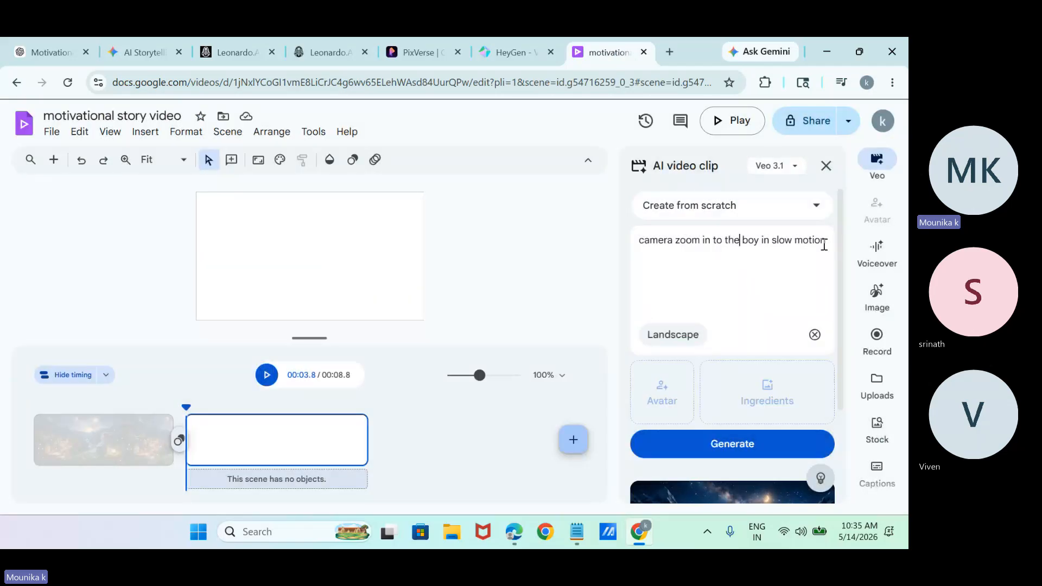
- Replace the camera zoom prompt with the copied description of the village morning scene and generate the clip
drag(822, 306, 630, 260)
key(BackSpace)
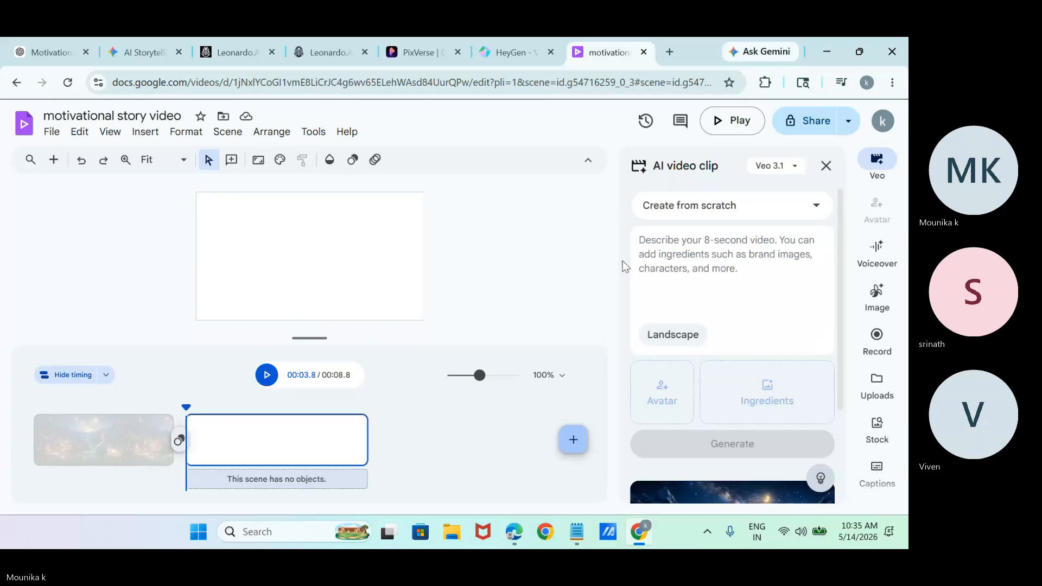
key(ctrl+v)
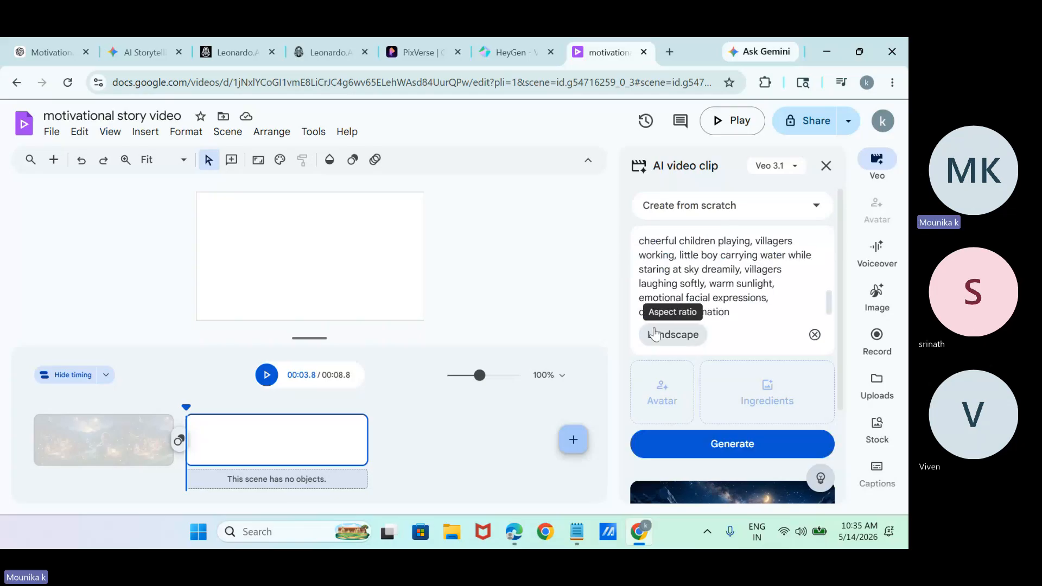
click(734, 442)
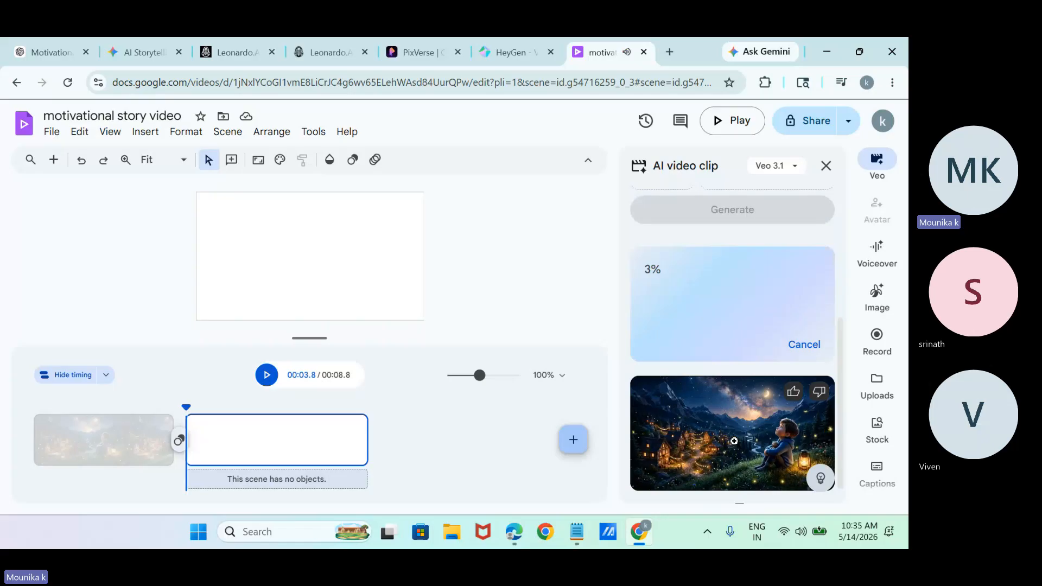
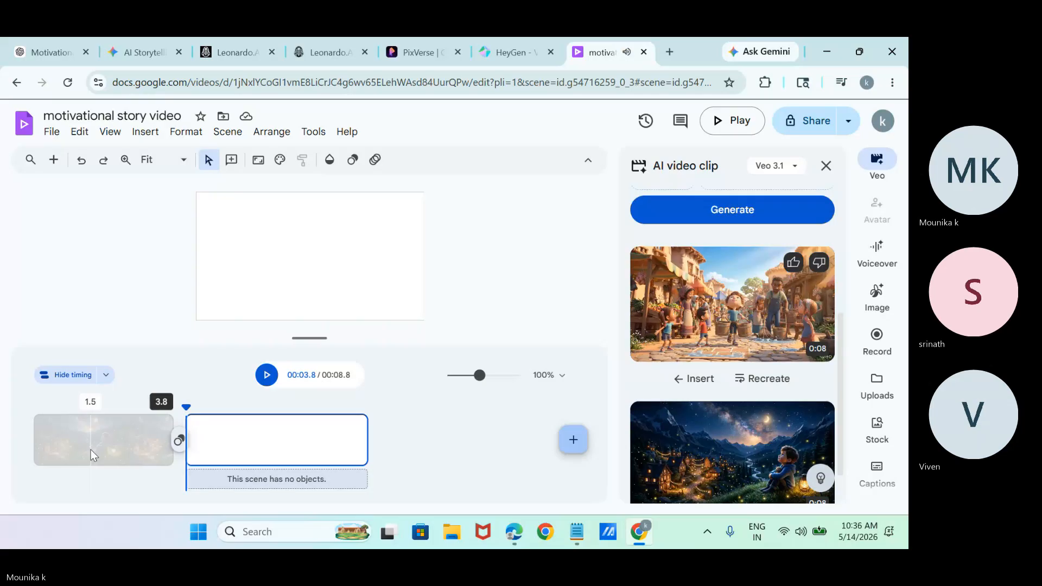
- Insert the generated village clip into the empty second scene and shorten that scene to 3.7 seconds
click(705, 319)
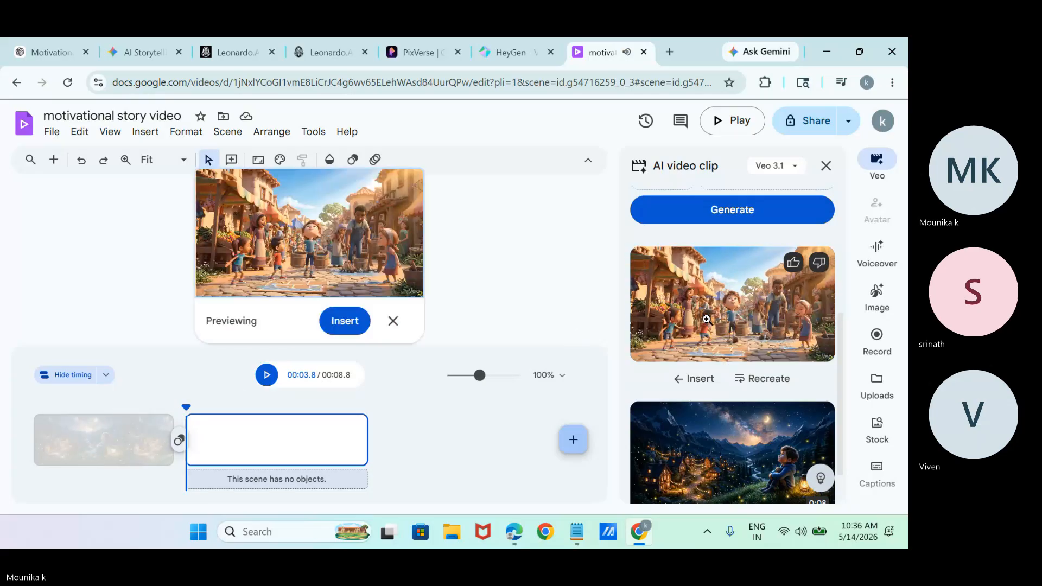
click(344, 321)
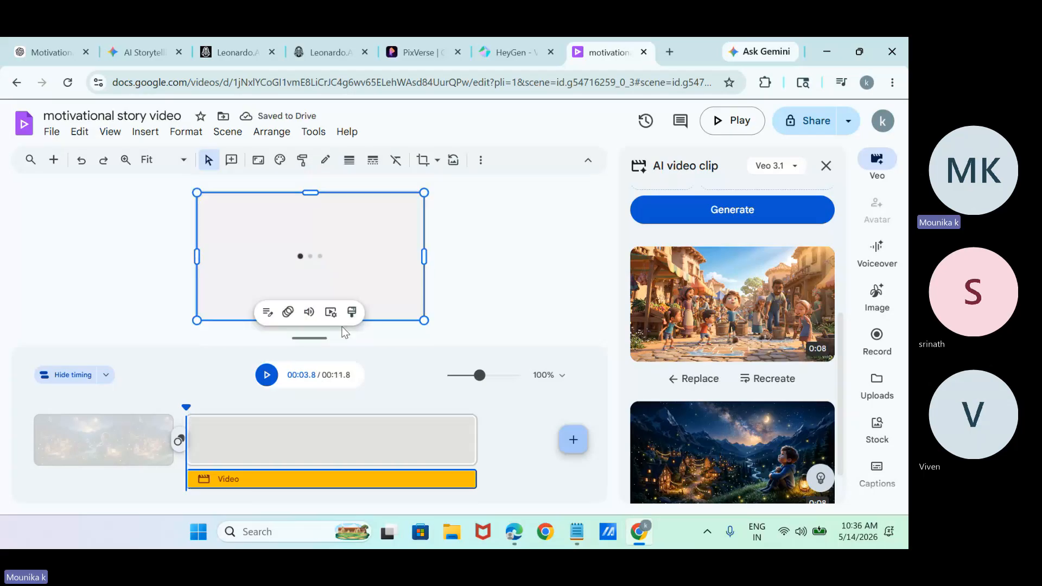
click(506, 314)
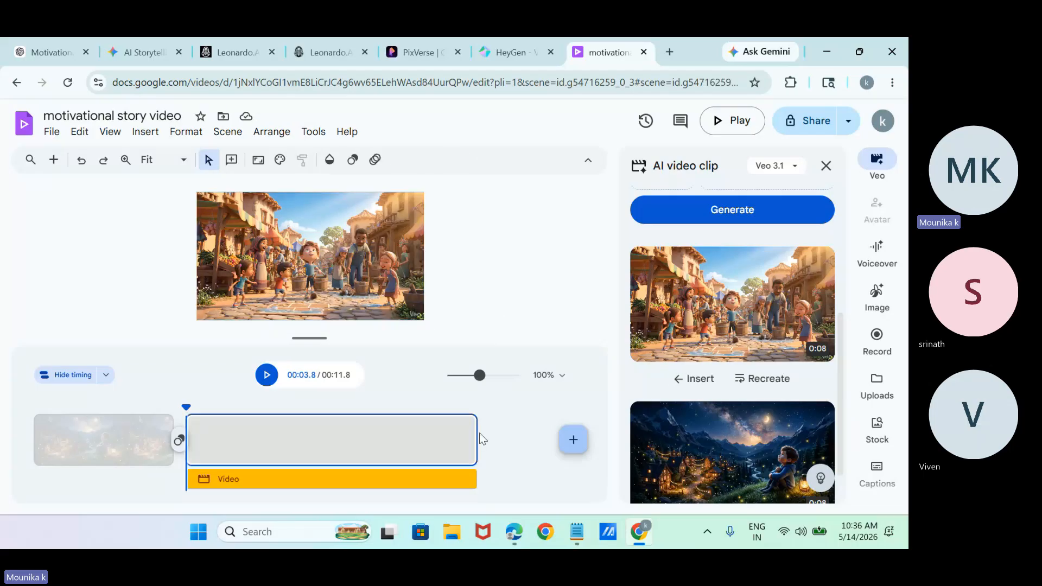
drag(478, 434, 317, 440)
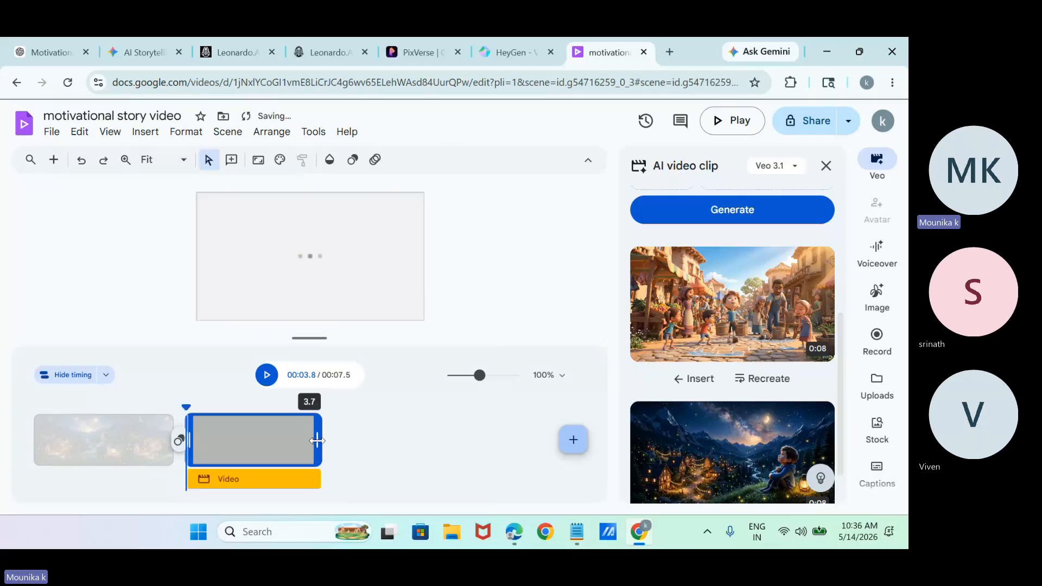
- Open the sound balancing settings for all tracks, set the Scene 2 video volume to 0% and mute it
click(266, 482)
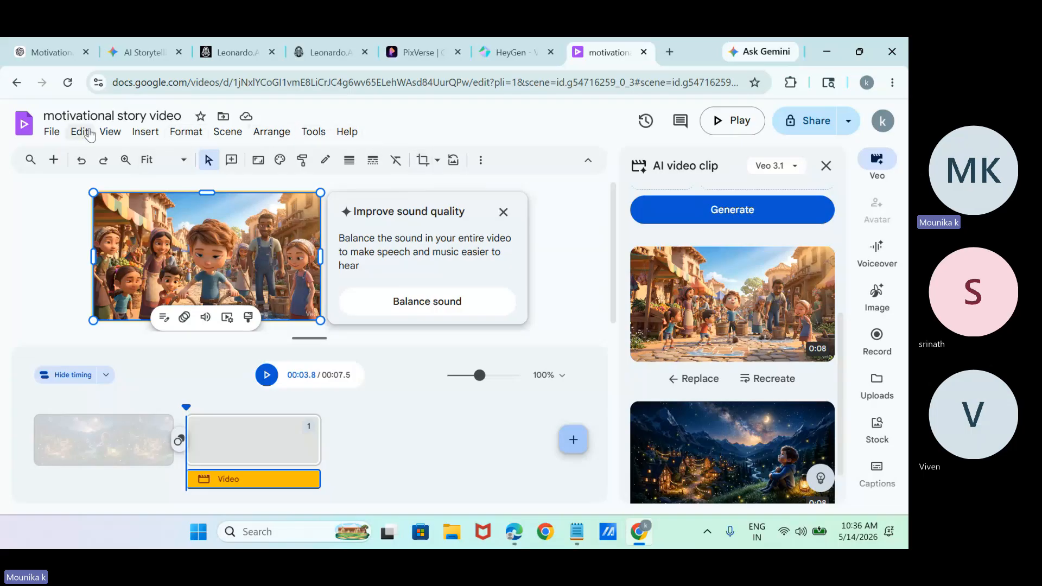
click(418, 300)
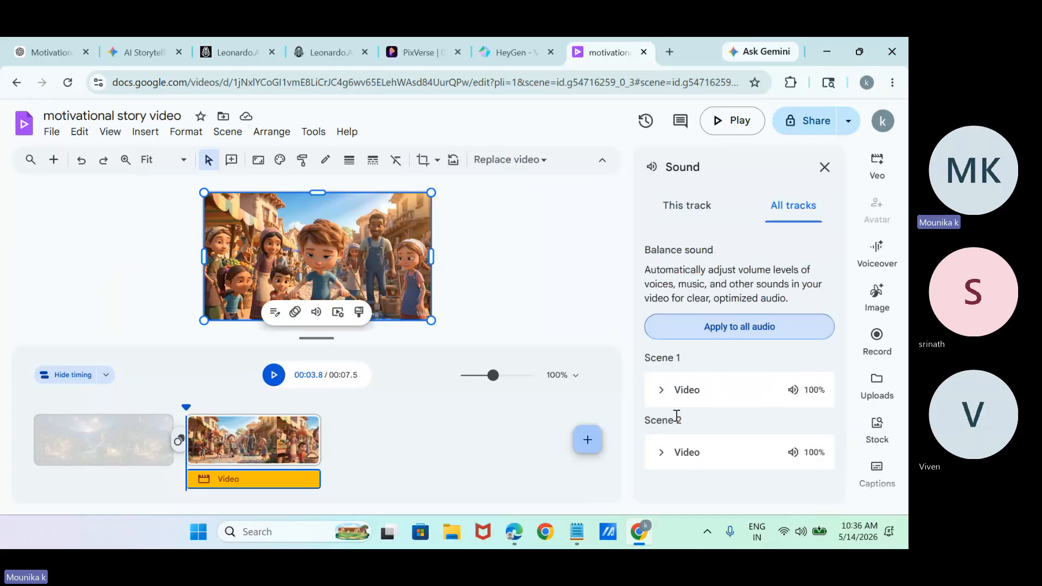
click(786, 455)
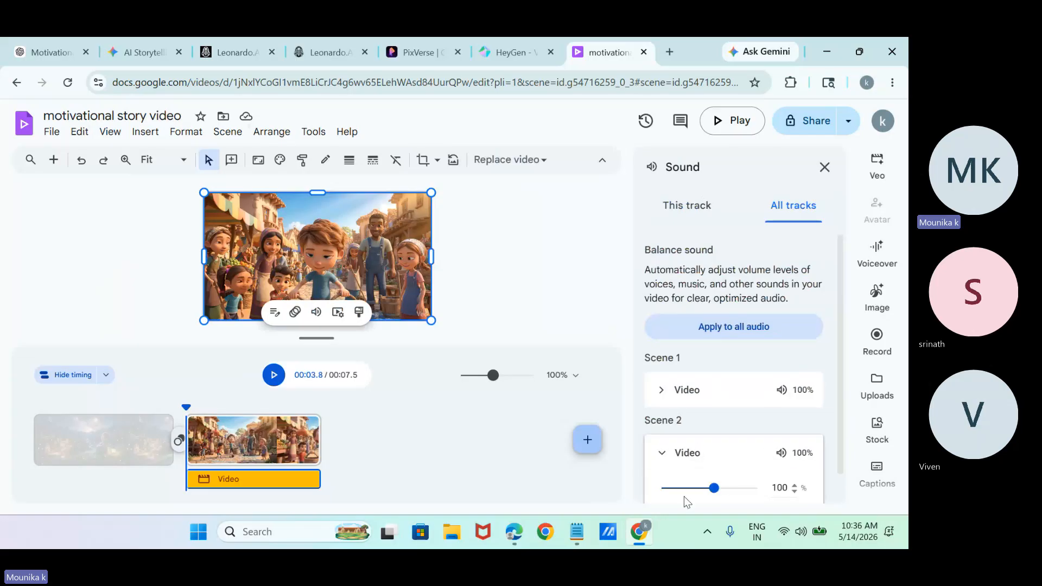
drag(683, 496, 564, 497)
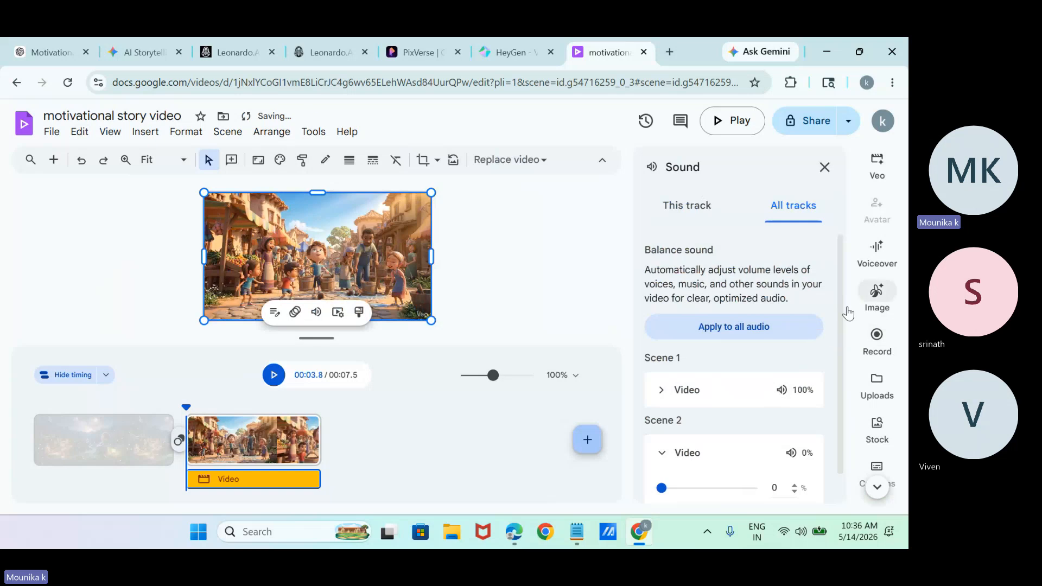
scroll(834, 393, down, 1)
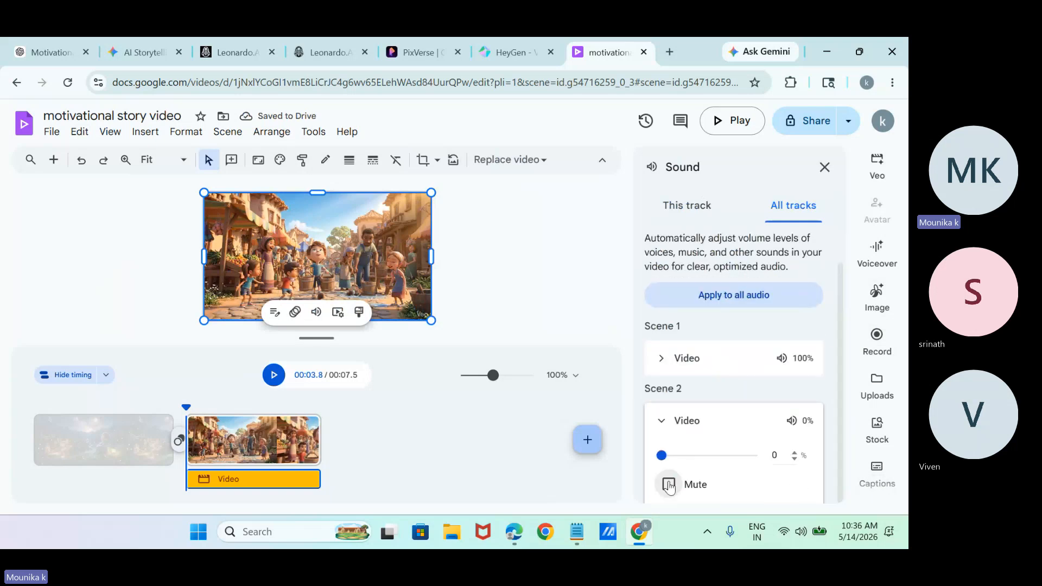
click(669, 485)
click(662, 362)
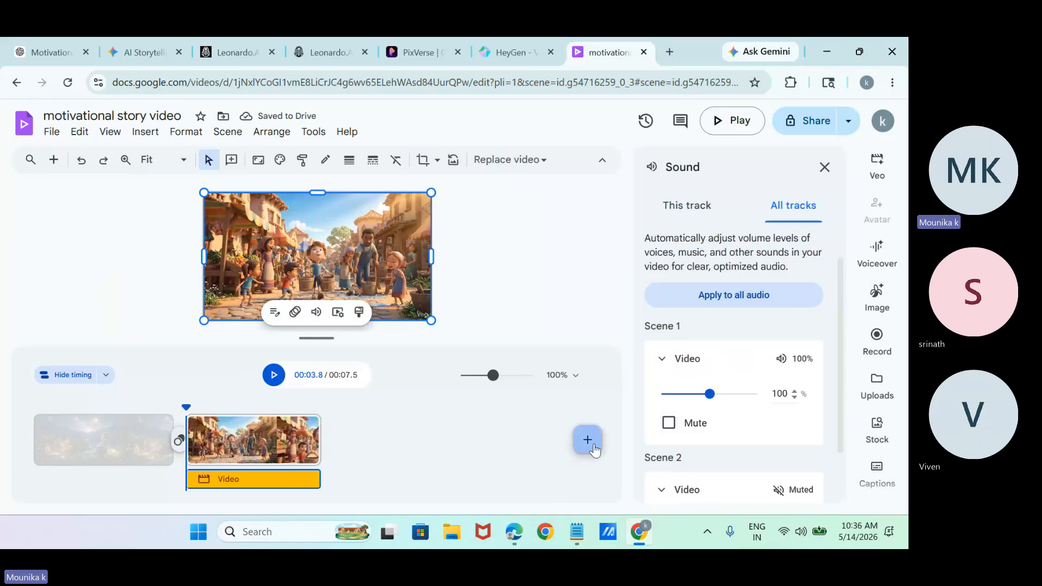
- Play back the second scene to check its sound, then pause it
click(561, 310)
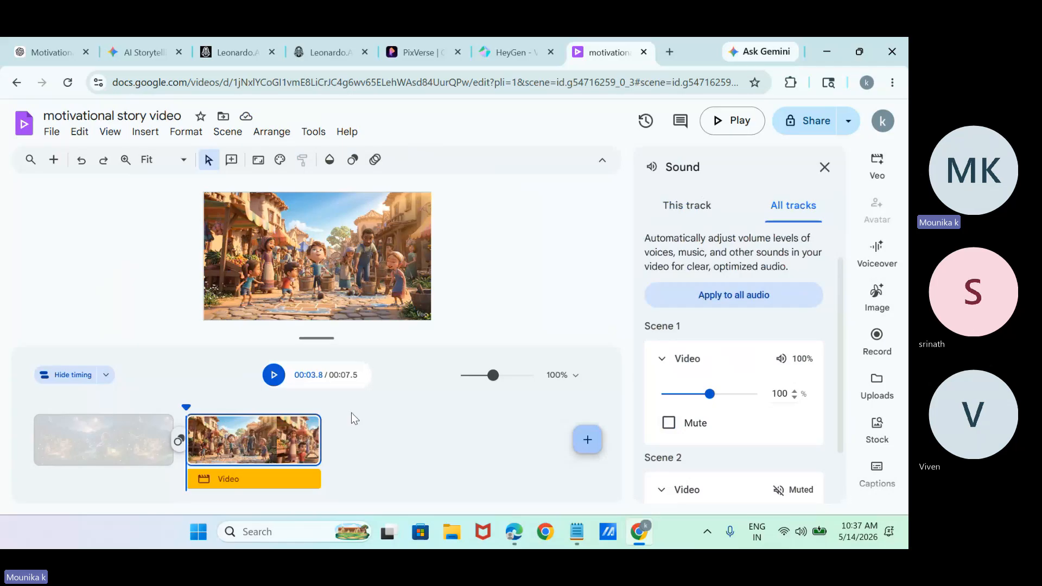
click(273, 374)
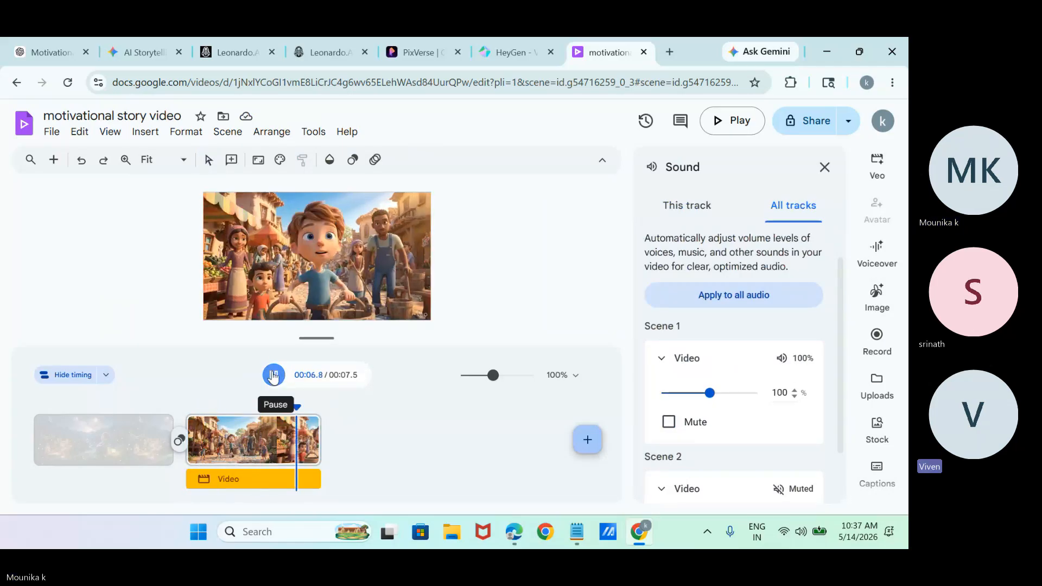
click(274, 374)
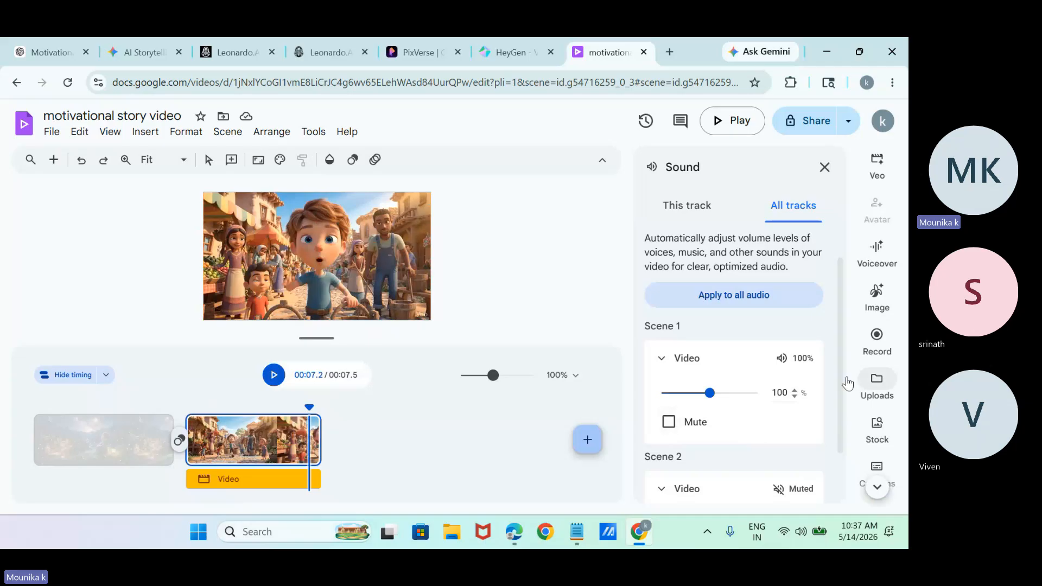
- Unmute the Scene 2 video track, move the playhead near the scene's start and raise its volume to 40%
scroll(850, 434, down, 1)
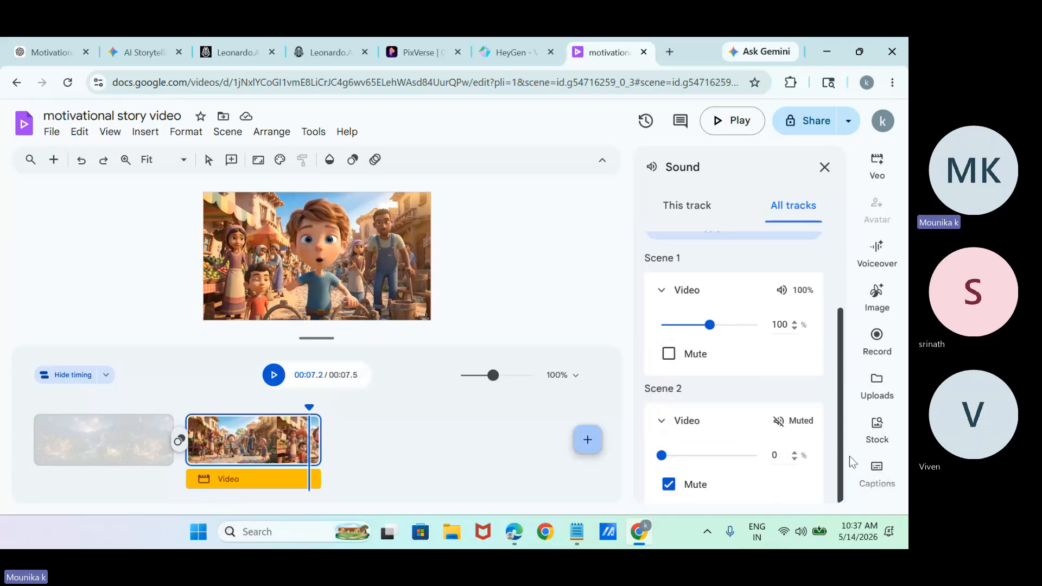
click(669, 484)
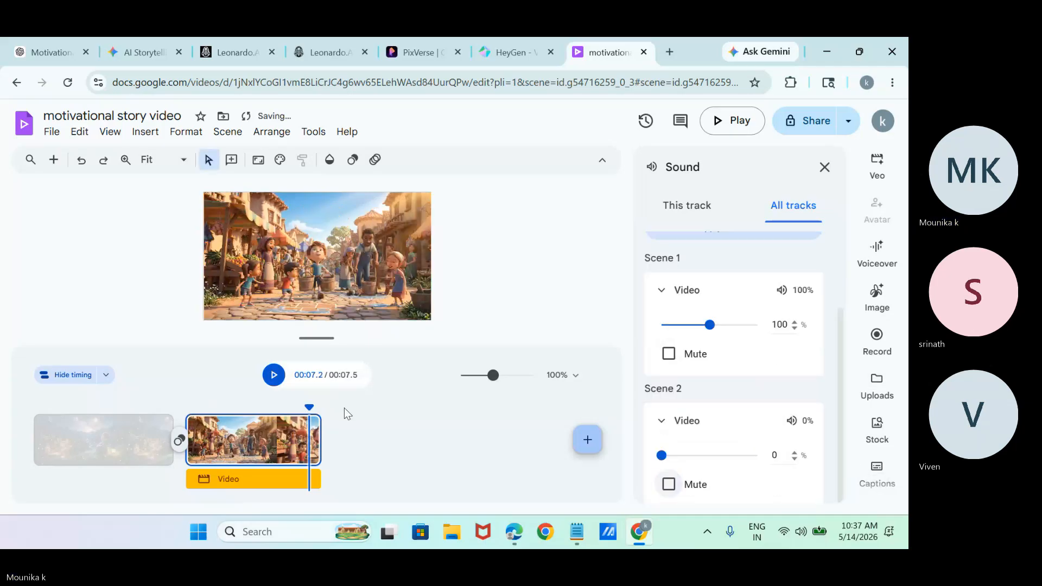
click(204, 392)
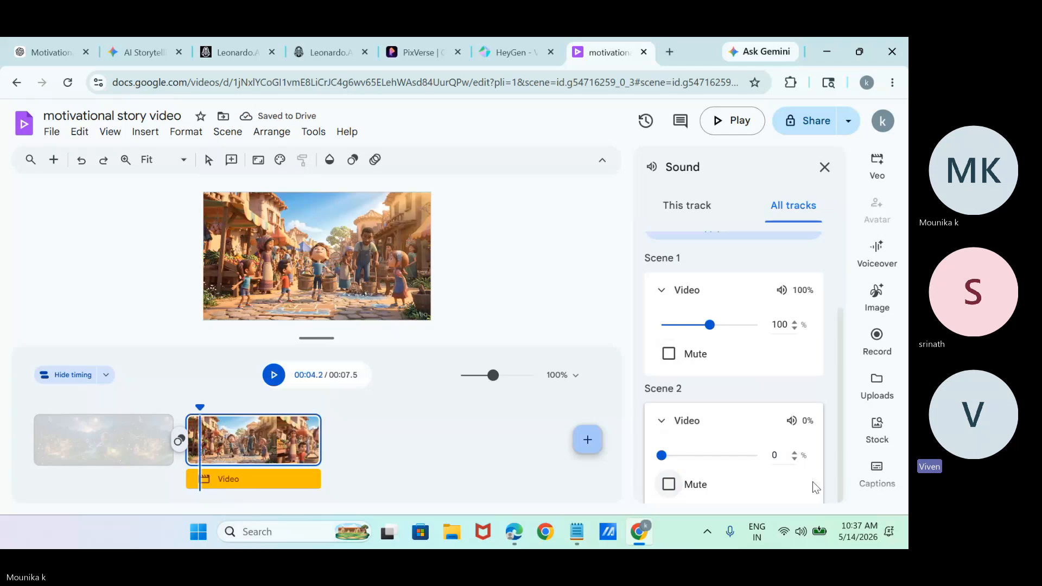
click(671, 455)
key(Right)
key(Right)
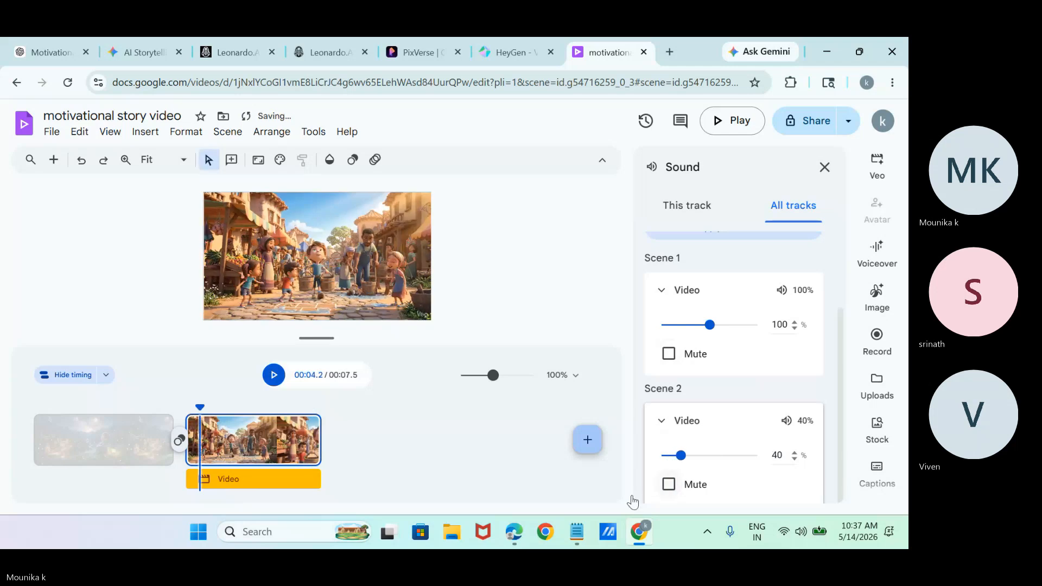
- Switch to the Microsoft Teams meeting and stop the current screen share
mouse_move(514, 530)
click(454, 467)
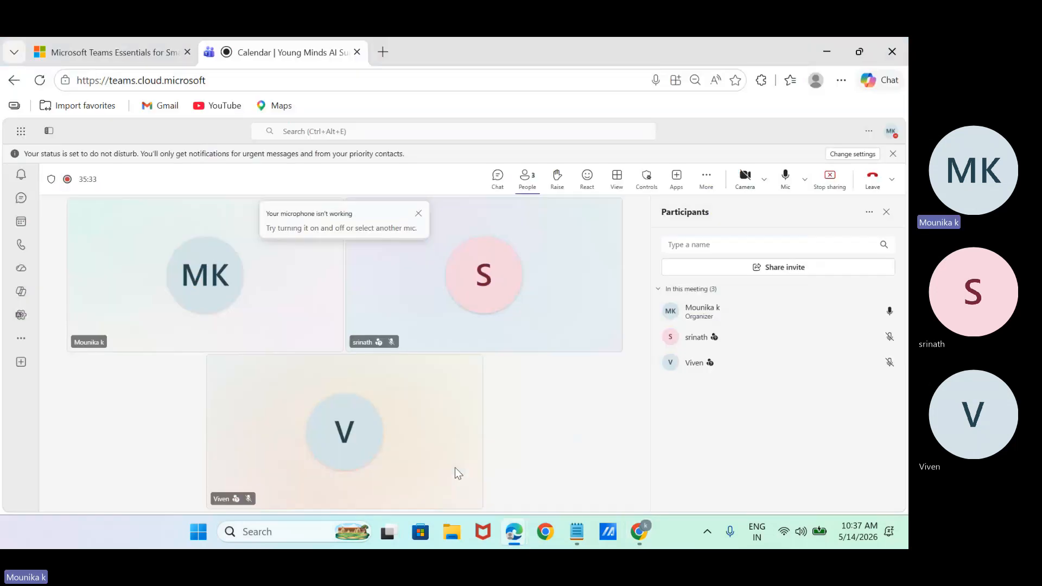
click(829, 179)
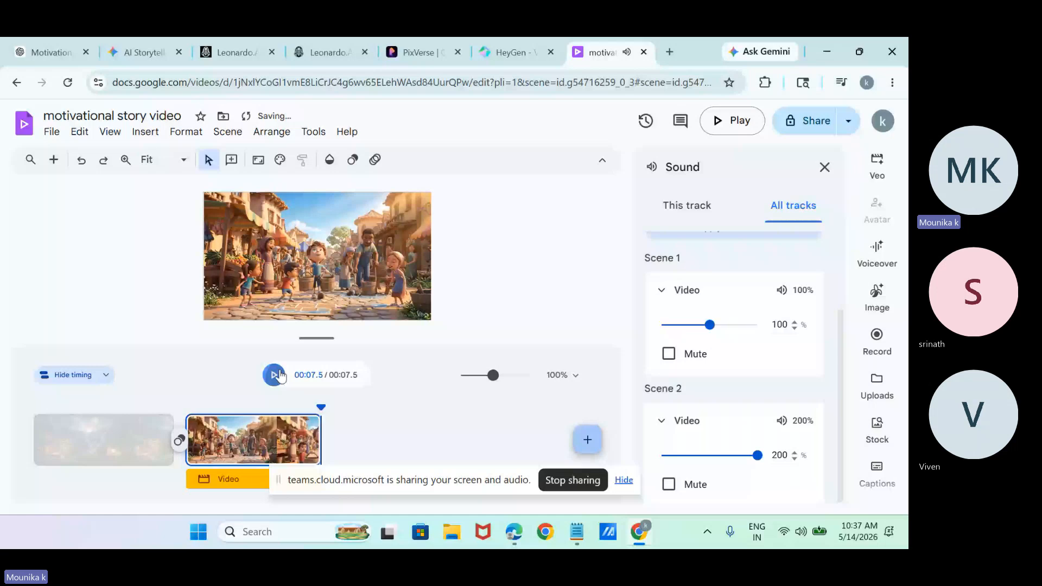
- Play the second scene to hear its audio, then mute the Scene 2 video track and collapse its settings
click(274, 375)
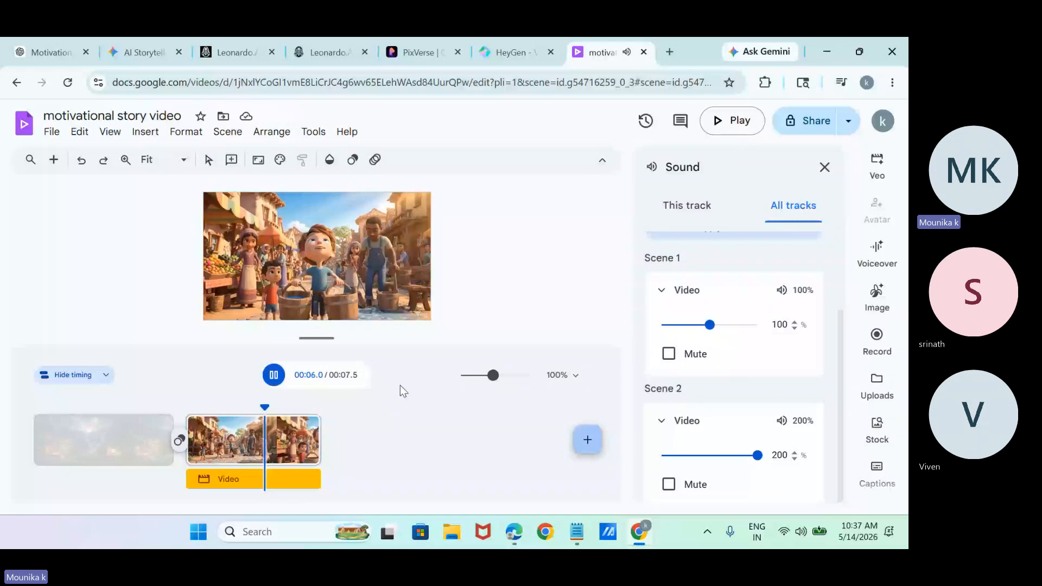
click(668, 484)
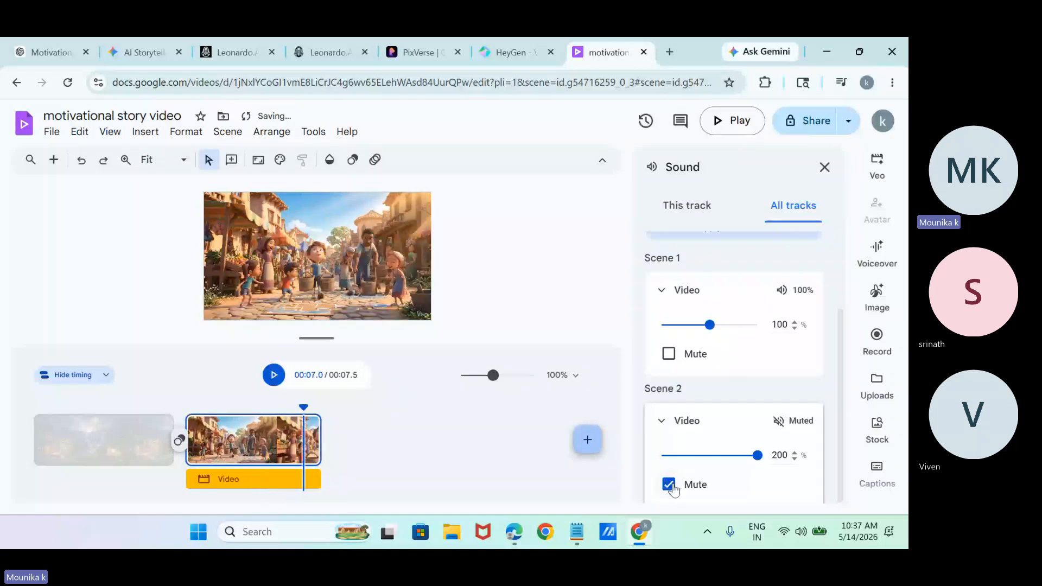
click(659, 421)
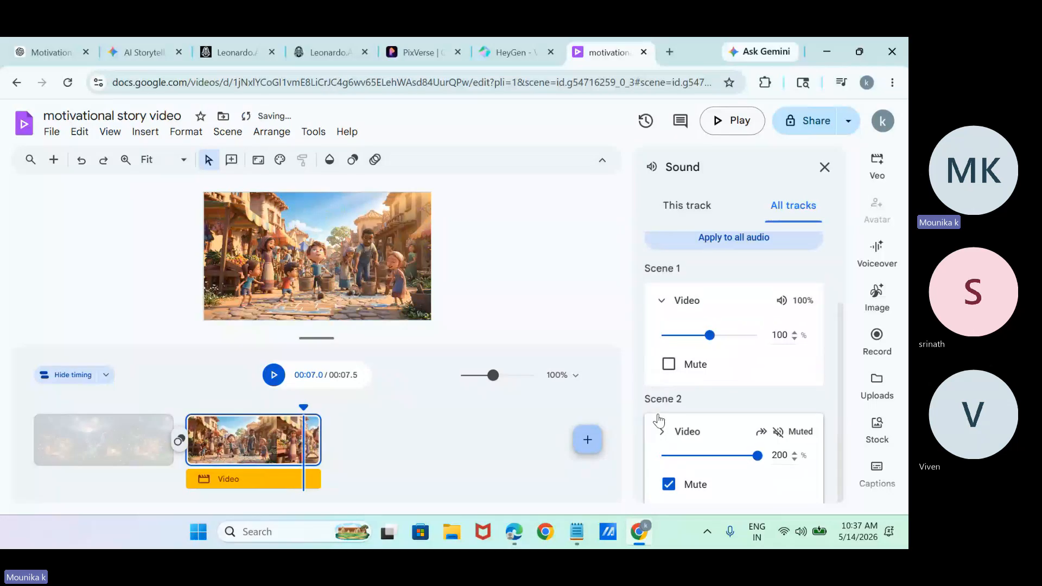
- Add an empty third scene and copy Scene 3's visual description and visual prompt from the ChatGPT script
click(589, 438)
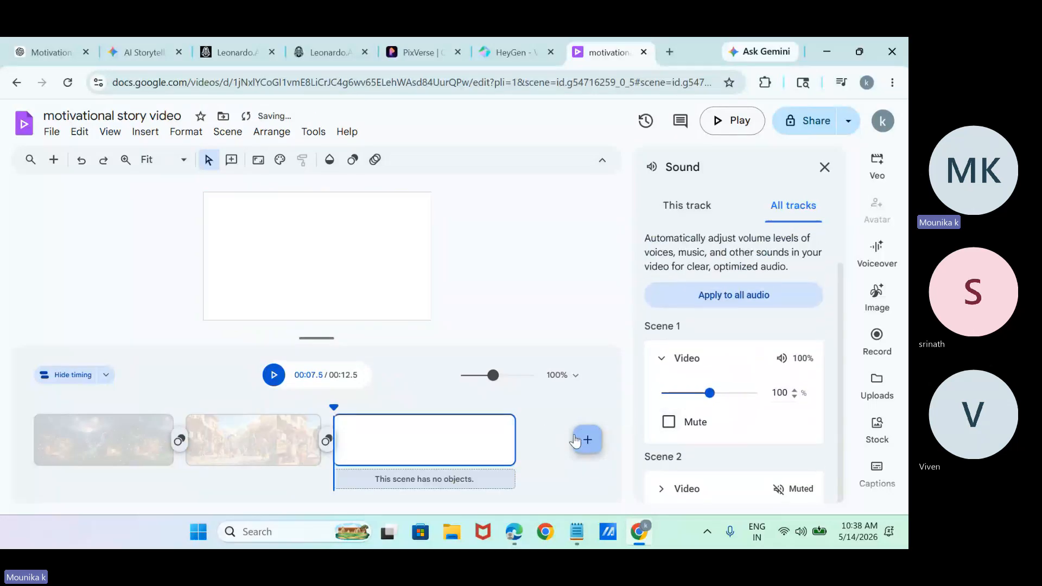
click(38, 46)
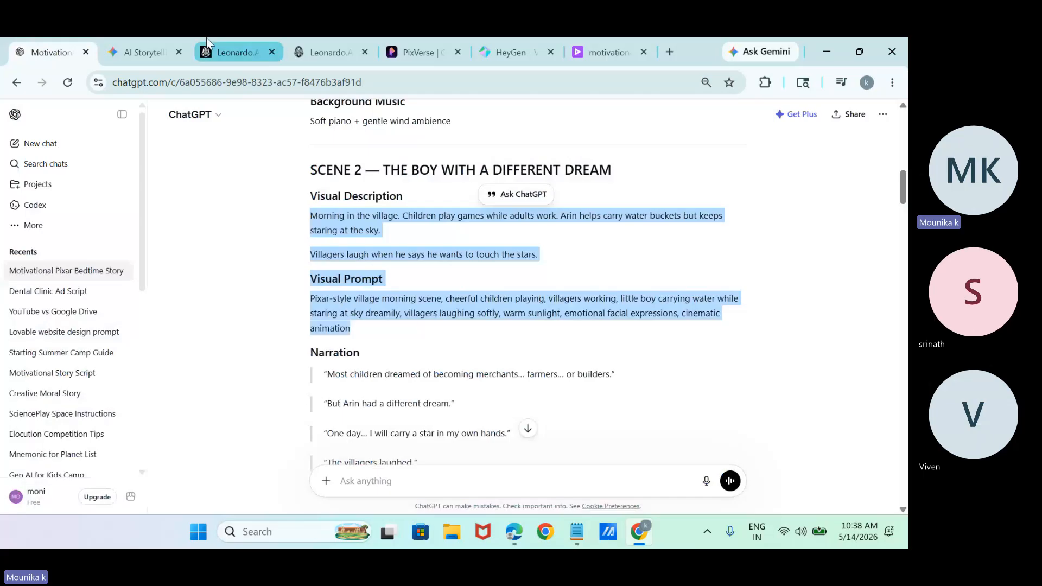
drag(904, 185, 904, 217)
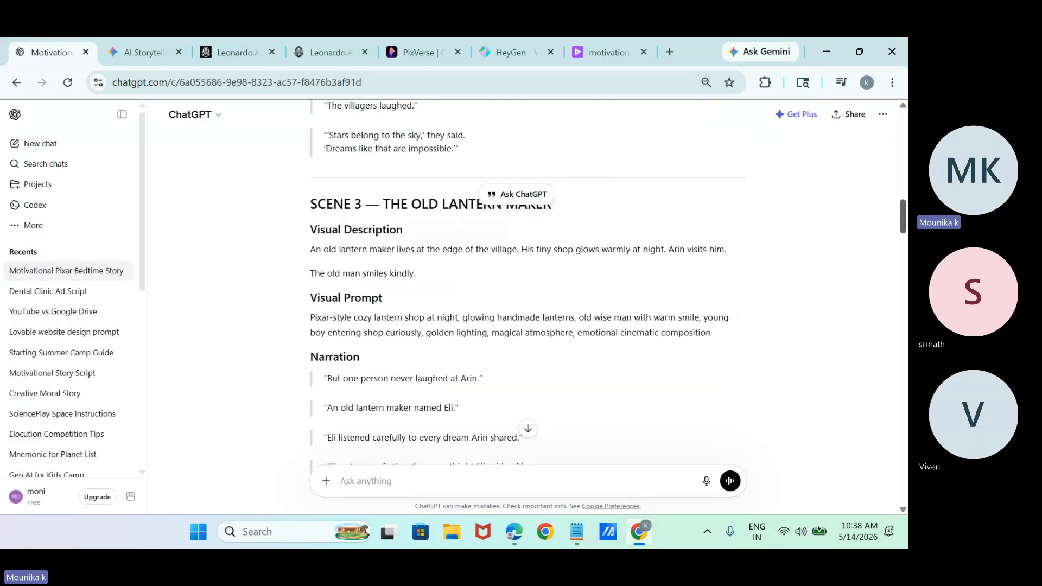
drag(311, 235, 739, 339)
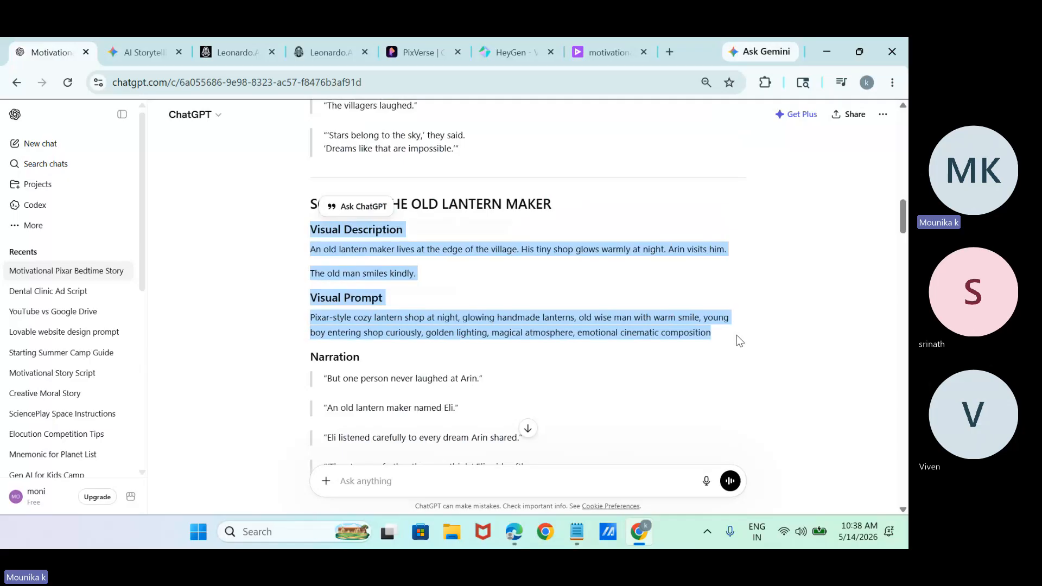
- In the motivational story video, replace the old Veo prompt with Scene 3's copied lantern shop description and generate the clip
click(620, 48)
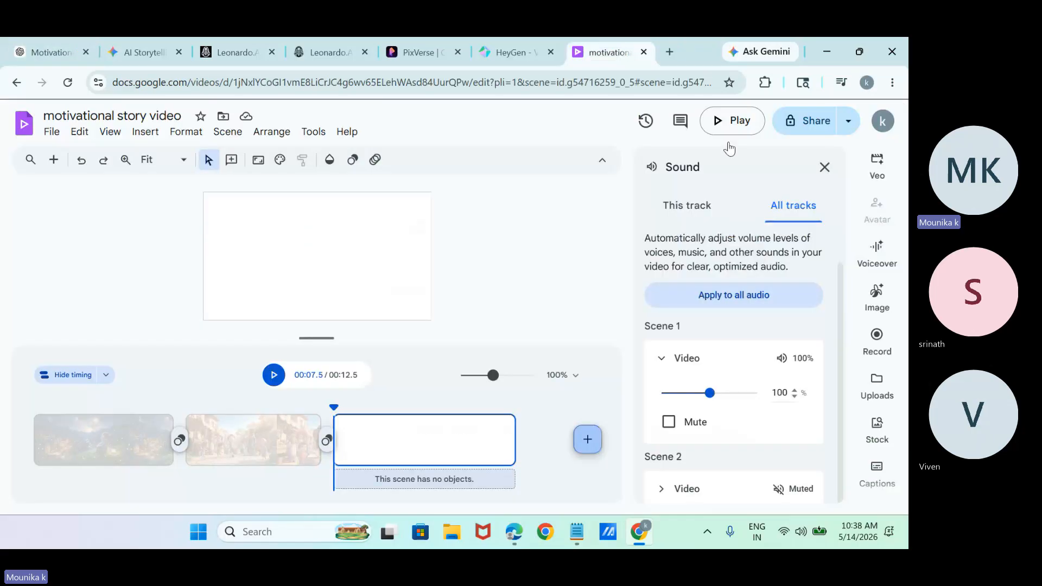
click(877, 160)
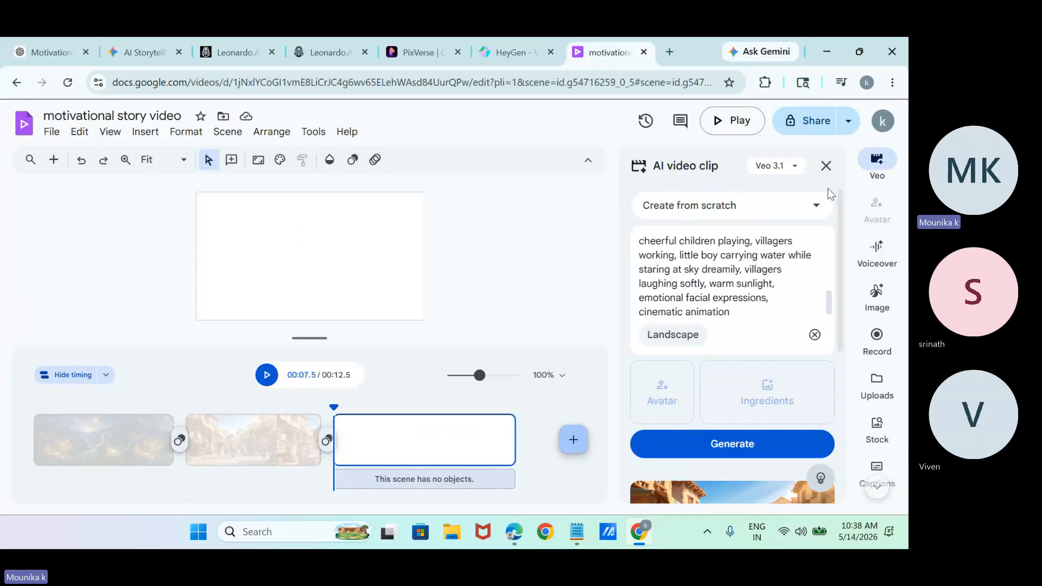
drag(641, 260, 798, 318)
key(BackSpace)
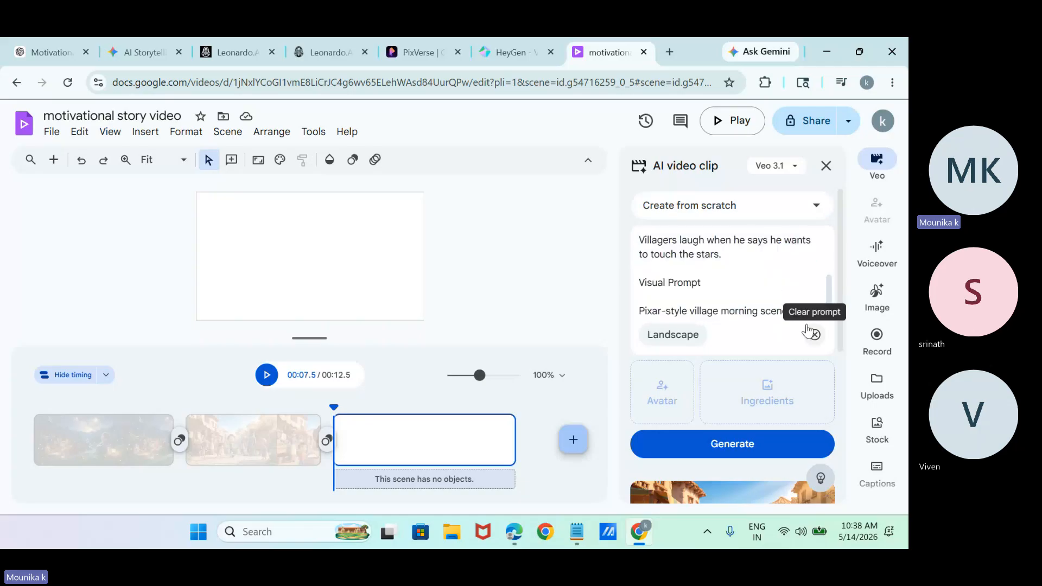
key(ctrl+a)
key(BackSpace)
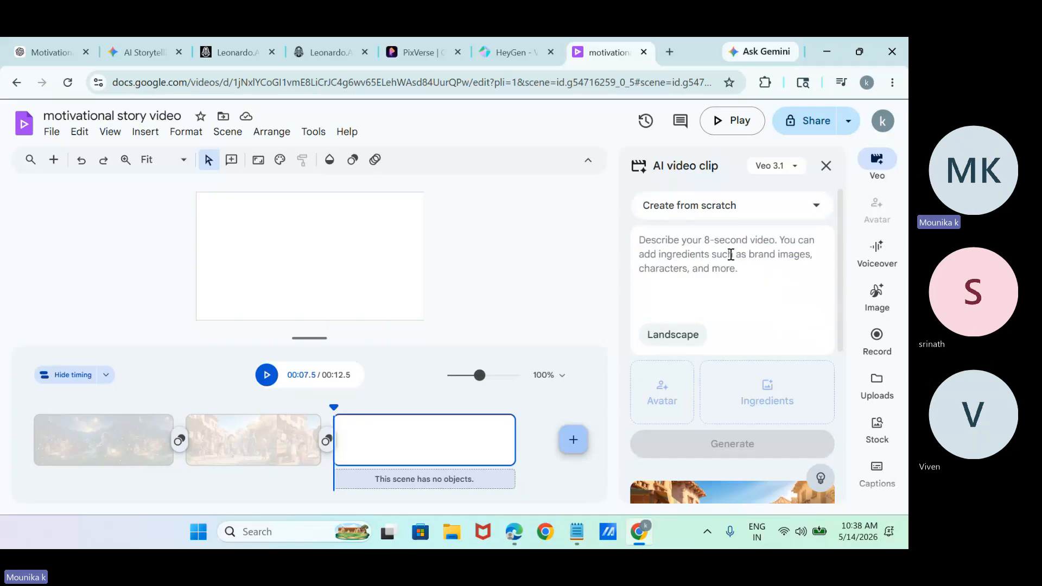
text(Pixar-style cozy lantern shop at night, glowing handmade lanterns, old wise man with warm smile, young boy entering shop curiously, golden lighting, magical atmosphere, emotional cinematic composition)
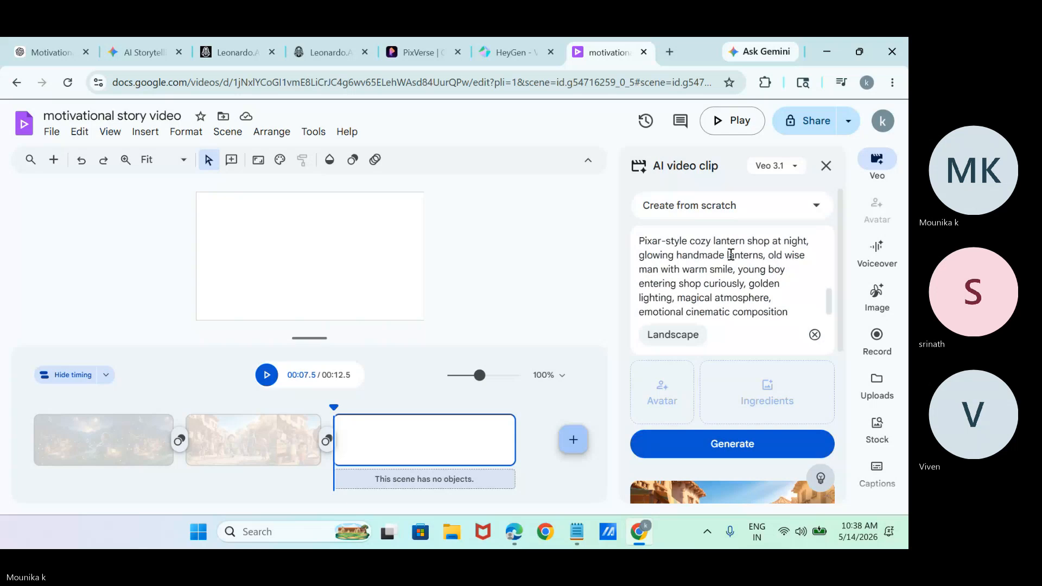
key(Return)
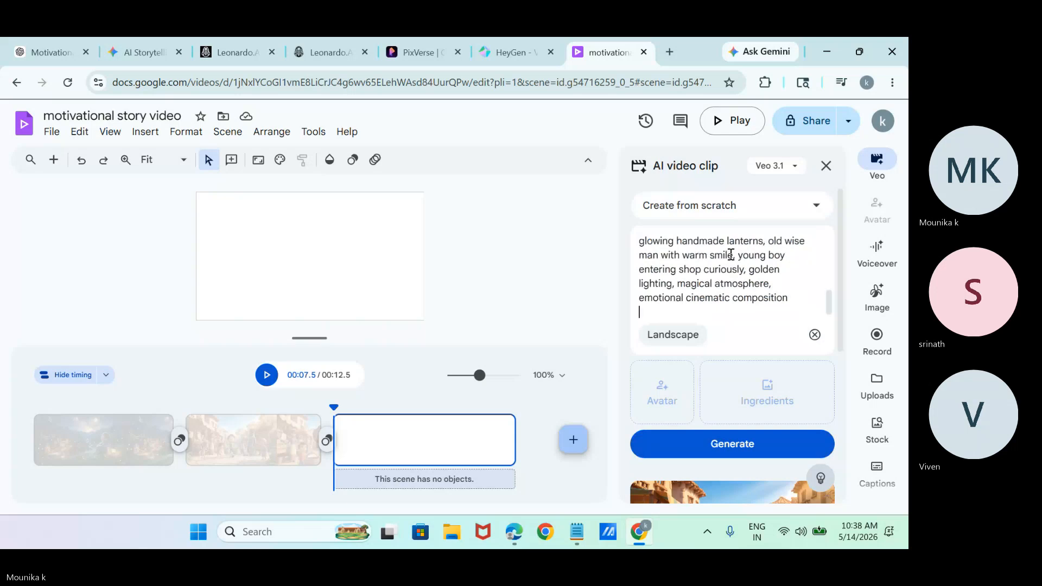
click(748, 443)
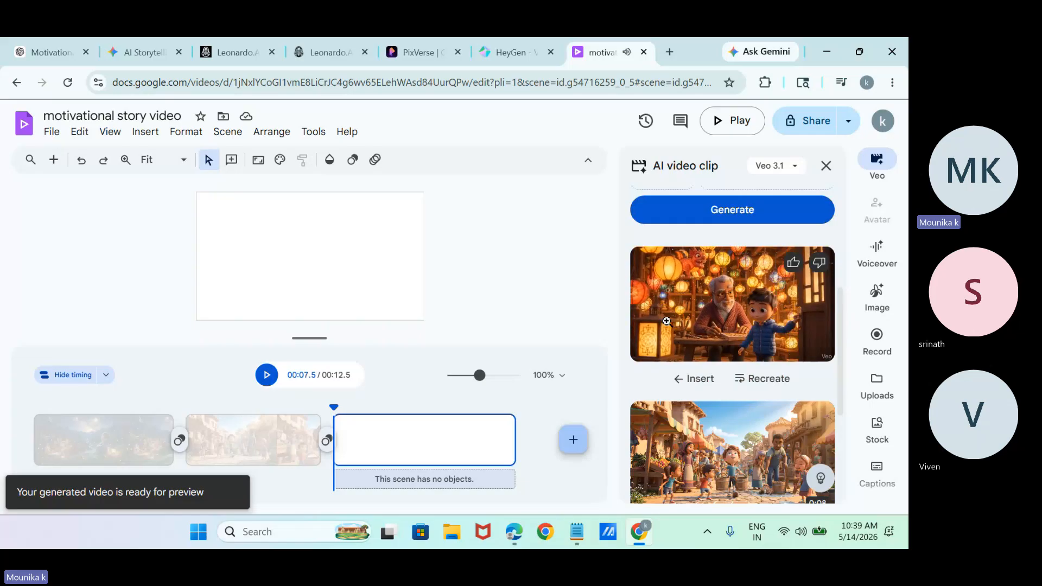
- Preview the generated lantern shop clip, insert it into the empty third scene and play that scene
click(666, 321)
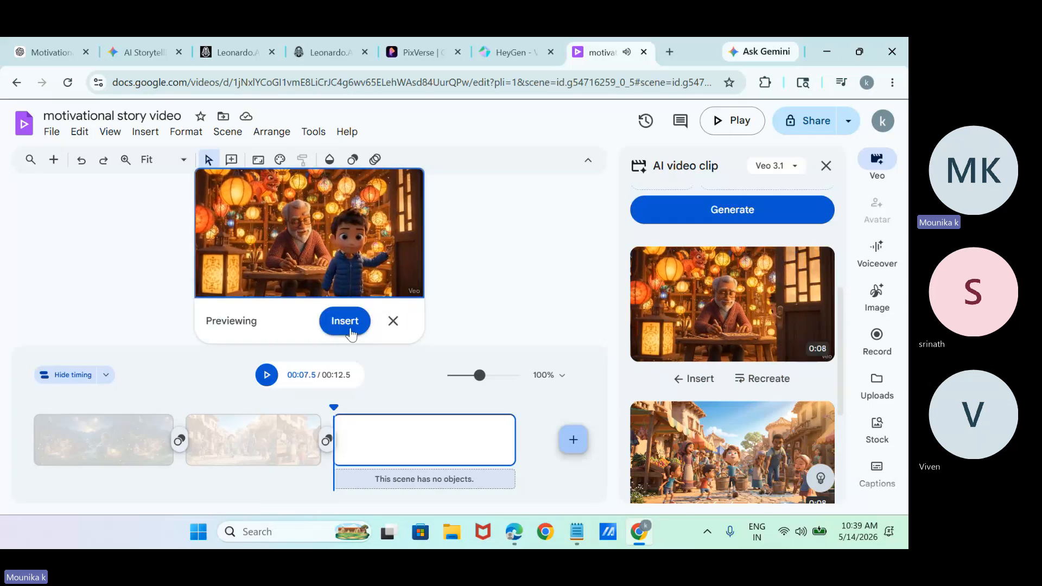
click(350, 328)
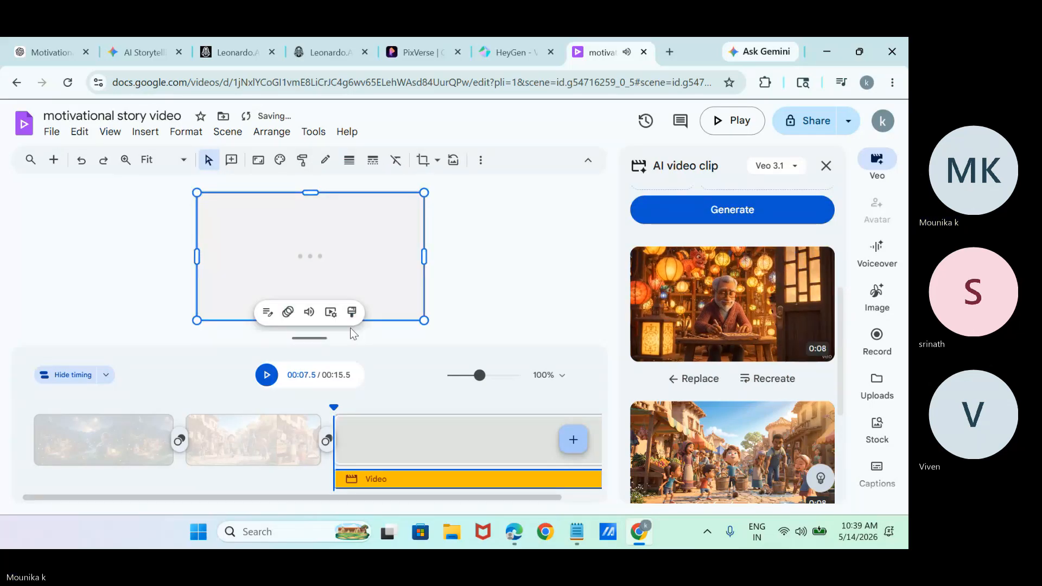
click(261, 382)
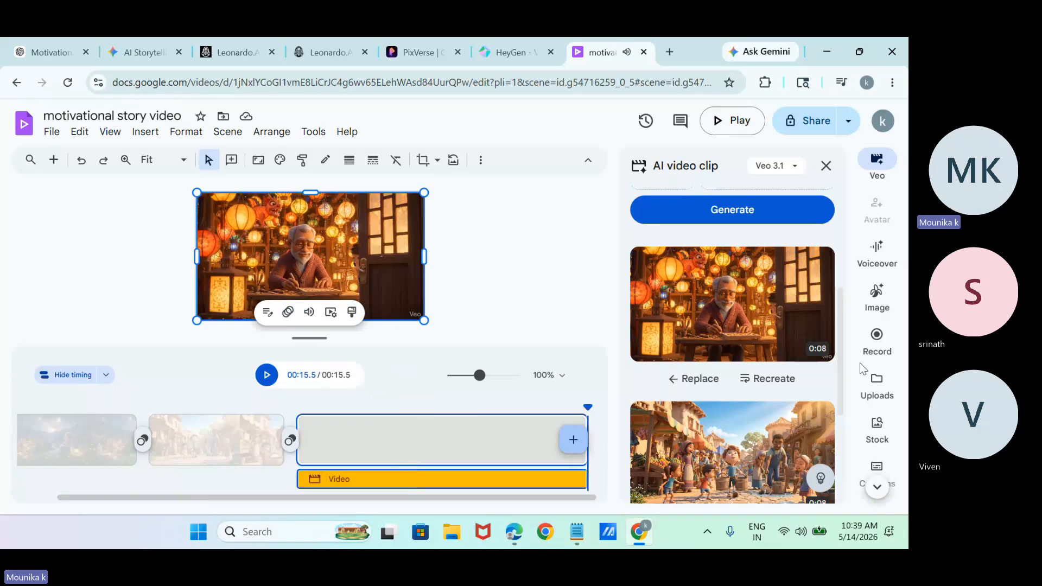
- Preview the lantern shop clip again from the generated clips and insert a second copy of it into the third scene
scroll(842, 378, down, 1)
scroll(842, 379, down, 4)
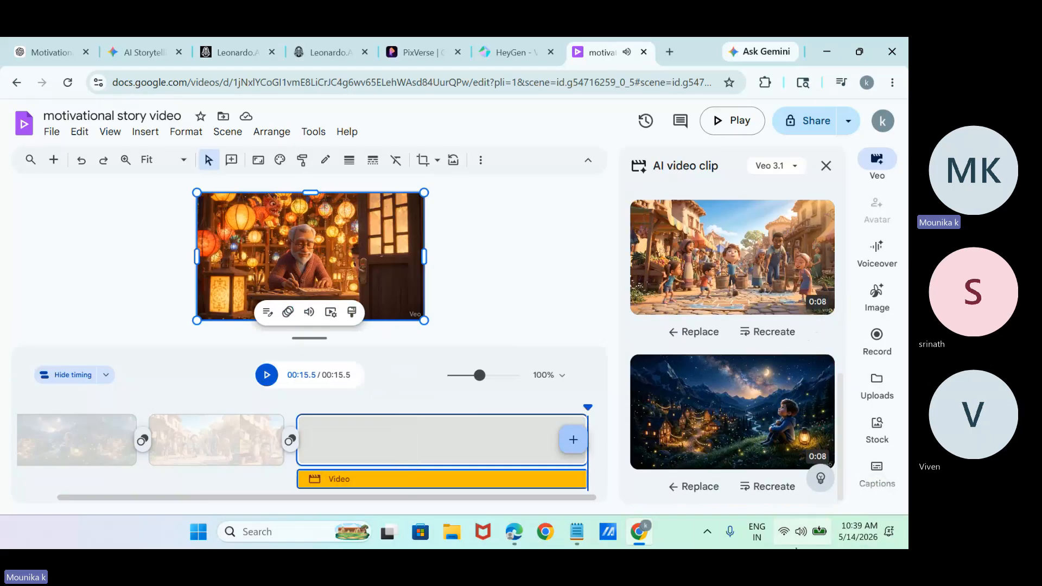
click(529, 442)
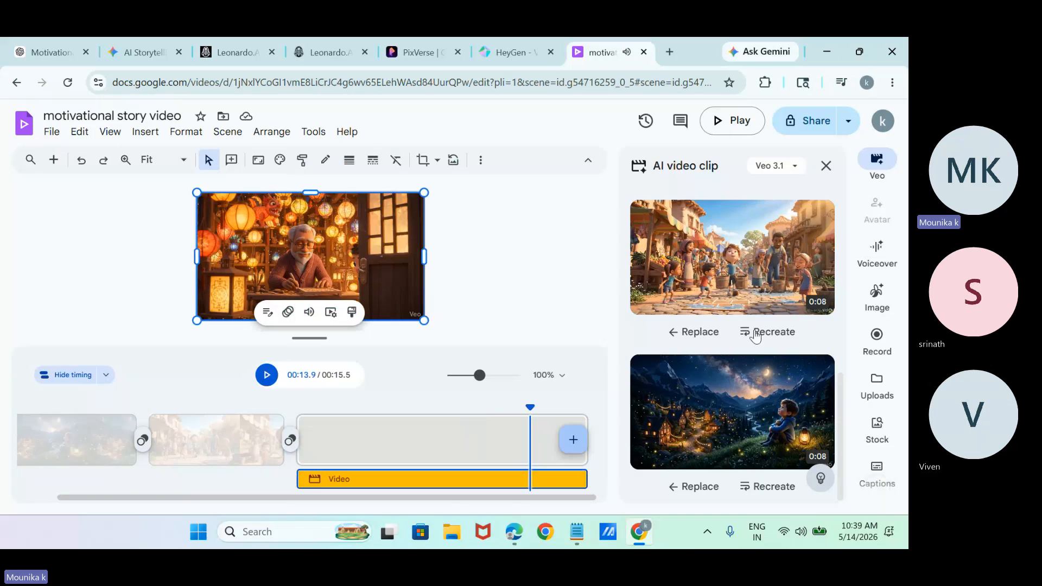
drag(841, 459, 827, 228)
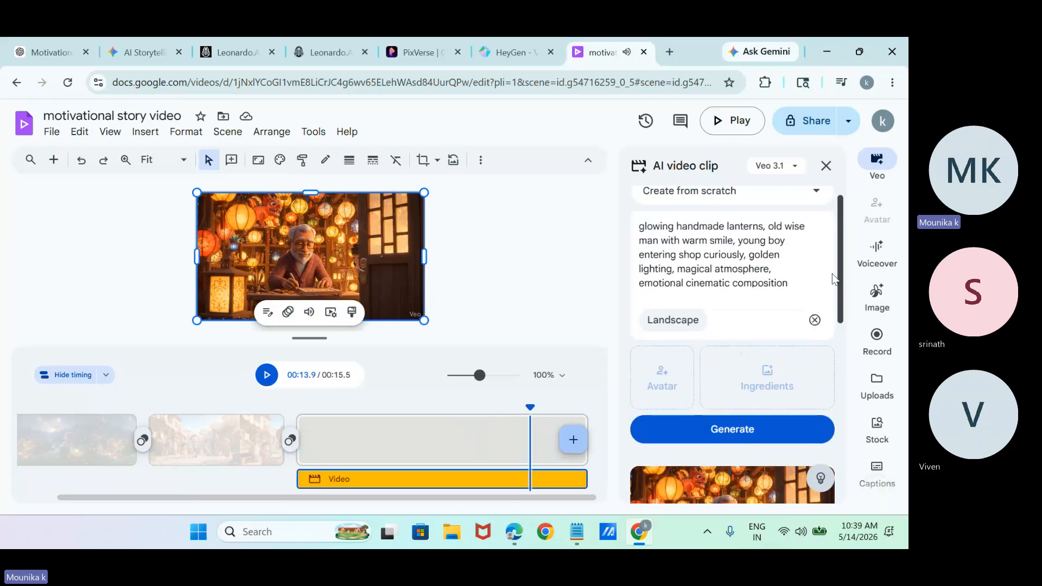
scroll(828, 213, down, 3)
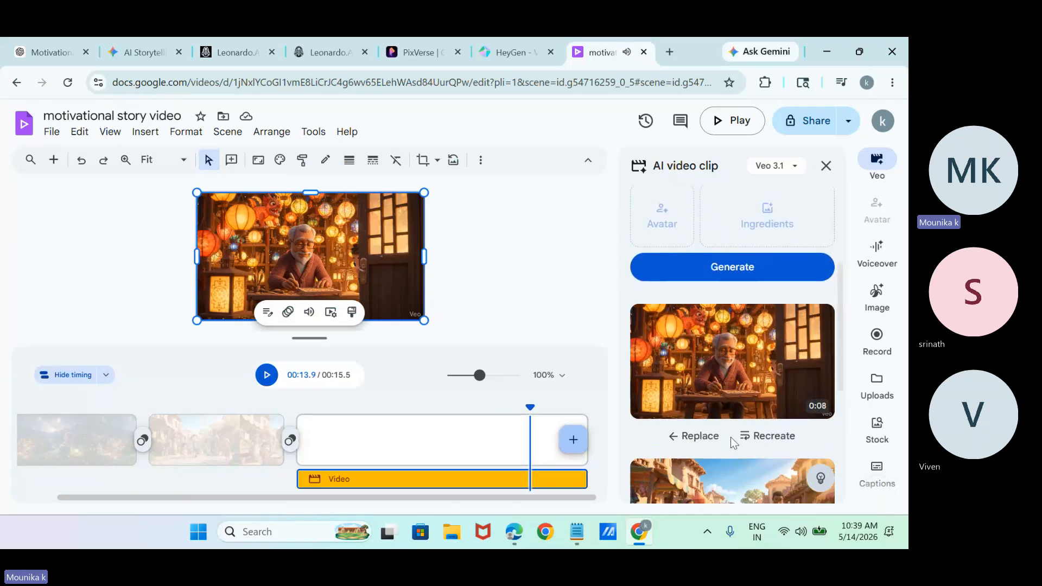
click(752, 373)
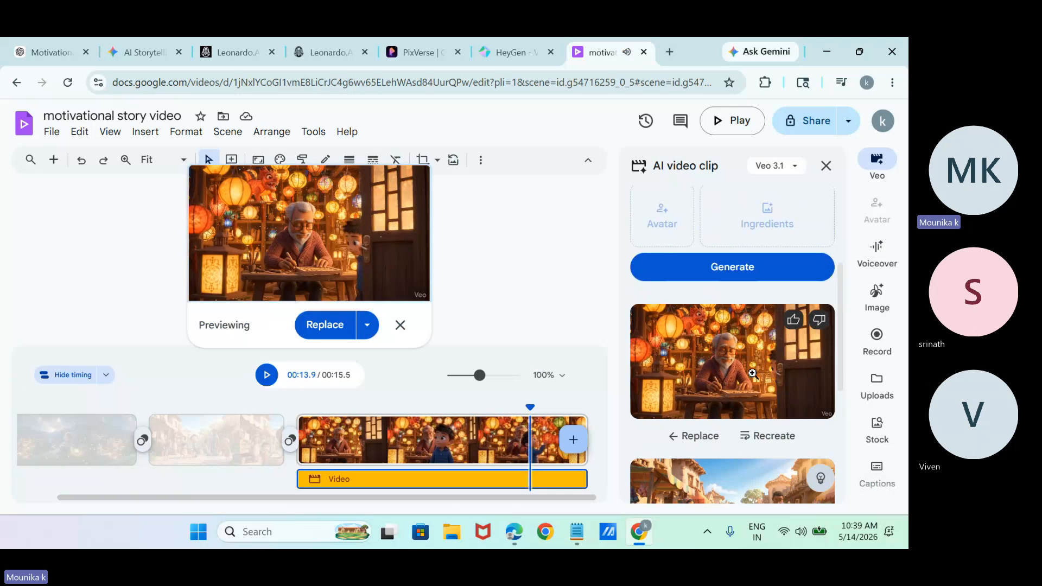
click(367, 325)
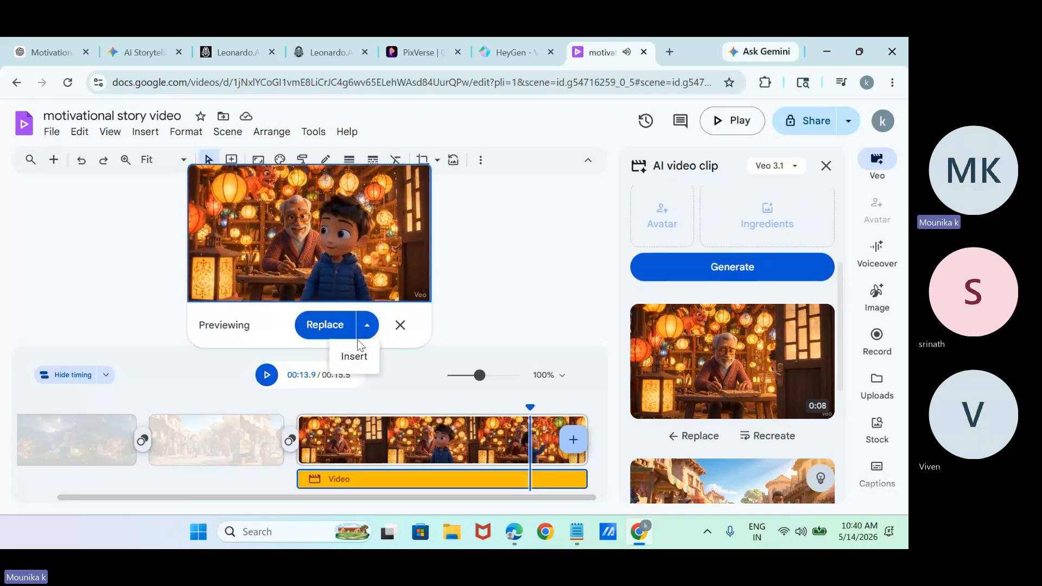
click(357, 355)
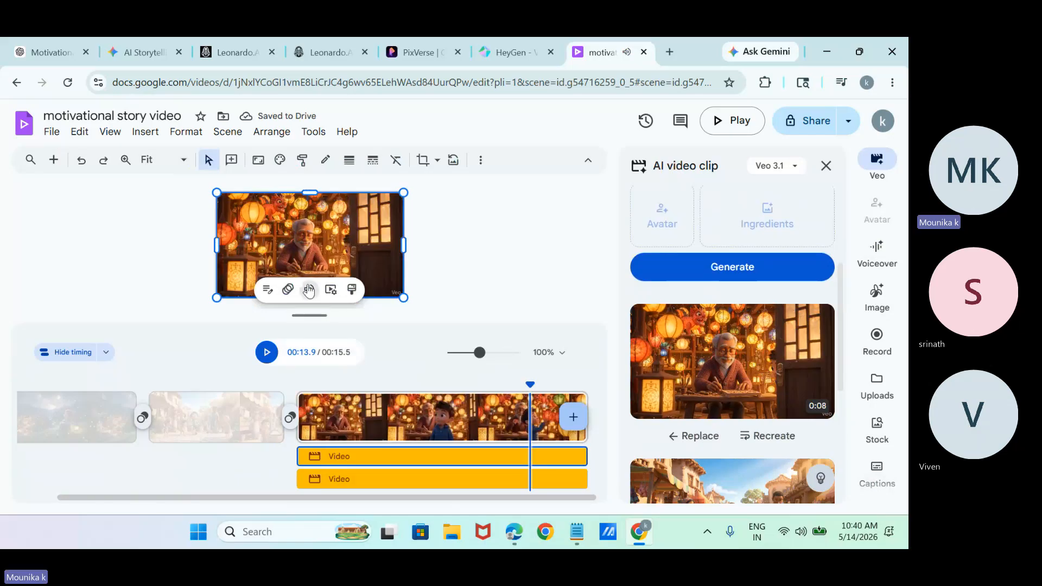
- Mute the newly inserted copy of the lantern shop clip and view its fade and automatic ducking options
click(308, 289)
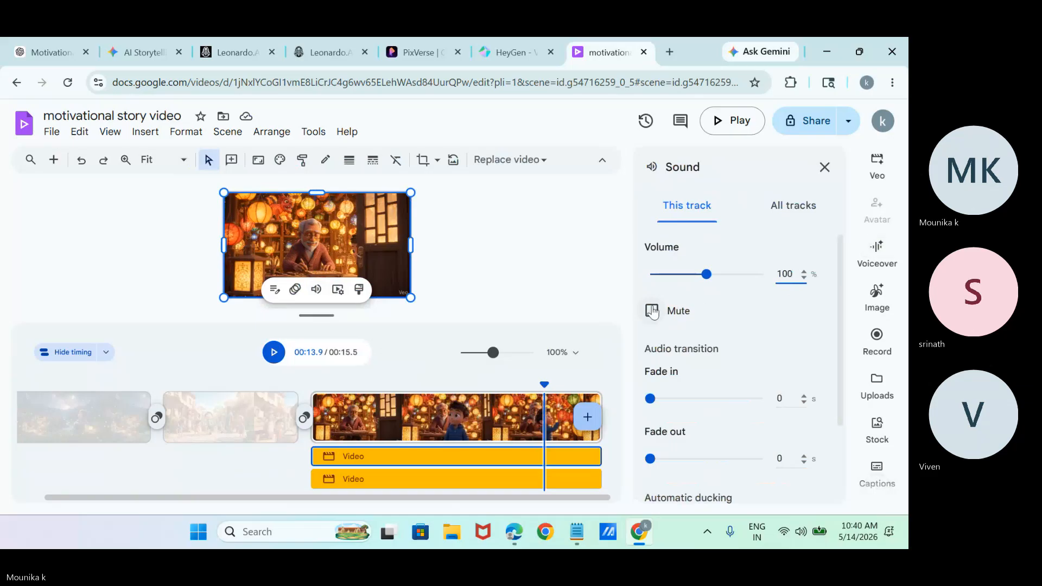
click(653, 312)
scroll(847, 380, down, 2)
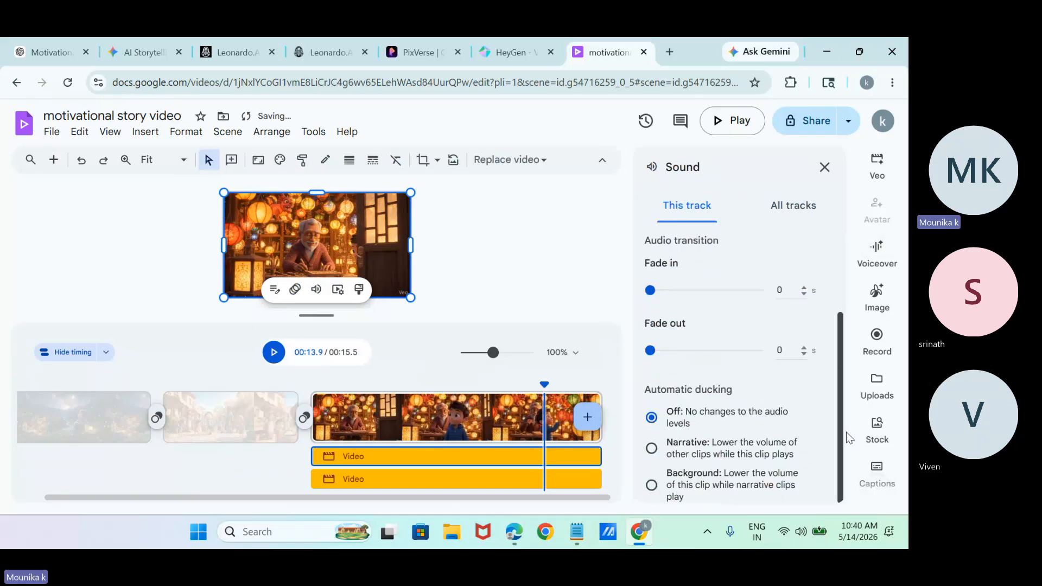
- Delete the unmuted first copy of the lantern shop clip and check the sound settings of the remaining one
click(457, 483)
key(Delete)
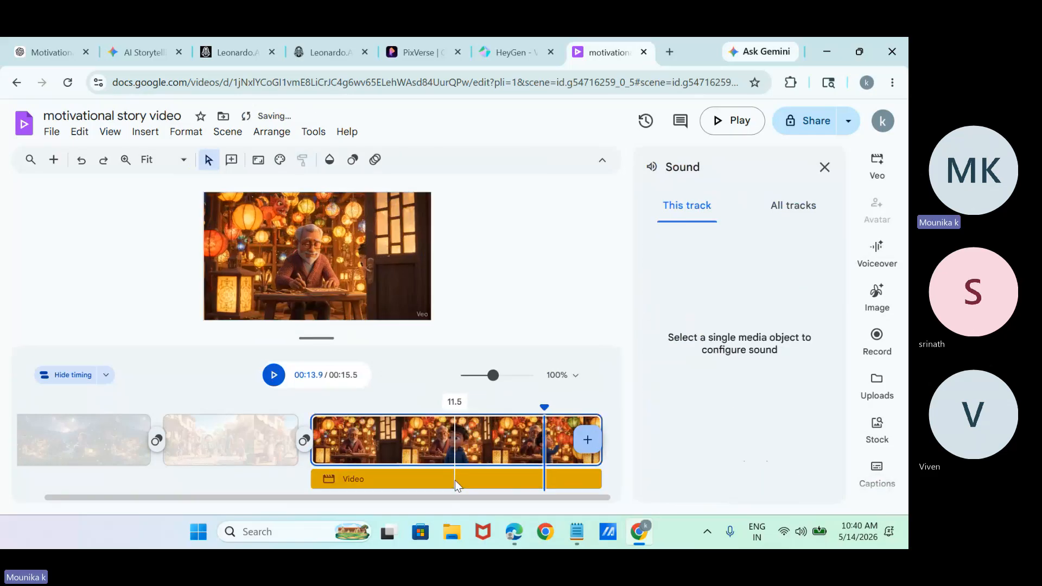
click(433, 481)
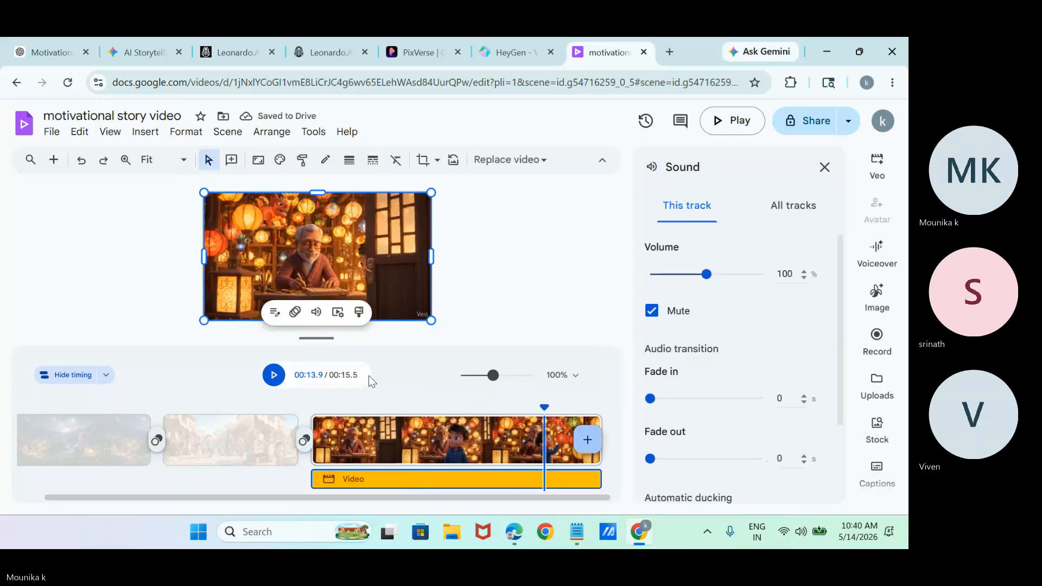
click(318, 312)
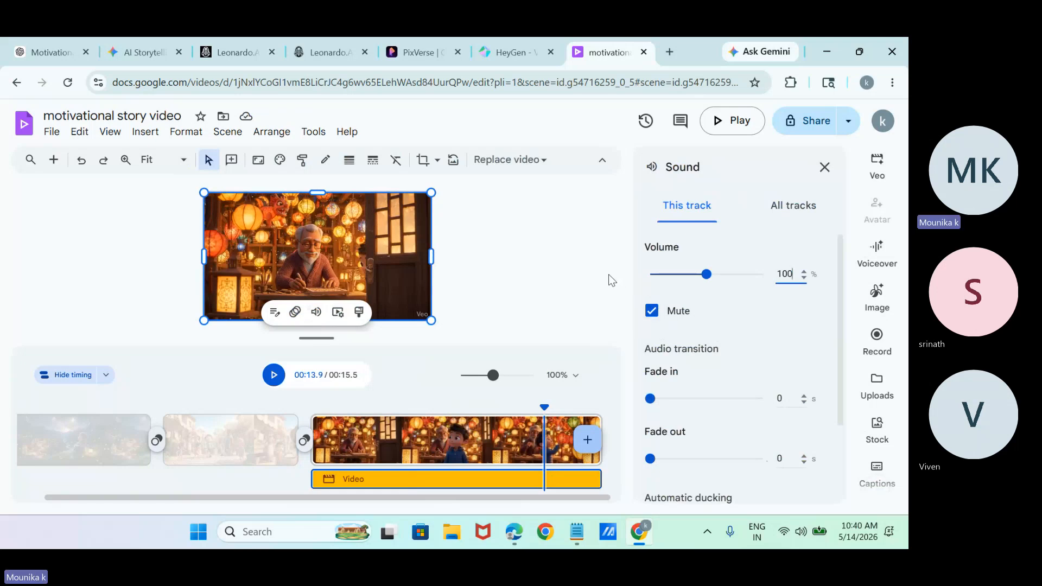
click(540, 282)
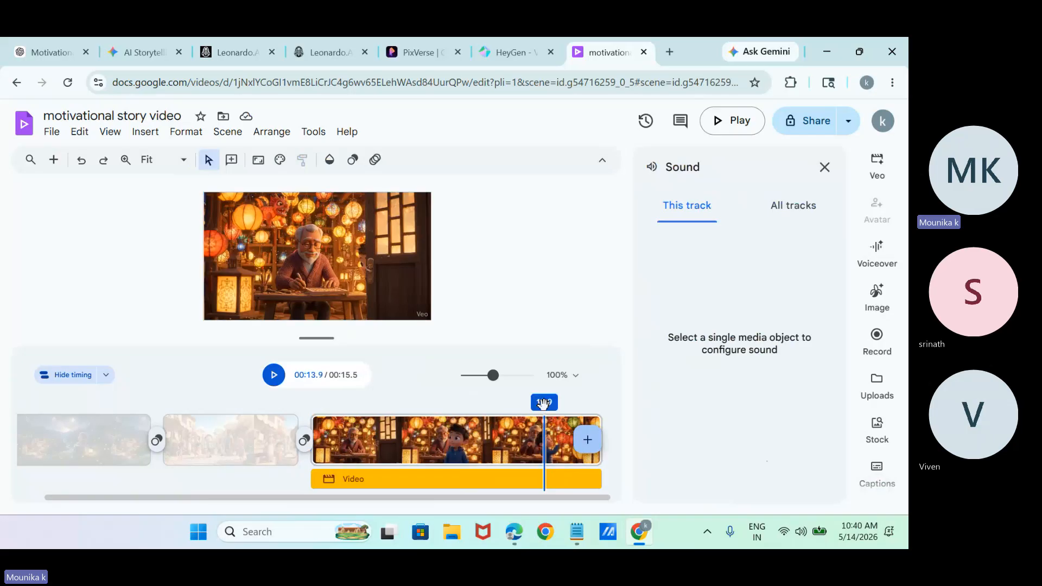
- Move the lantern shop scene ahead of the village scene, set the timeline zoom to 50% and play the video from the first scene
click(180, 367)
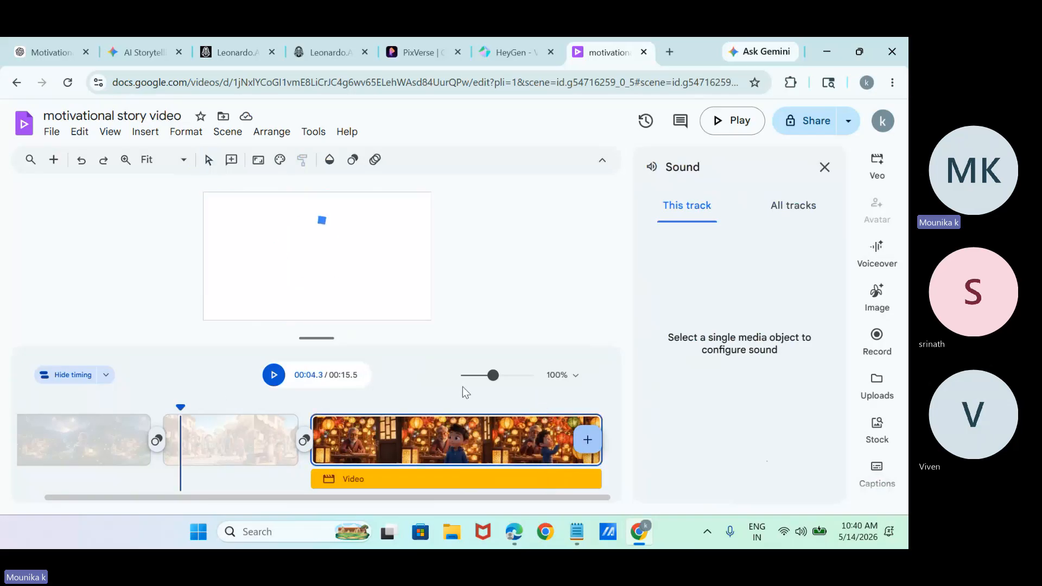
drag(536, 423, 525, 422)
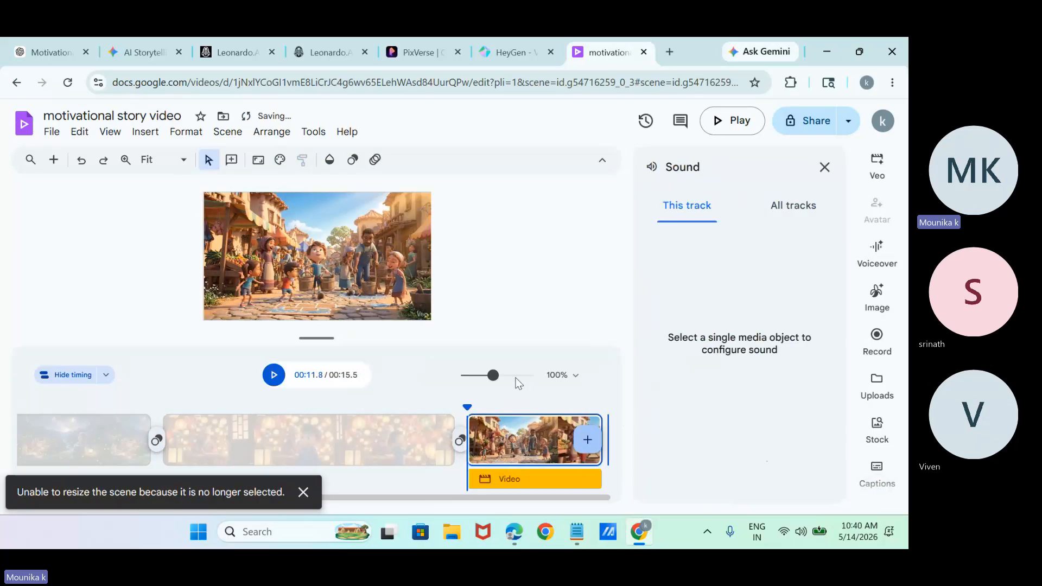
drag(493, 378, 477, 379)
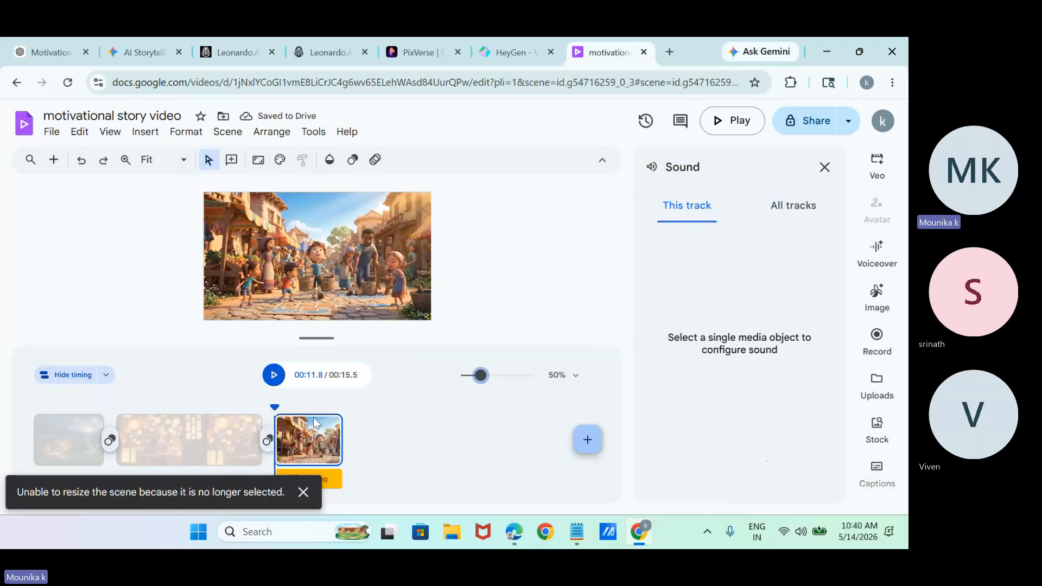
drag(274, 407, 85, 394)
click(274, 374)
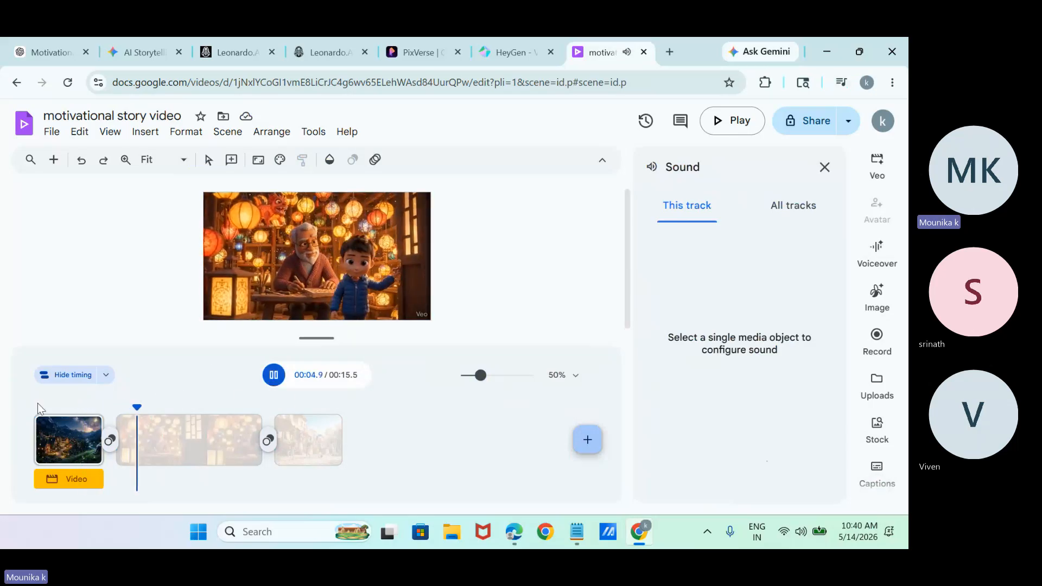
- Add a Dissolve transition between the first scene and the lantern shop scene, and a Spin transition into the village scene
click(110, 441)
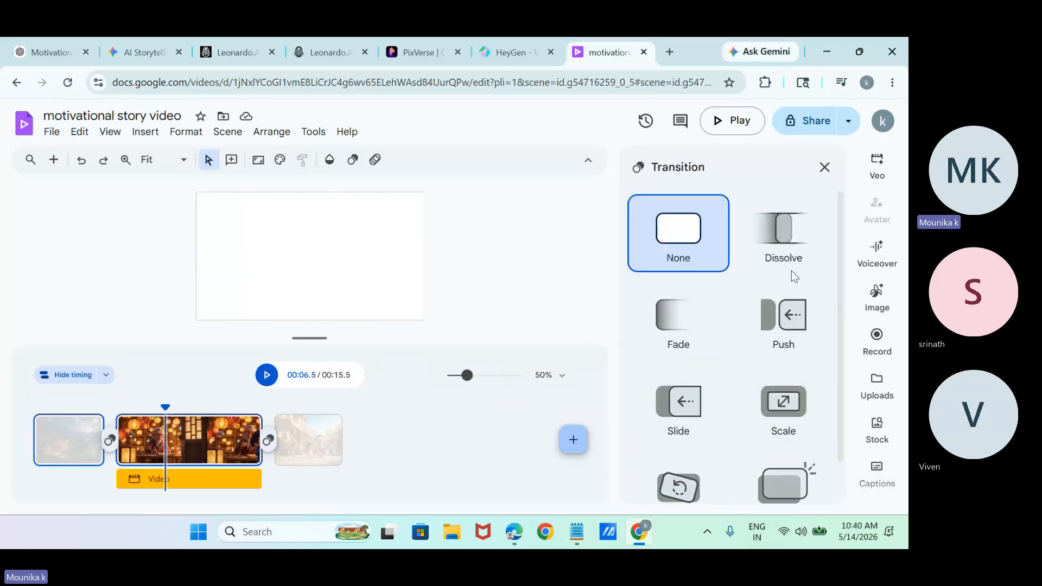
click(788, 254)
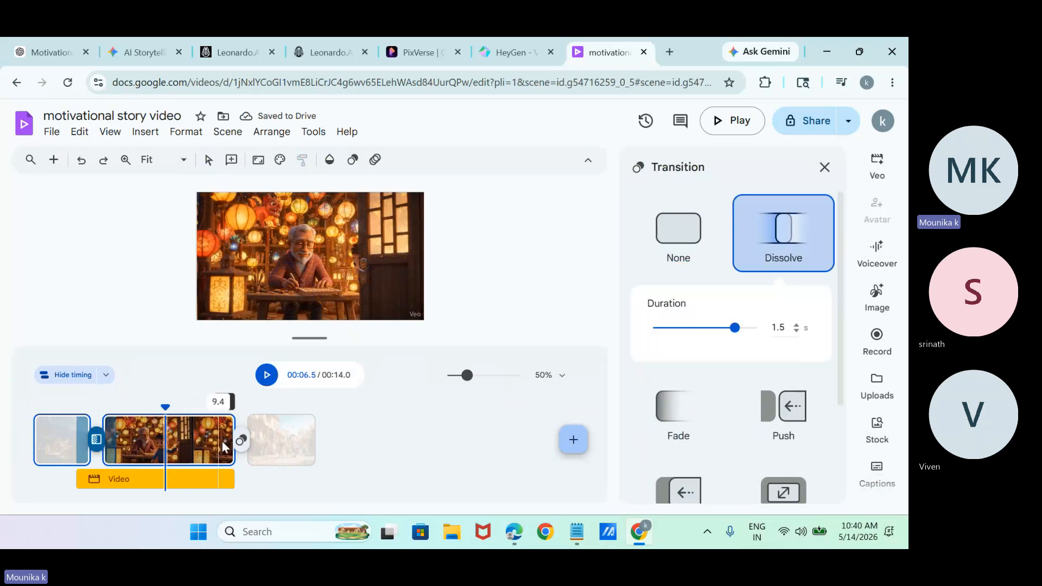
click(282, 439)
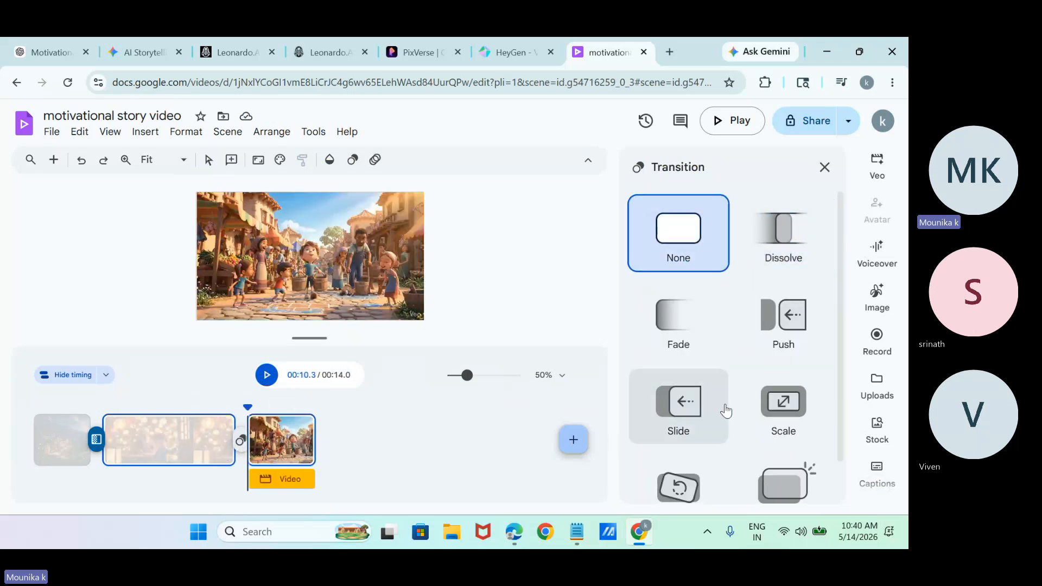
click(671, 486)
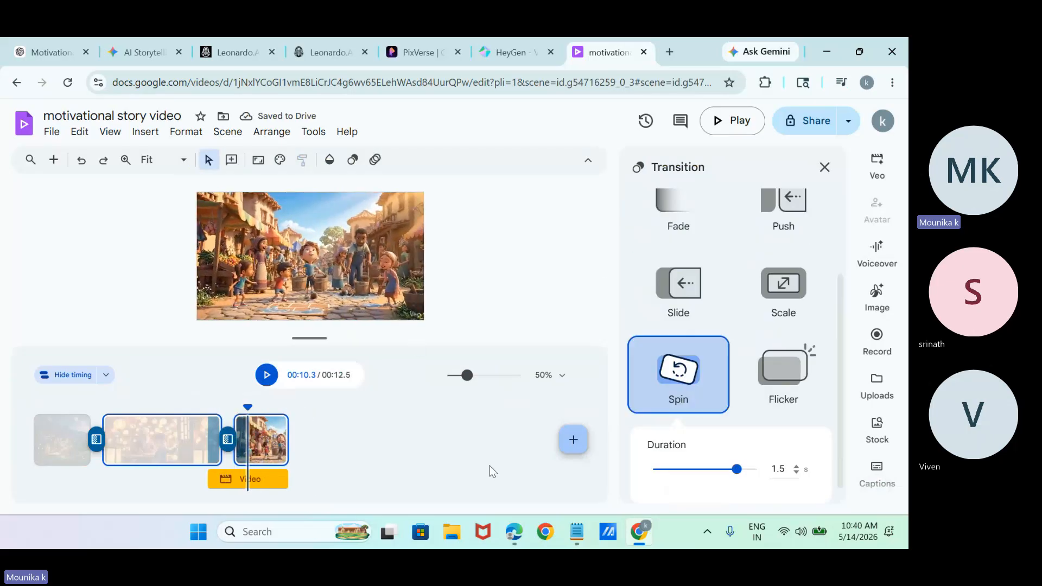
- Add an empty fourth scene and move the village scene back between the opening scene and the lantern shop scene
click(570, 439)
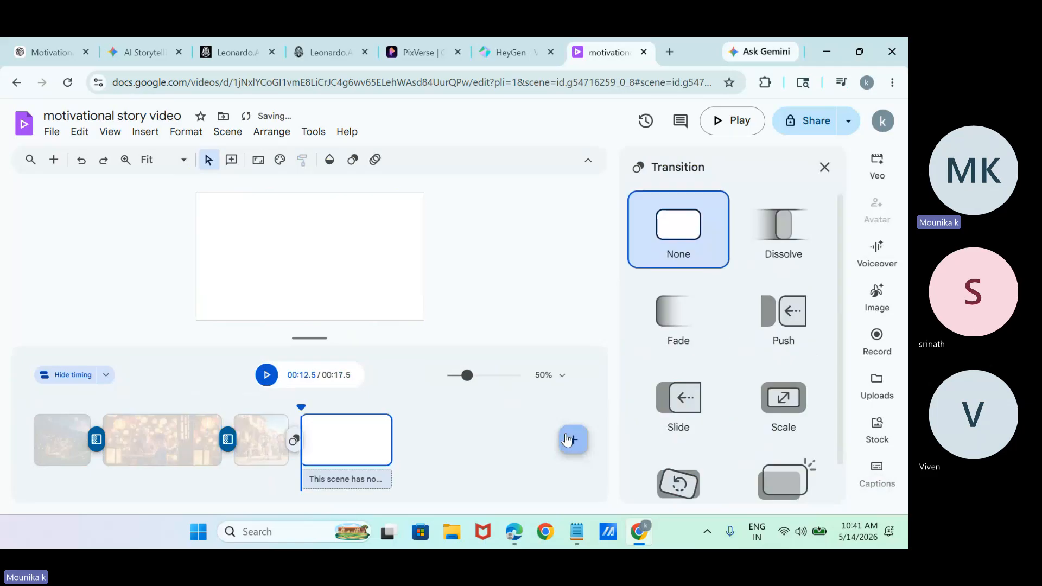
click(259, 442)
drag(258, 443, 124, 440)
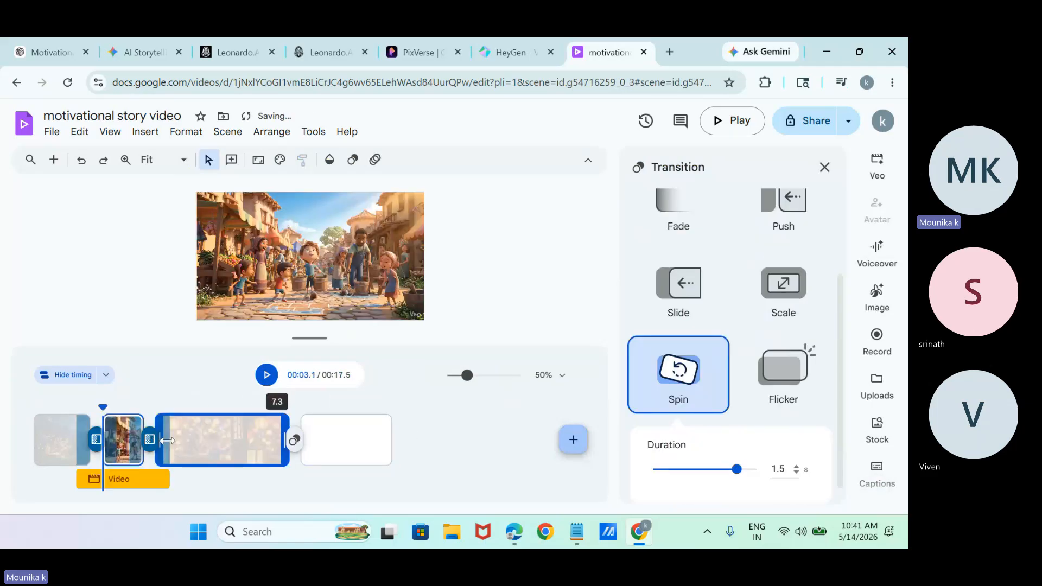
- Trim about 3.7 s off the end of the lantern shop scene and select the empty fourth scene
drag(292, 434, 246, 434)
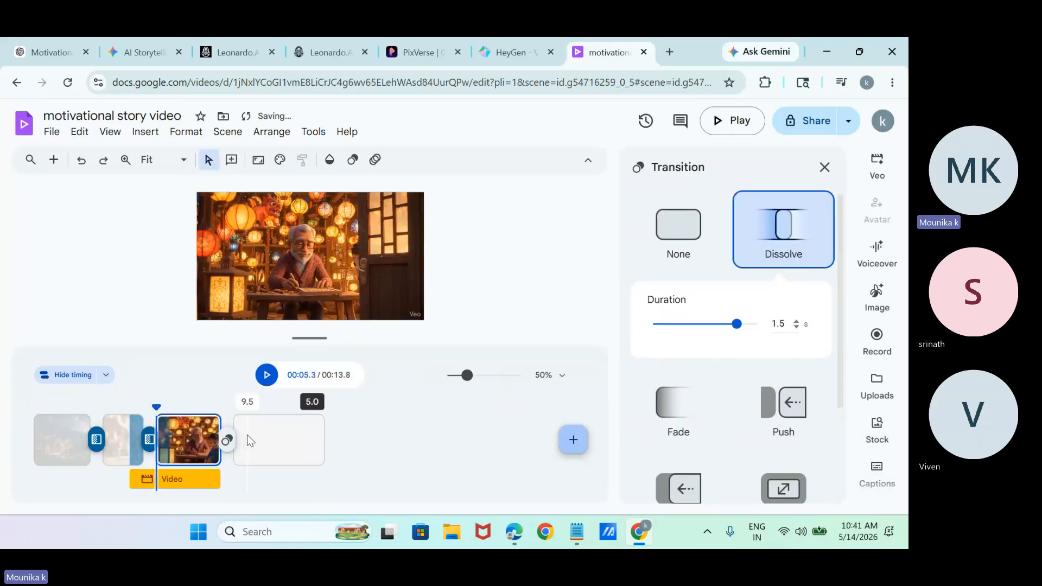
click(246, 435)
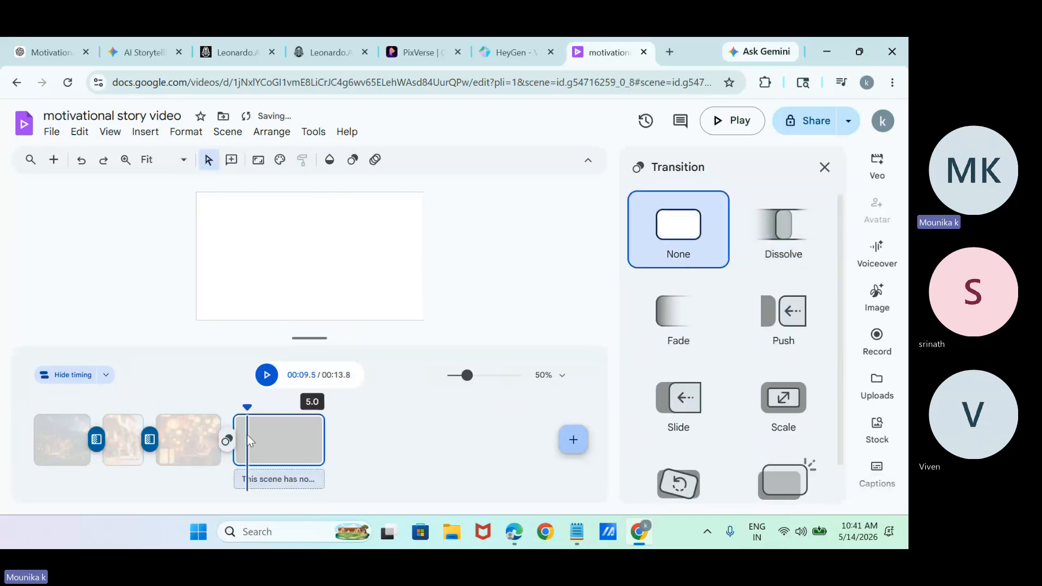
- Replace the Veo prompt with ChatGPT's visual description and visual prompt for Scene 4 — The Gift, and generate the clip
click(876, 162)
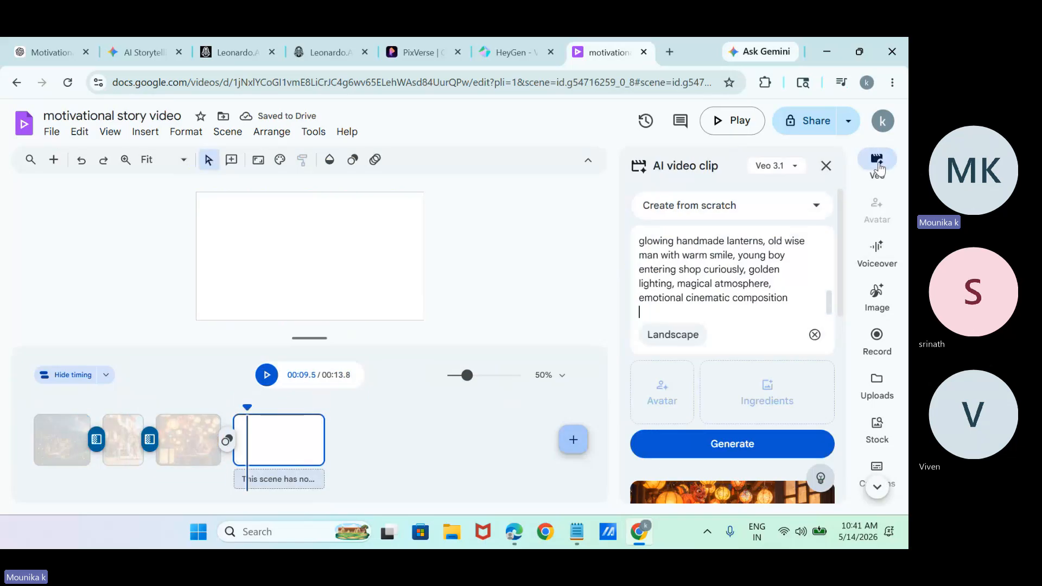
triple_click(712, 271)
key(BackSpace)
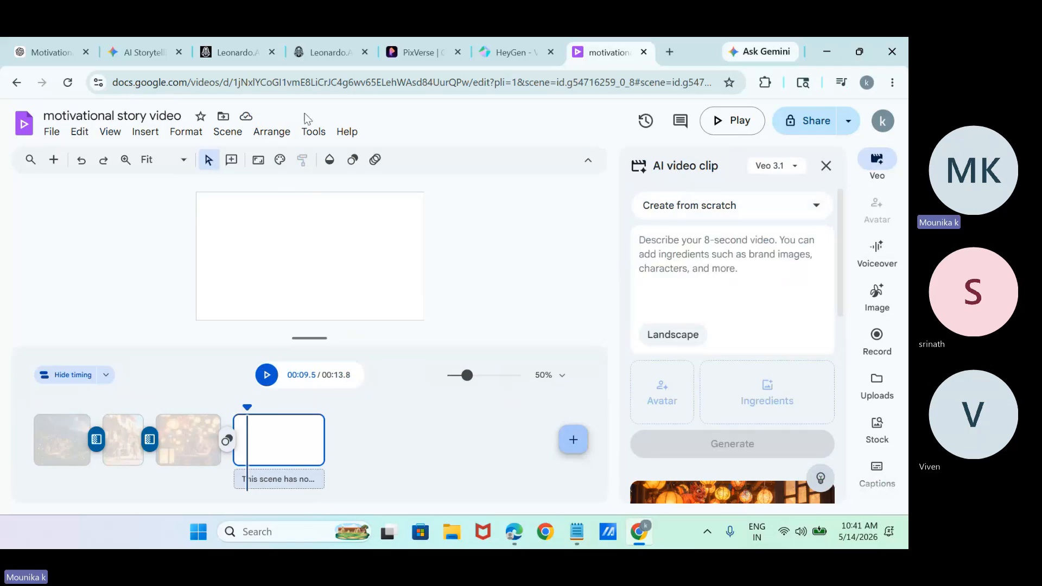
click(38, 50)
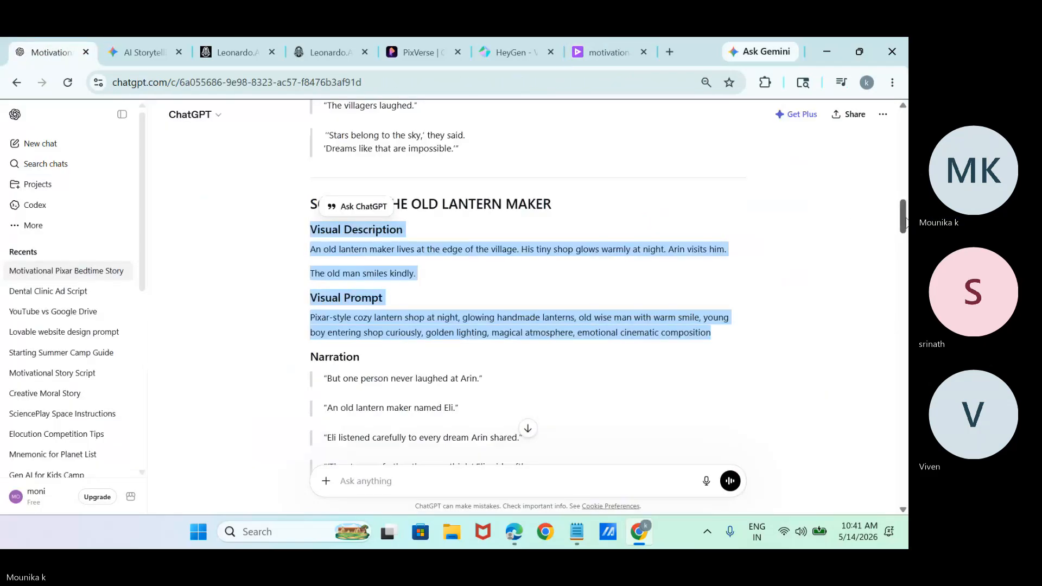
mouse_move(904, 220)
mouse_down()
mouse_move(905, 272)
mouse_move(905, 237)
mouse_up()
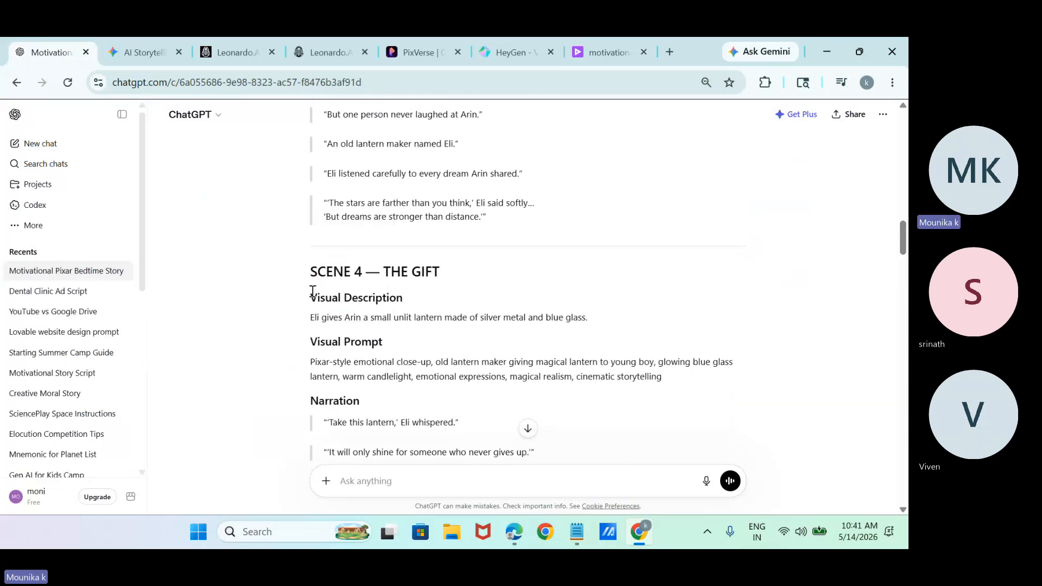
drag(309, 310, 681, 379)
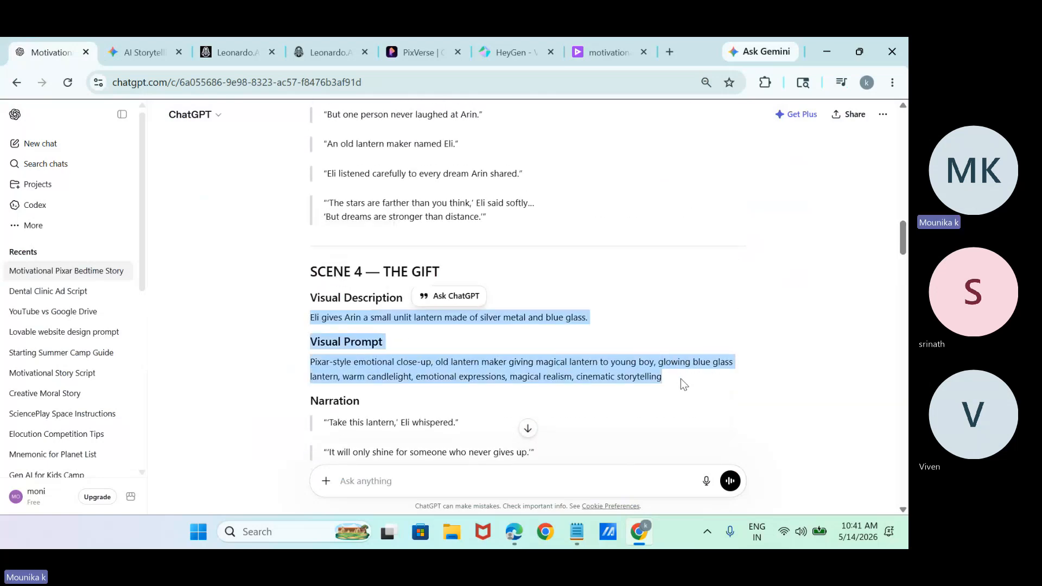
click(597, 44)
key(ctrl+v)
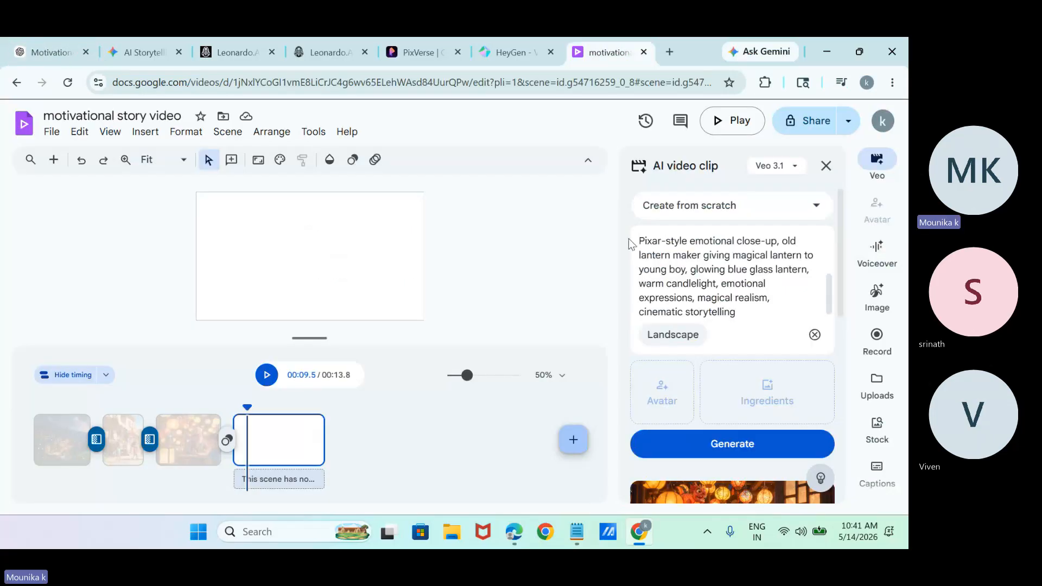
click(711, 442)
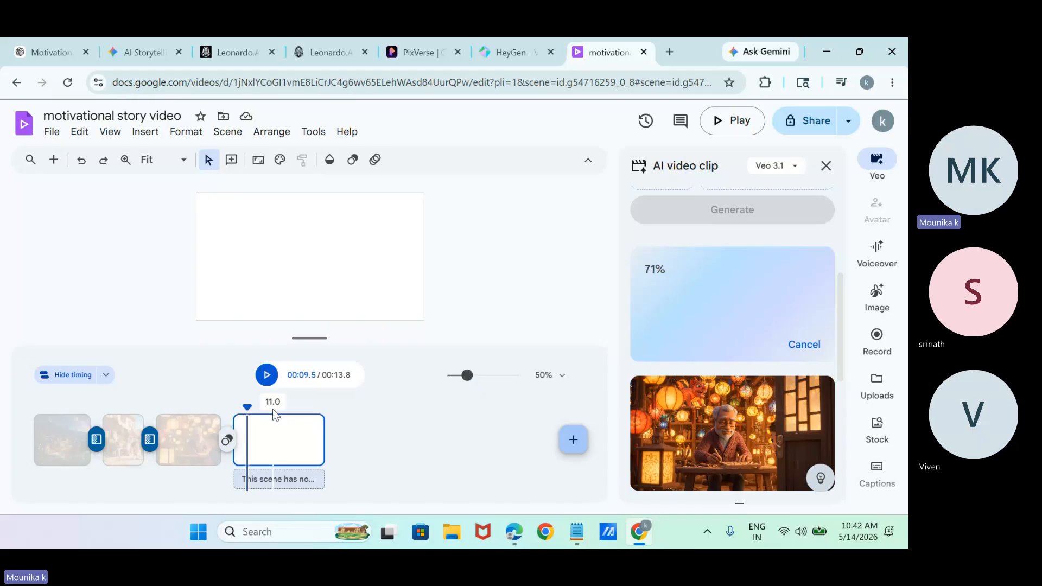
click(272, 412)
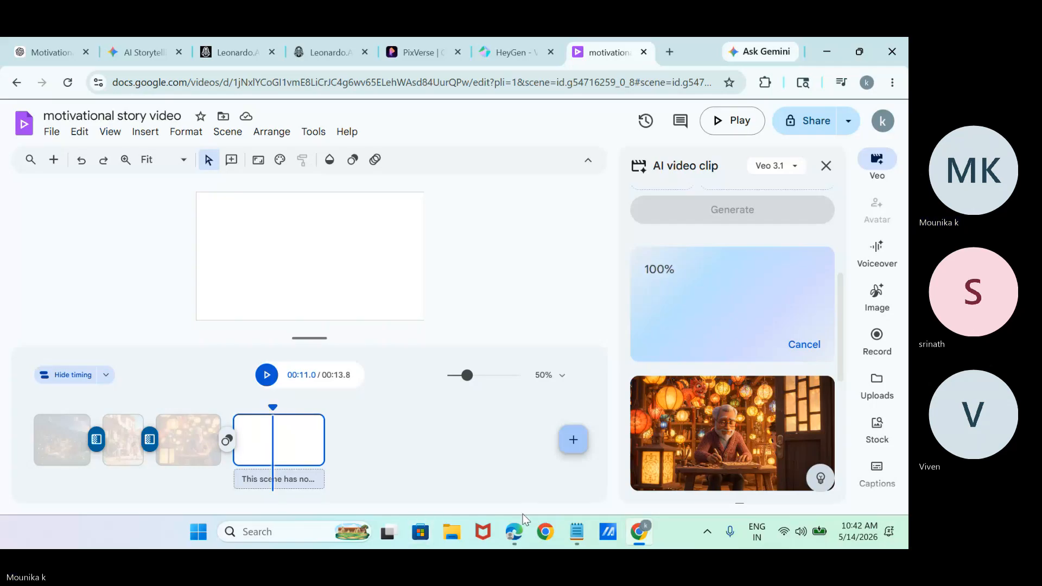
mouse_move(514, 531)
click(464, 473)
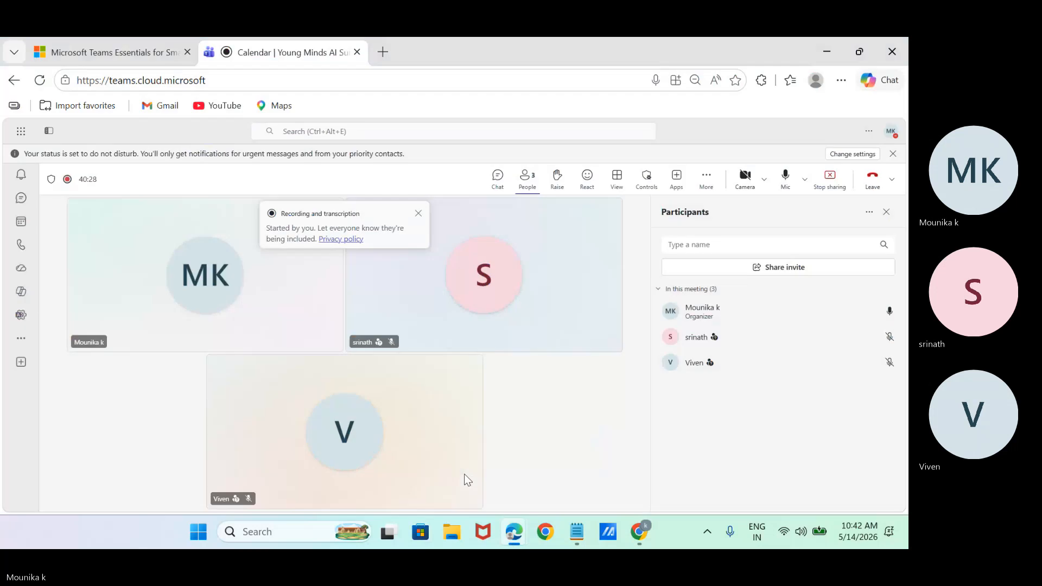
click(638, 535)
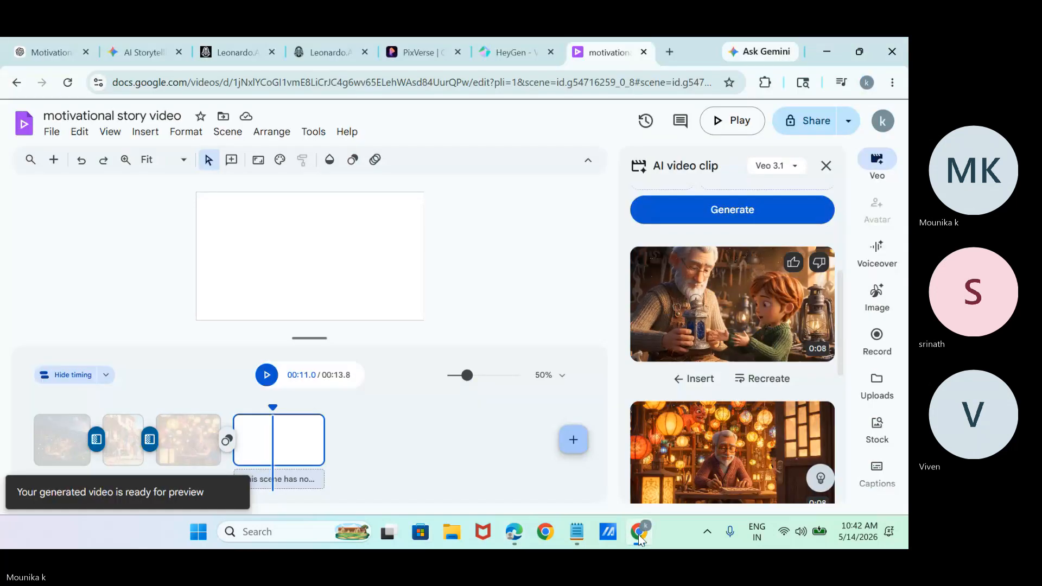
- Insert the generated lantern gift clip into the empty fourth scene and mute its sound
click(722, 325)
click(345, 332)
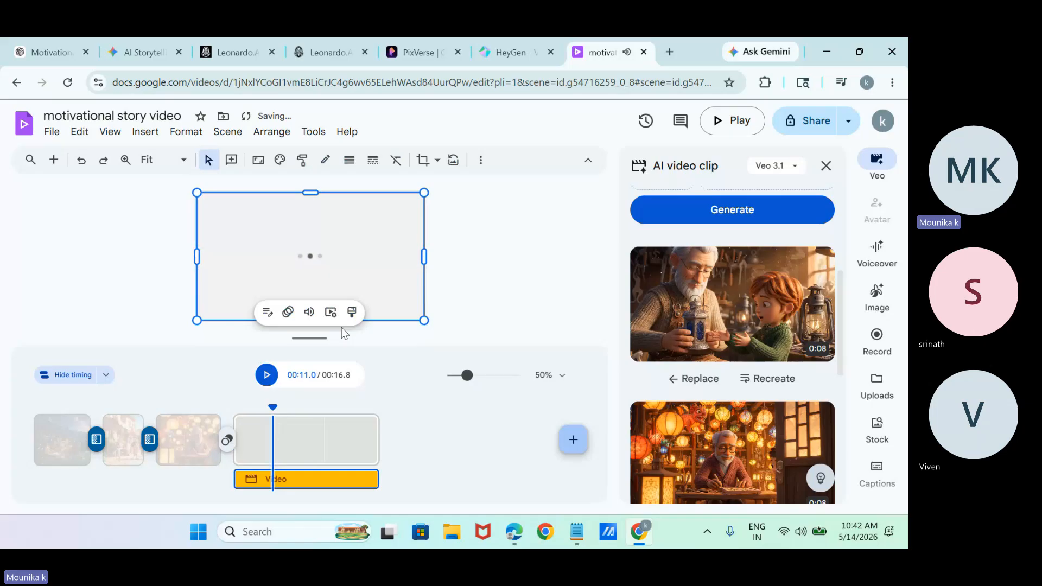
click(309, 313)
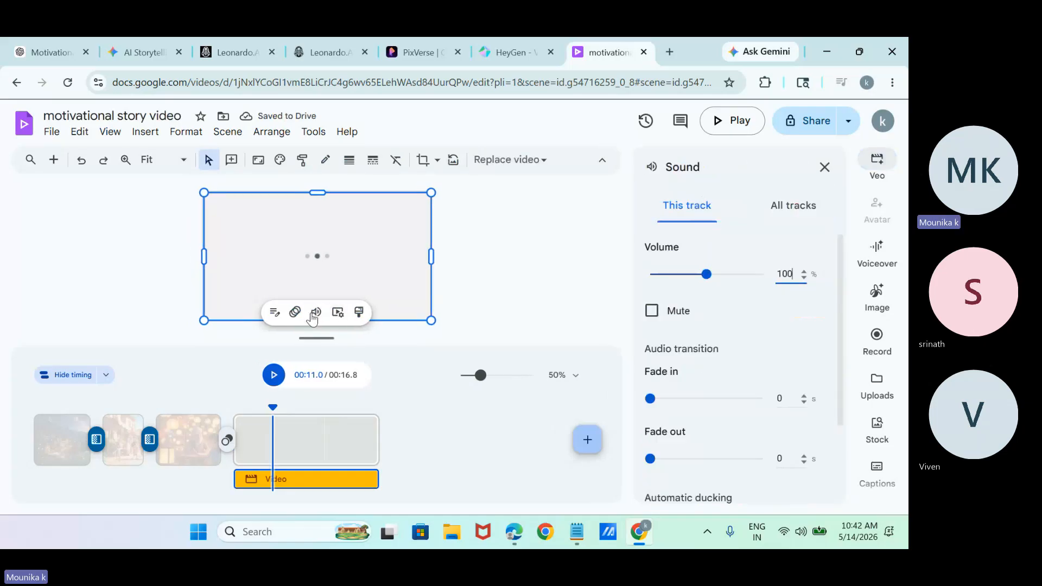
click(653, 313)
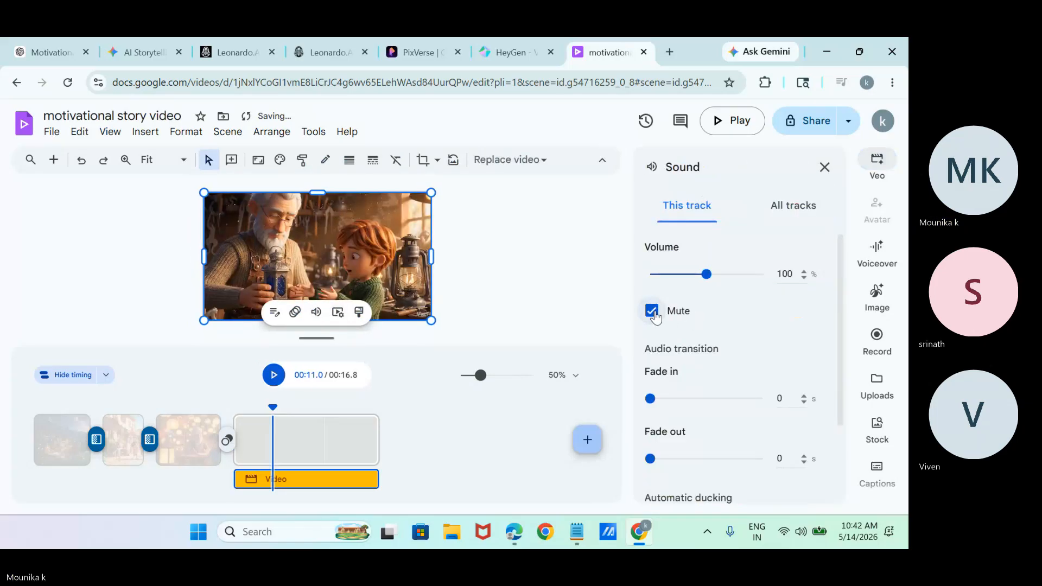
click(824, 169)
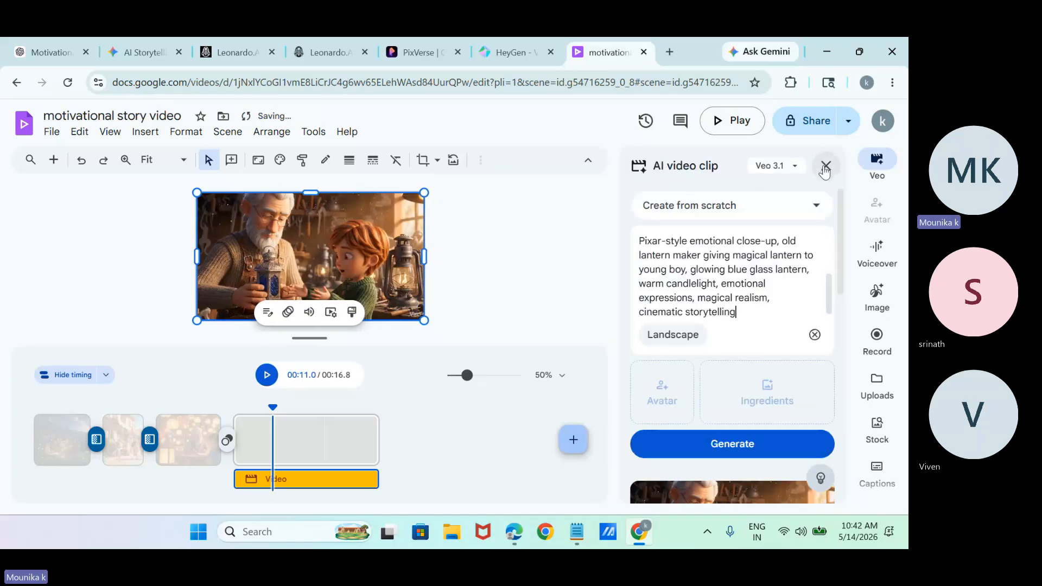
- Preview the lantern gift scene and trim about 2.2 s off its end
click(267, 380)
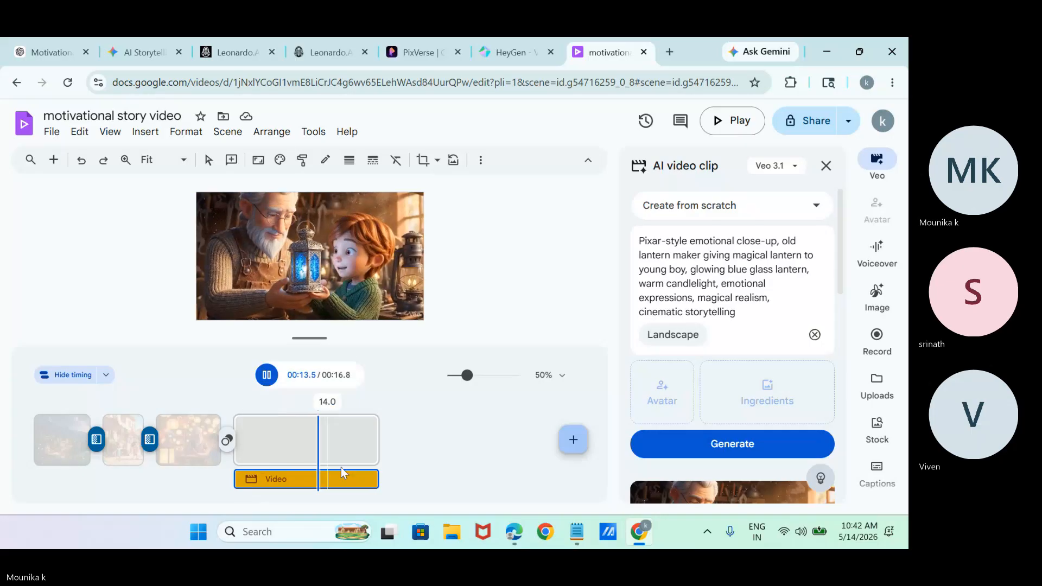
click(345, 450)
drag(379, 431, 337, 431)
- Try a Fade, then apply a Push transition of 1.5 s between the lantern shop scene and the gift scene
click(227, 439)
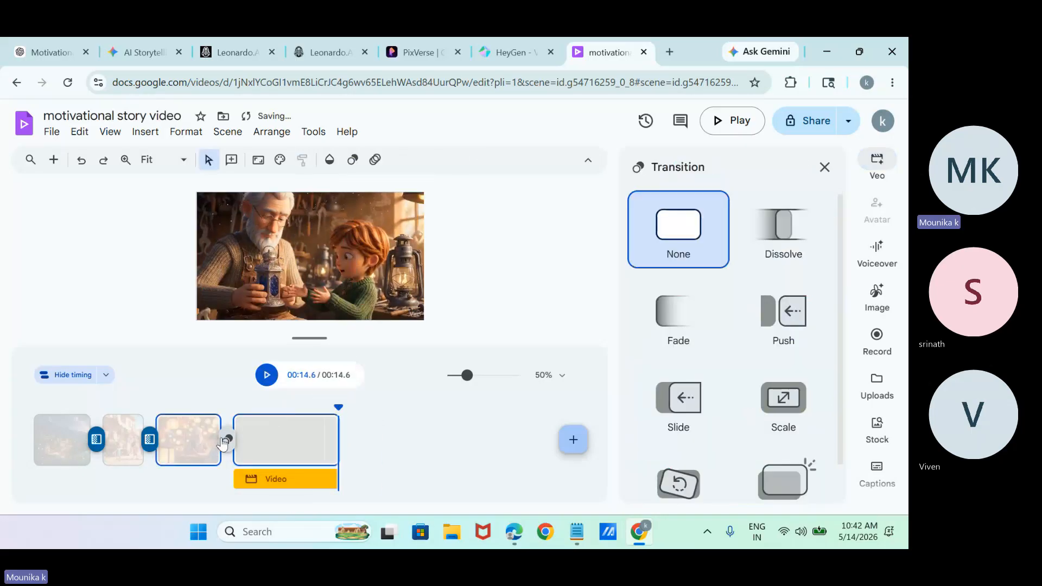
click(679, 320)
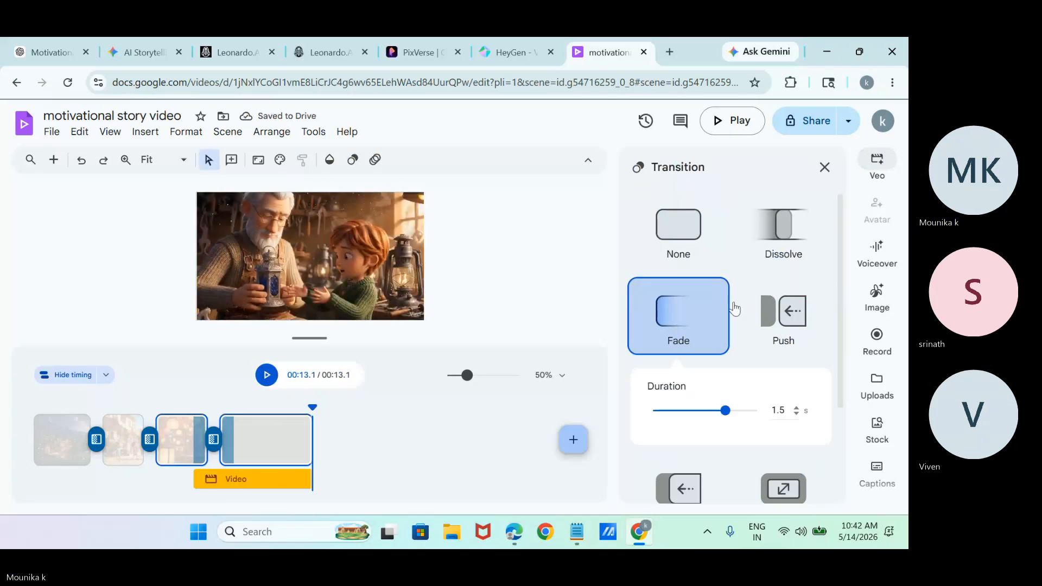
click(779, 329)
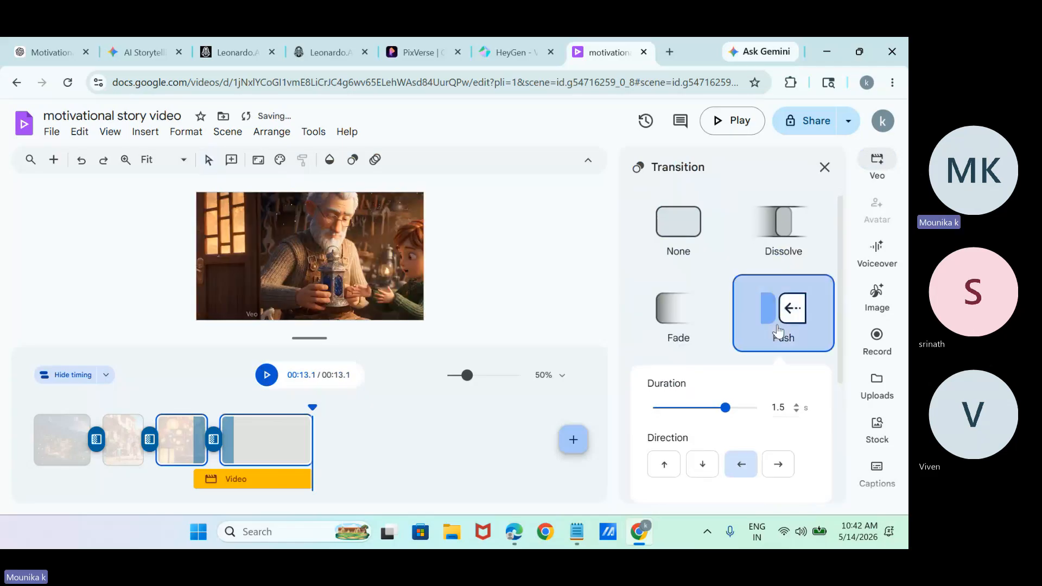
click(823, 168)
click(823, 167)
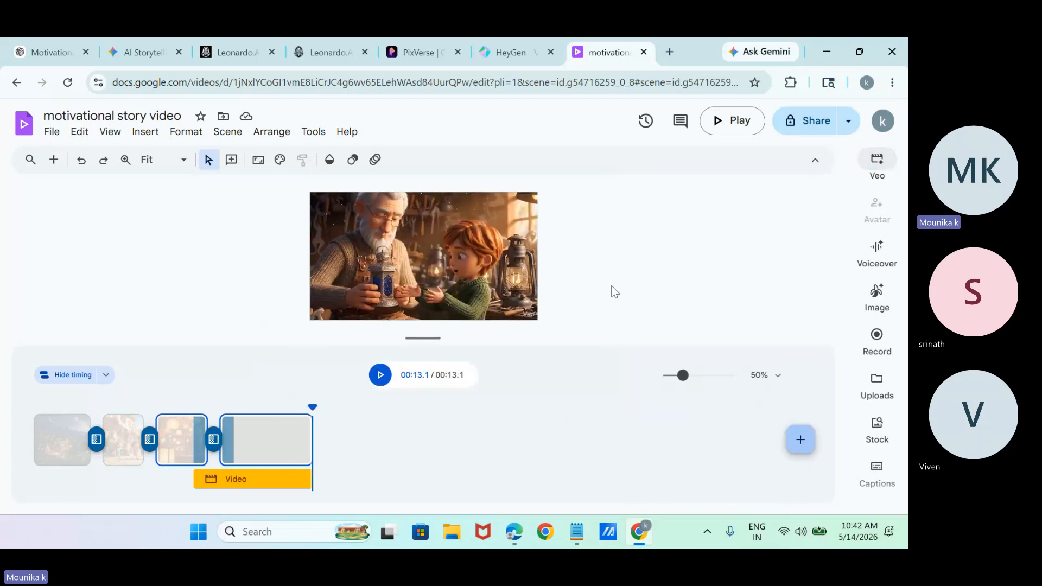
- Return to the start of the first scene and paste ChatGPT's Scene 1 narration as its AI voiceover script
click(313, 405)
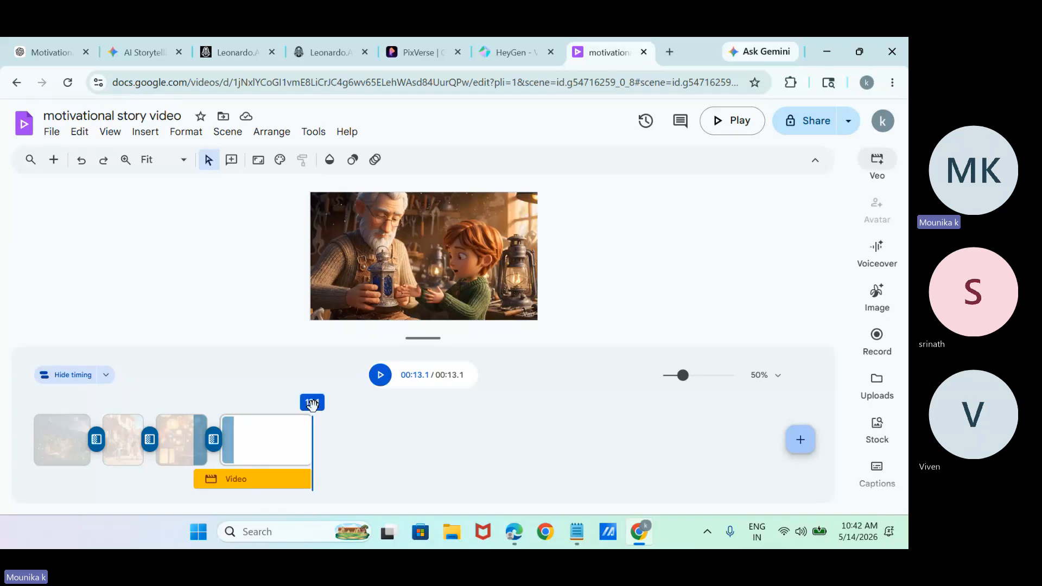
drag(313, 405, 34, 407)
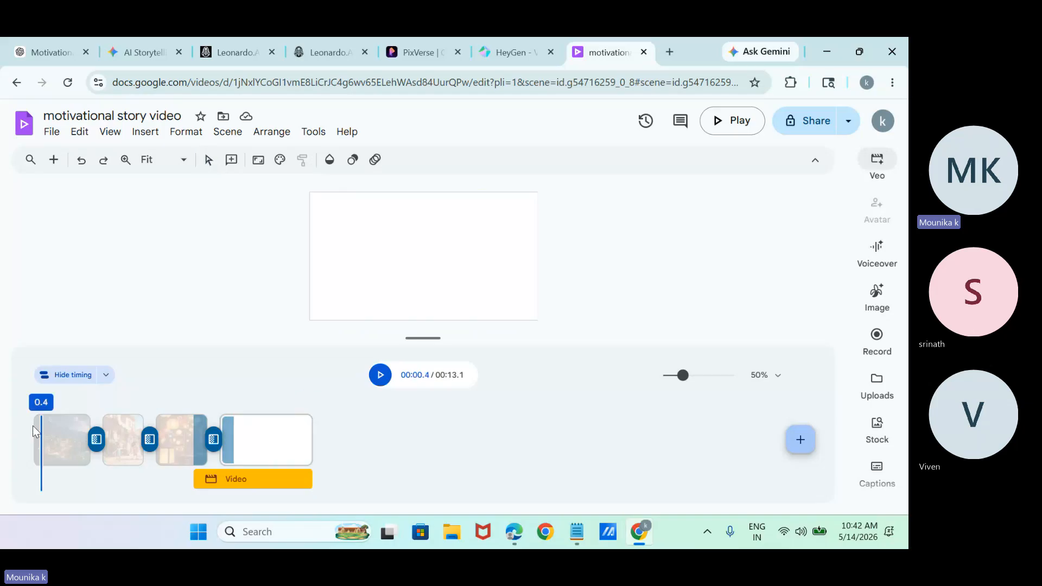
click(880, 257)
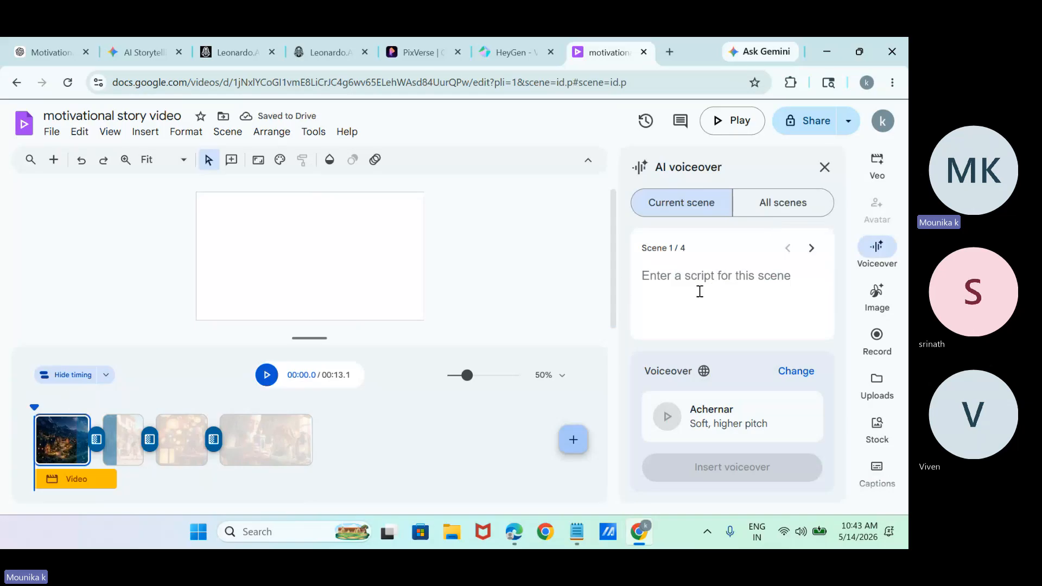
click(49, 54)
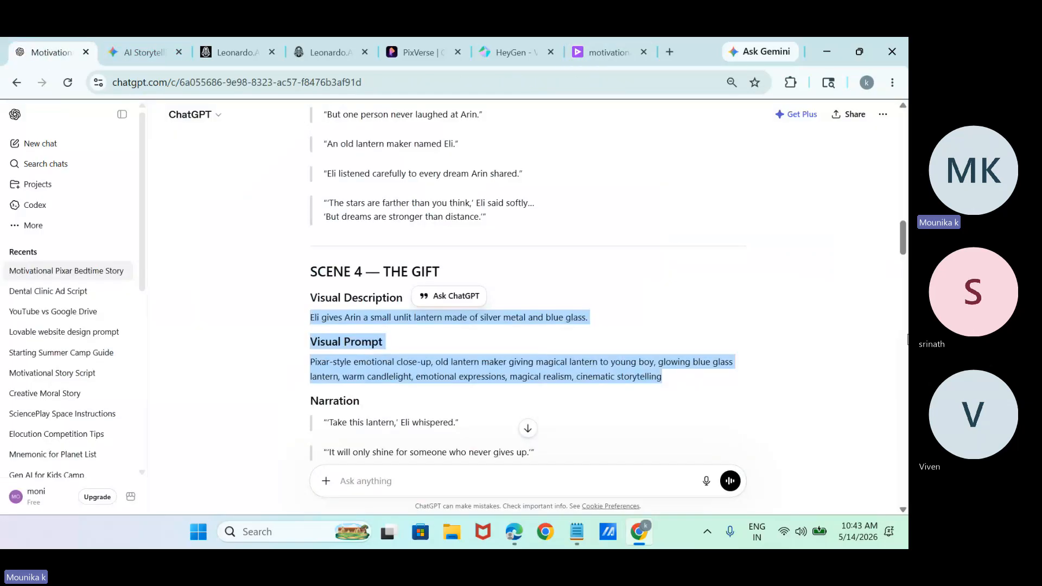
drag(900, 236, 901, 171)
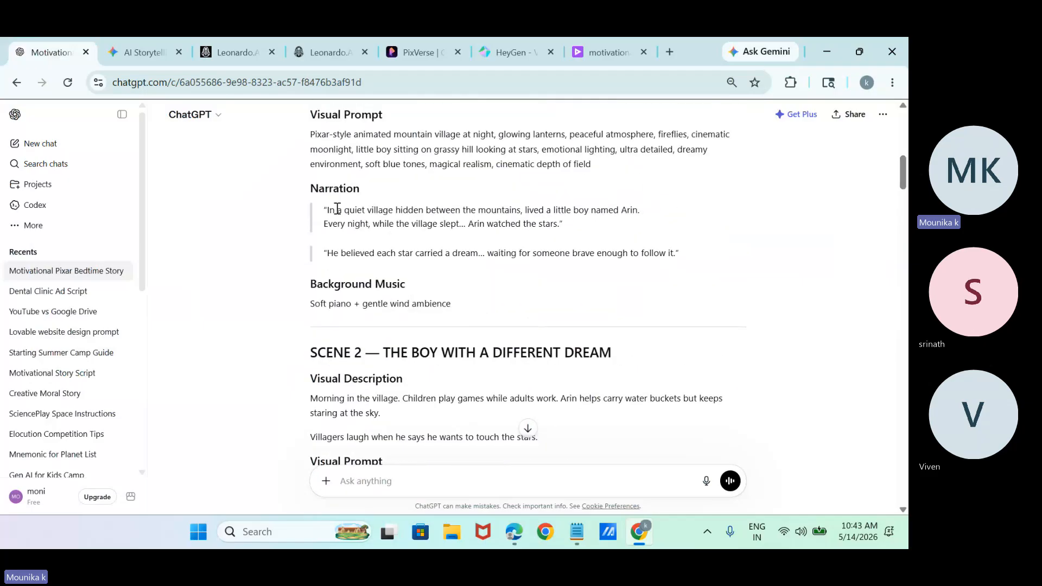
drag(325, 210, 686, 260)
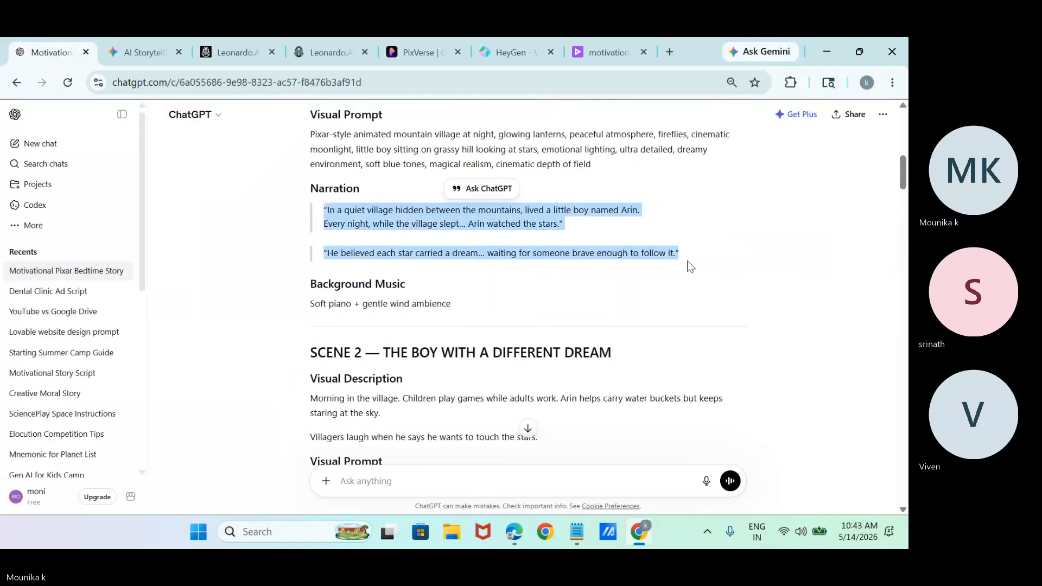
click(629, 49)
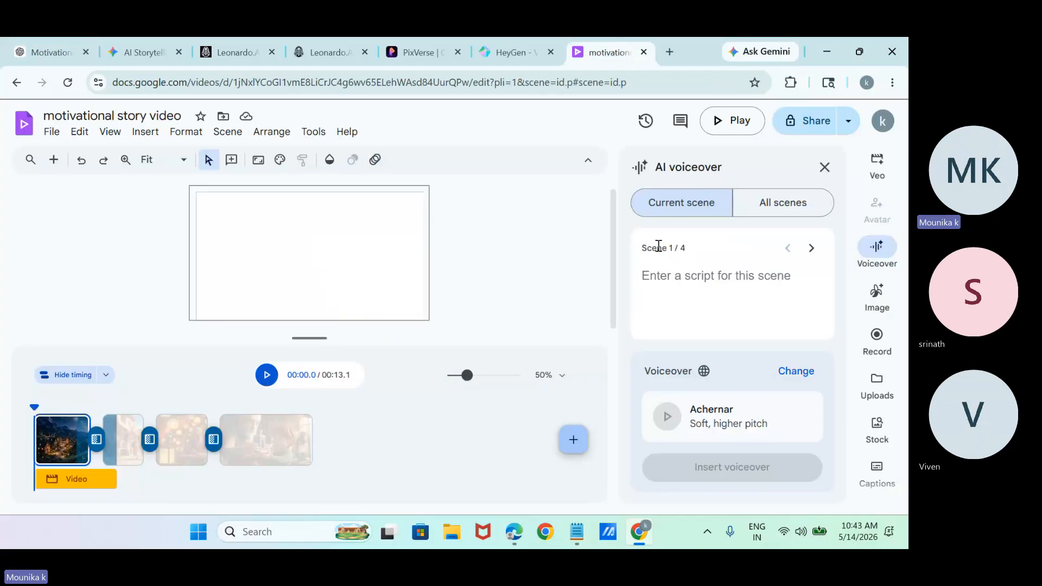
click(701, 279)
key(ctrl+v)
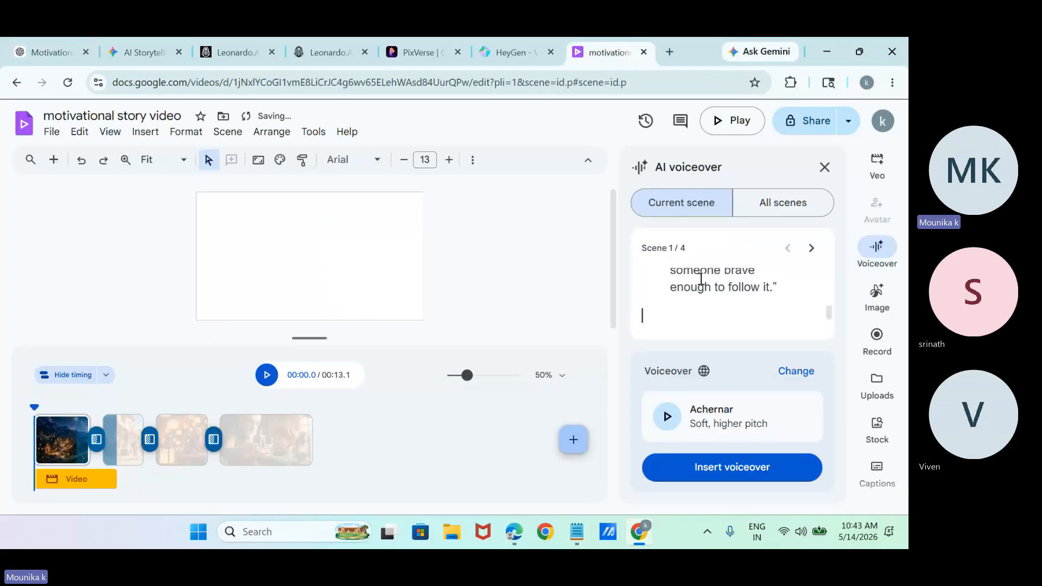
- Preview the Achernar, Algieba, Alnilam and Autonoe voices and choose Charon as the voiceover voice
click(666, 417)
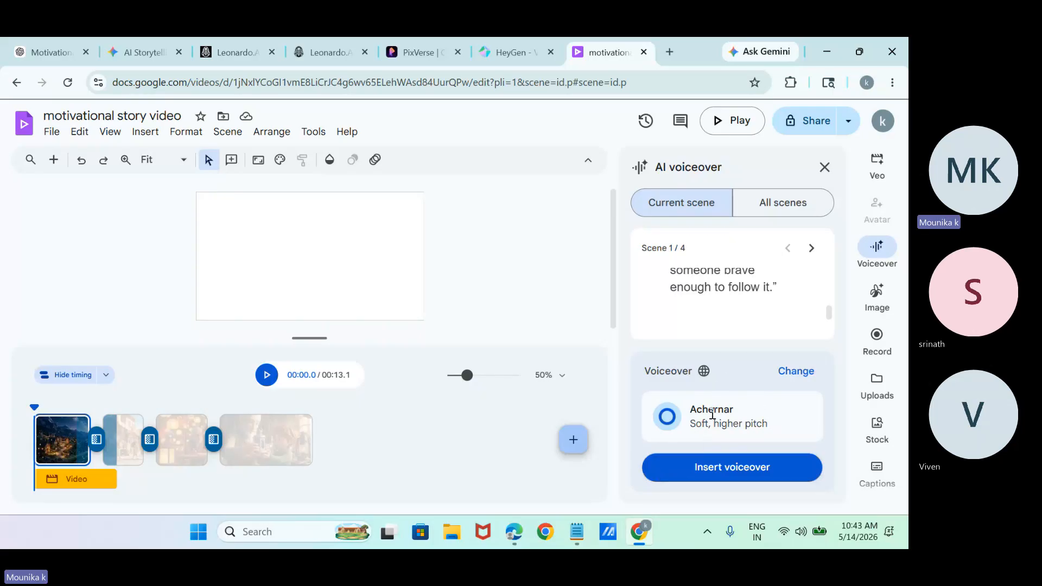
click(793, 370)
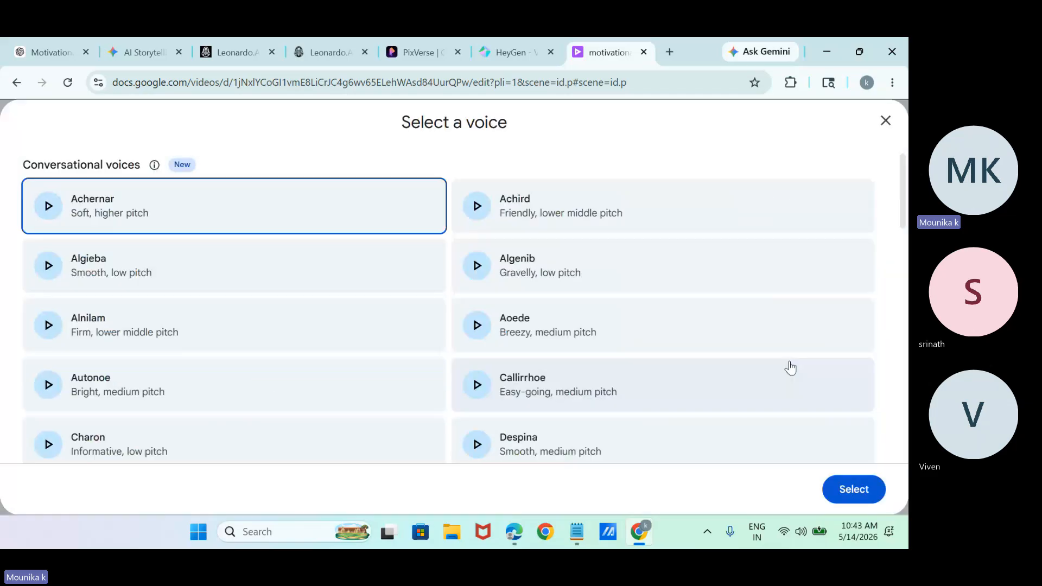
click(48, 261)
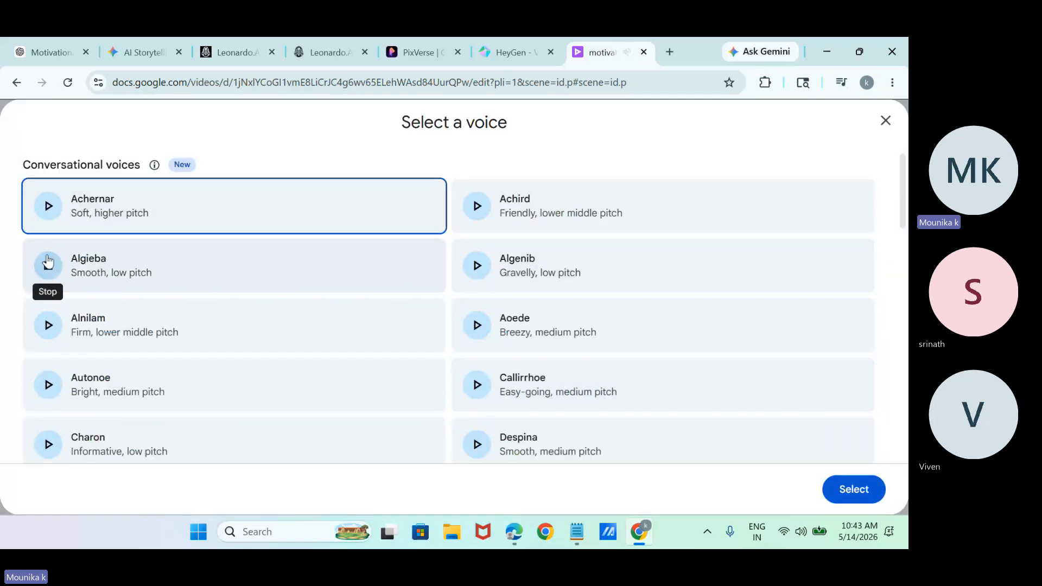
click(48, 326)
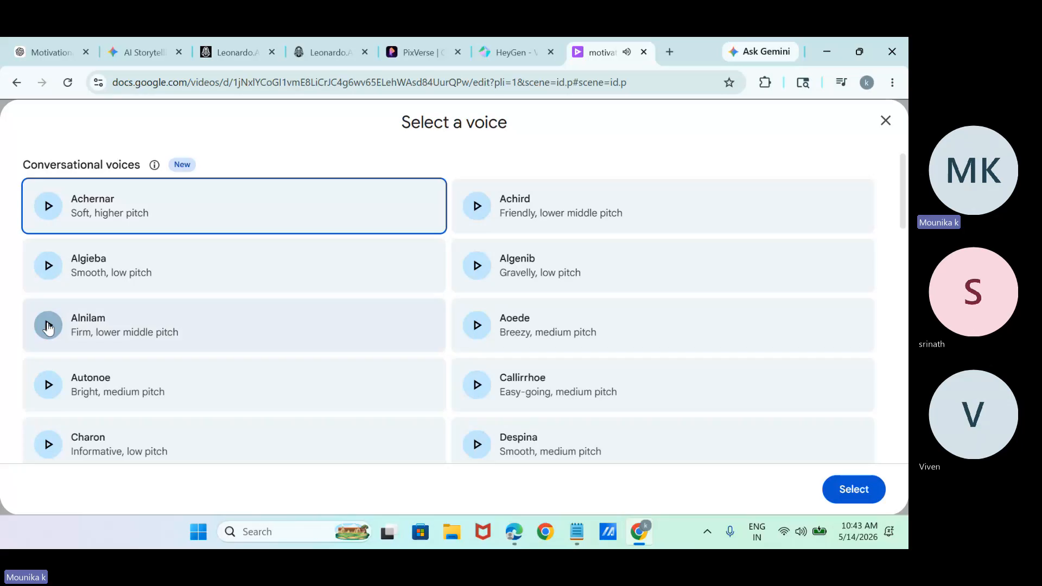
click(48, 386)
click(127, 447)
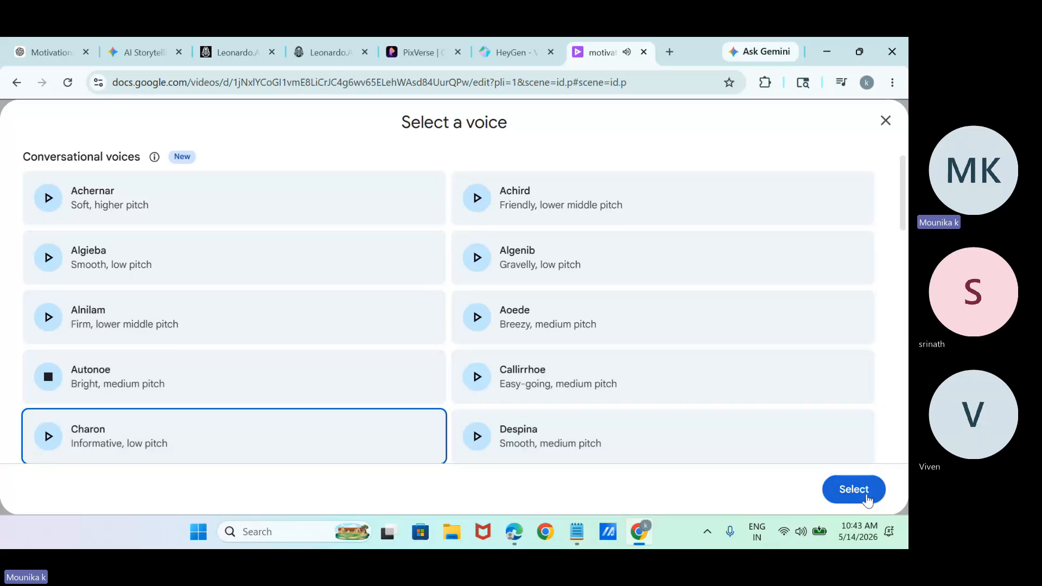
click(865, 496)
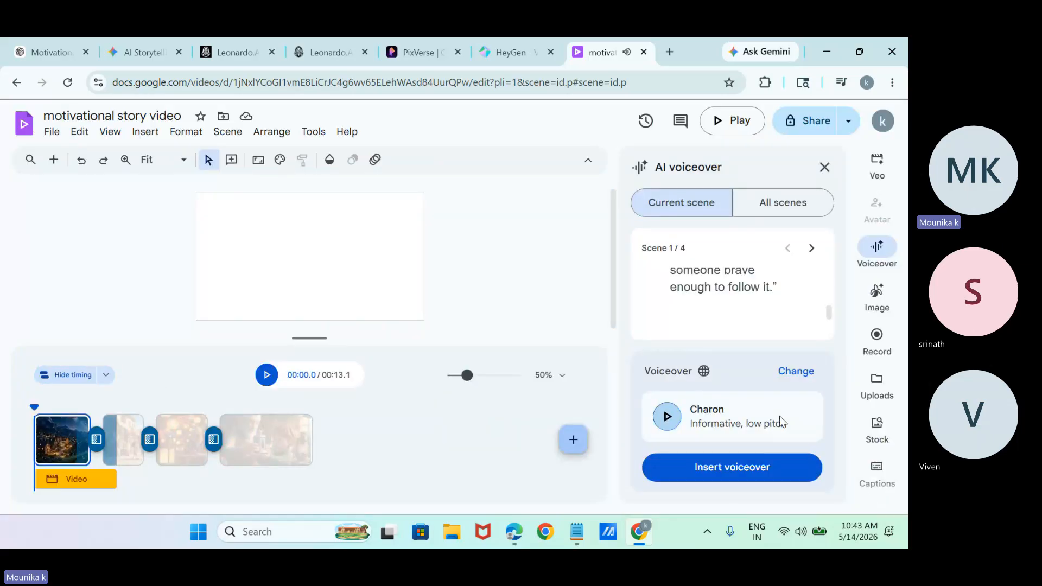
- Insert the voiceover into the first scene and play the scene from its start
click(747, 468)
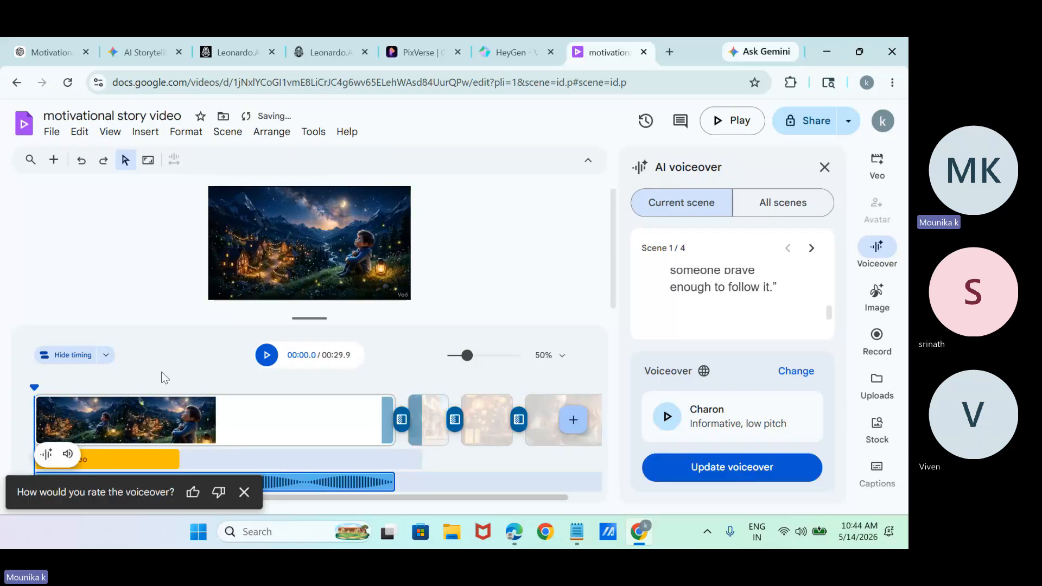
click(267, 357)
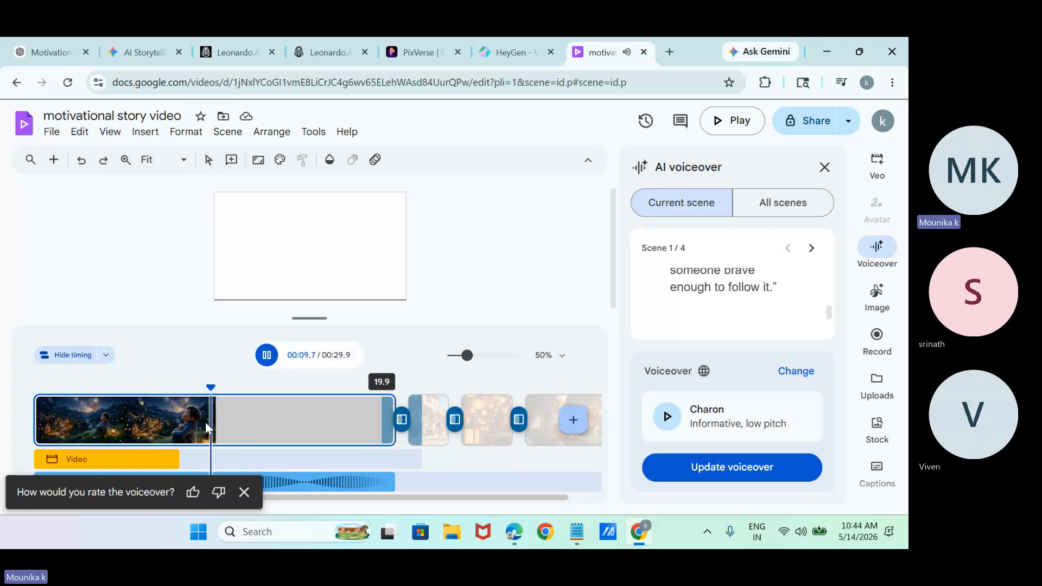
- Play spots in the first scene's stretch after its video clip, stop playback and close the voiceover settings
click(226, 421)
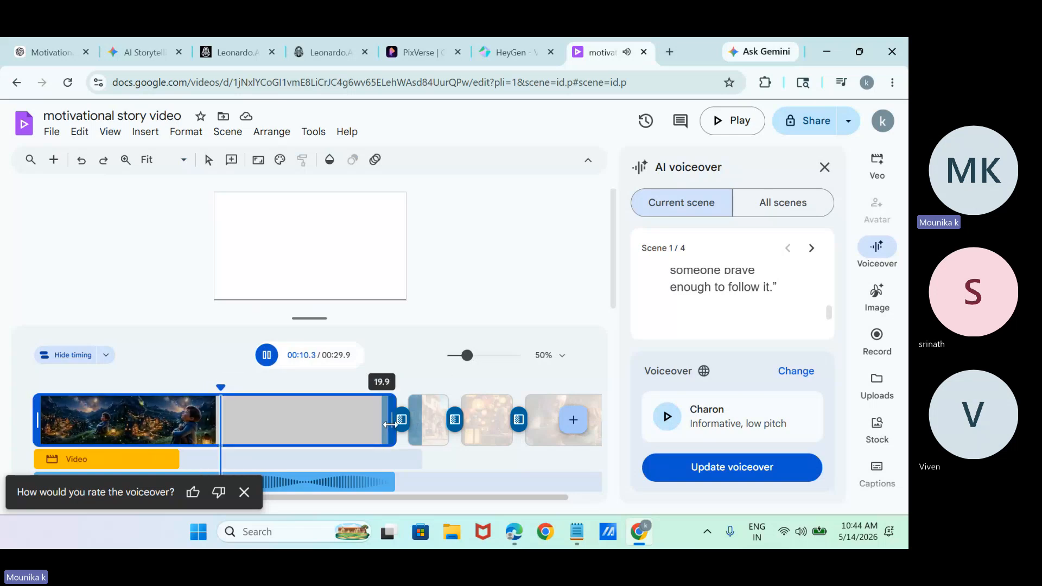
click(312, 424)
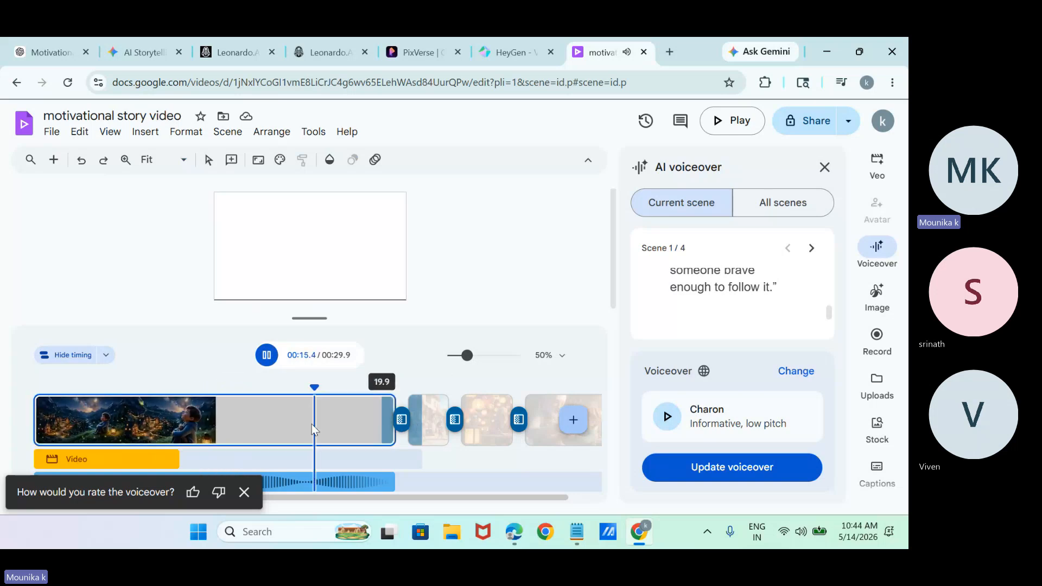
click(276, 246)
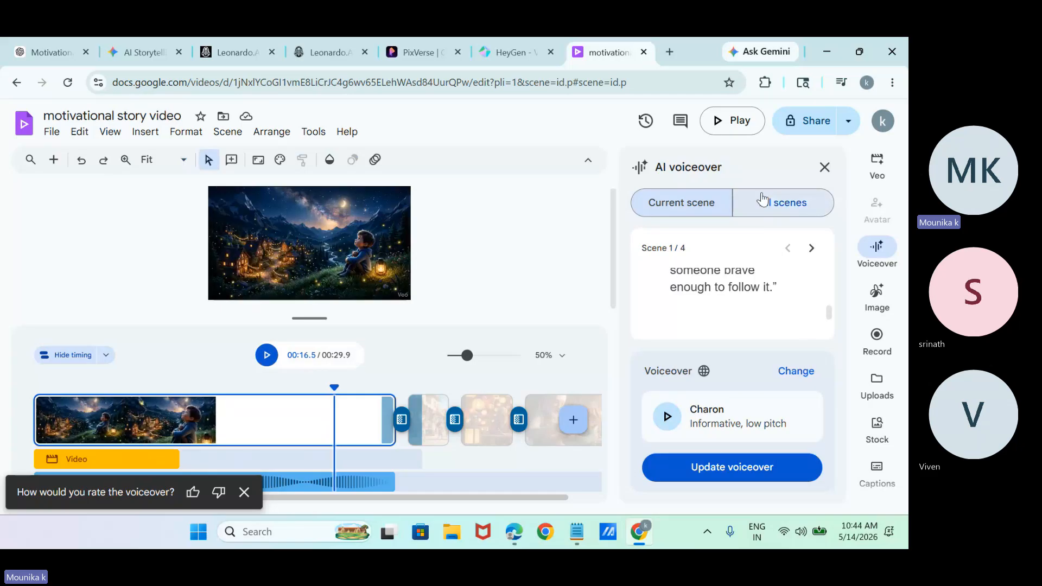
click(824, 167)
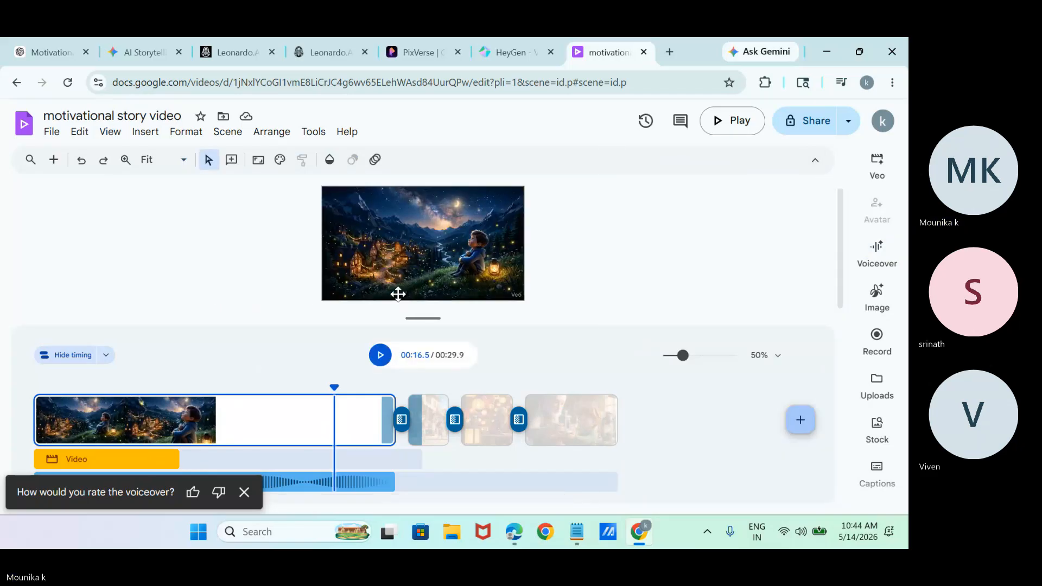
- Find where the first scene's footage ends and trim the scene to about 10.2 s
click(318, 411)
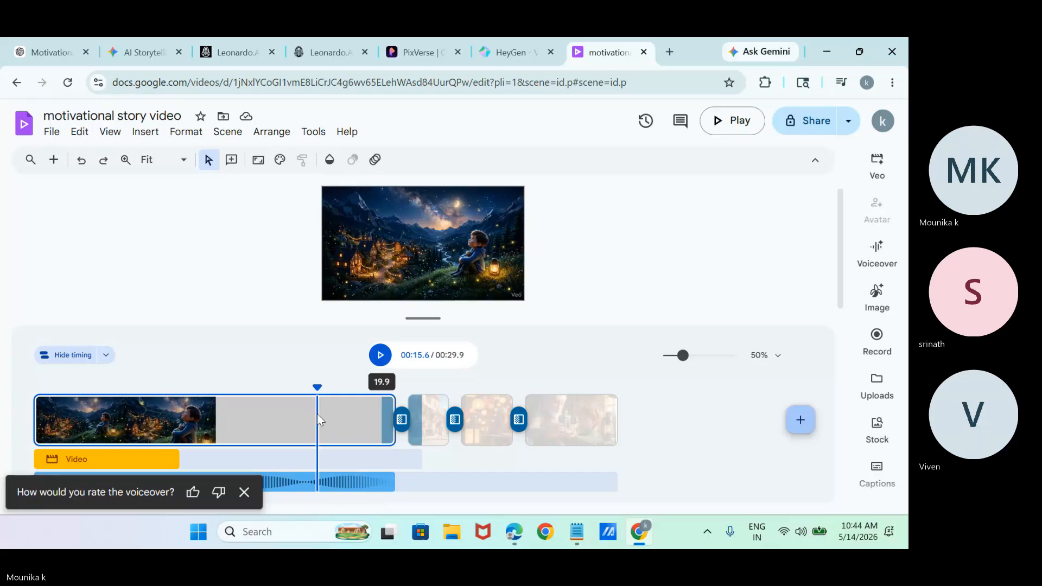
click(213, 423)
click(214, 422)
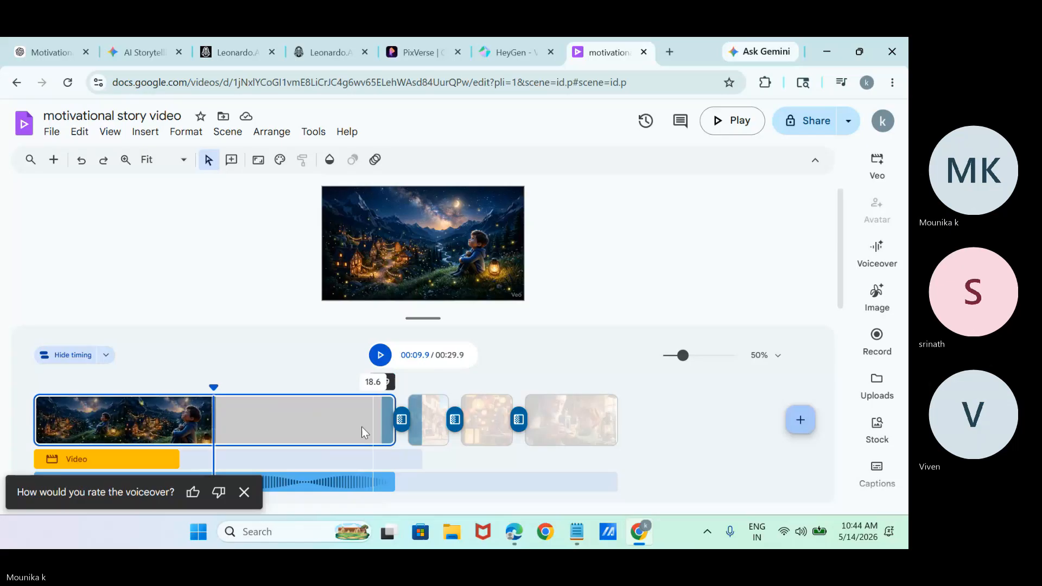
click(347, 429)
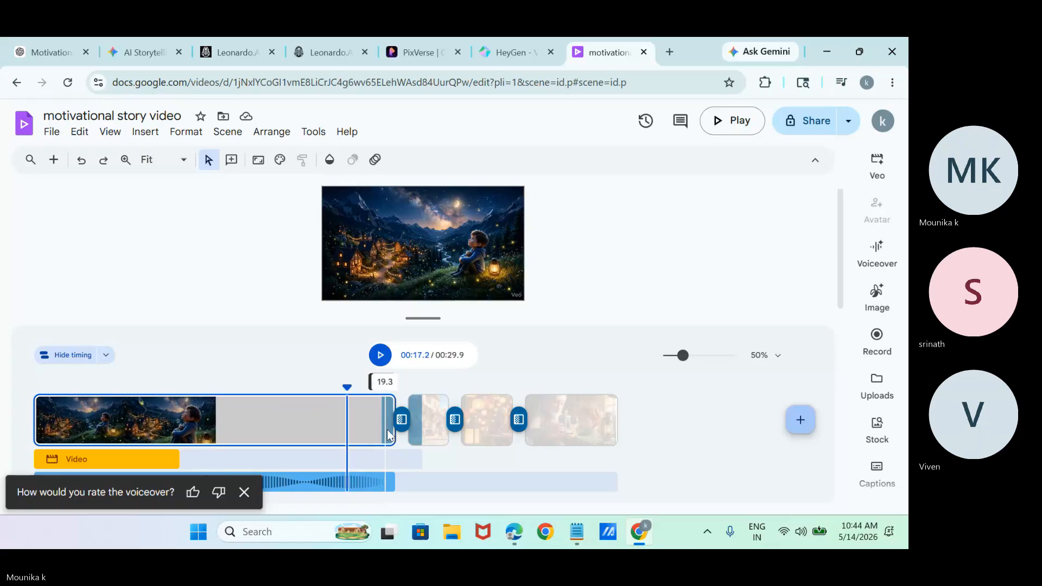
click(221, 419)
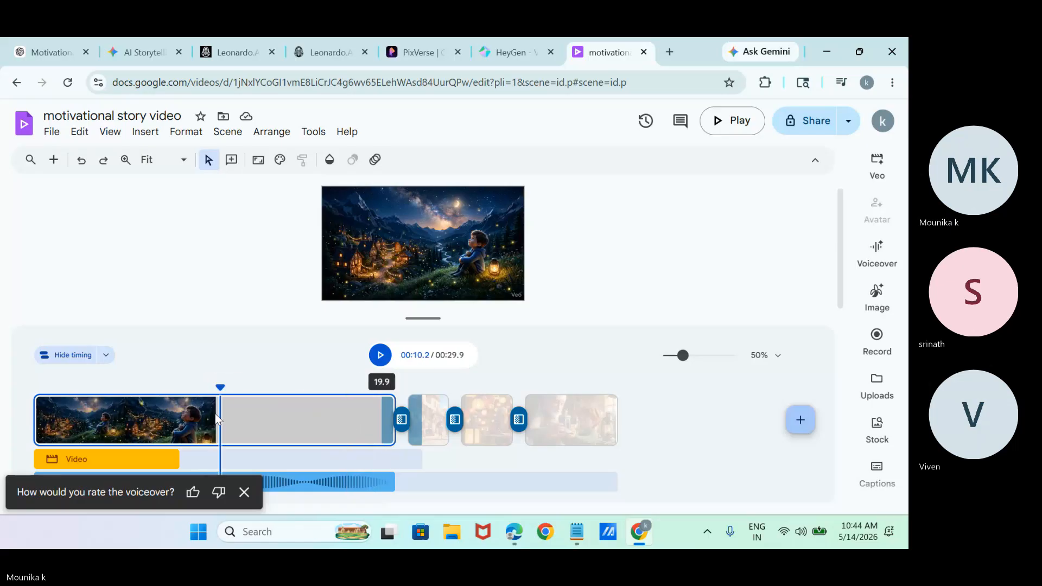
click(216, 419)
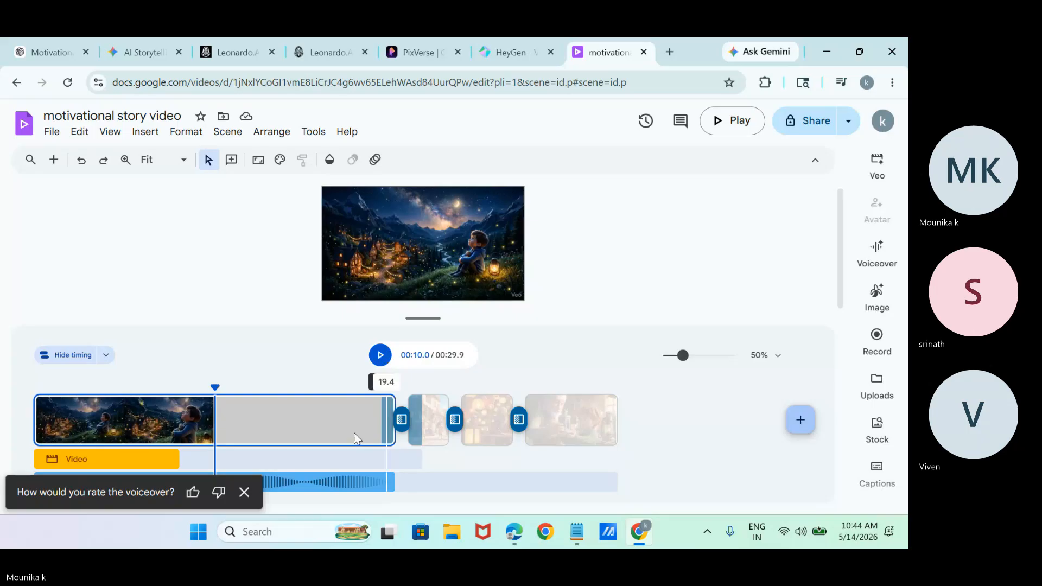
drag(387, 434, 227, 431)
click(600, 414)
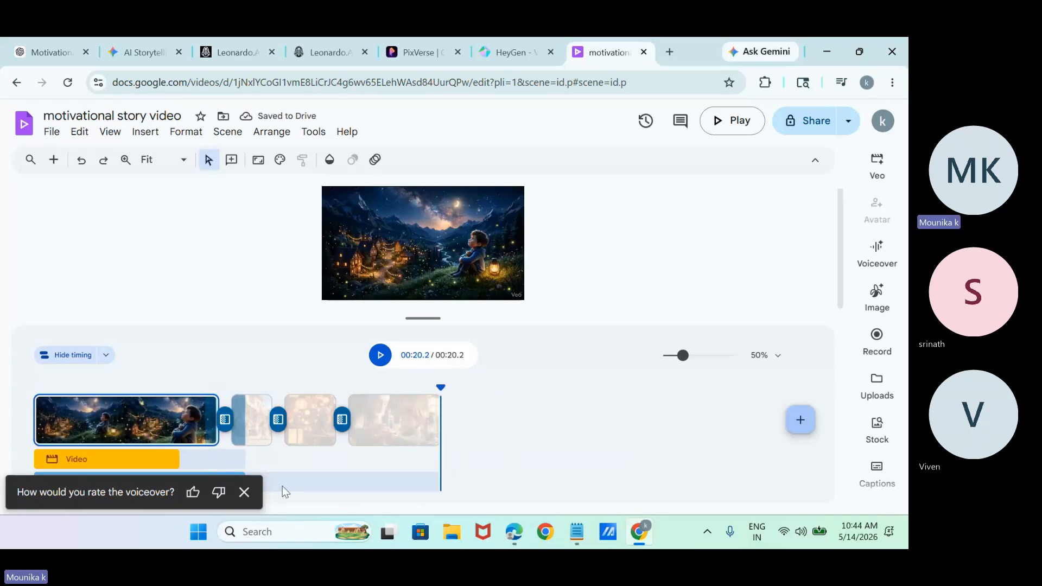
- Dismiss the voiceover rating request, inspect the Charon voiceover's settings, and extend the first scene to 13.5 s
click(245, 492)
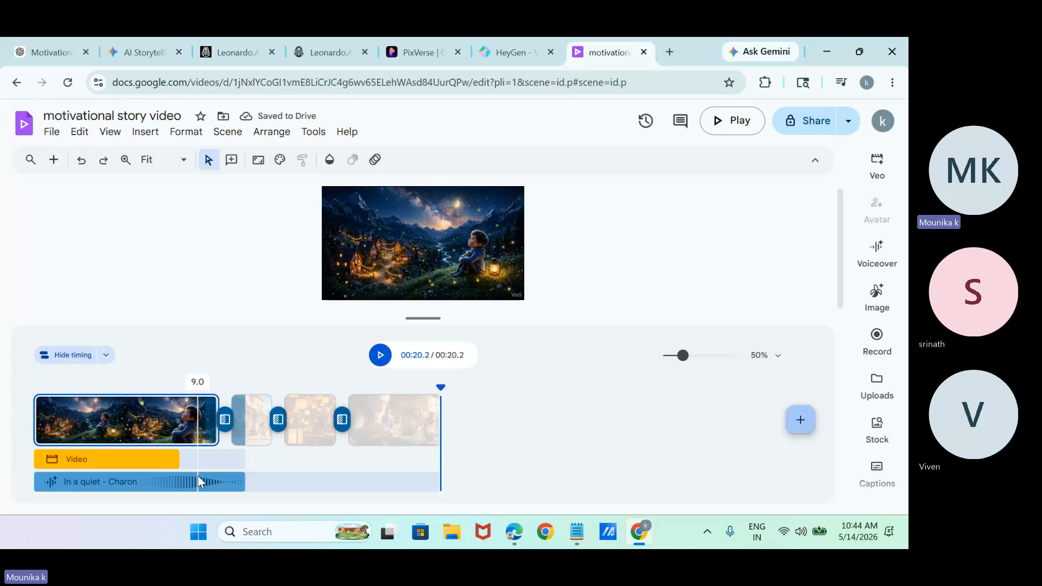
click(200, 481)
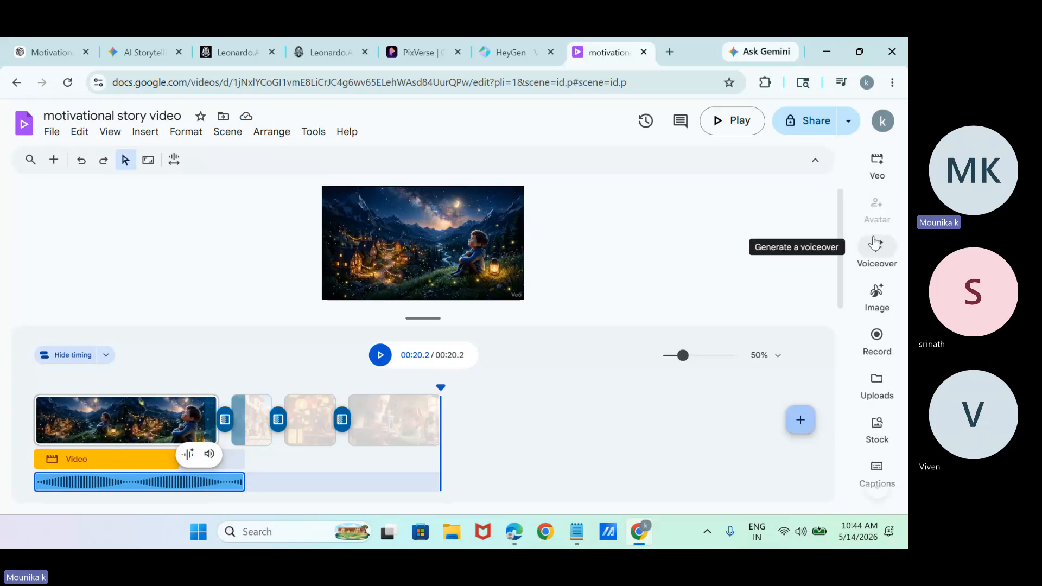
click(876, 246)
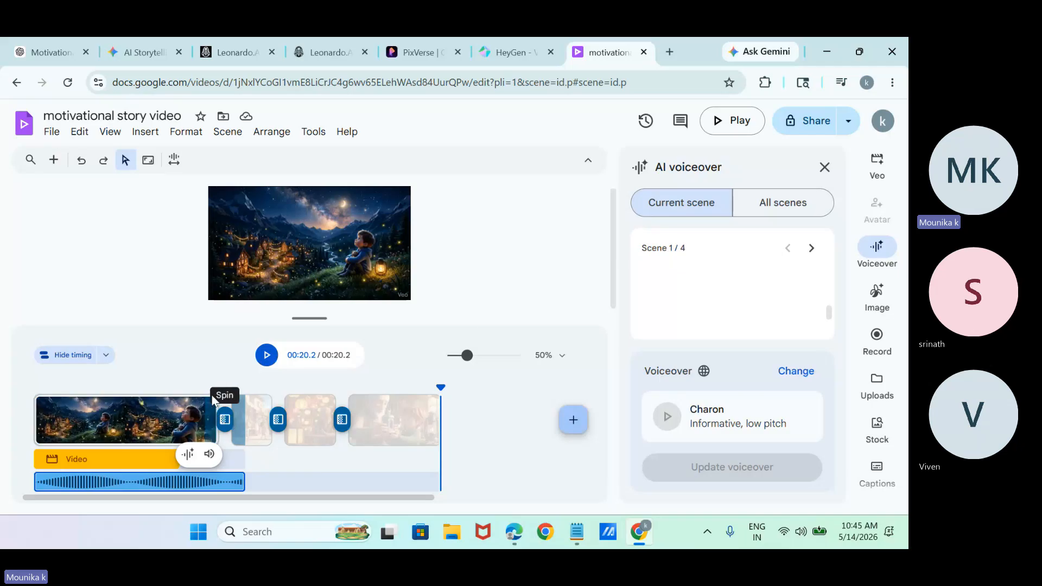
click(218, 407)
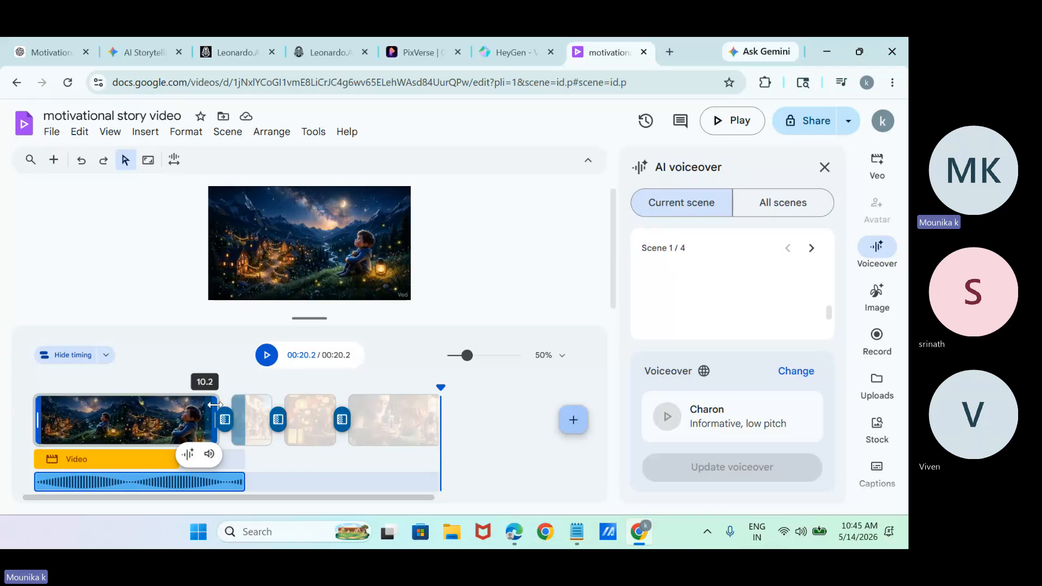
drag(218, 407, 280, 410)
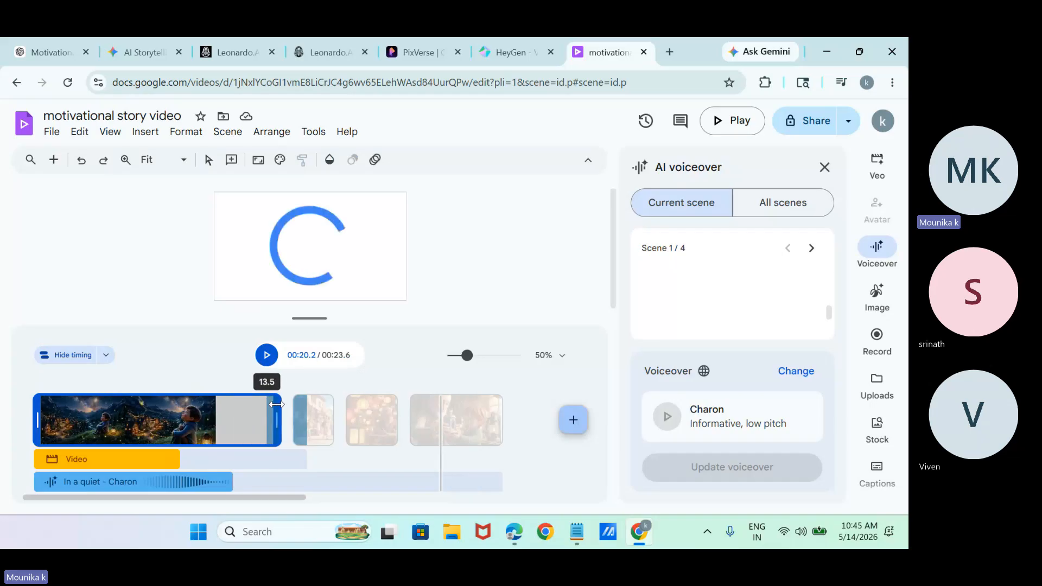
- Move the mountain village scene with the Charon voiceover to the end of the timeline
click(175, 415)
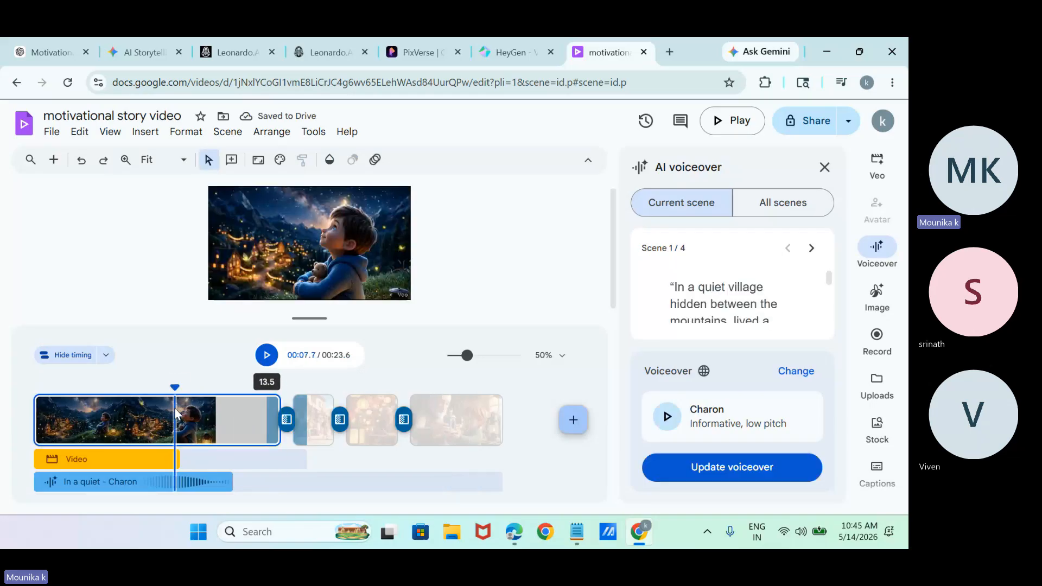
right_click(175, 414)
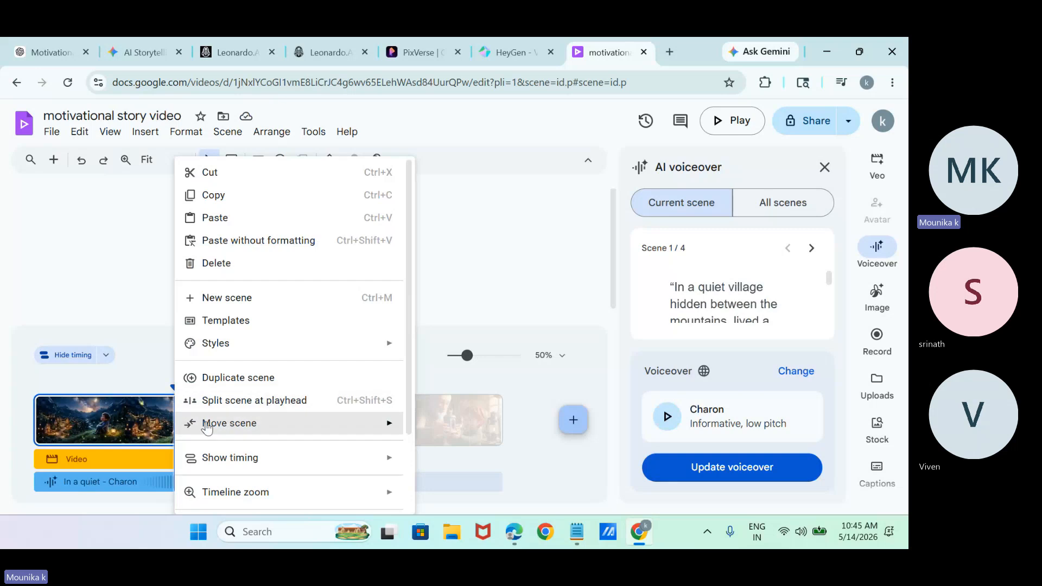
mouse_move(210, 430)
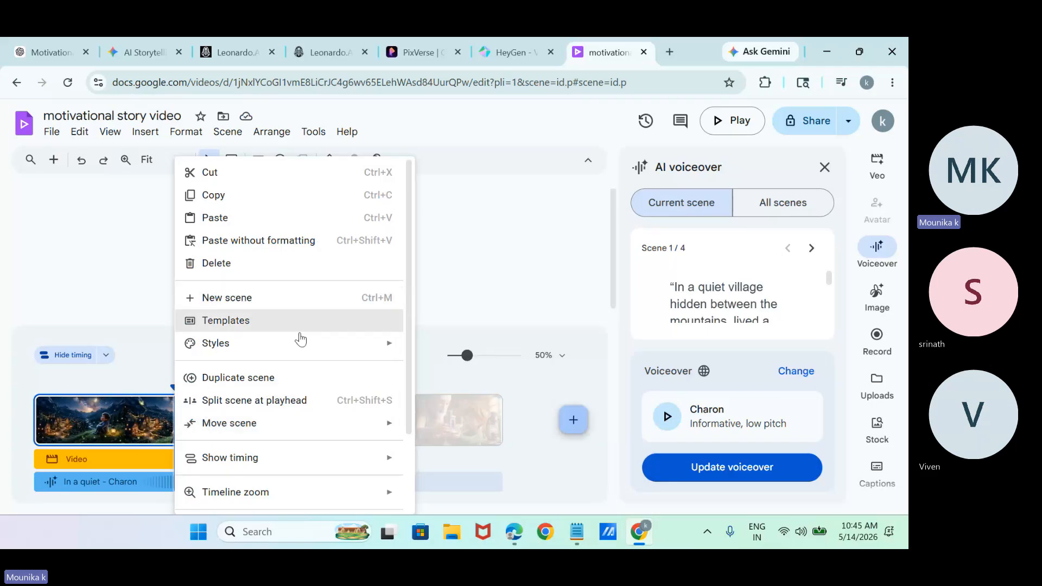
mouse_move(284, 433)
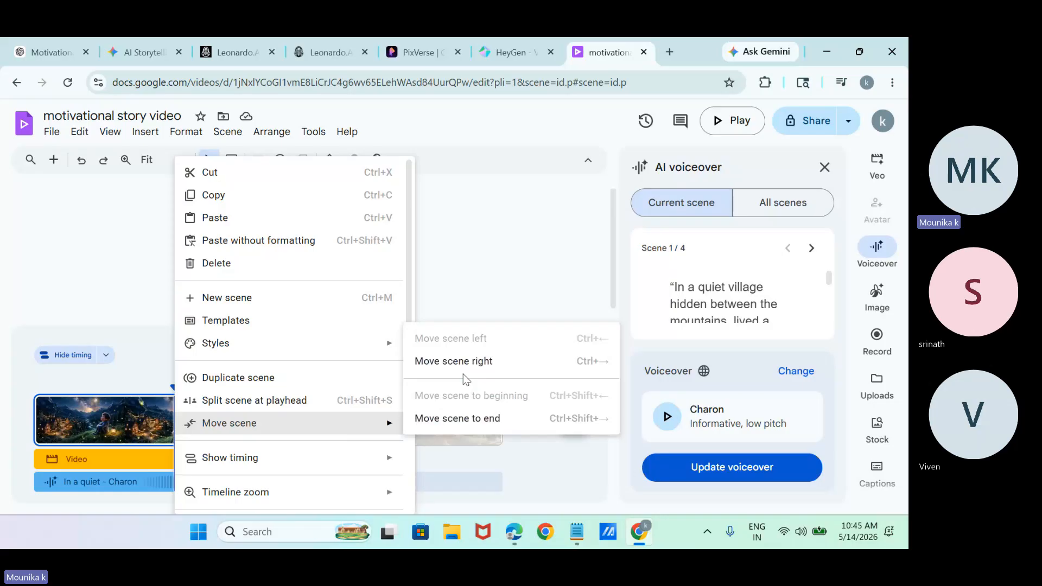
click(480, 427)
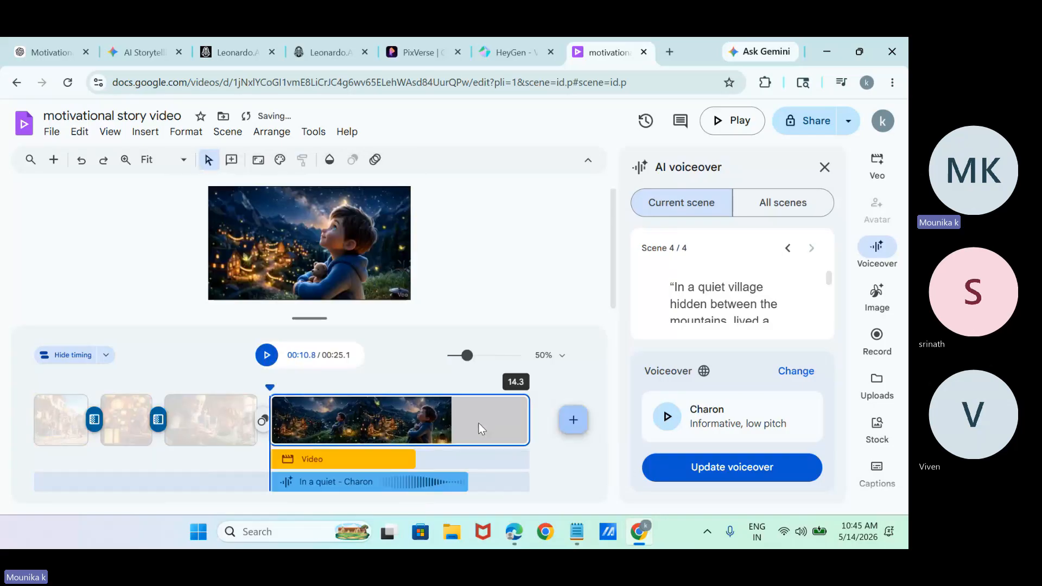
- Move the mountain village scene back, one place at a time, to the beginning of the timeline
right_click(406, 423)
mouse_move(417, 421)
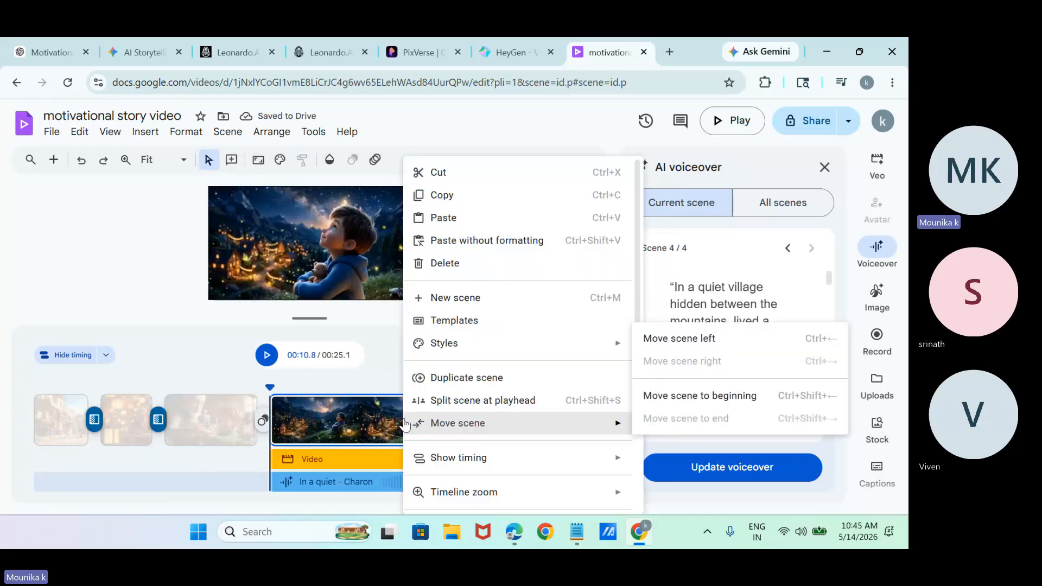
click(680, 338)
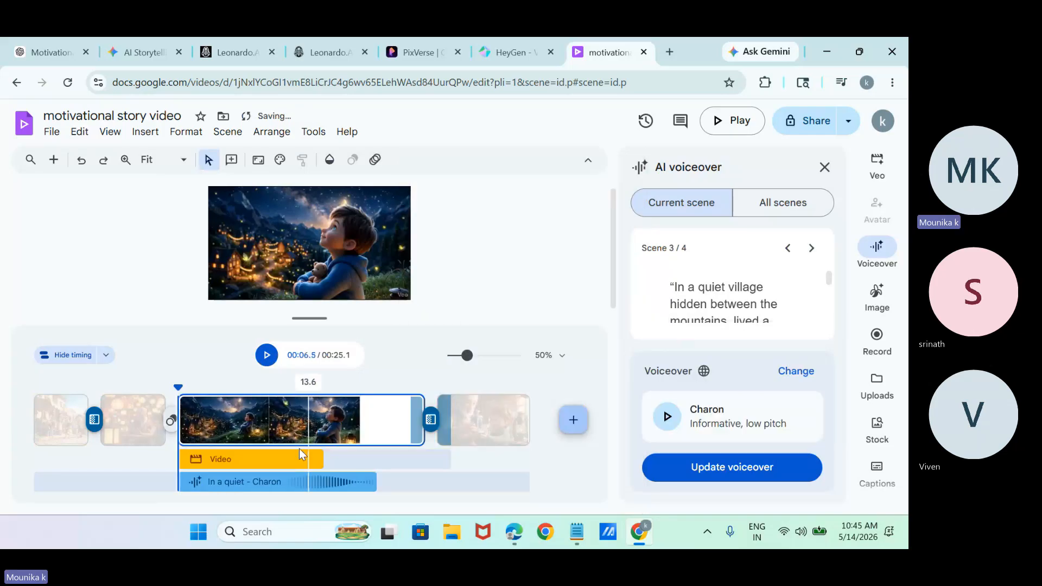
drag(298, 419, 91, 423)
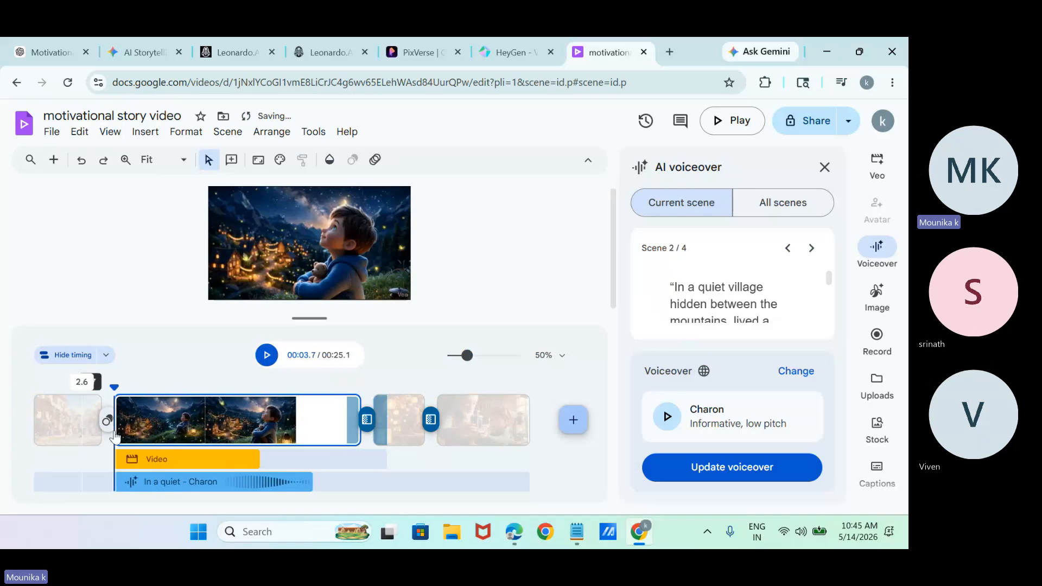
drag(143, 431, 53, 425)
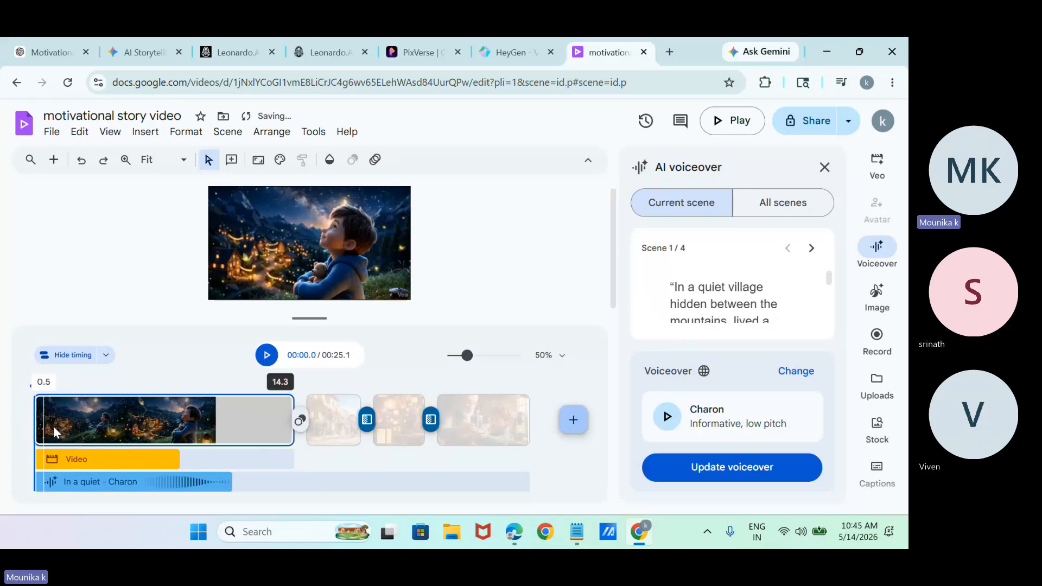
- Add a new blank scene after the mountain village scene and shorten the village scene to 9.8 s
right_click(75, 429)
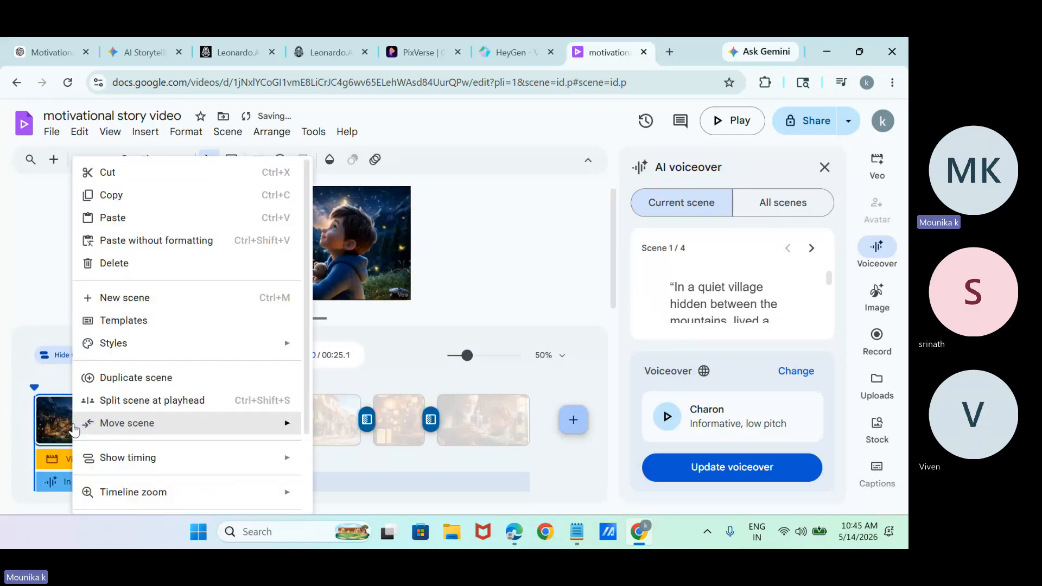
click(131, 305)
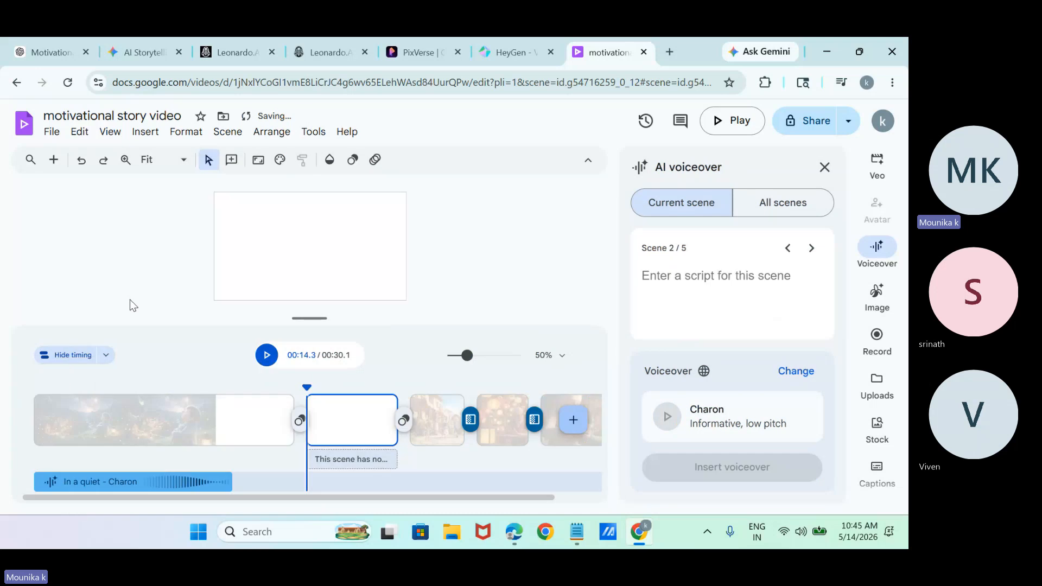
click(292, 437)
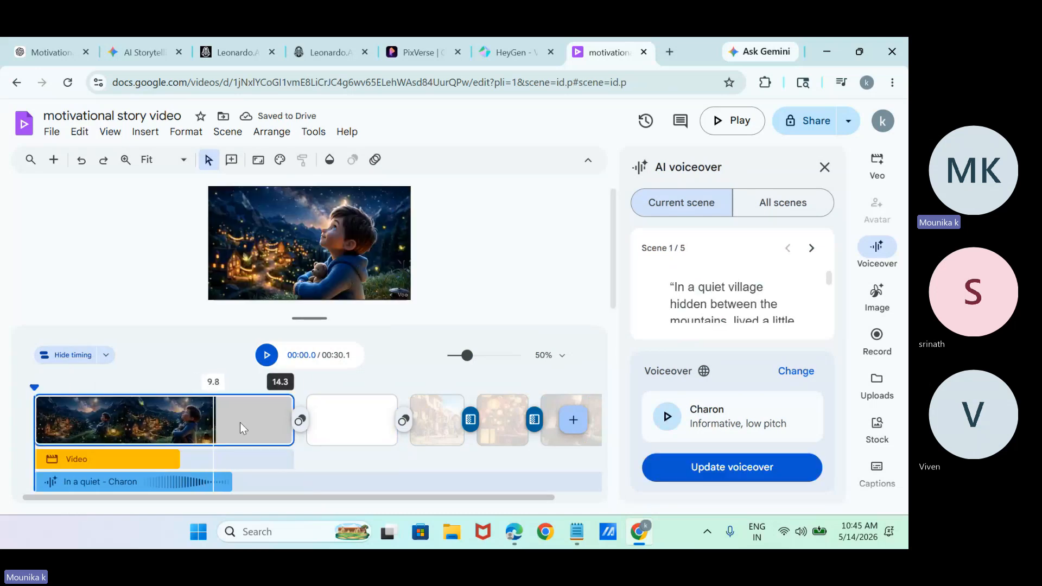
drag(288, 412, 213, 415)
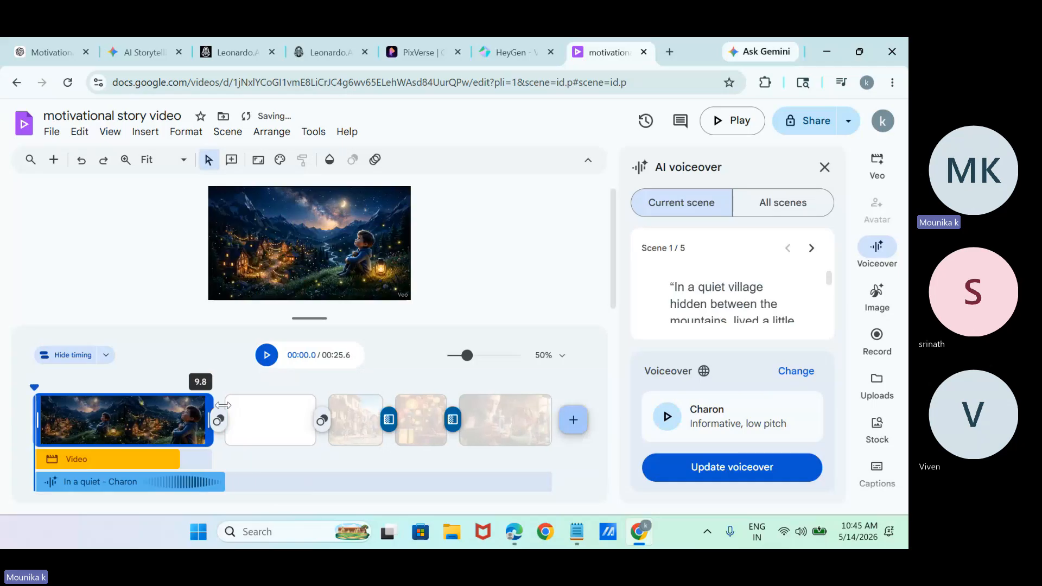
- Insert the previously generated Pixar-style mountain village image into the blank second scene
click(248, 419)
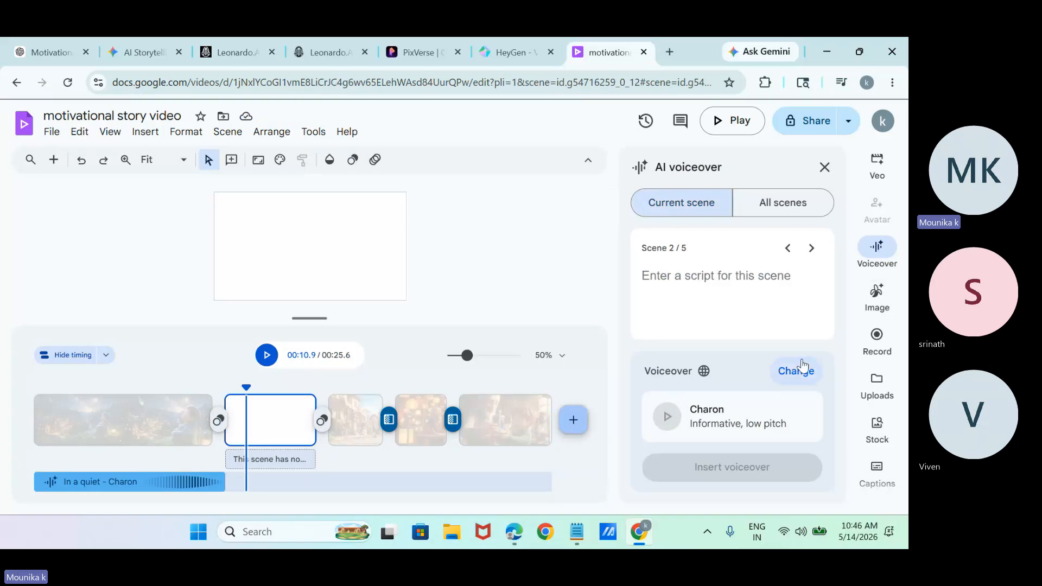
click(878, 430)
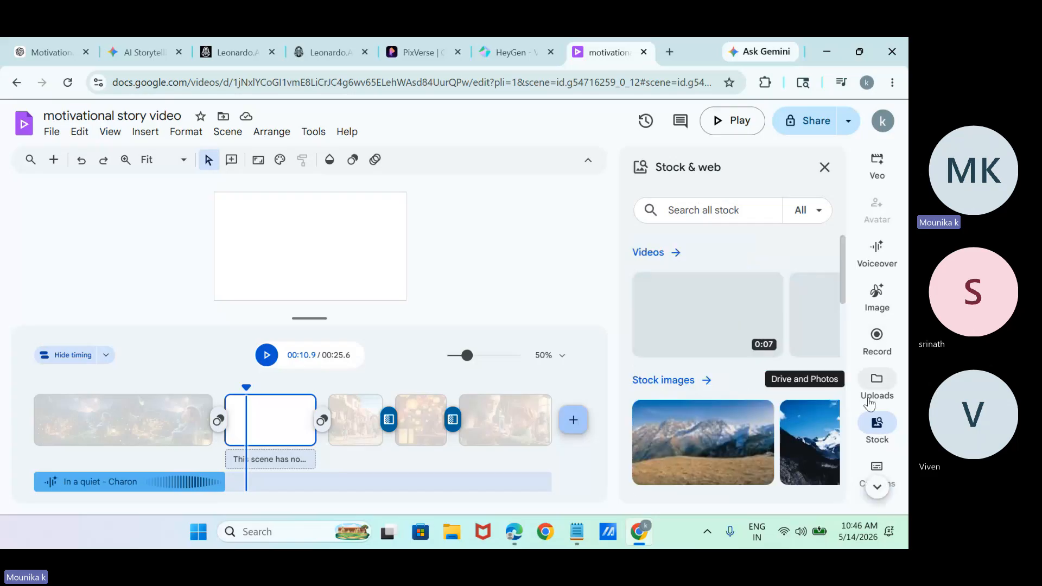
click(891, 307)
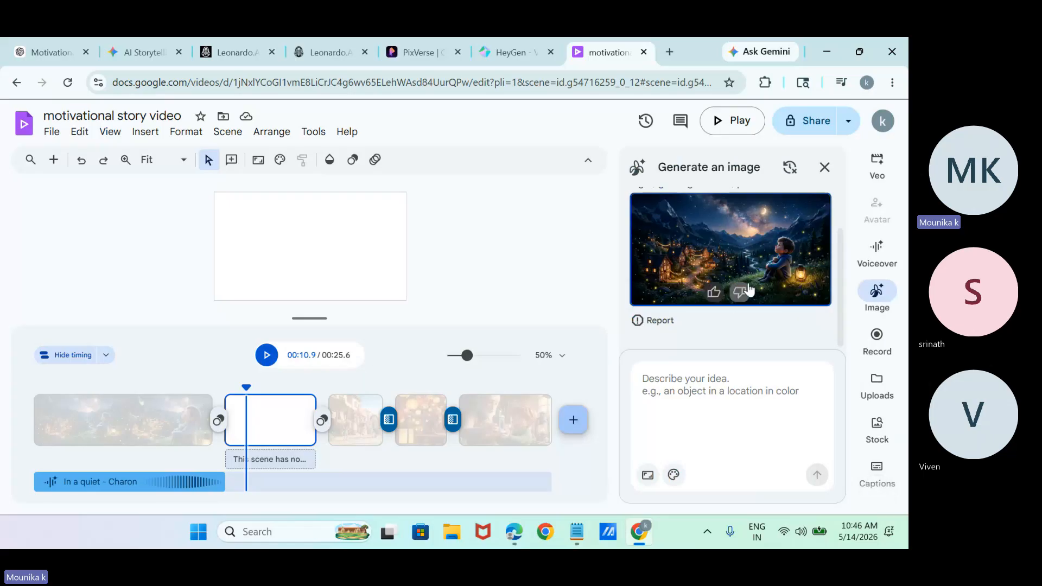
click(642, 255)
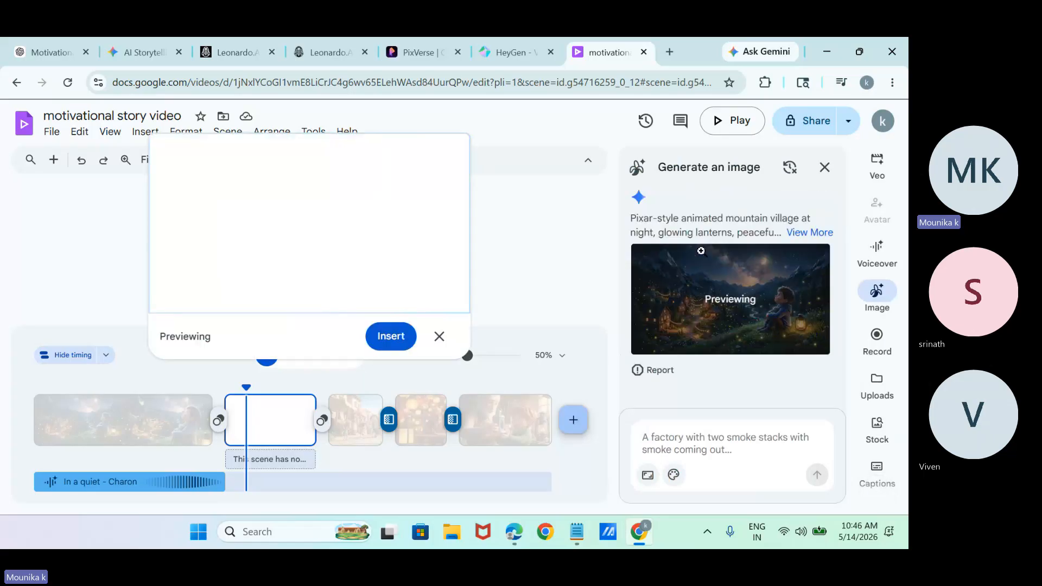
click(395, 336)
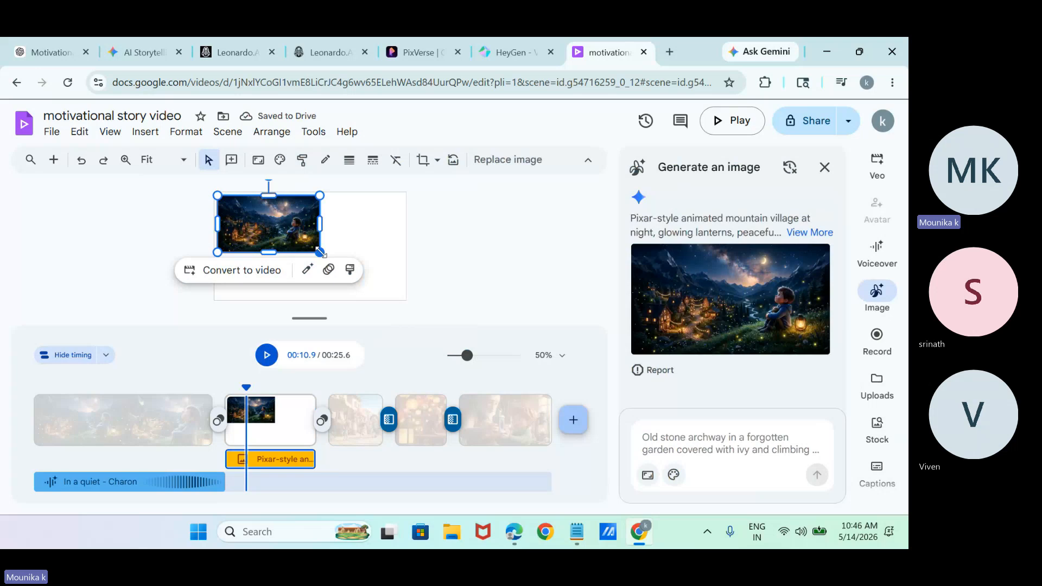
- Enlarge the inserted village image from its corners until it covers the whole frame of the second scene
drag(320, 252, 413, 302)
drag(412, 301, 411, 303)
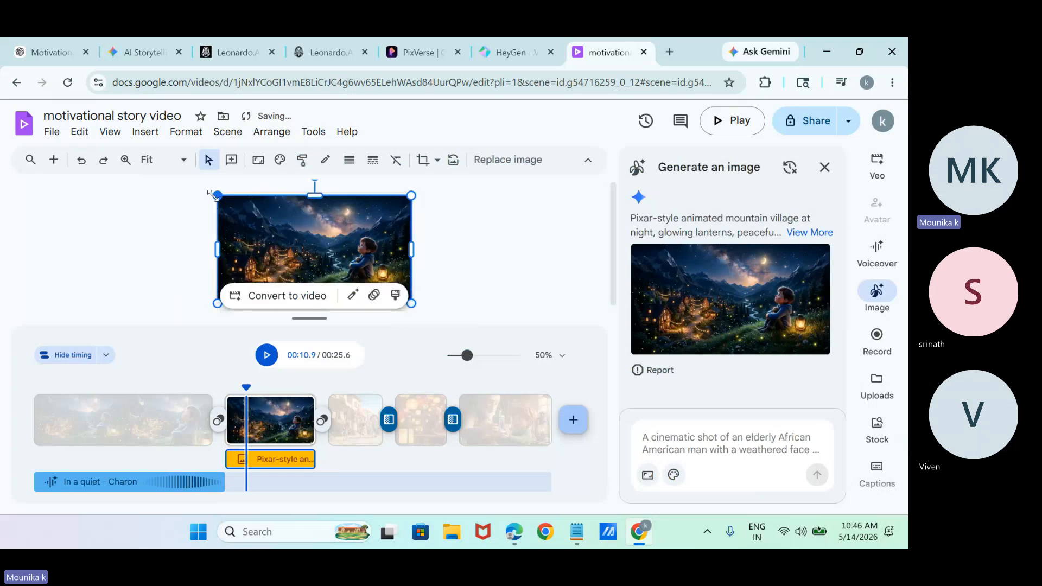
drag(212, 195, 205, 187)
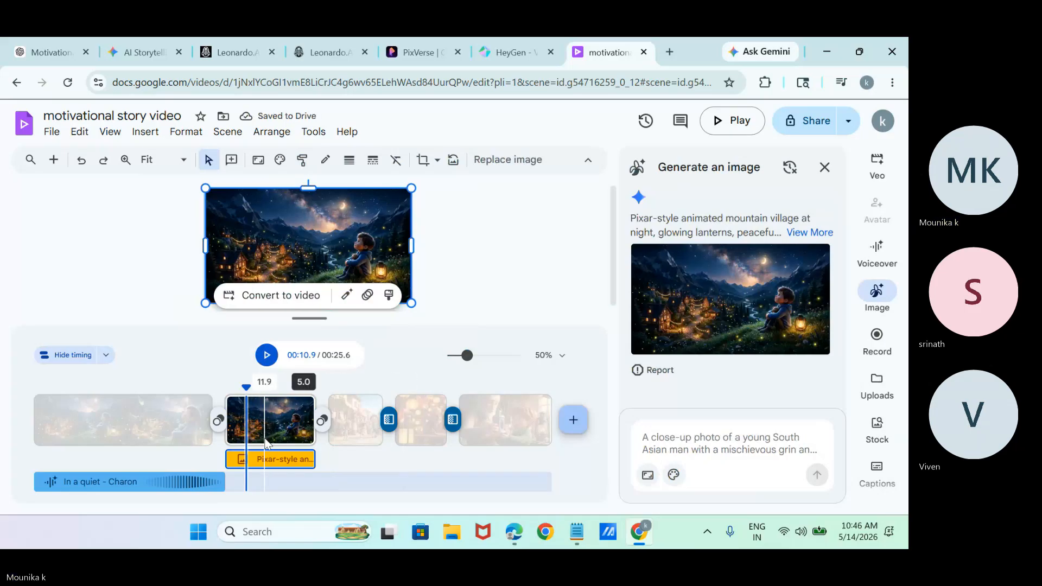
- Play the video from the beginning and check where the narration ends relative to the mountain village scene
click(470, 282)
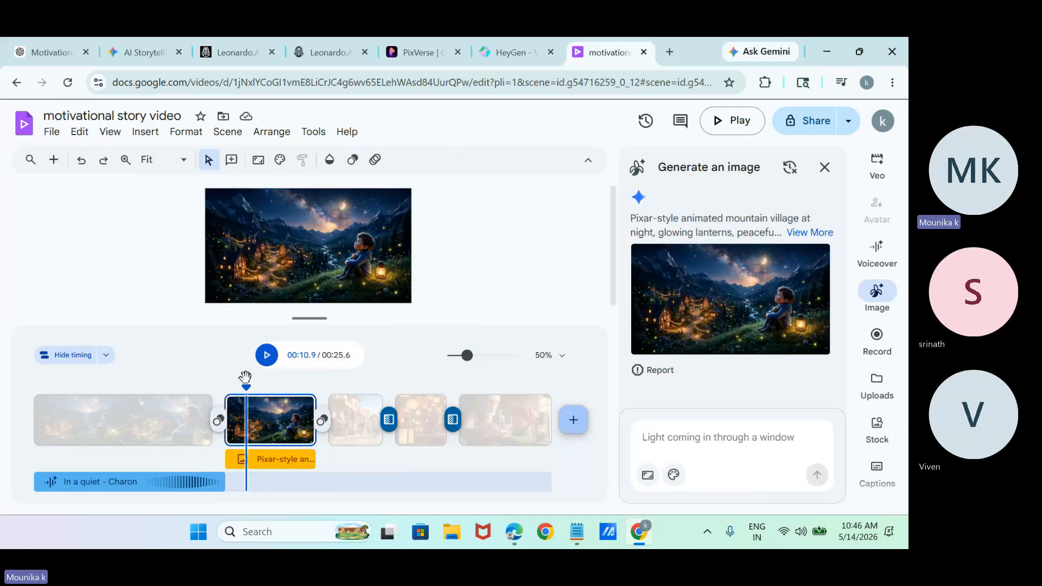
drag(245, 376, 34, 383)
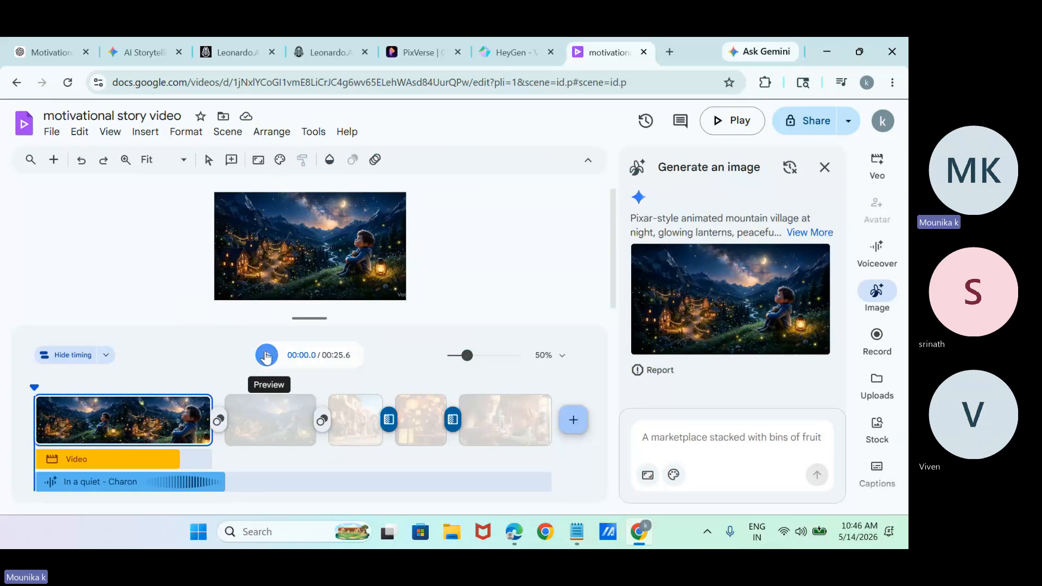
click(266, 357)
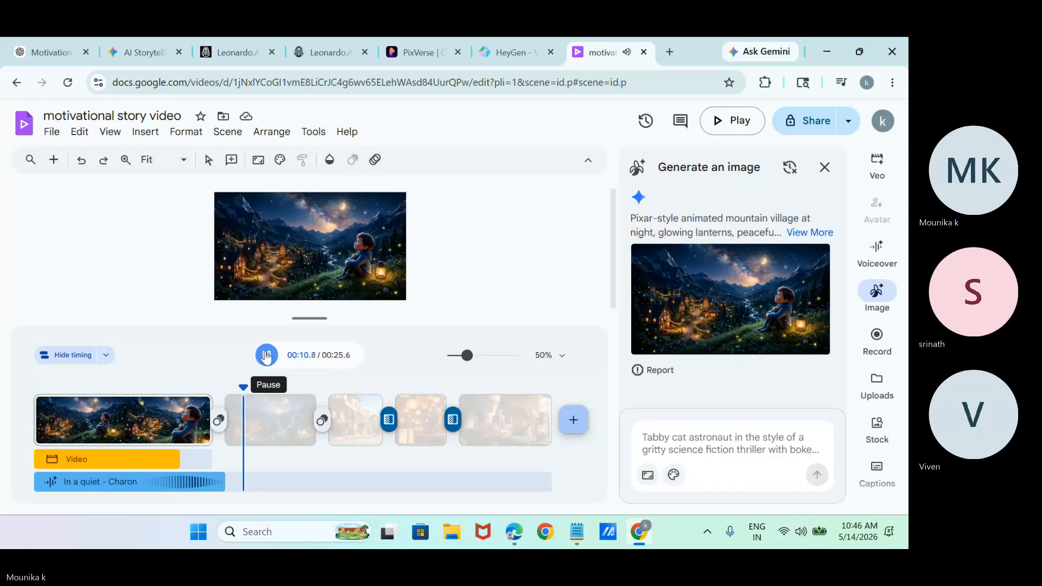
click(178, 414)
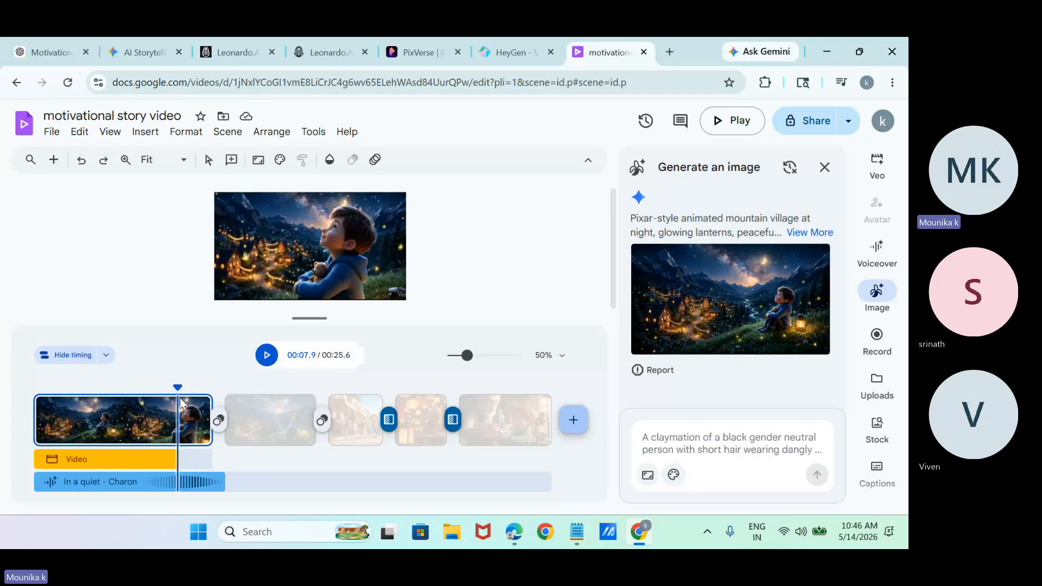
click(190, 482)
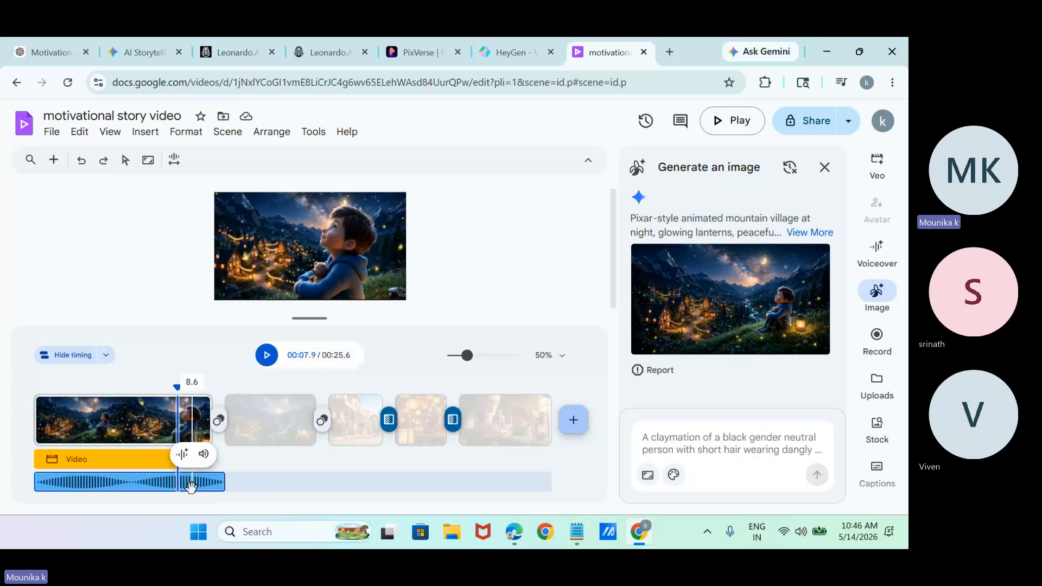
- Lengthen the opening mountain village scene to about 10.2 s and delete the still-image village scene that follows it
click(171, 410)
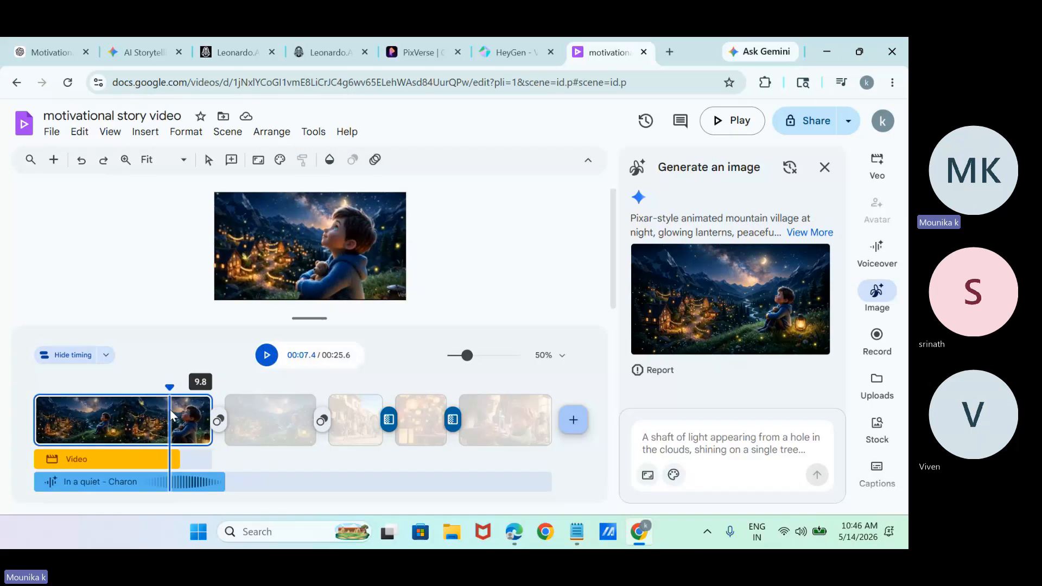
drag(211, 411, 102, 395)
drag(232, 399, 220, 397)
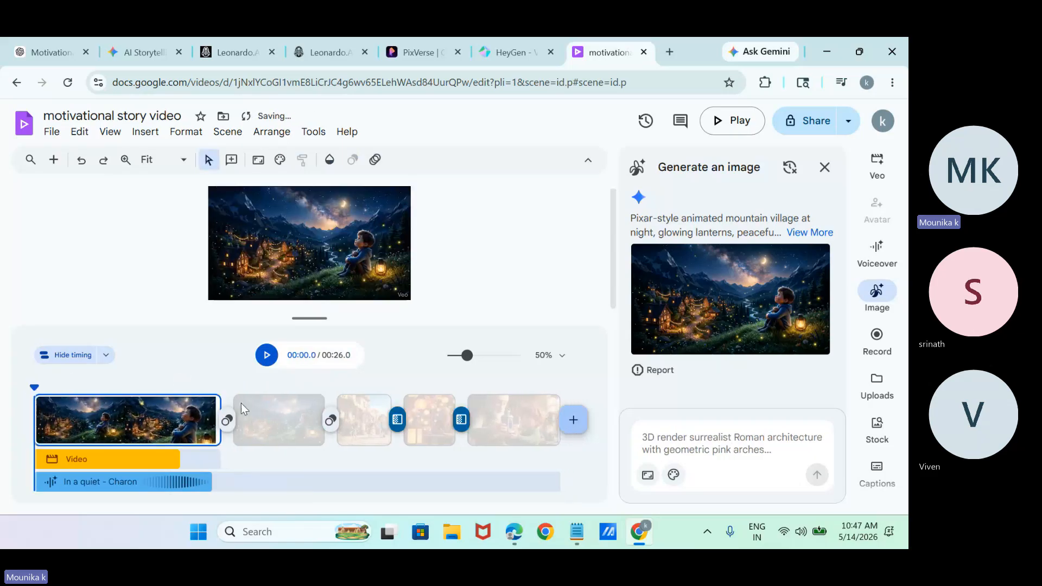
click(266, 416)
key(Delete)
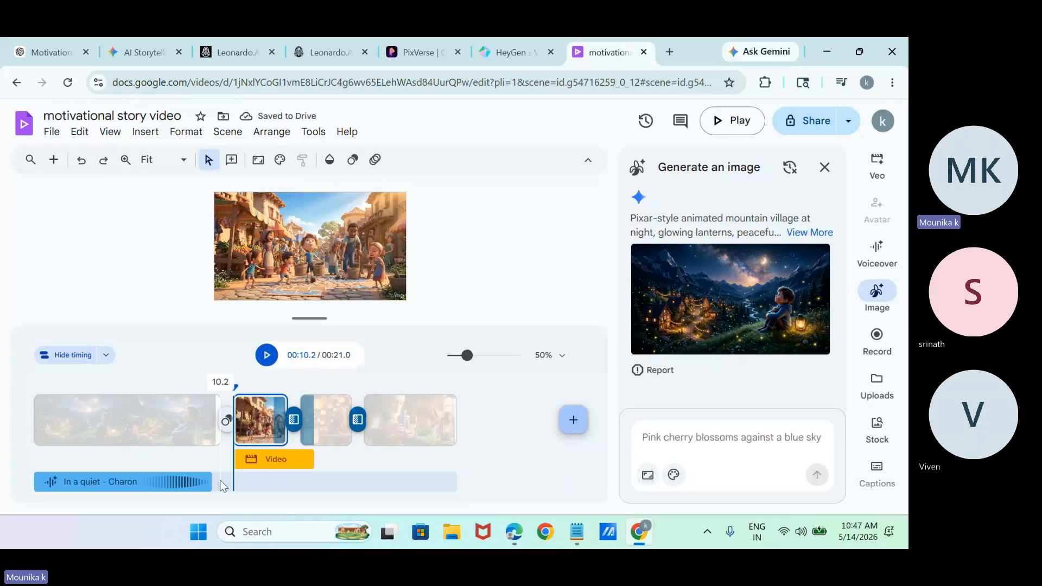
- Open the AI voiceover for scene 2, copy the Scene 2 narration from the ChatGPT story, and return to Google Vids
click(876, 248)
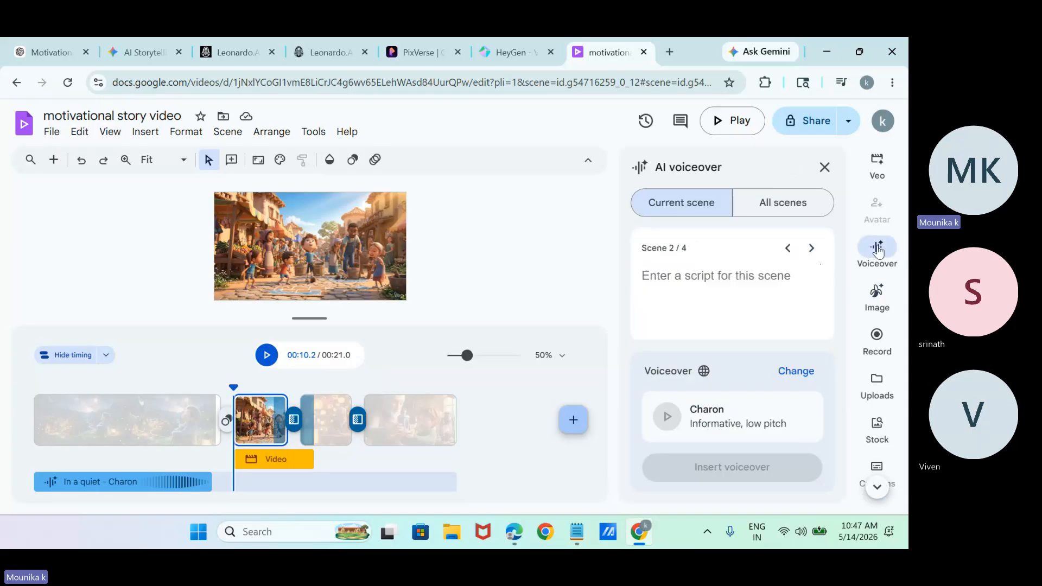
click(56, 60)
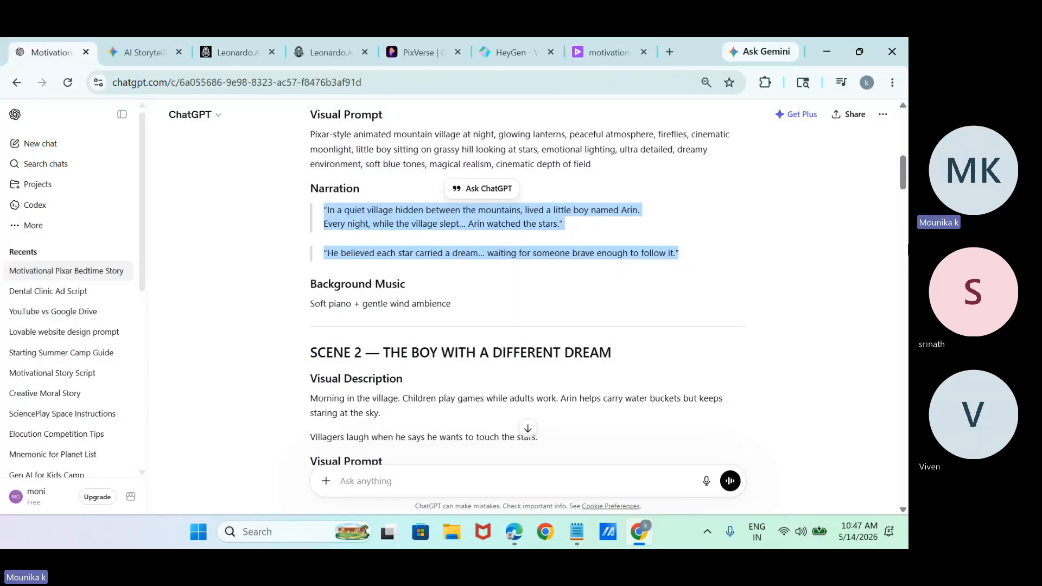
click(529, 248)
scroll(529, 248, down, 5)
drag(324, 270, 485, 405)
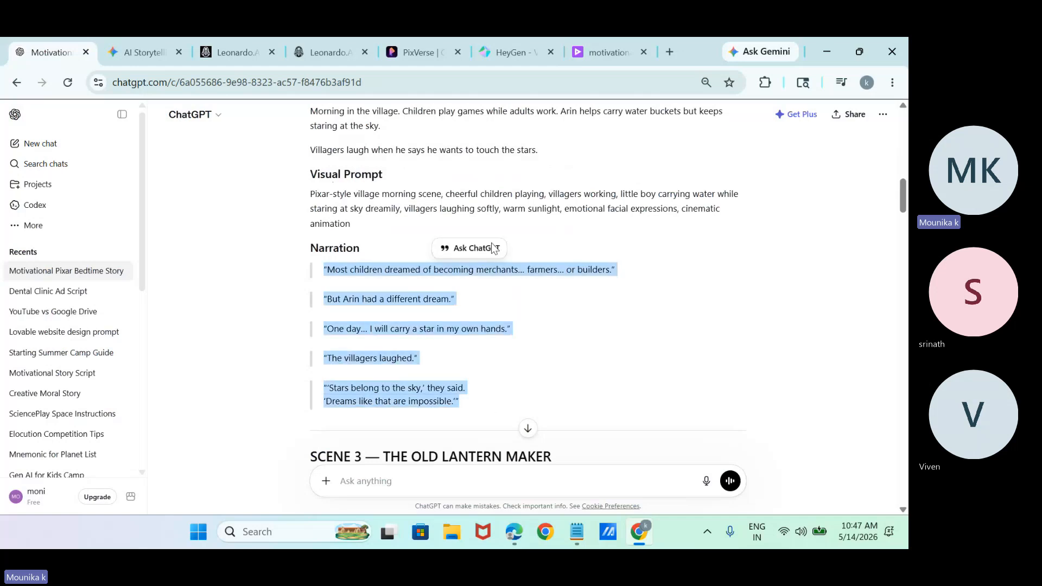
click(600, 44)
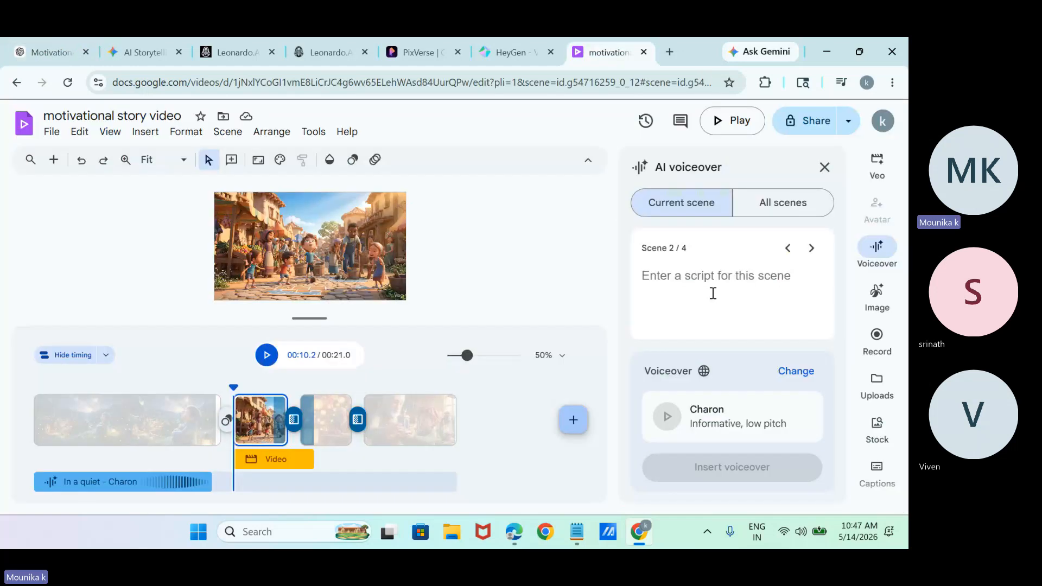
- Review the scene scripts and paste the copied narration into the voiceover script of scene 2
click(771, 204)
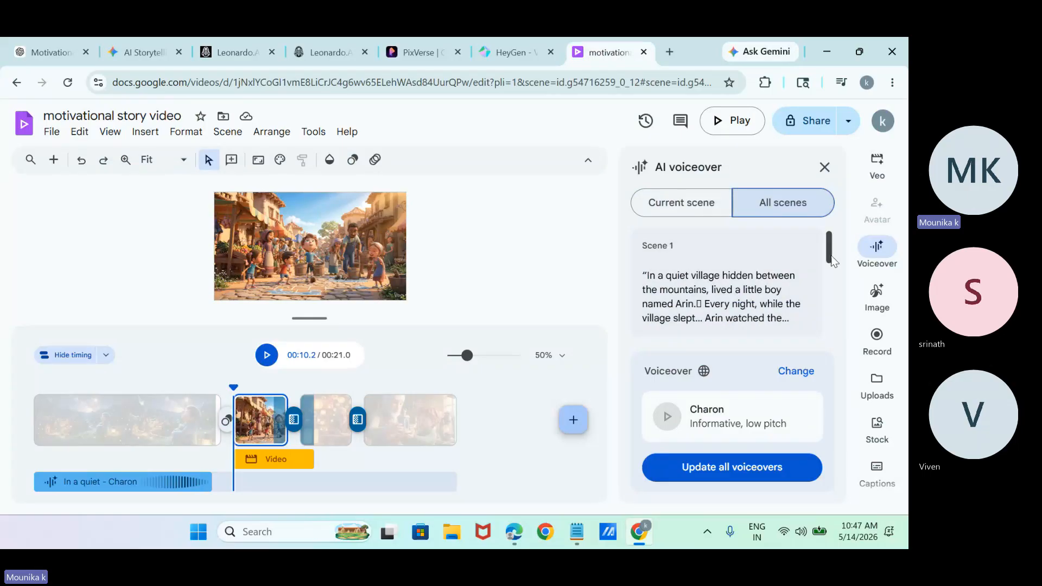
scroll(833, 259, down, 2)
scroll(802, 260, up, 2)
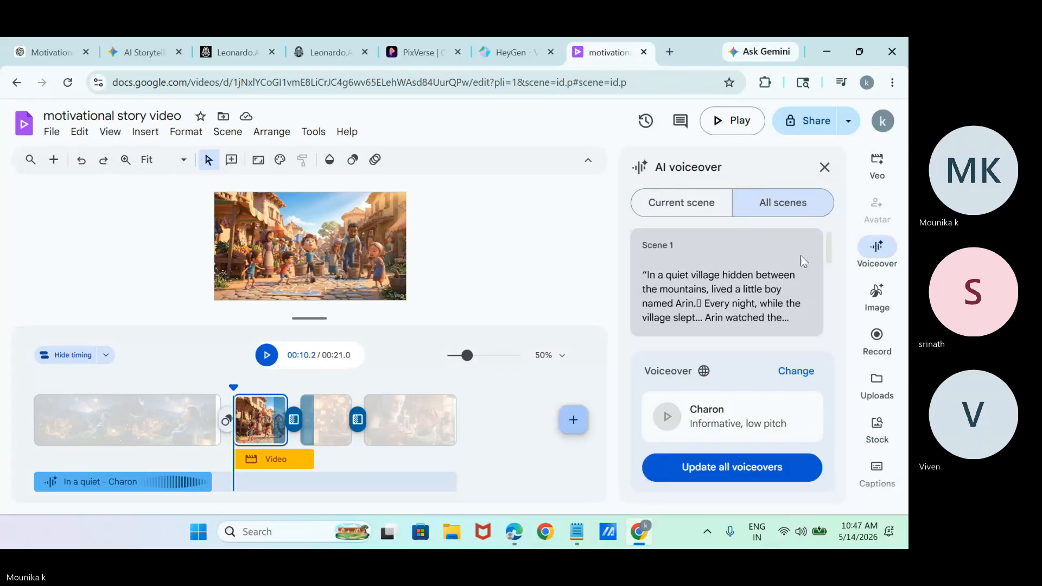
click(799, 255)
drag(835, 278, 839, 320)
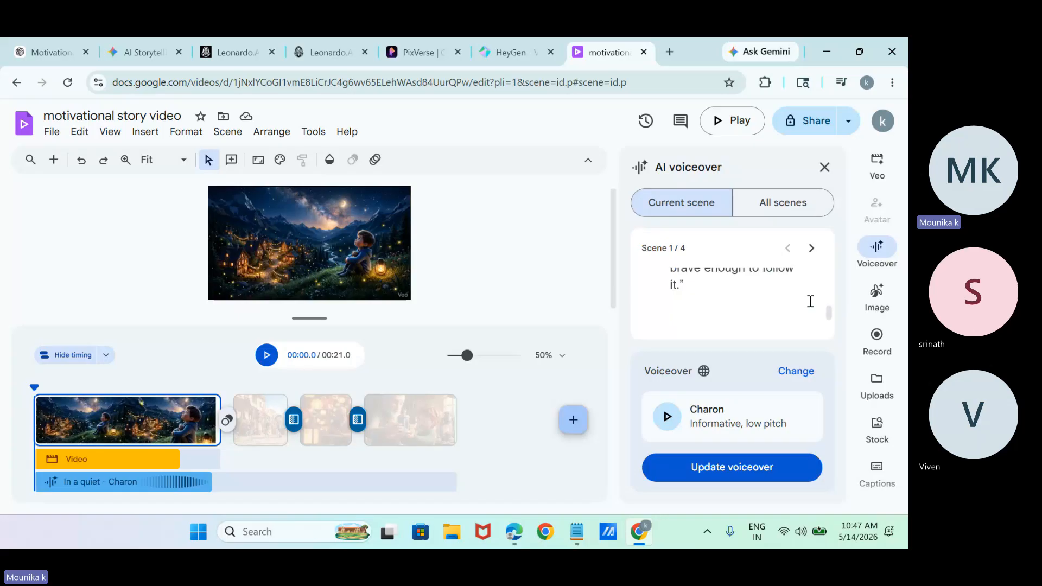
click(781, 301)
click(811, 248)
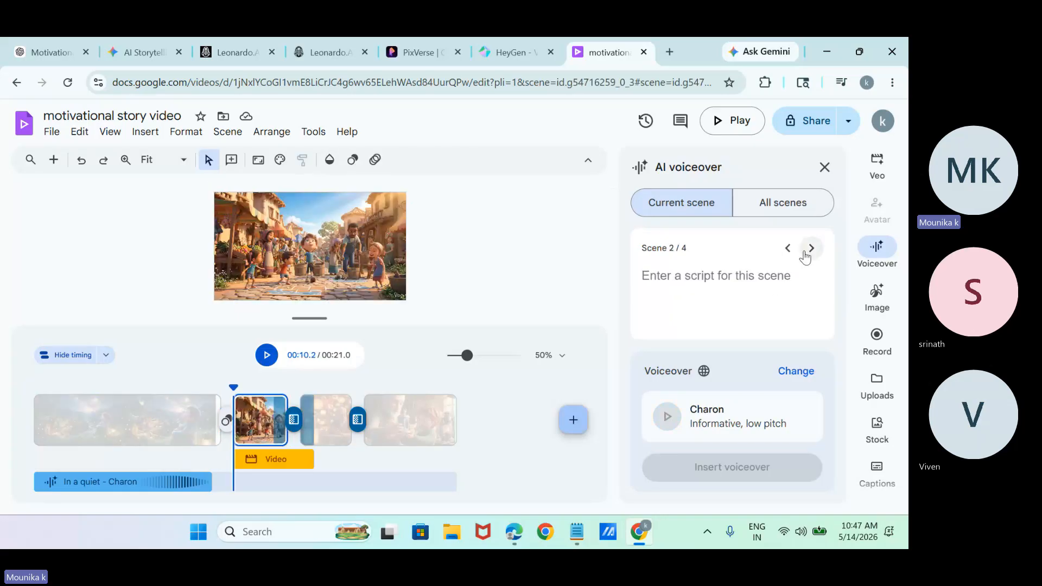
click(743, 281)
key(ctrl+v)
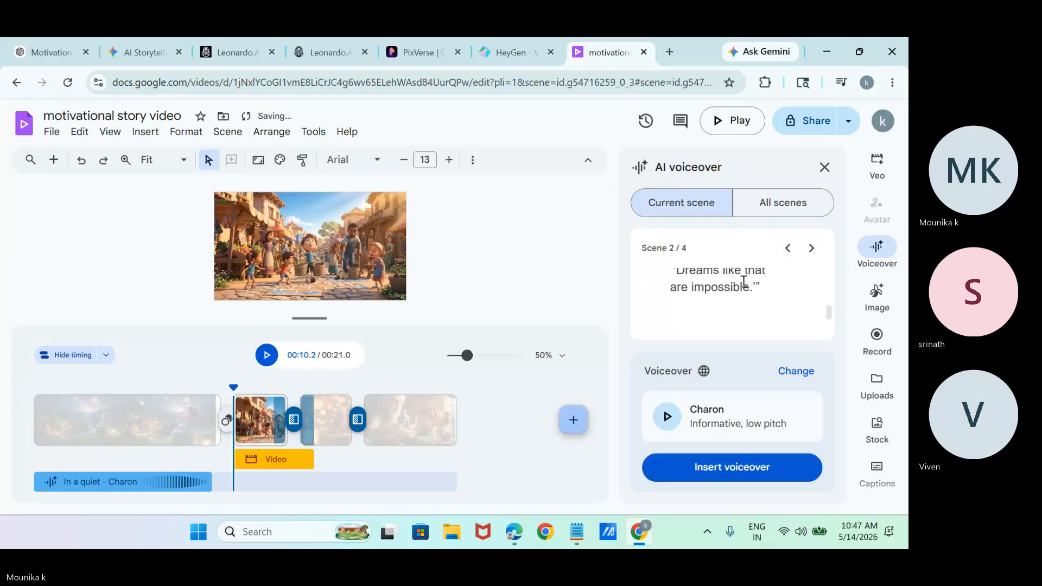
- Go to the scene 3 voiceover script and copy the "The Old Lantern Maker" narration from the ChatGPT story
click(811, 248)
click(42, 50)
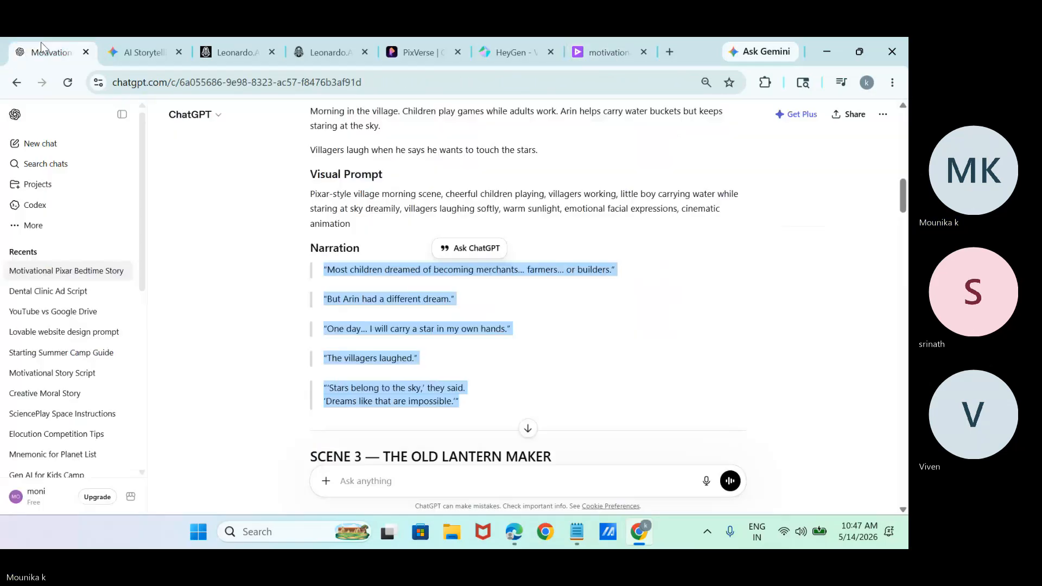
scroll(898, 200, down, 7)
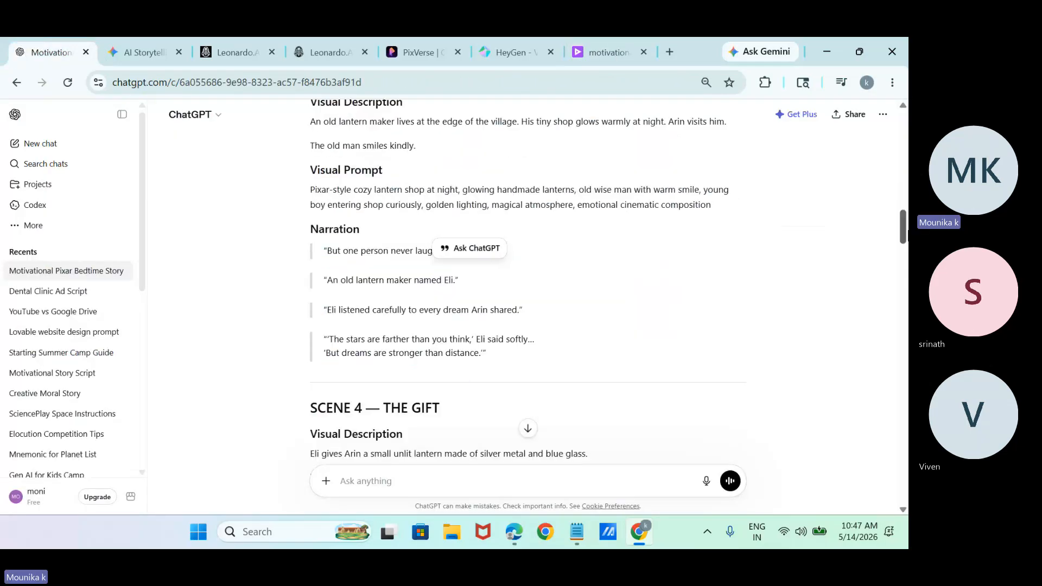
scroll(319, 283, down, 6)
scroll(319, 282, up, 7)
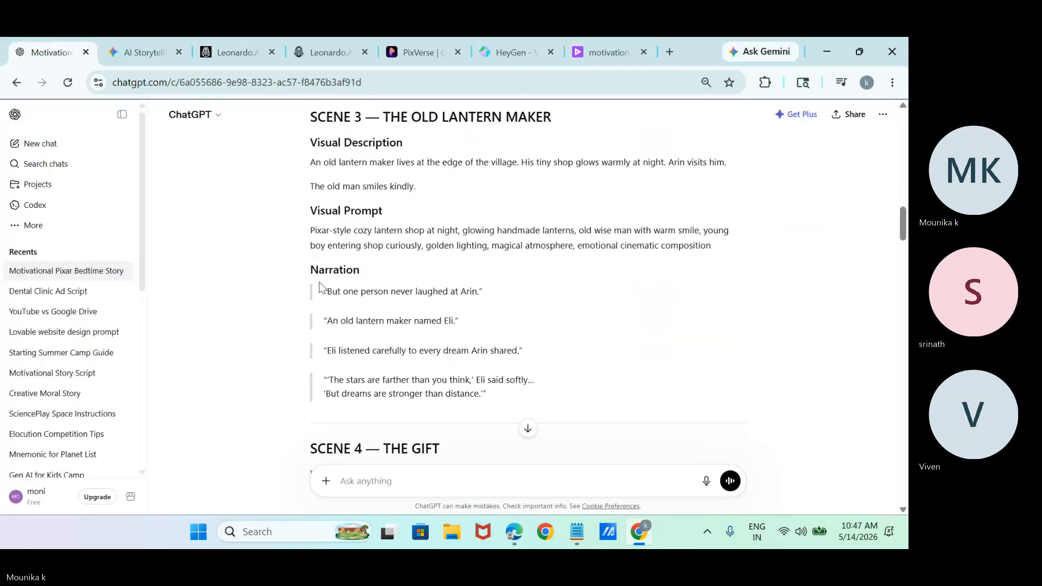
drag(319, 282, 474, 392)
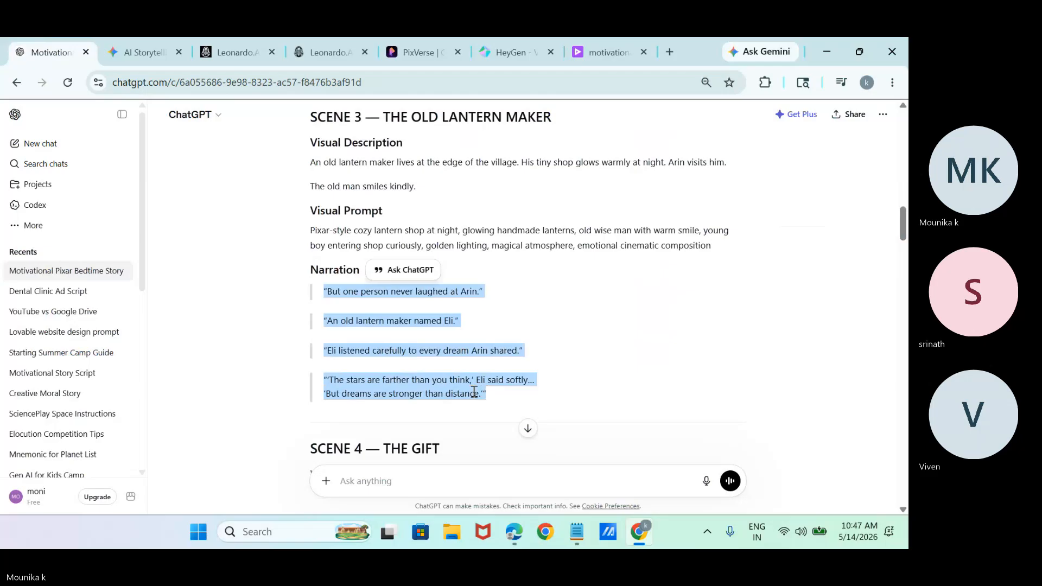
right_click(432, 386)
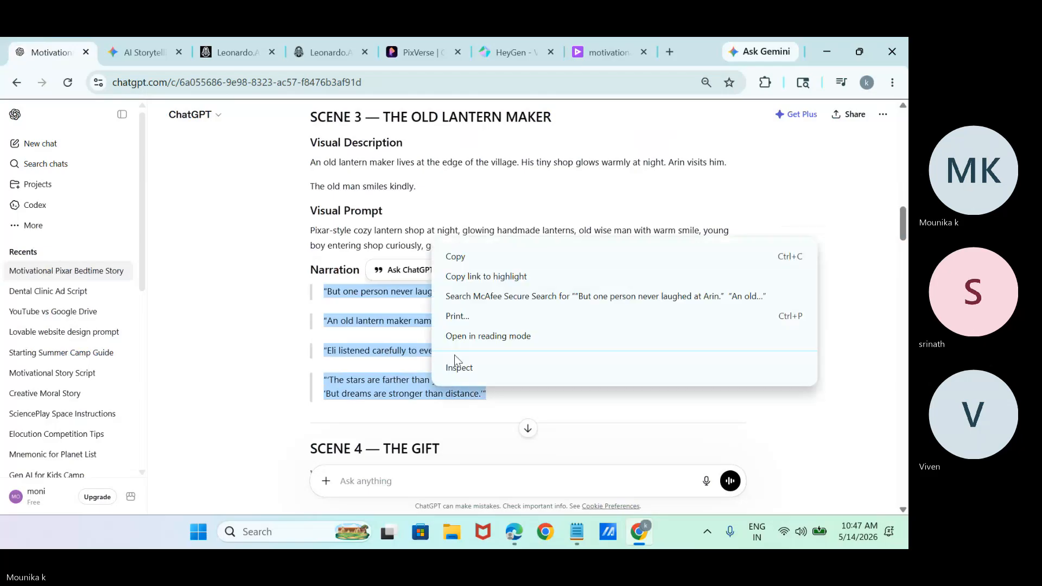
click(480, 250)
- Return to Google Vids and paste the lantern maker narration into the voiceover script of scene 3
click(602, 52)
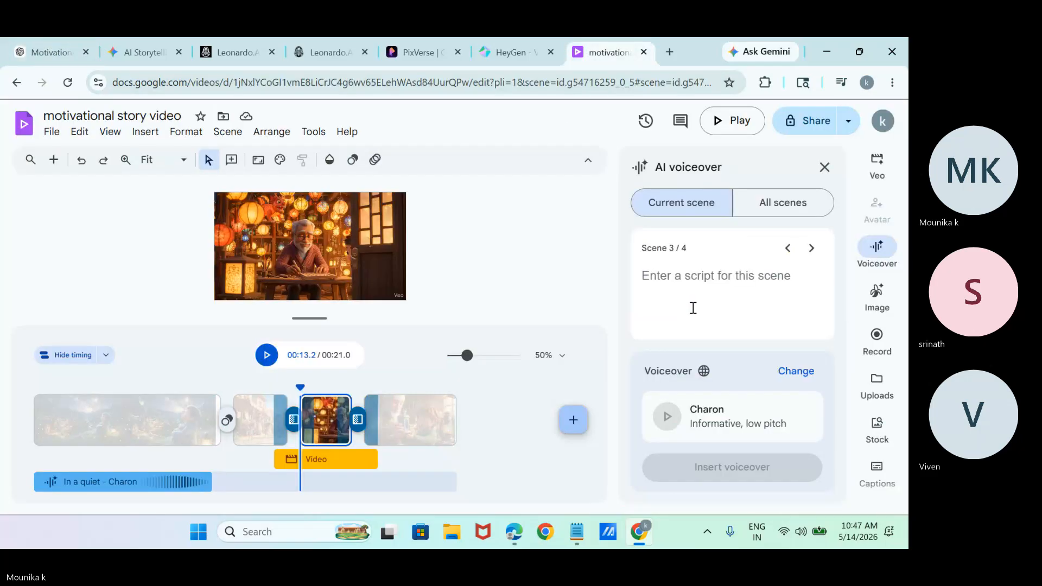
click(678, 276)
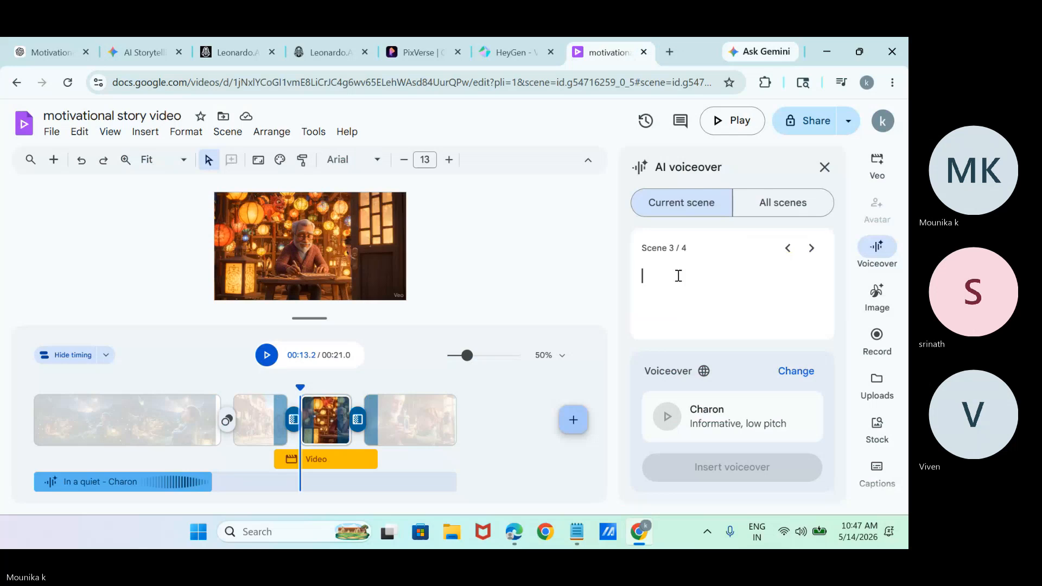
key(ctrl+v)
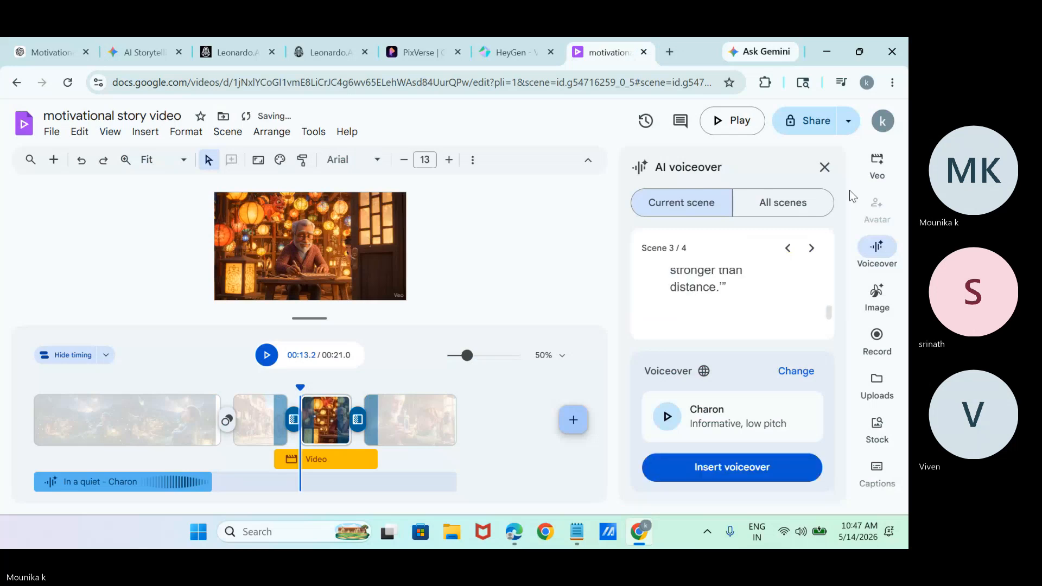
- Copy the Scene 4 "The Gift" narration from ChatGPT and paste it into the scene 4 voiceover script in Google Vids
click(812, 249)
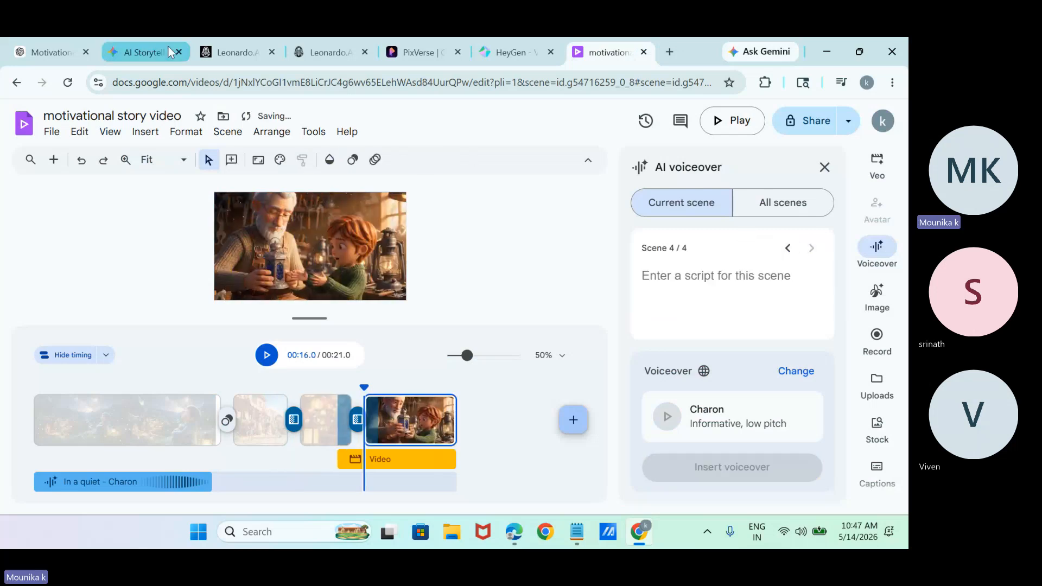
click(61, 55)
scroll(905, 239, down, 4)
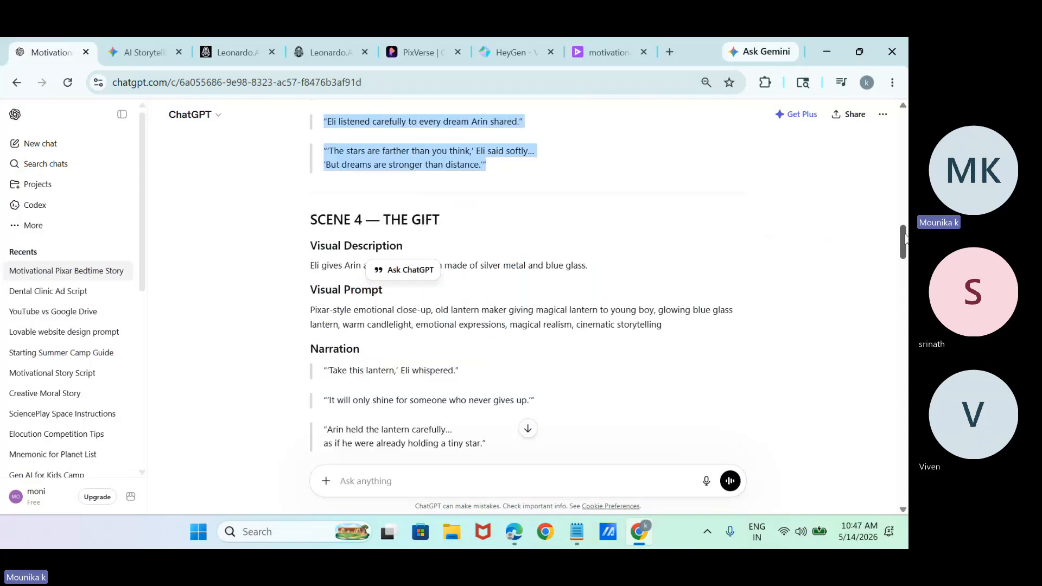
scroll(905, 239, down, 1)
drag(331, 300, 495, 386)
click(602, 52)
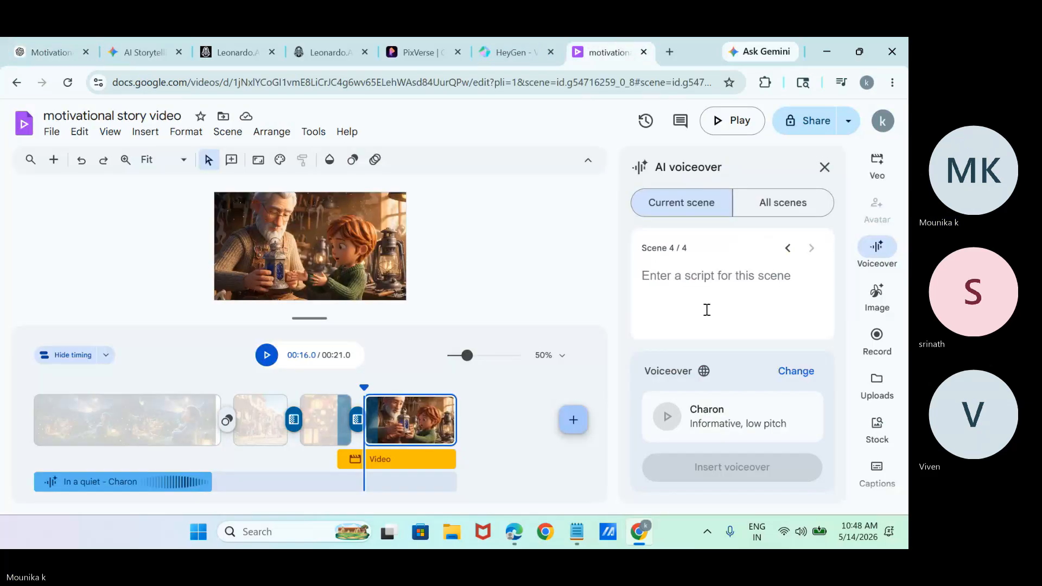
click(704, 300)
key(ctrl+v)
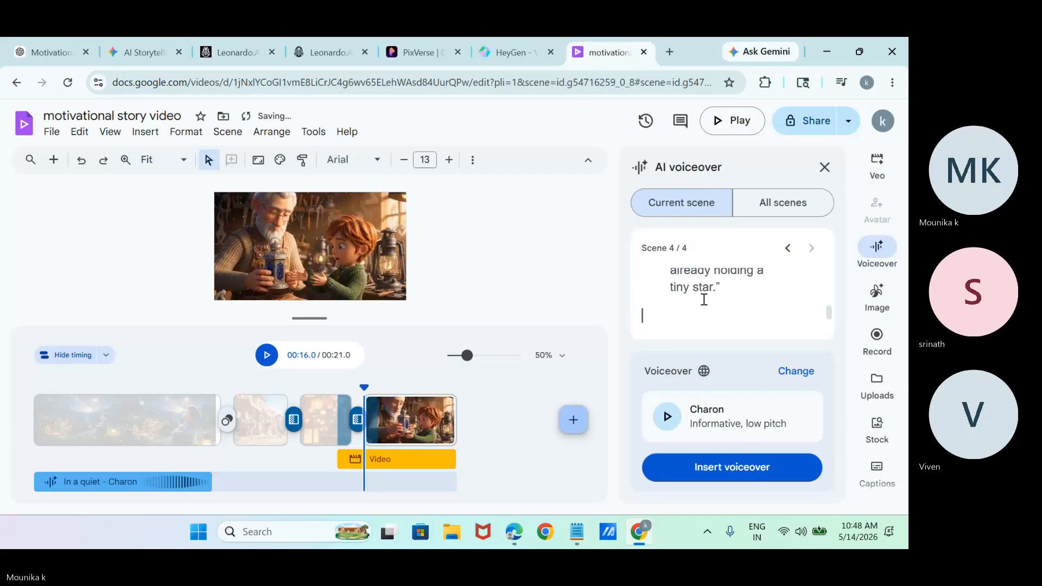
- Insert the scene 4 voiceover with the Charon voice and step back through the earlier scene scripts
click(712, 468)
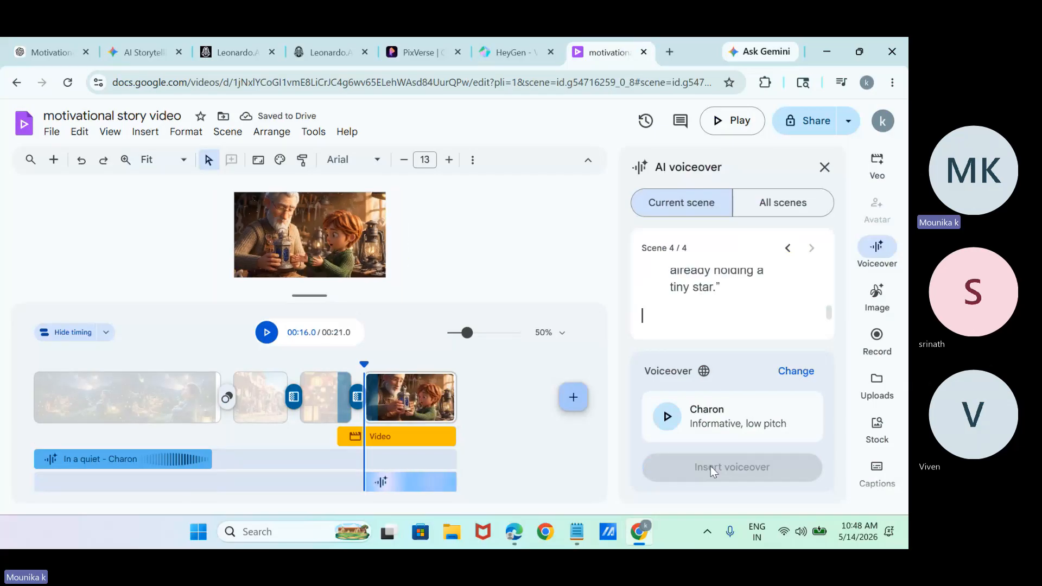
click(787, 250)
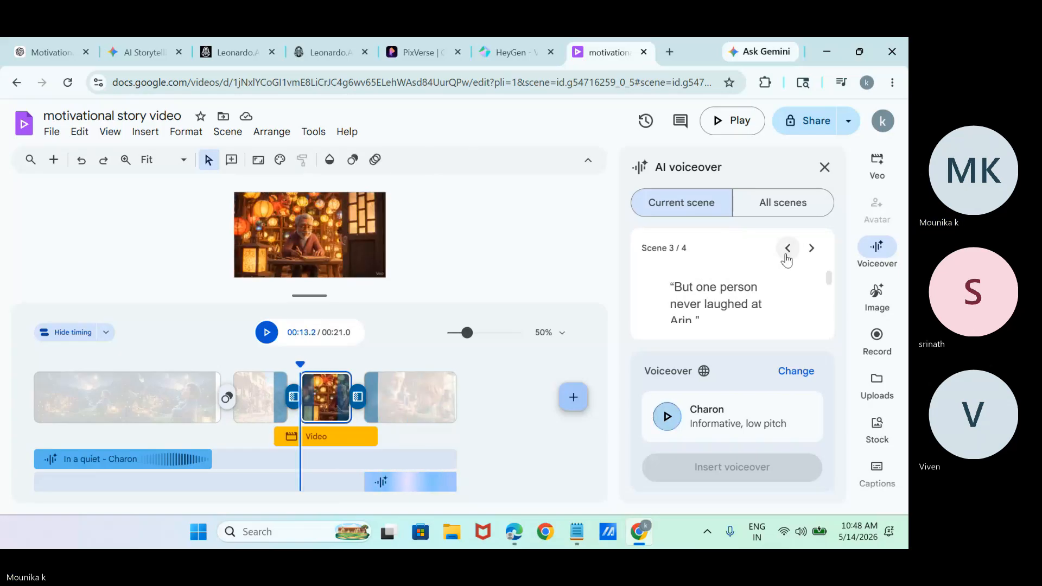
click(786, 250)
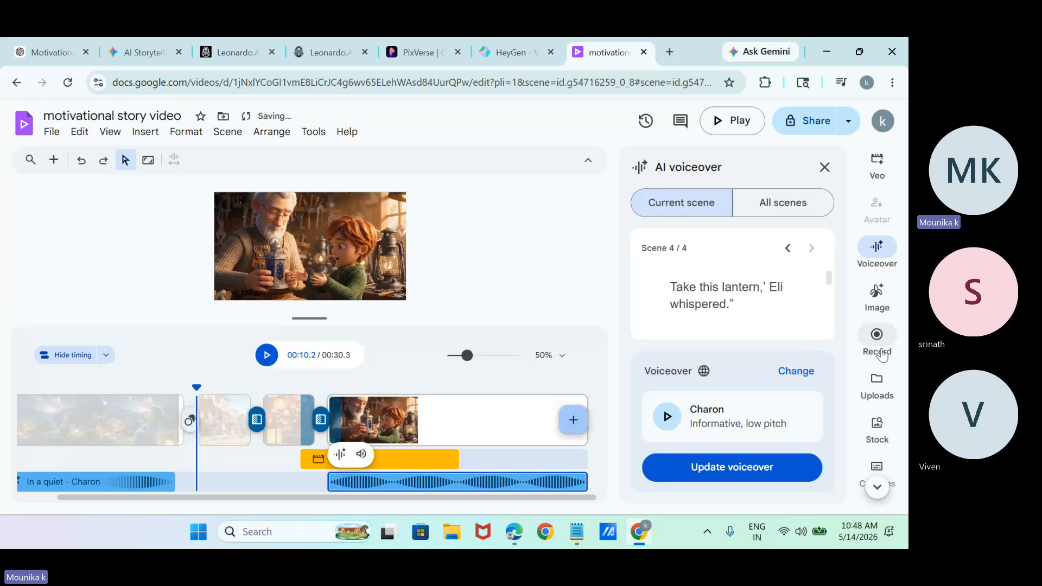
- Insert the Charon voiceovers for scene 3 and scene 2 from their pasted scripts
click(788, 249)
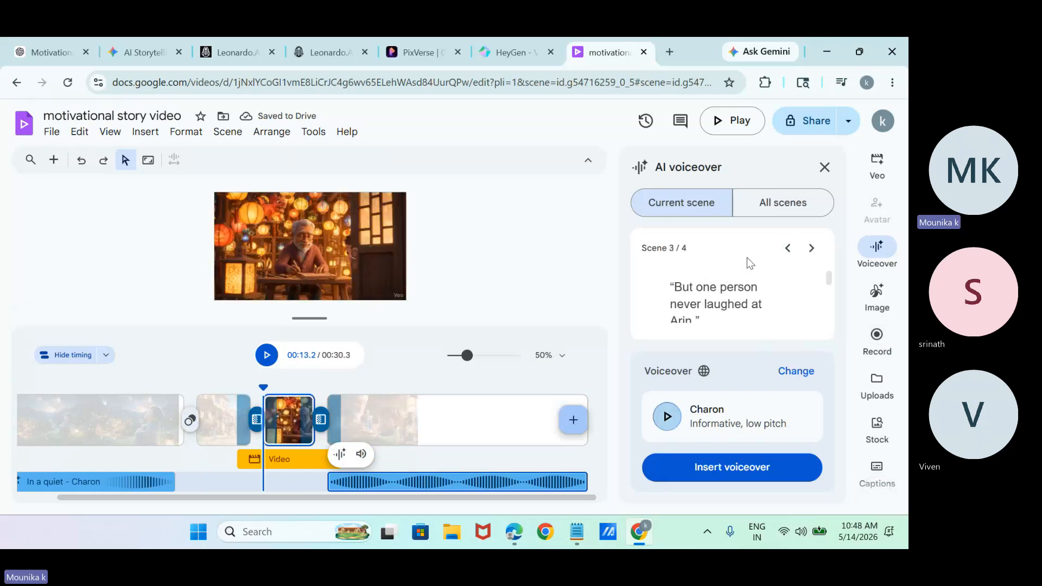
click(737, 471)
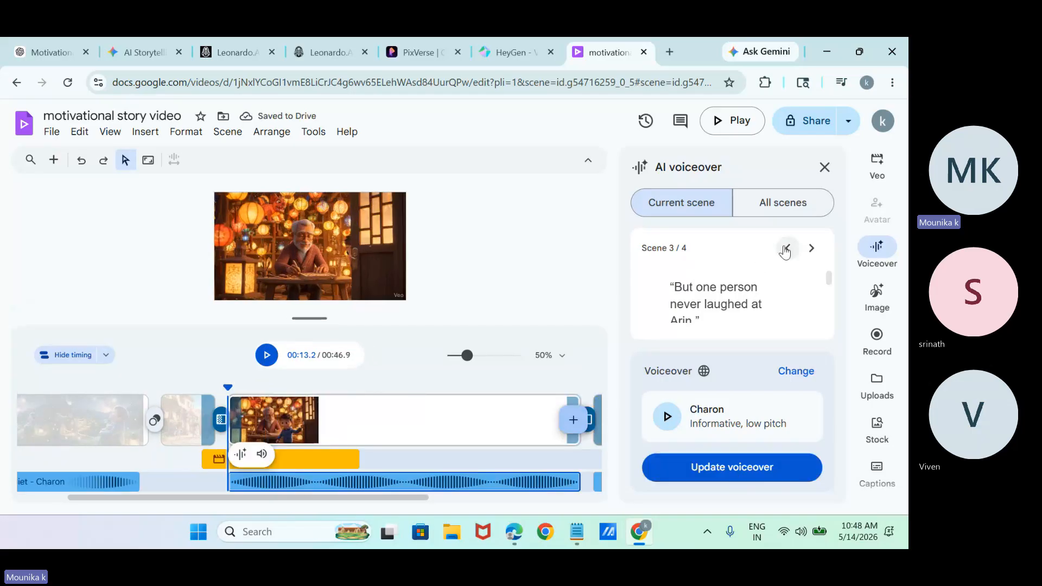
click(786, 249)
click(718, 469)
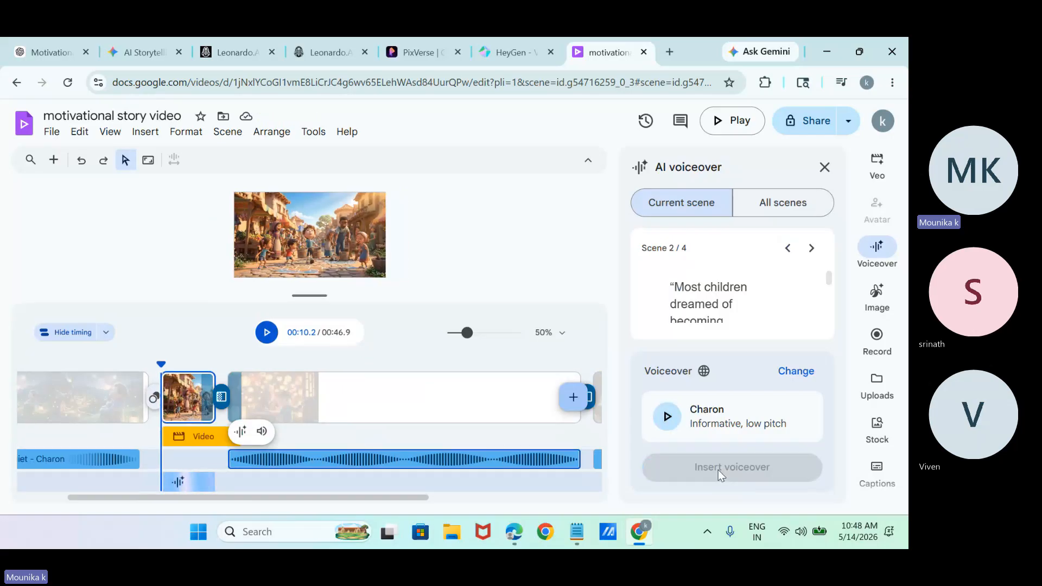
- Undo the blank scene added after scene 2 and play the video from the start of scene 1
click(571, 398)
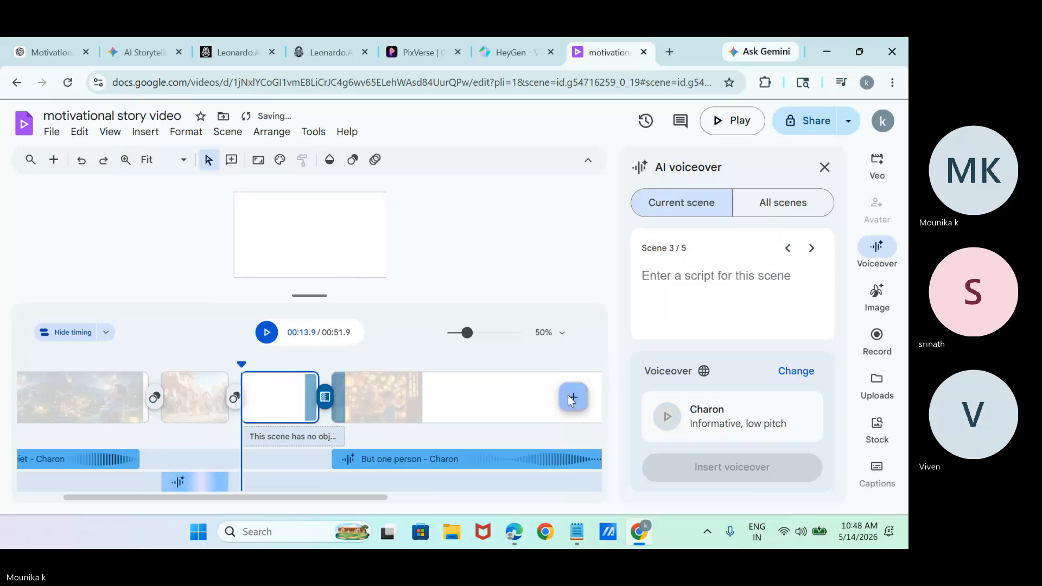
key(ctrl+z)
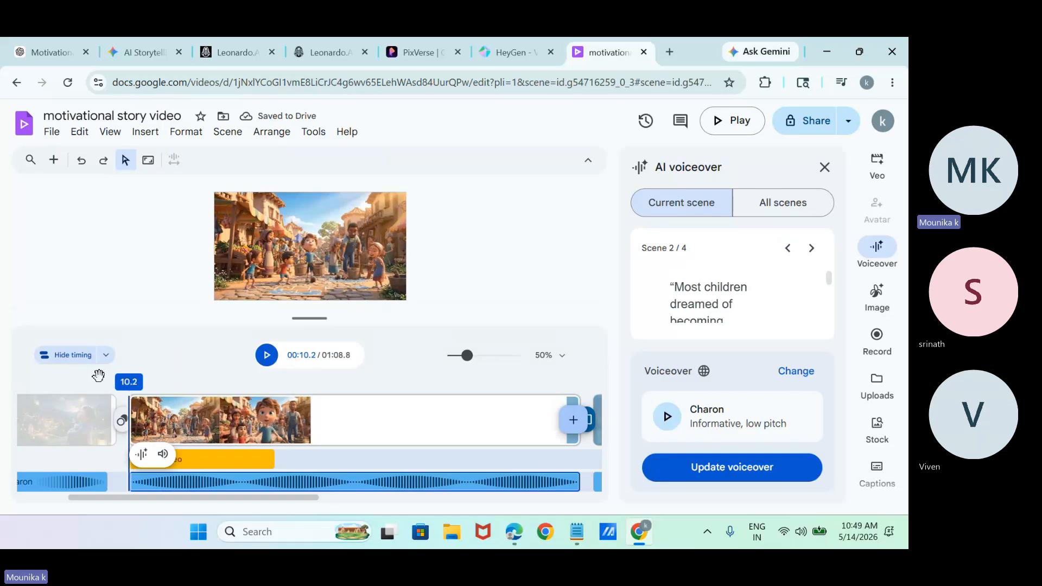
scroll(98, 376, left, 3)
click(219, 420)
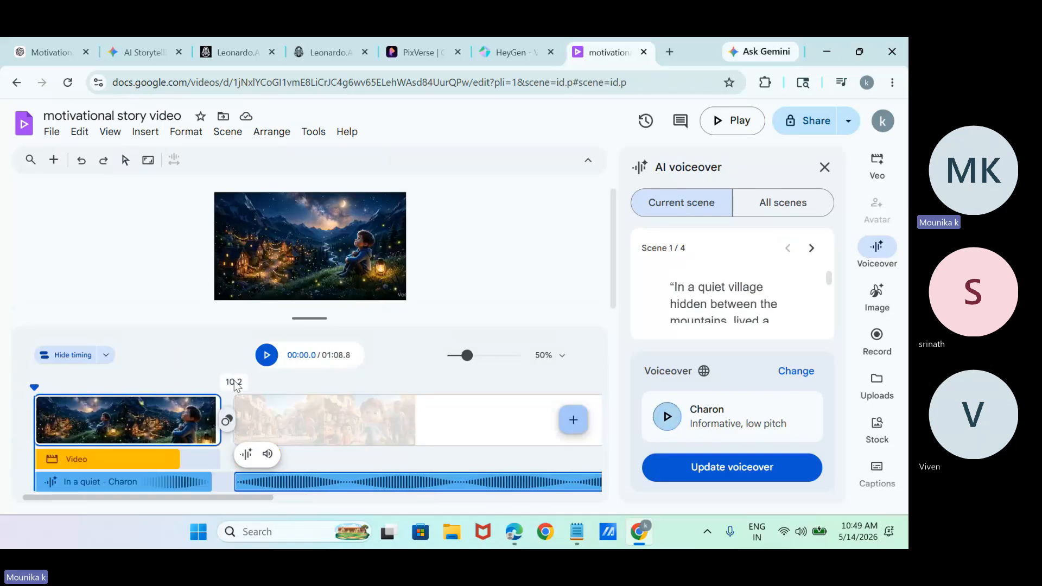
click(266, 358)
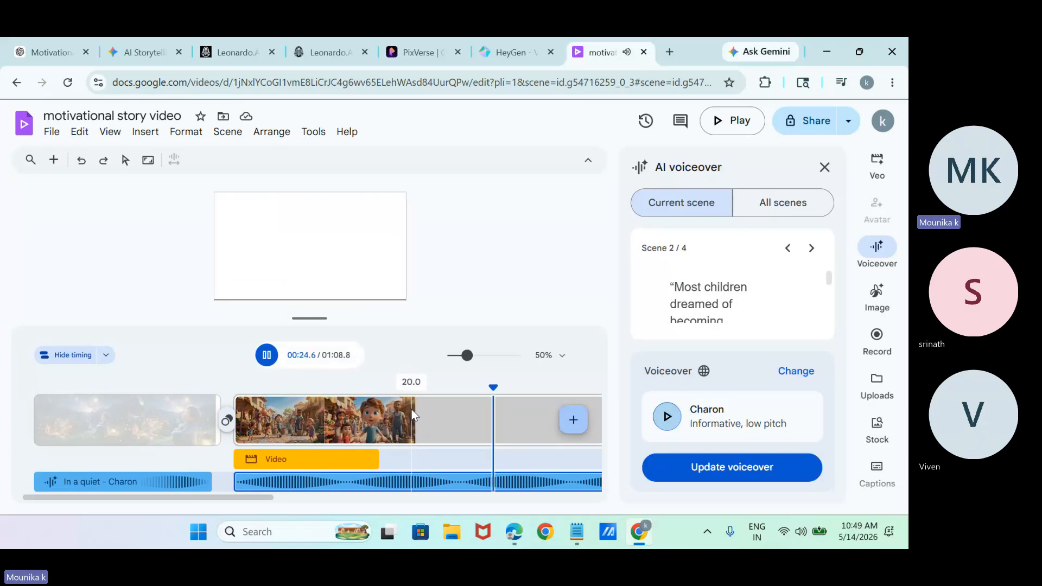
- Turn off the object timing display in the timeline
click(107, 355)
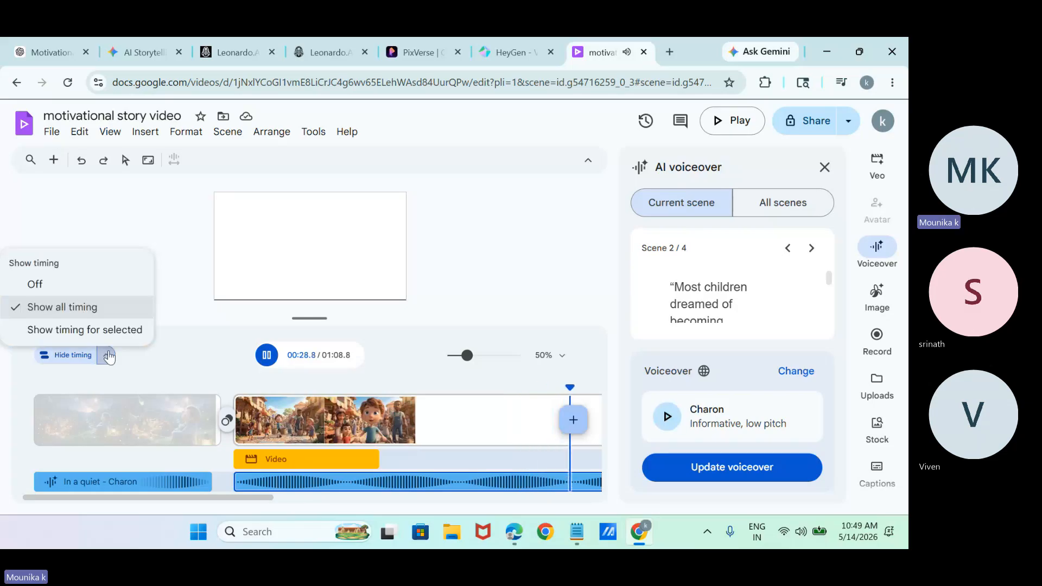
click(105, 332)
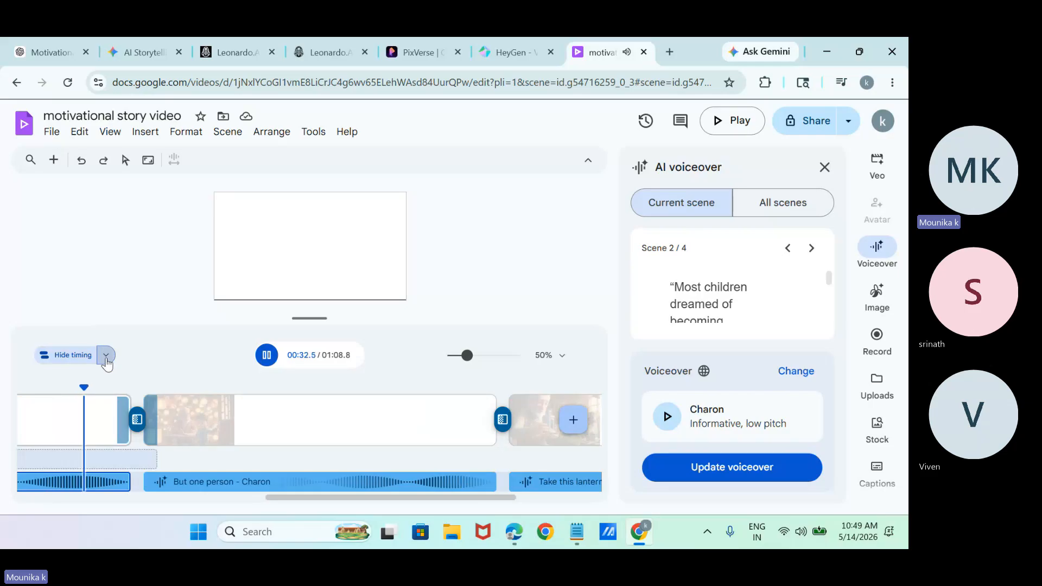
click(106, 355)
click(70, 288)
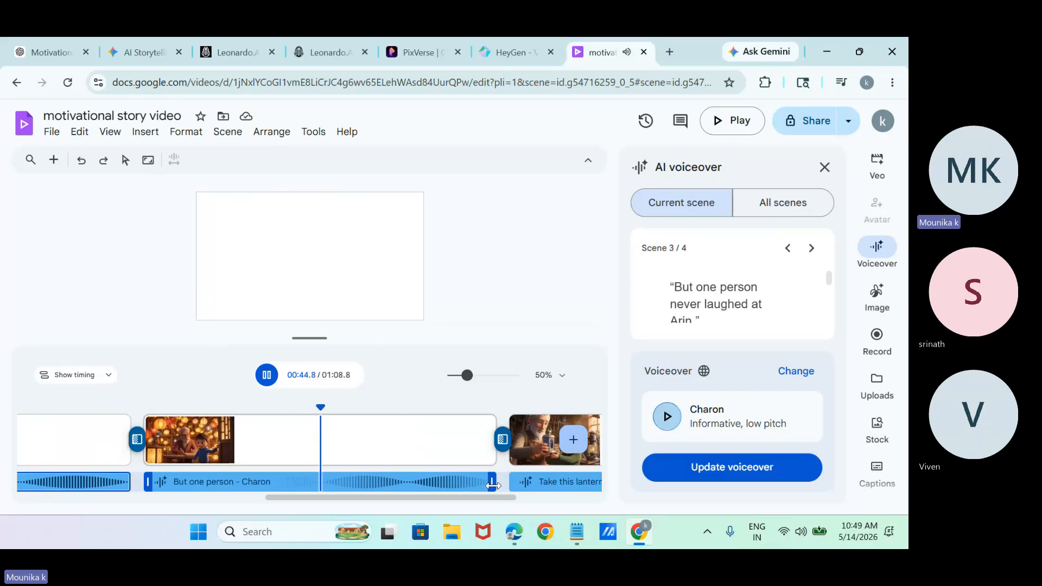
- Trim the scene 3 voiceover and shorten scenes 3, 2 and 4 to their clips, with scene 3 at 3.9 seconds and scene 2 at 10.2 seconds
drag(493, 485, 242, 484)
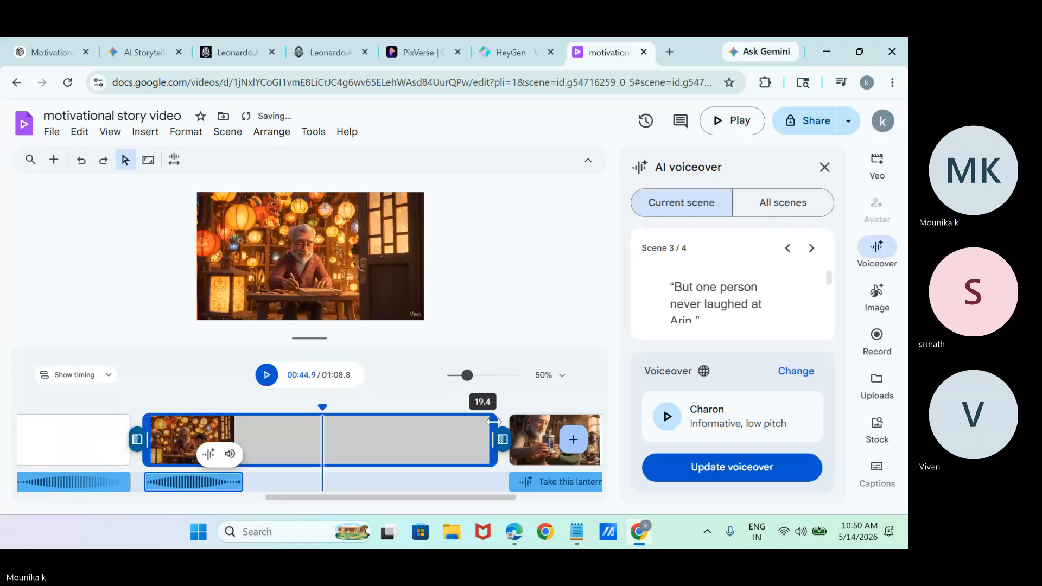
drag(493, 422, 235, 422)
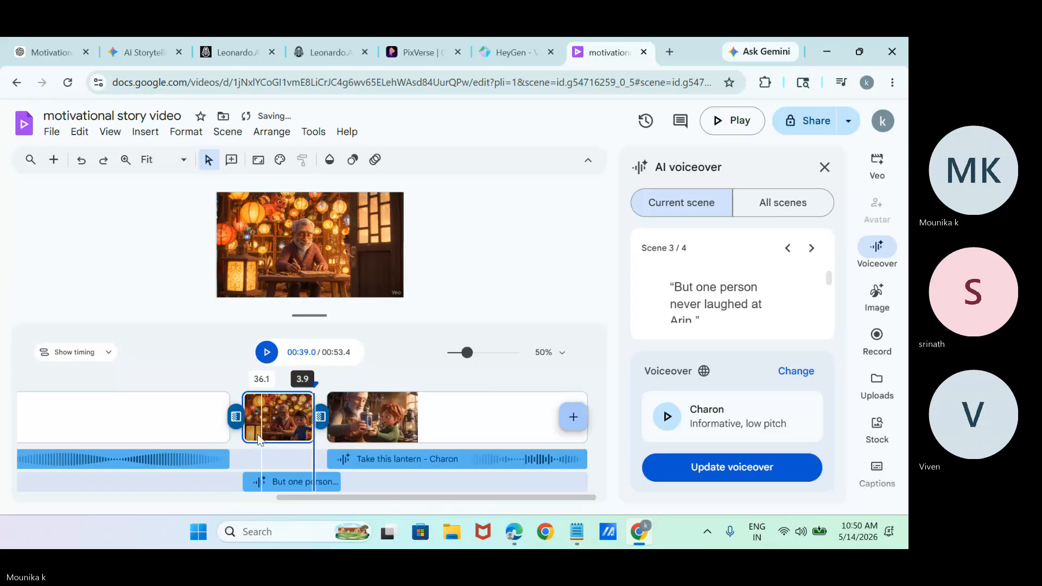
click(62, 423)
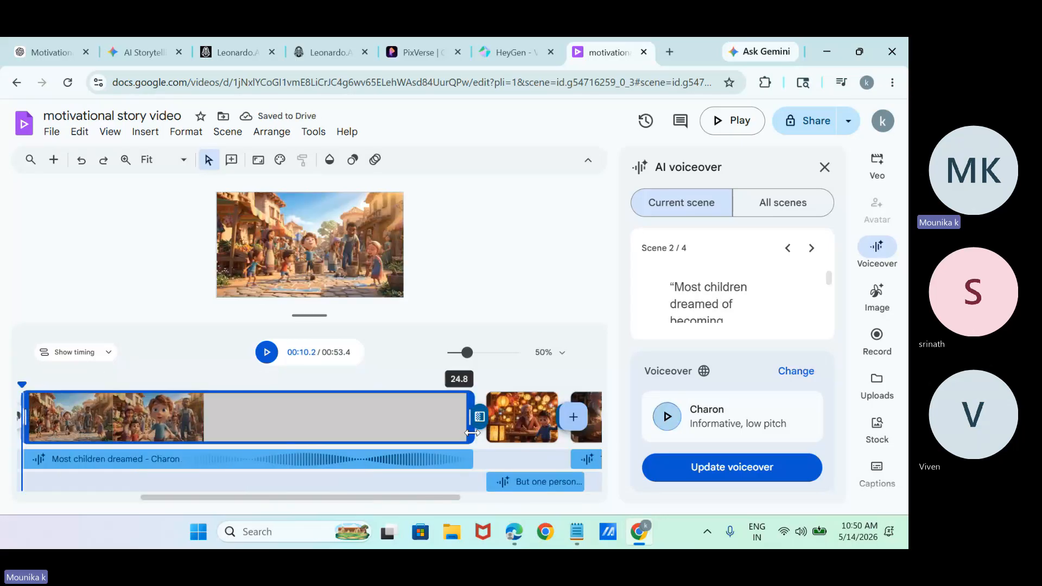
drag(472, 432, 202, 420)
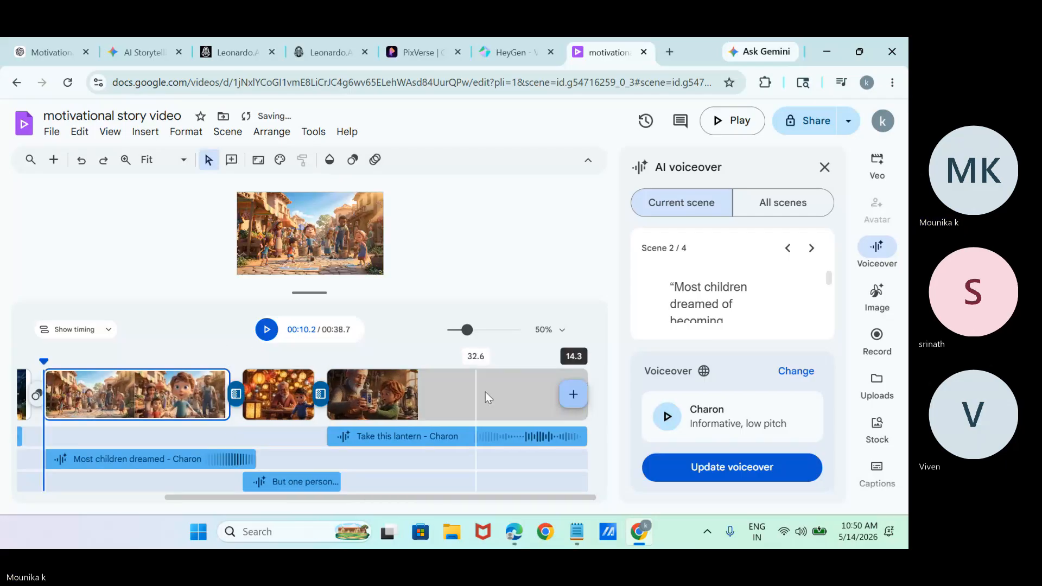
click(584, 409)
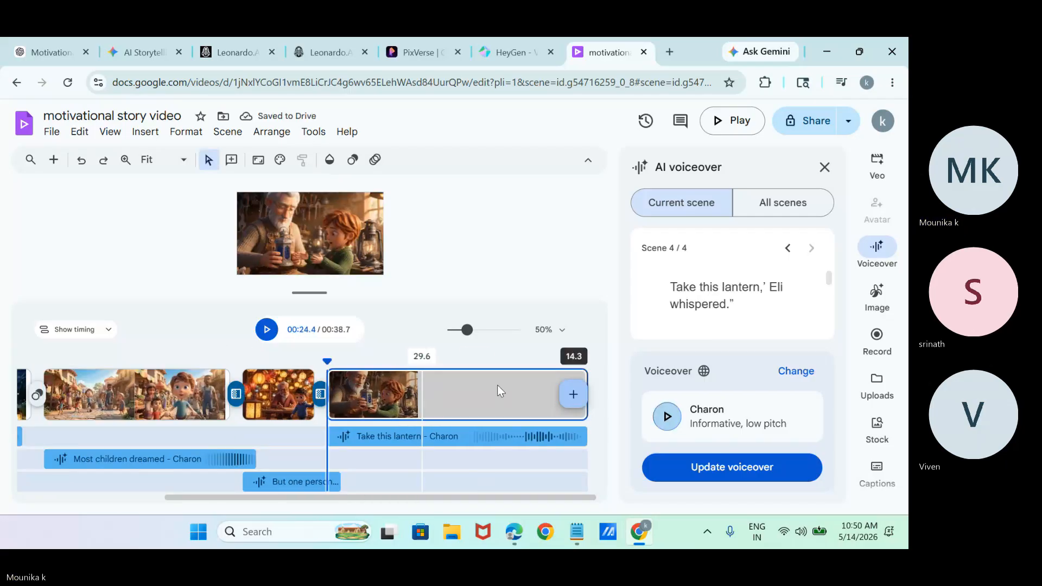
drag(585, 407, 423, 411)
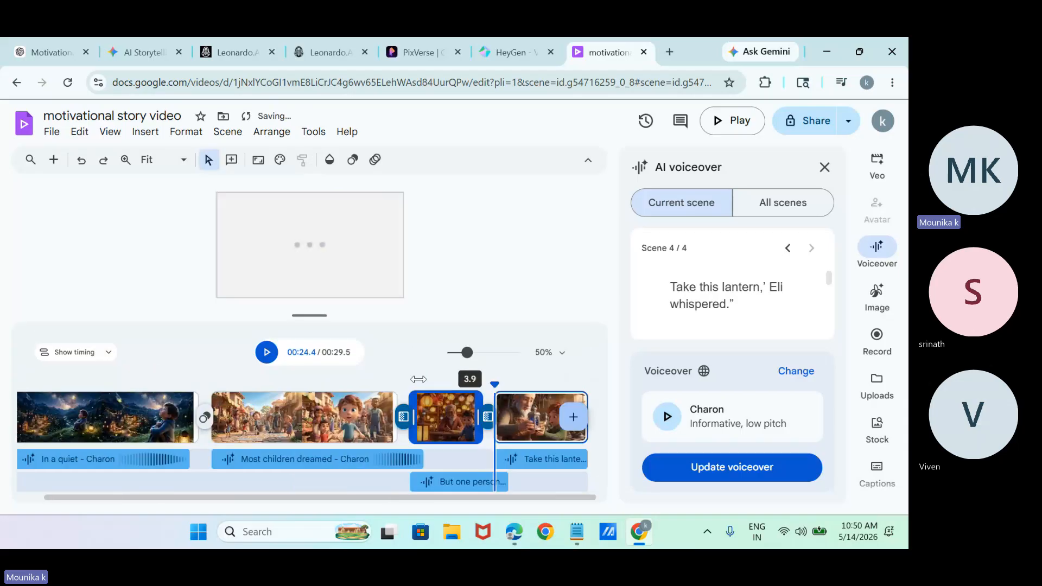
- Play the video from scene 2 to check the narration against the shortened scene
click(386, 407)
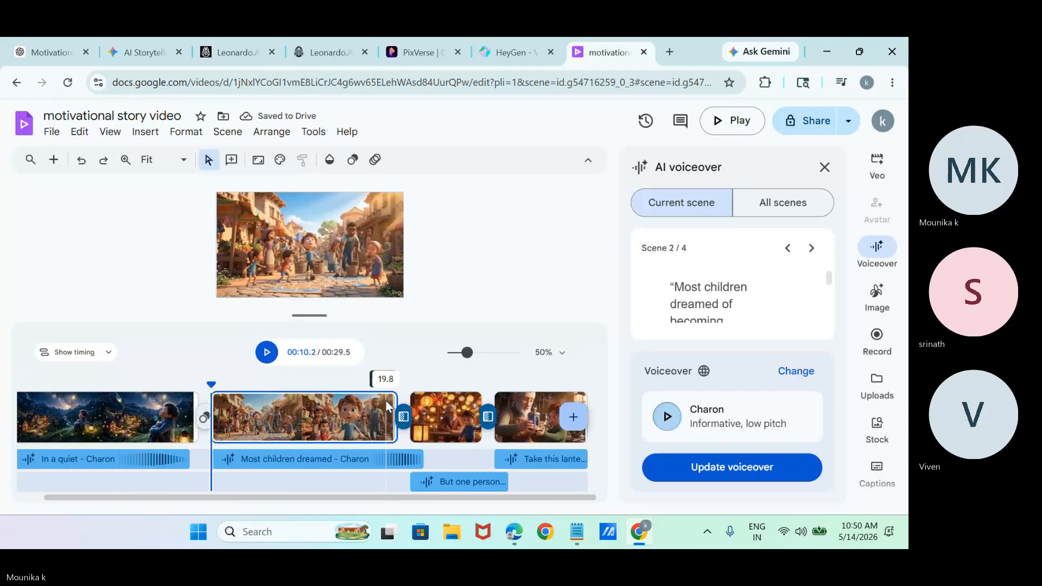
click(266, 353)
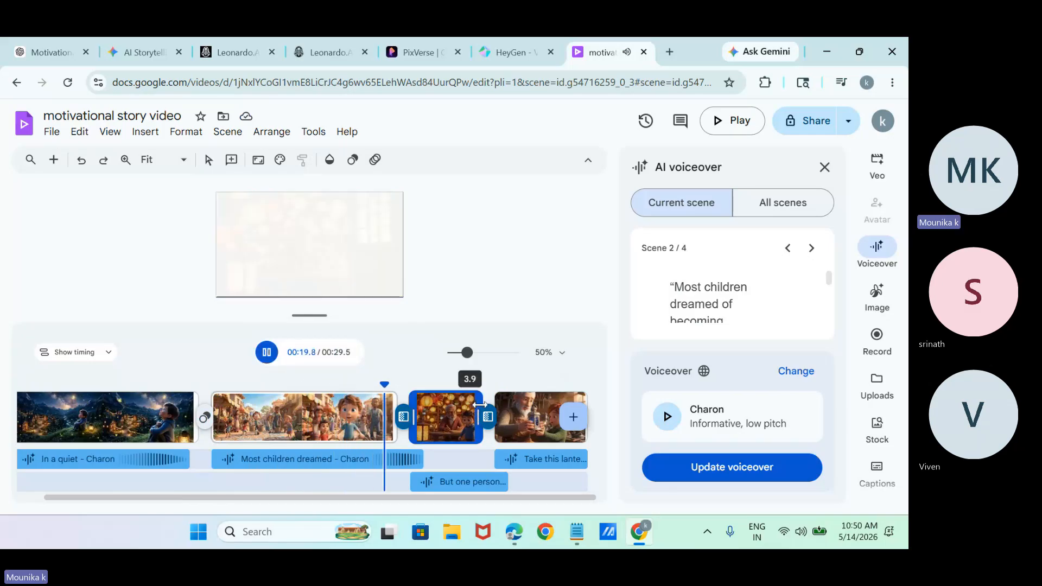
click(384, 434)
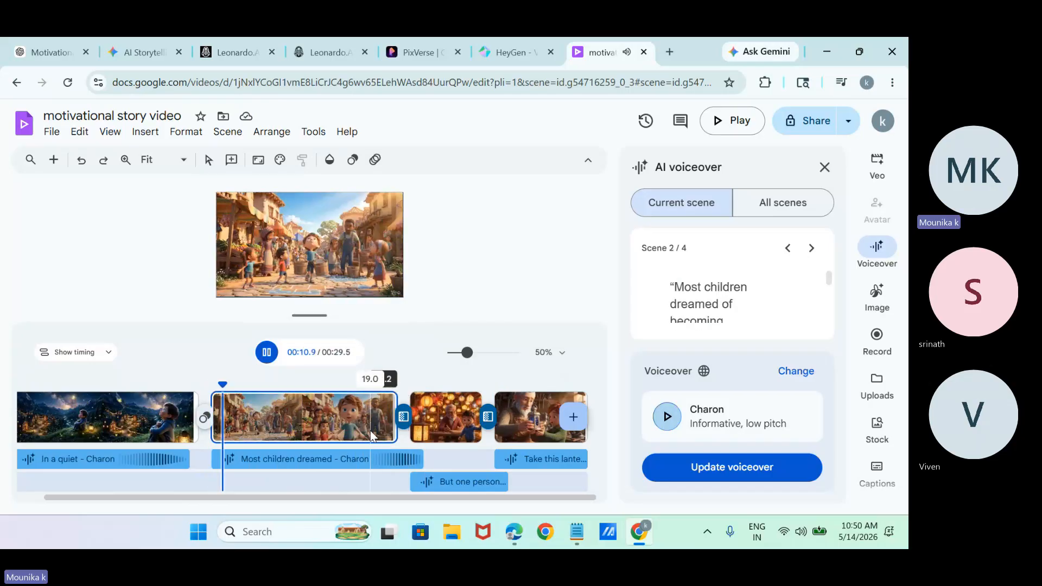
- Trim the scene 2 and scene 3 voiceovers to their scenes, shorten scene 2 slightly to match its voiceover, and preview it
drag(423, 457, 395, 458)
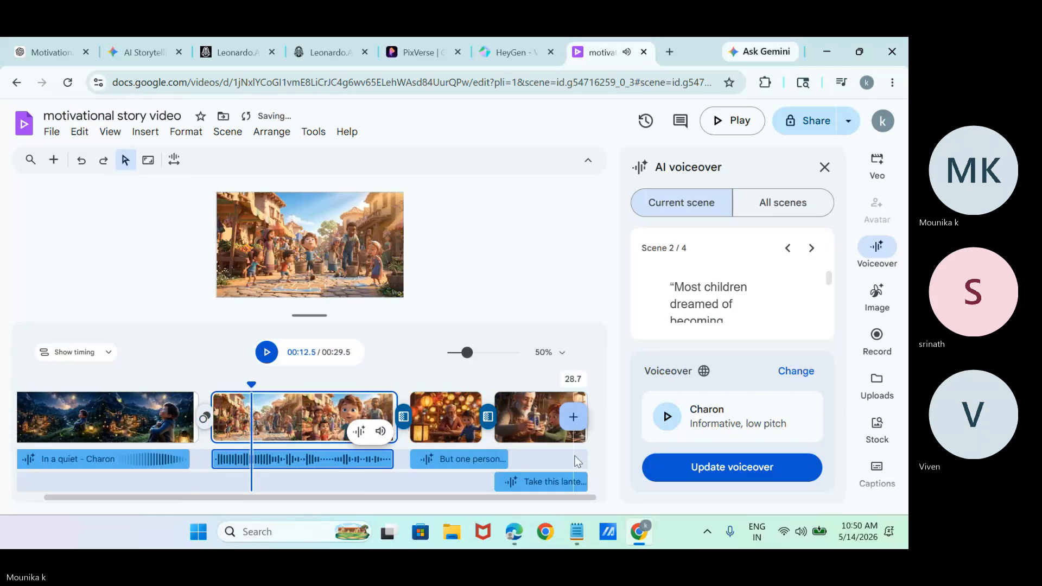
drag(507, 457, 481, 459)
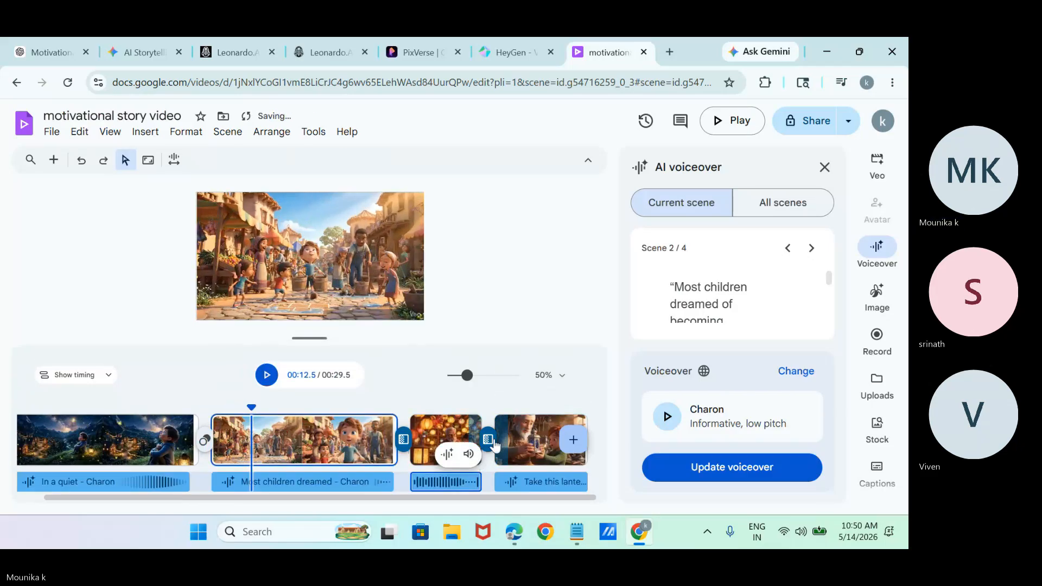
click(395, 447)
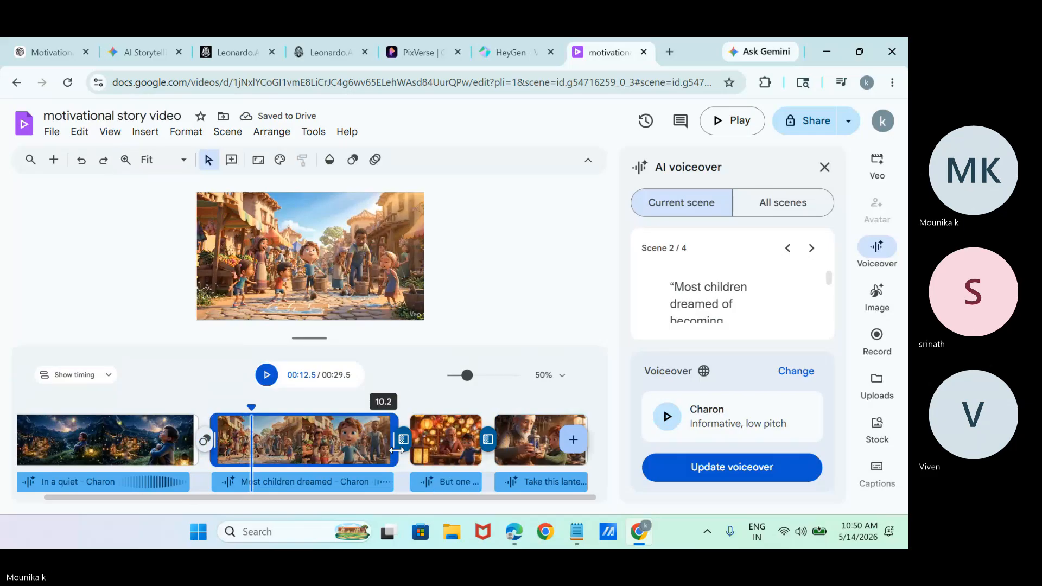
drag(396, 449, 393, 459)
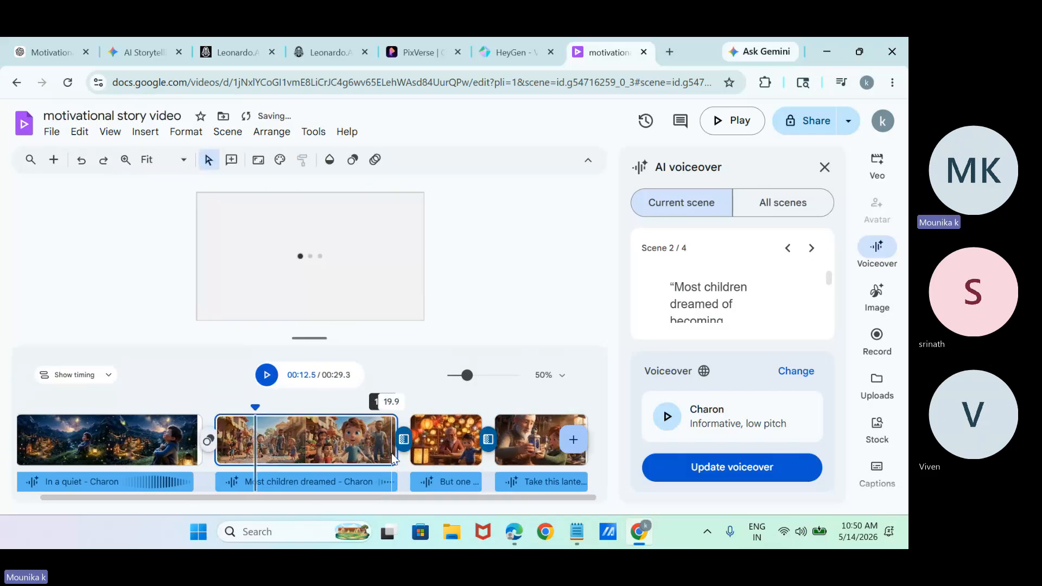
click(268, 376)
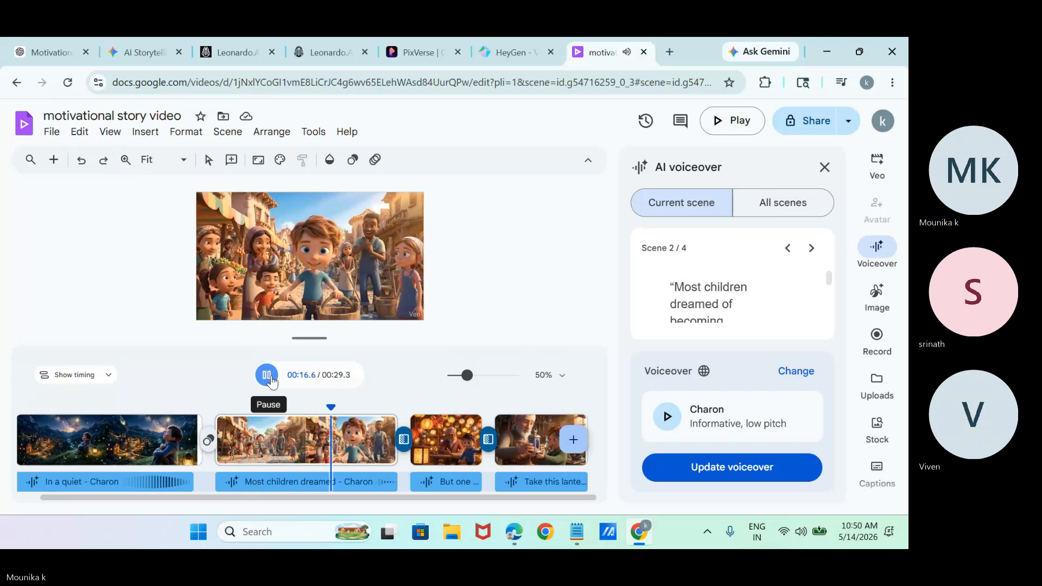
click(272, 382)
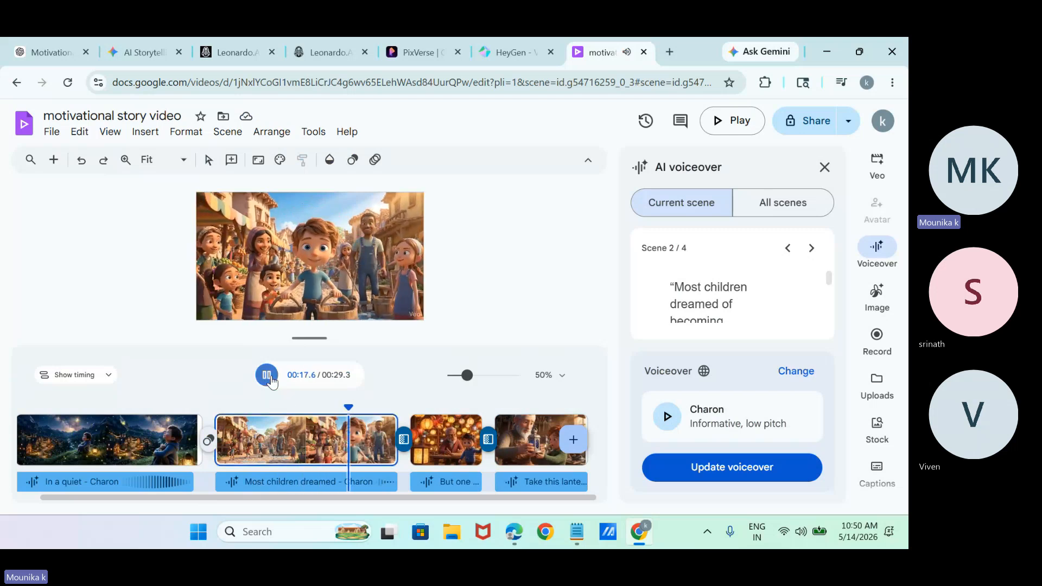
- Look through the Google Drive media, the recording options and the caption styles
click(873, 398)
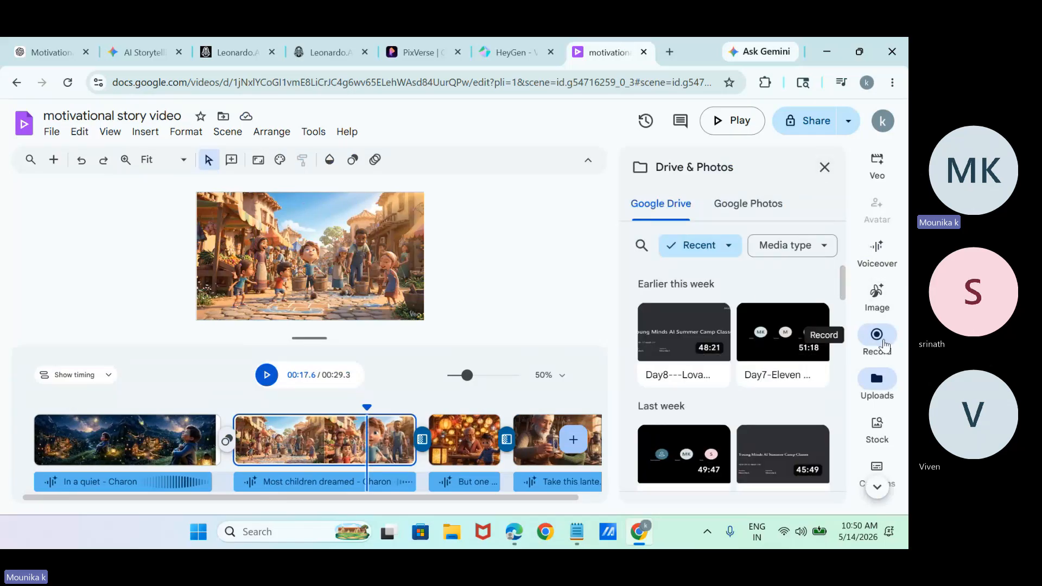
click(883, 344)
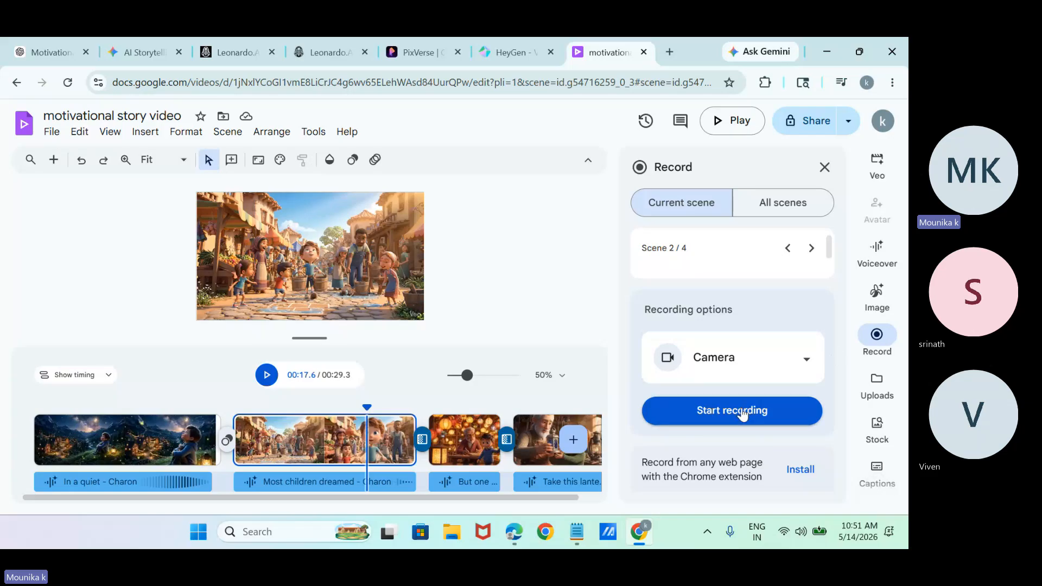
click(875, 469)
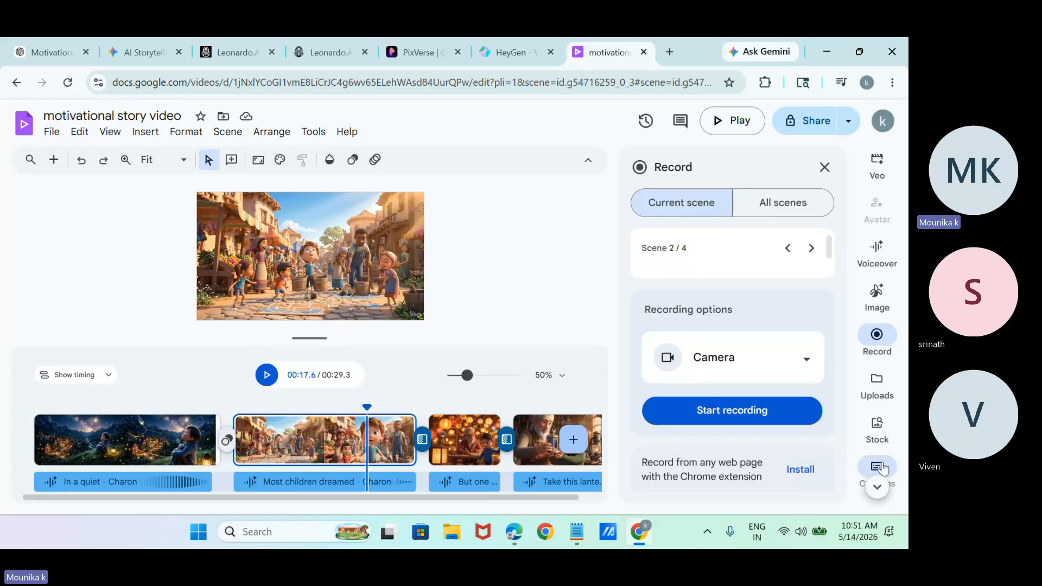
click(888, 467)
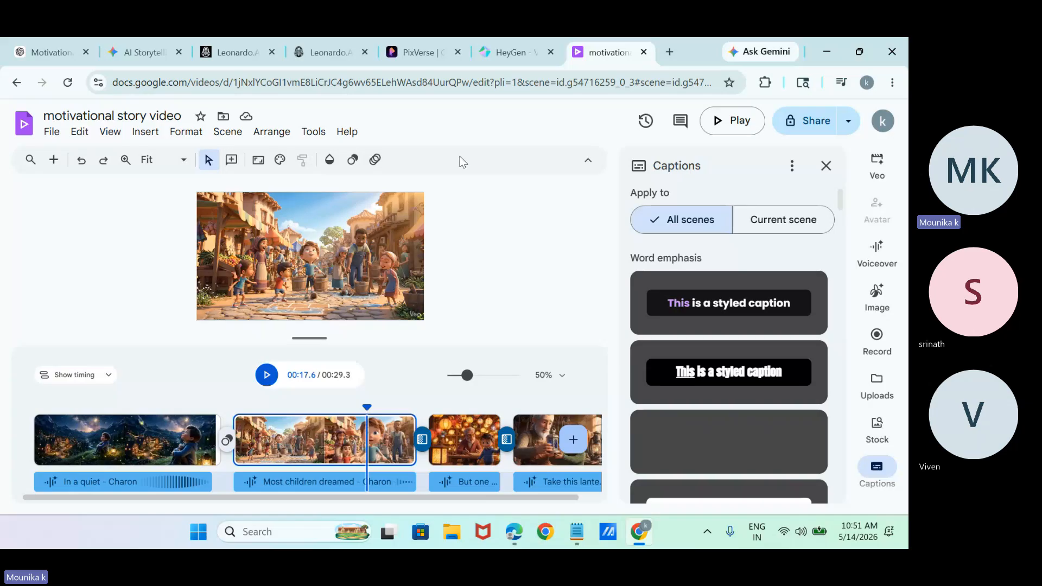
- Switch to PixVerse, sign in with a Google account and enter the video prompt "generate a kids motivational quote for the day"
click(414, 52)
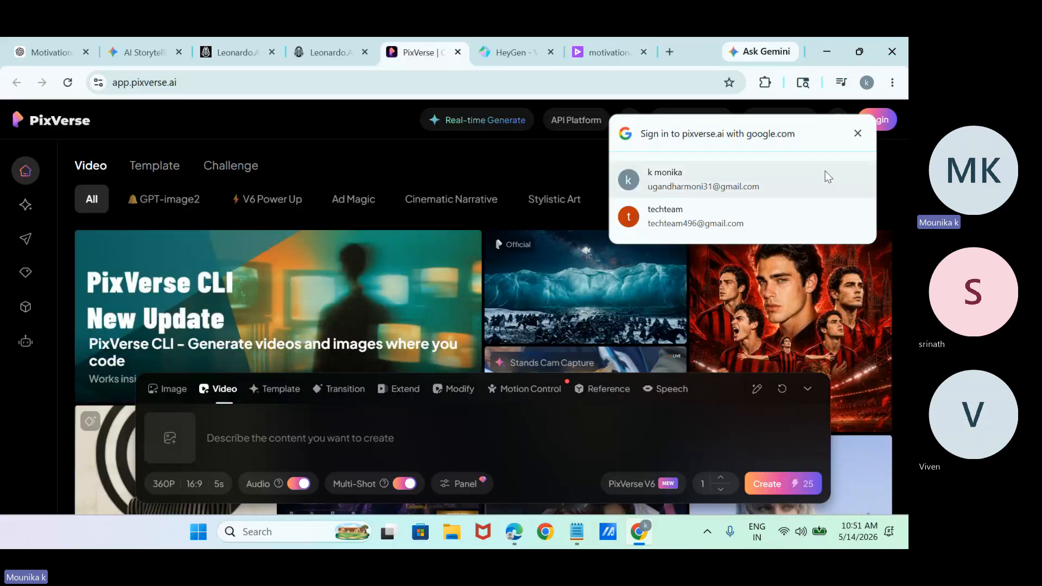
click(759, 174)
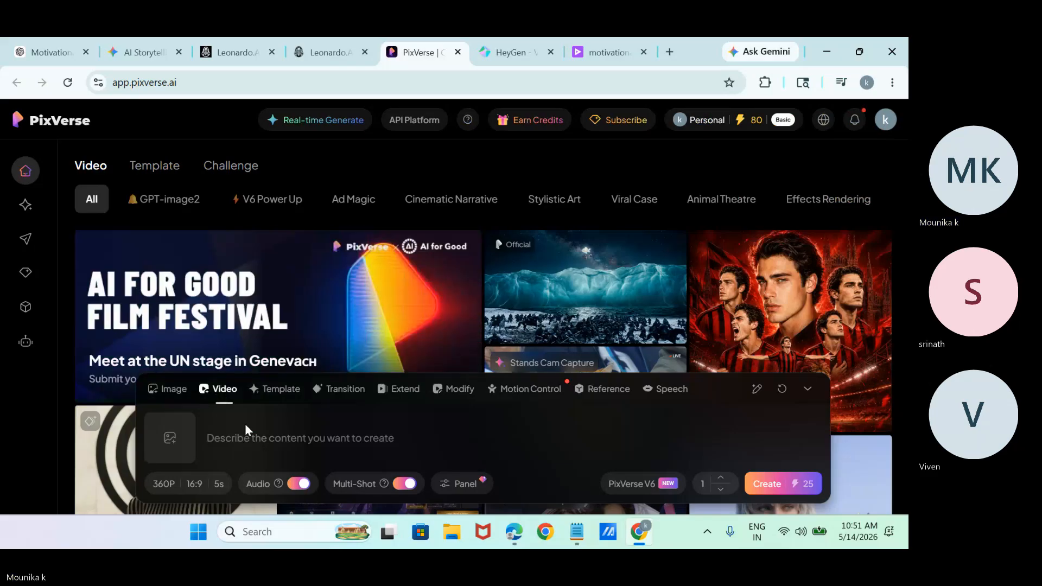
text(generate a)
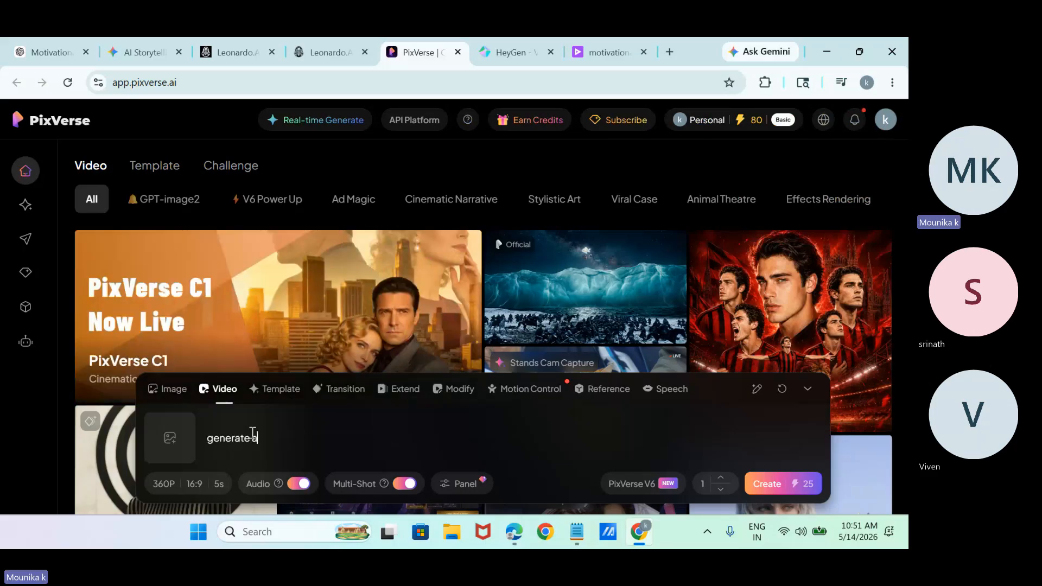
text( kids motivationa)
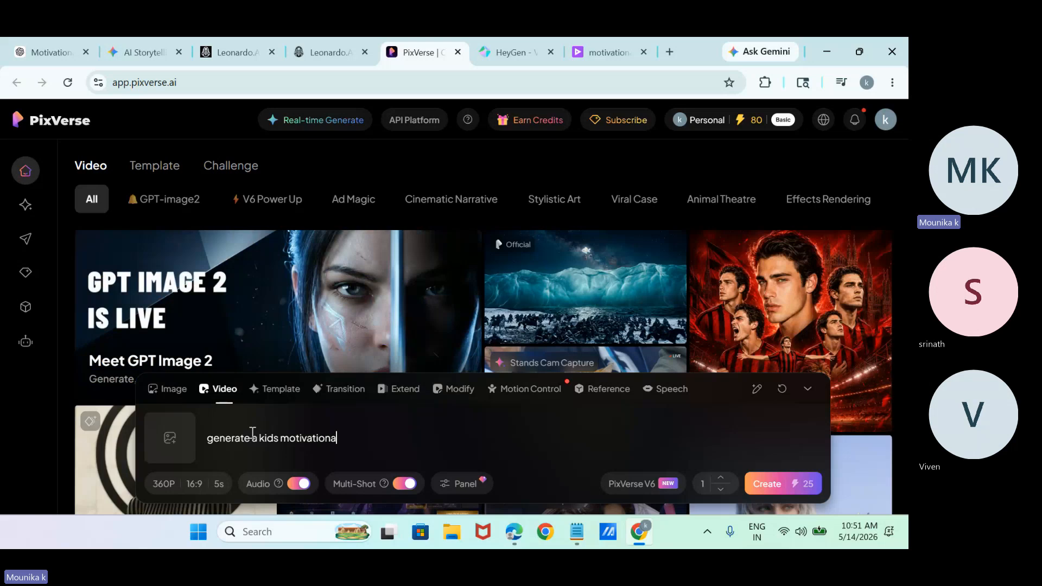
text(l quote)
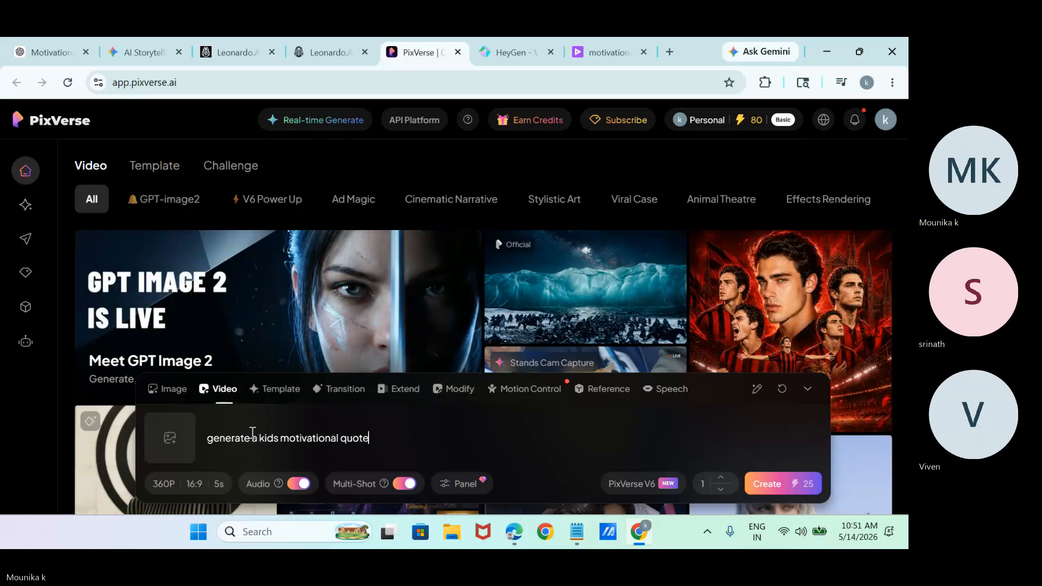
text( for the day)
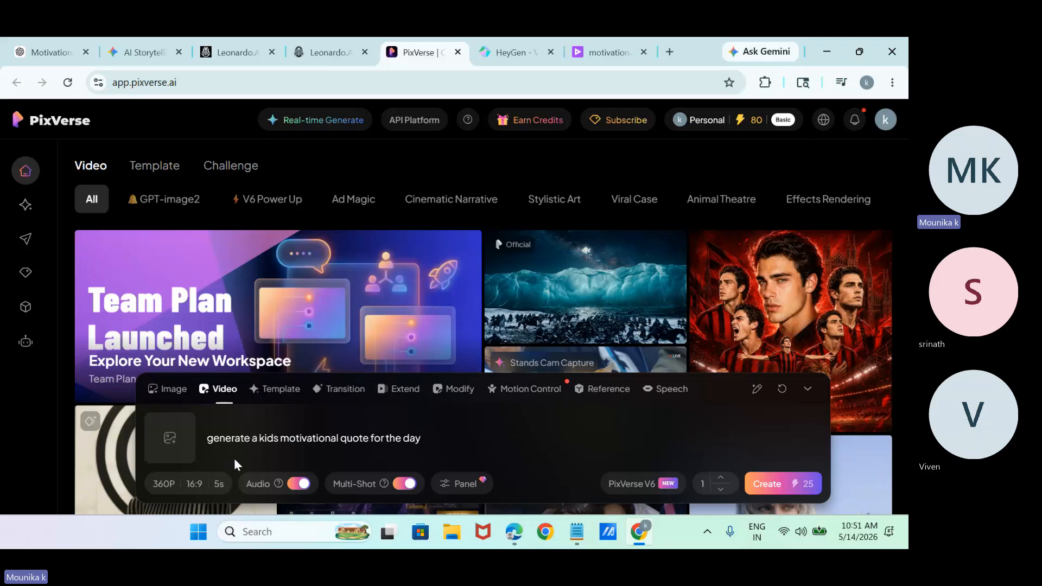
- Set the PixVerse video's aspect ratio to 9:16
click(203, 484)
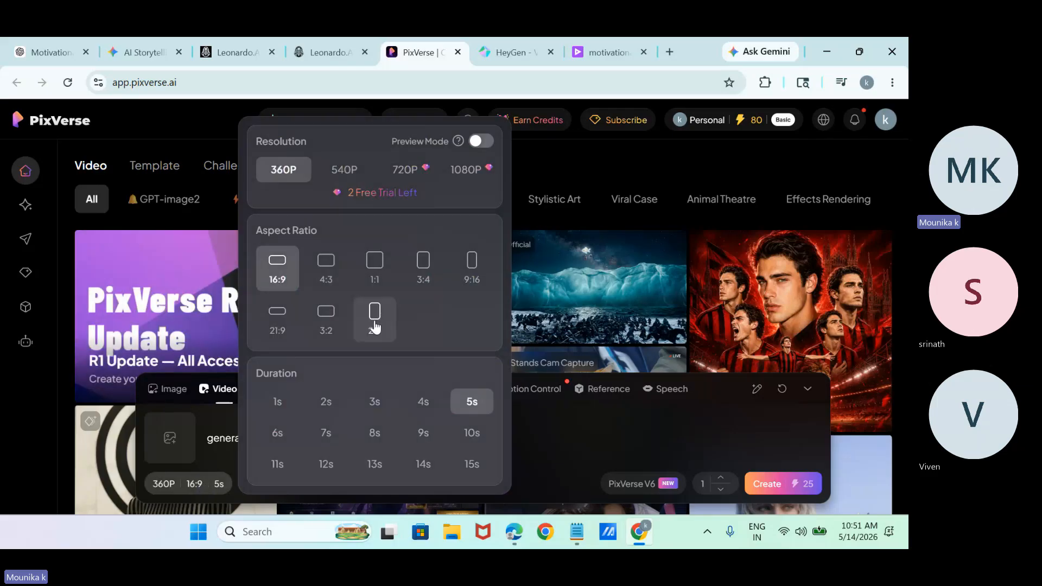
click(473, 276)
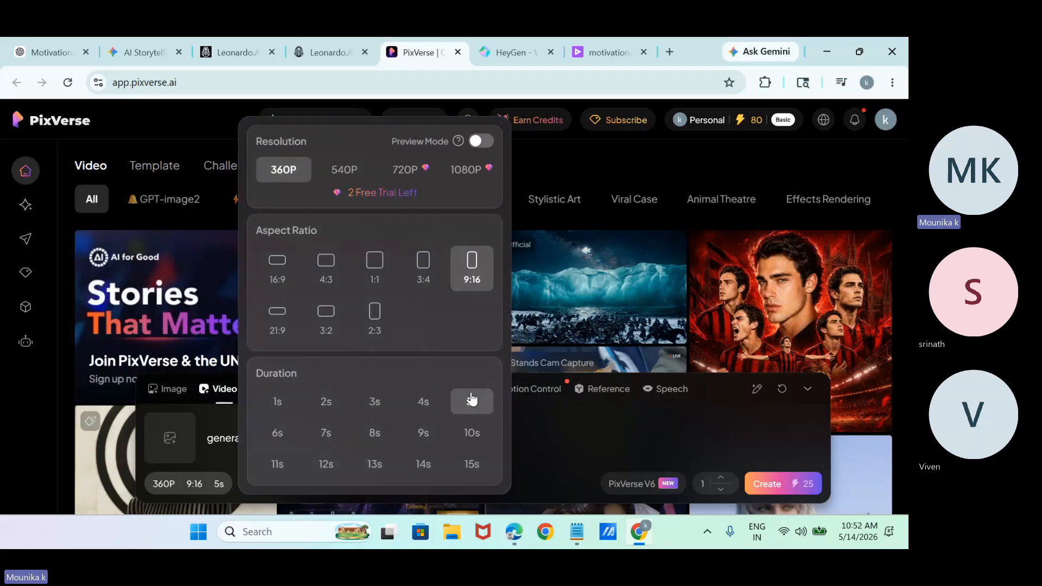
click(561, 429)
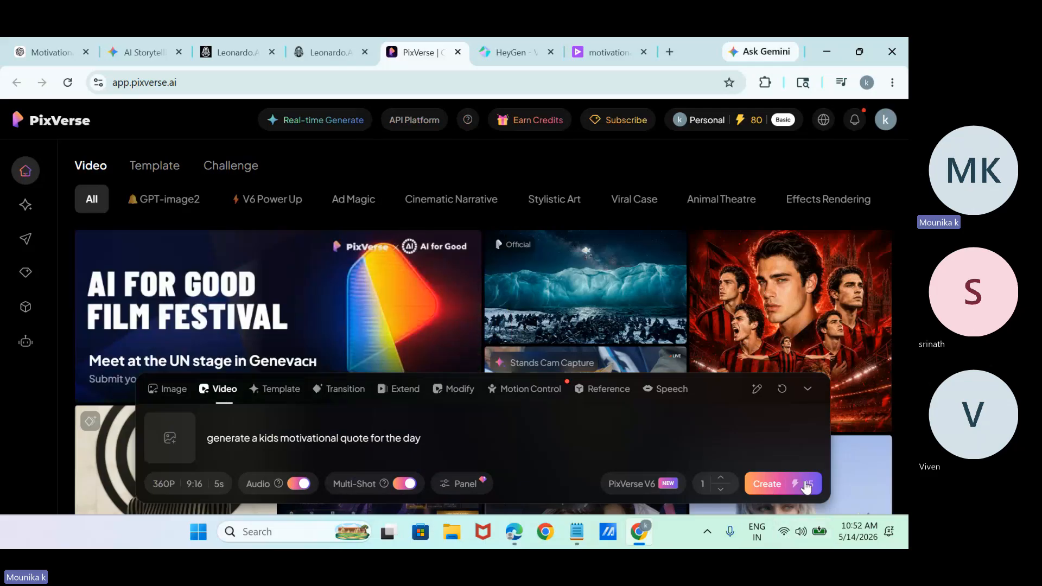
- Generate the video from the entered prompt and play back the finished clip and the earlier gummies clip
click(766, 489)
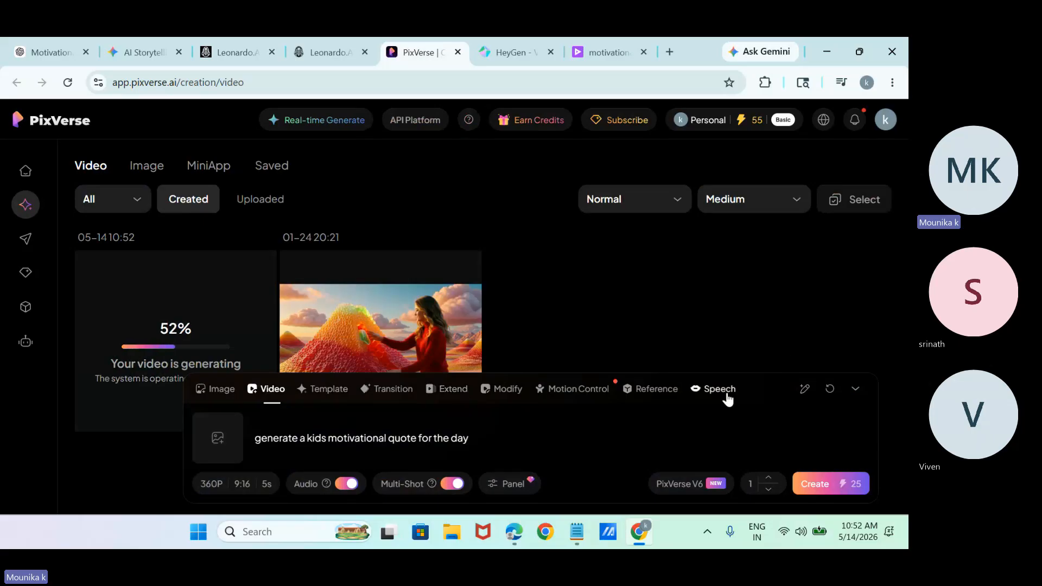
click(727, 398)
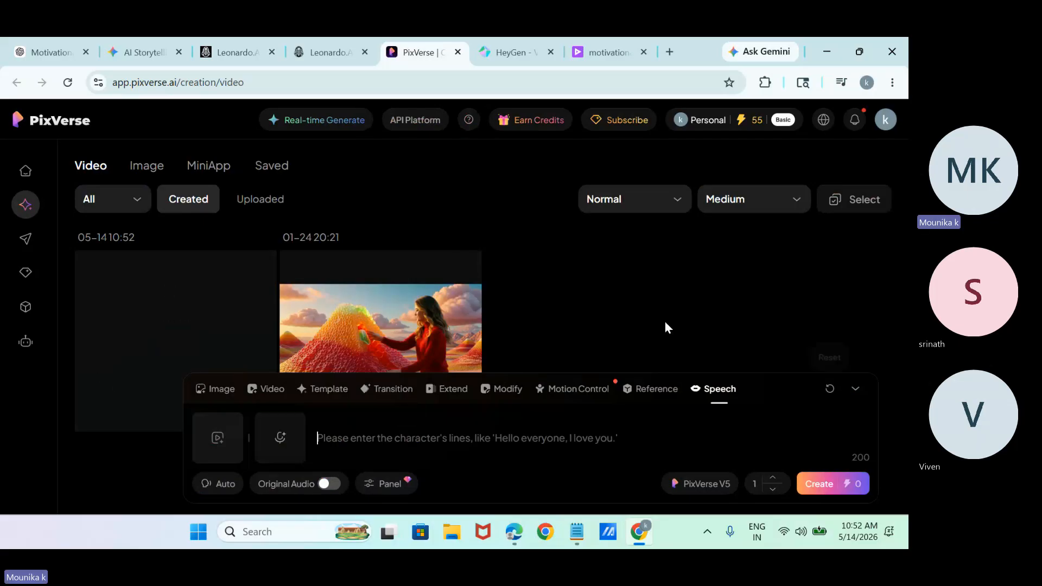
click(178, 329)
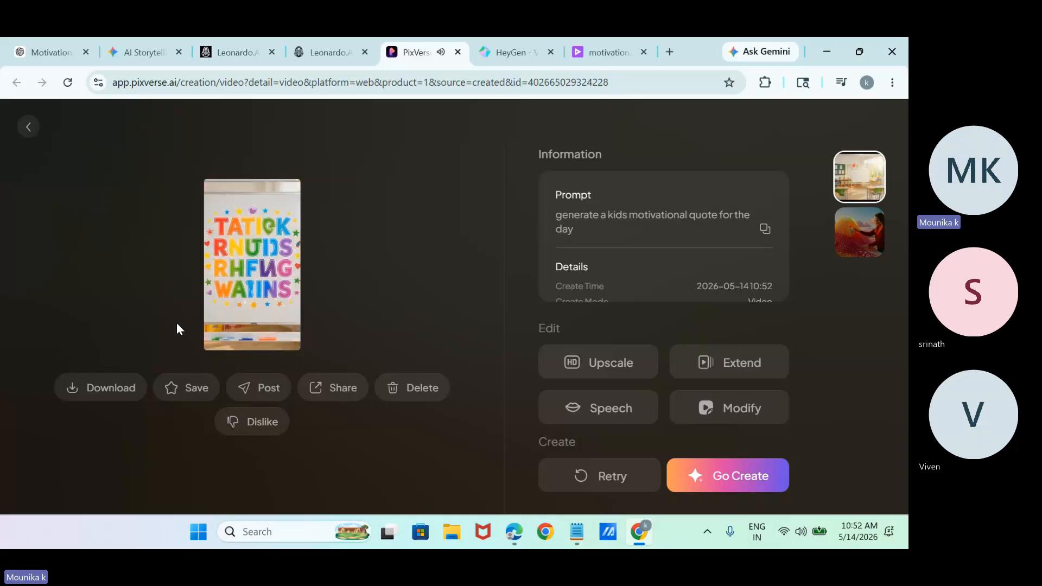
mouse_move(286, 242)
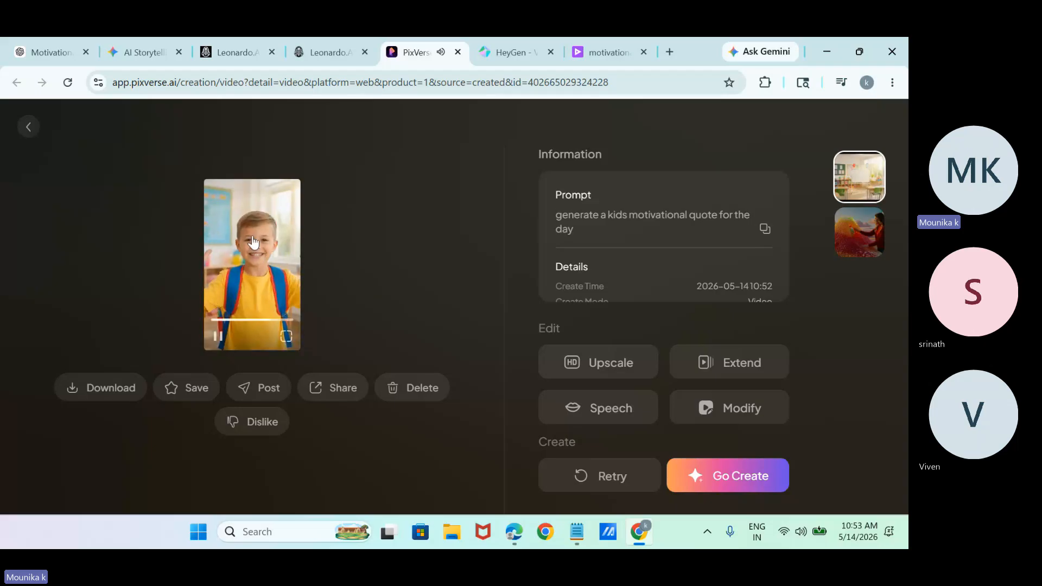
click(847, 237)
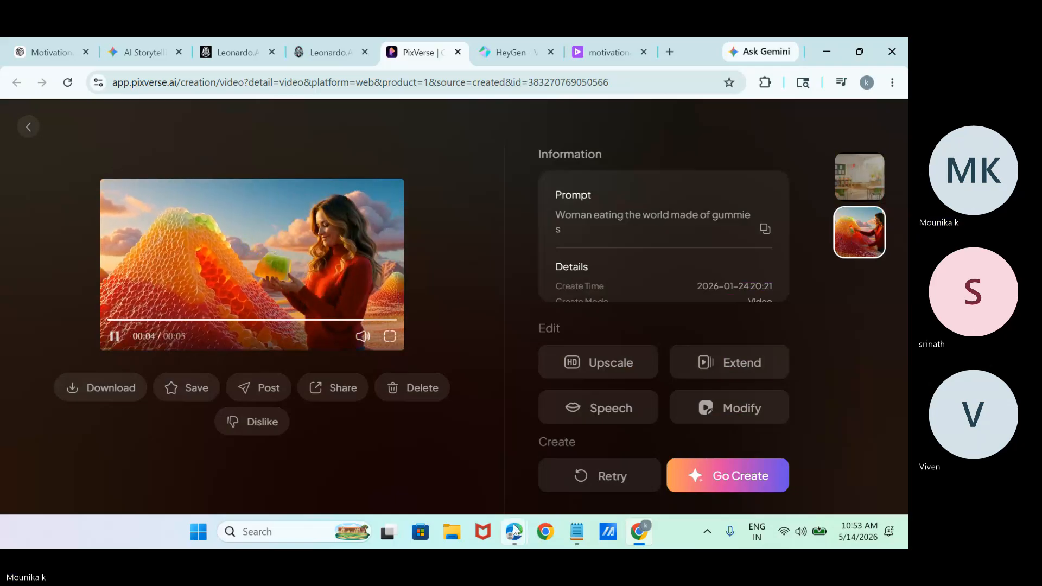
- Switch to the Teams meeting to mute the microphone and return to PixVerse
mouse_move(513, 531)
click(494, 501)
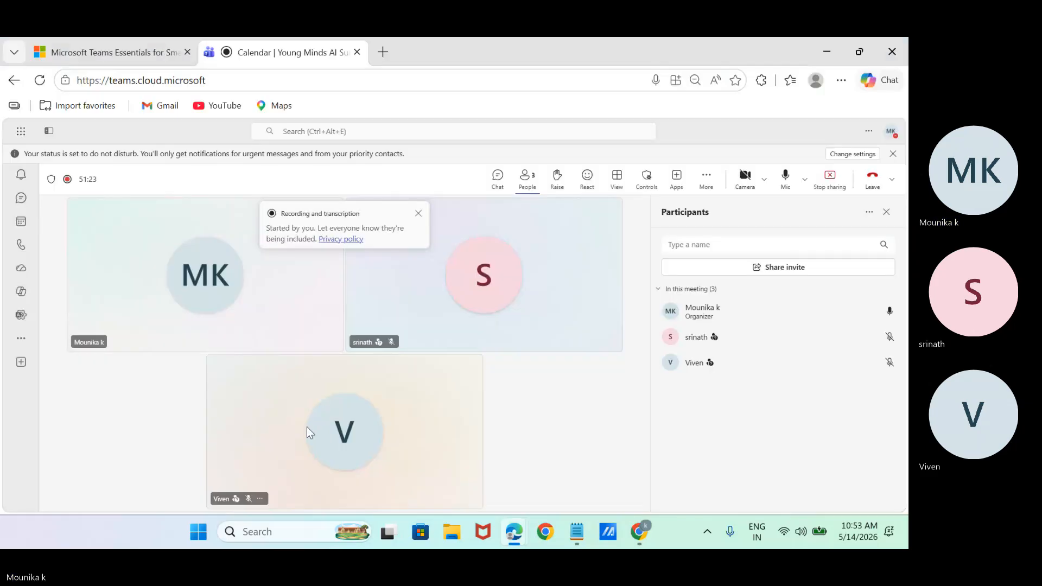
click(788, 190)
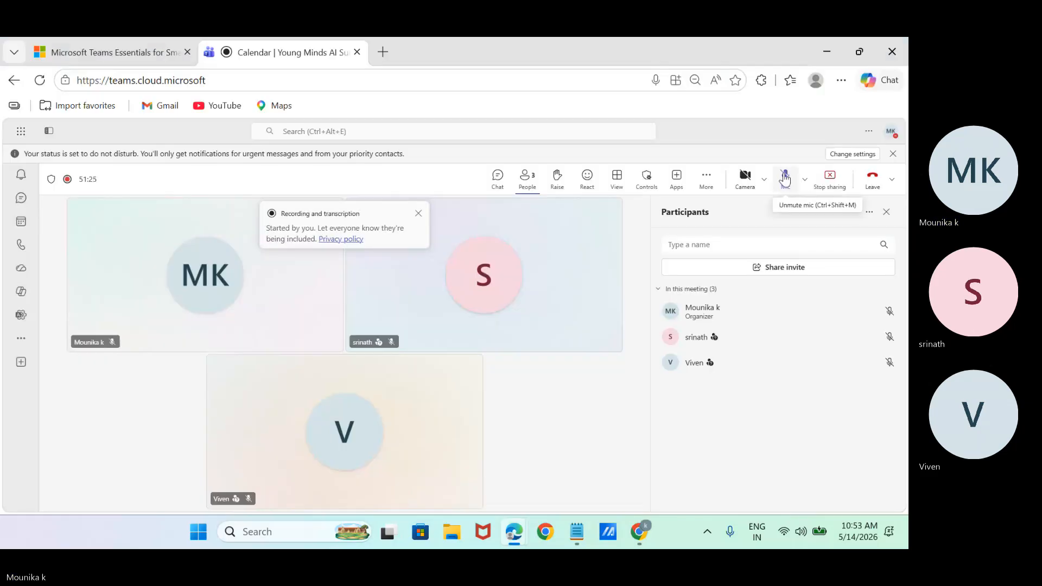
click(643, 527)
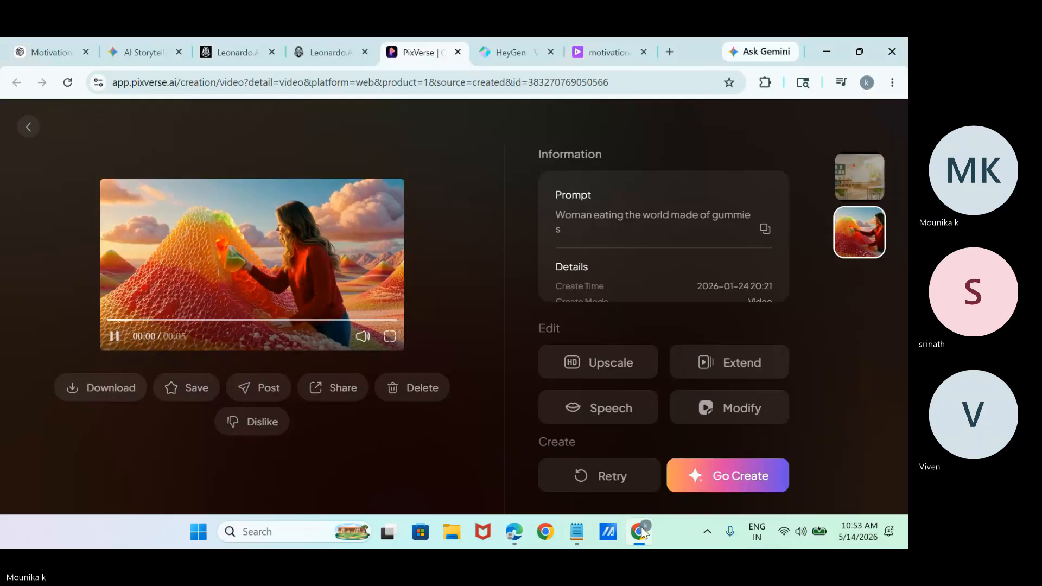
- Switch to the Teams meeting and unmute the microphone
mouse_move(525, 58)
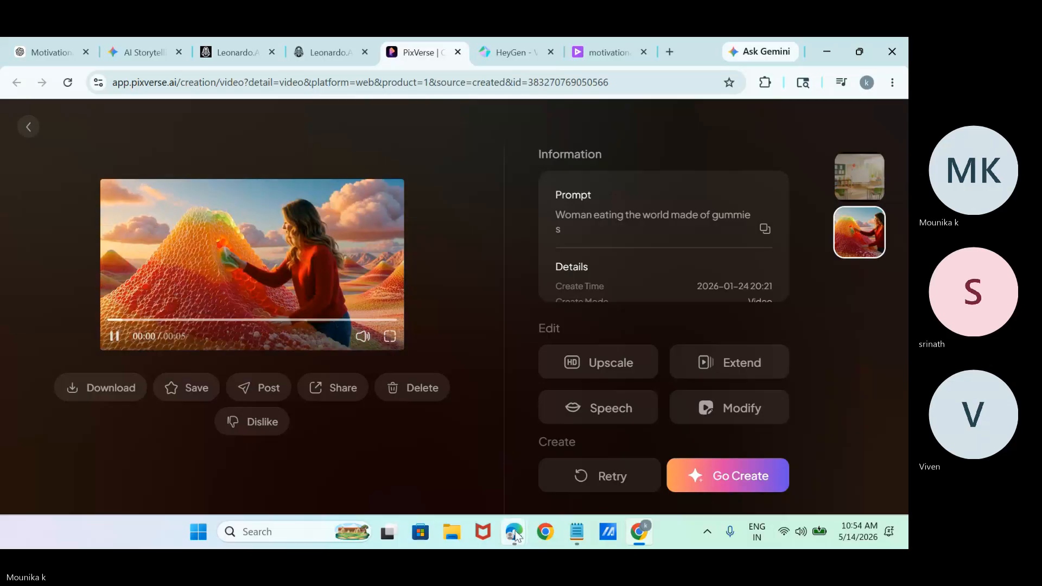
mouse_move(515, 534)
click(438, 454)
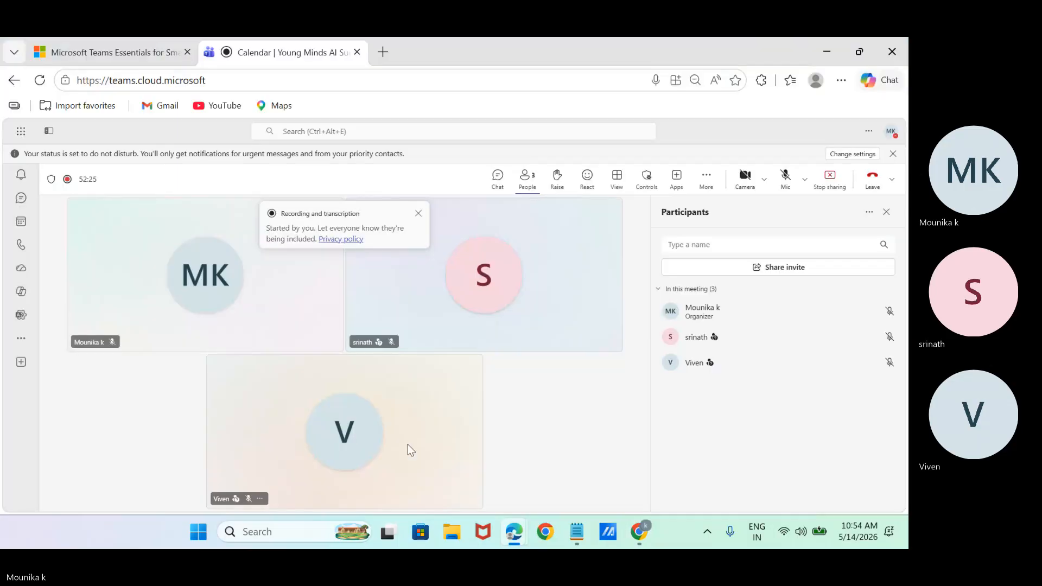
click(781, 176)
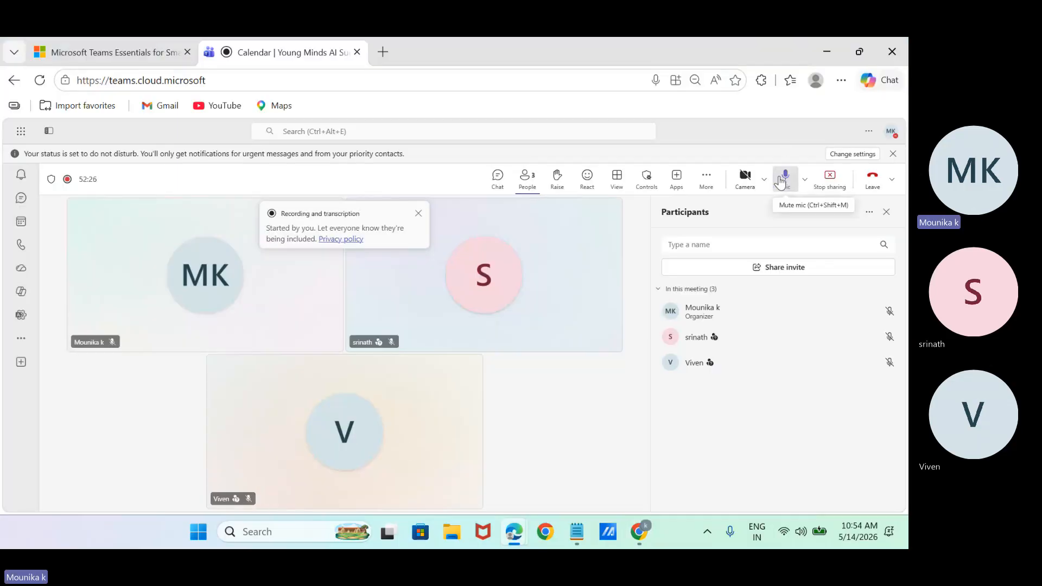